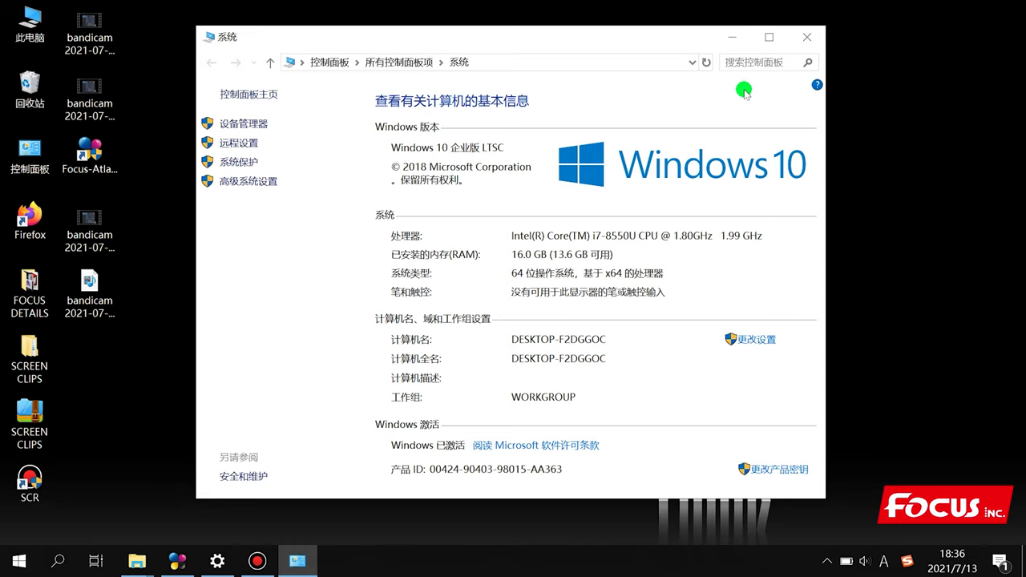
Step: Close the Control Panel System information window
click(804, 40)
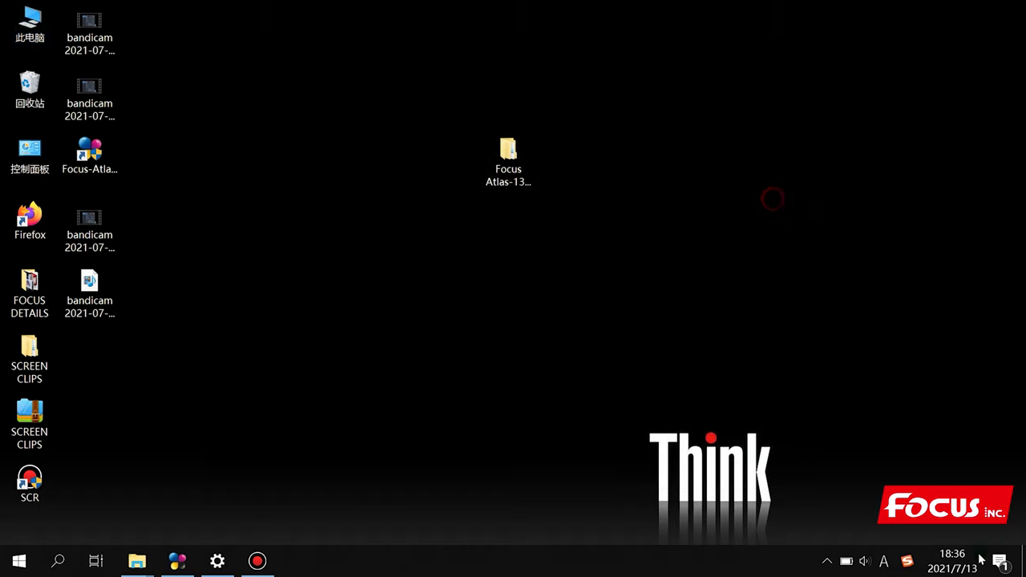
Step: Open the Network & Internet Status page from the tray network icon's menu
click(827, 561)
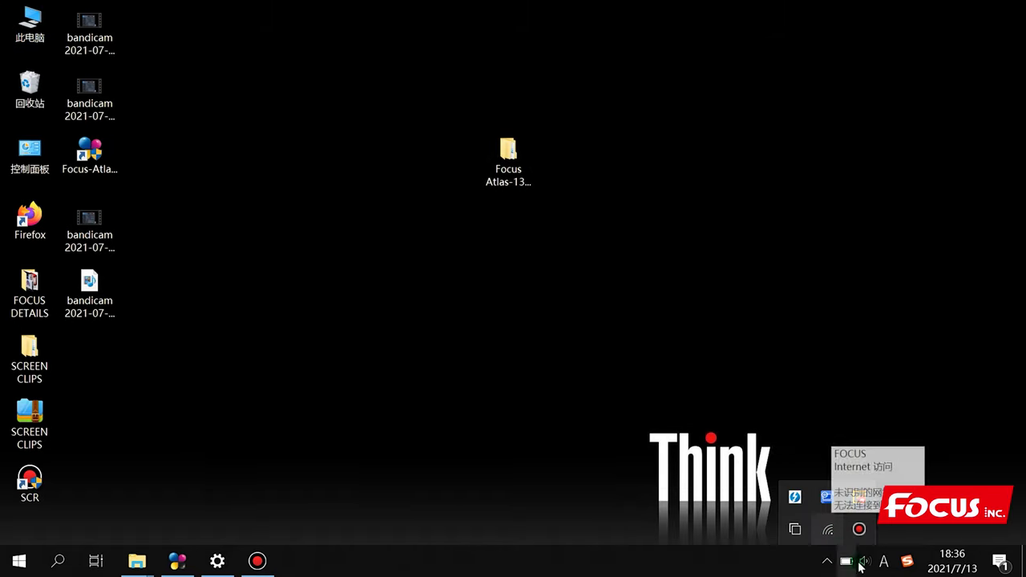
click(829, 564)
click(829, 563)
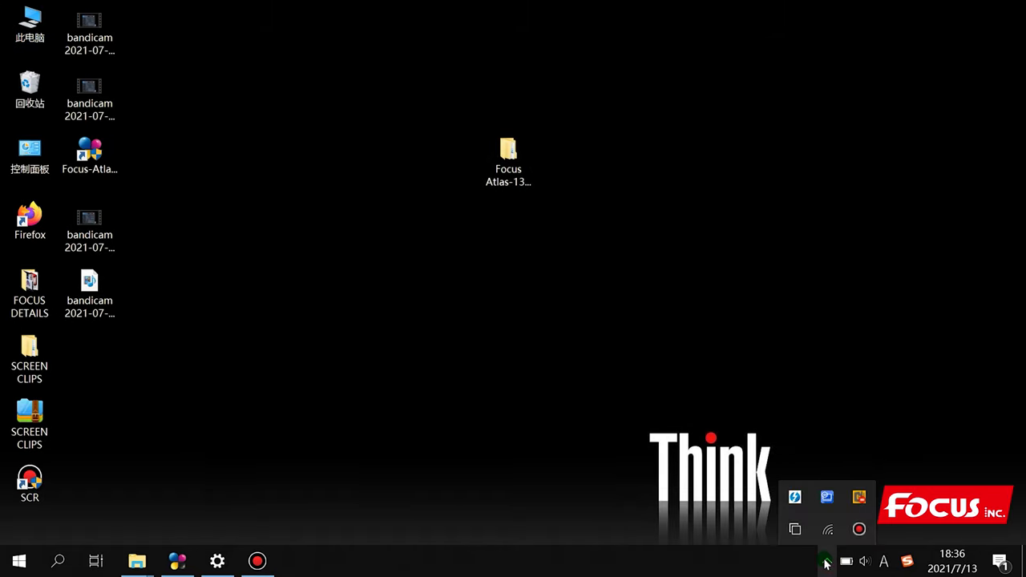
click(826, 530)
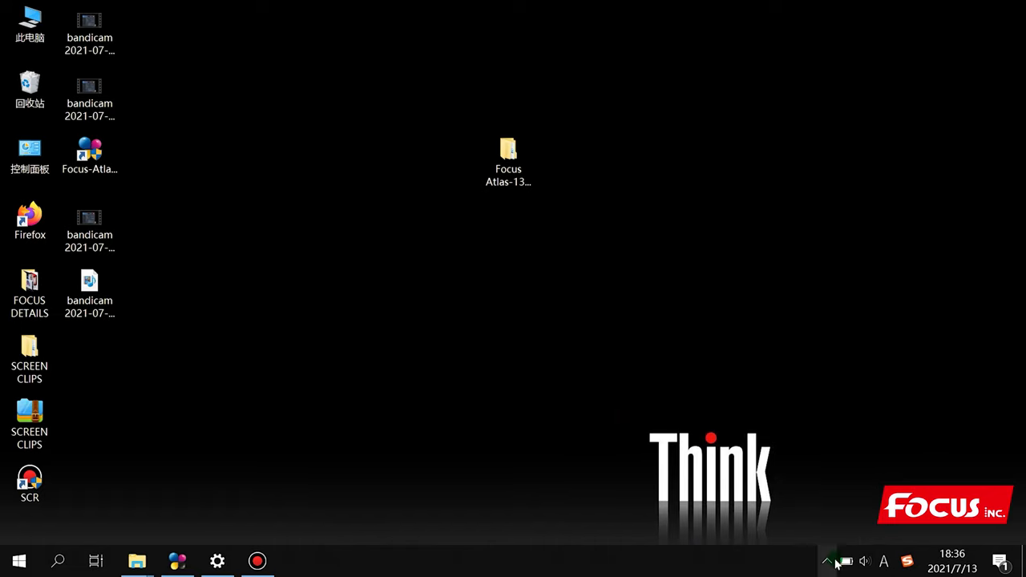
click(829, 563)
right_click(829, 563)
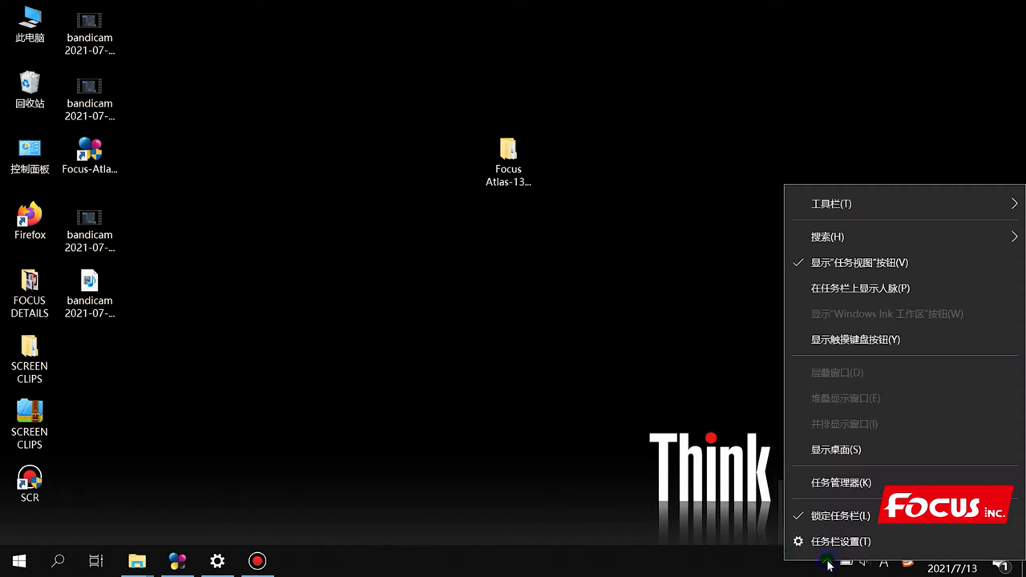
click(623, 446)
right_click(871, 564)
click(847, 564)
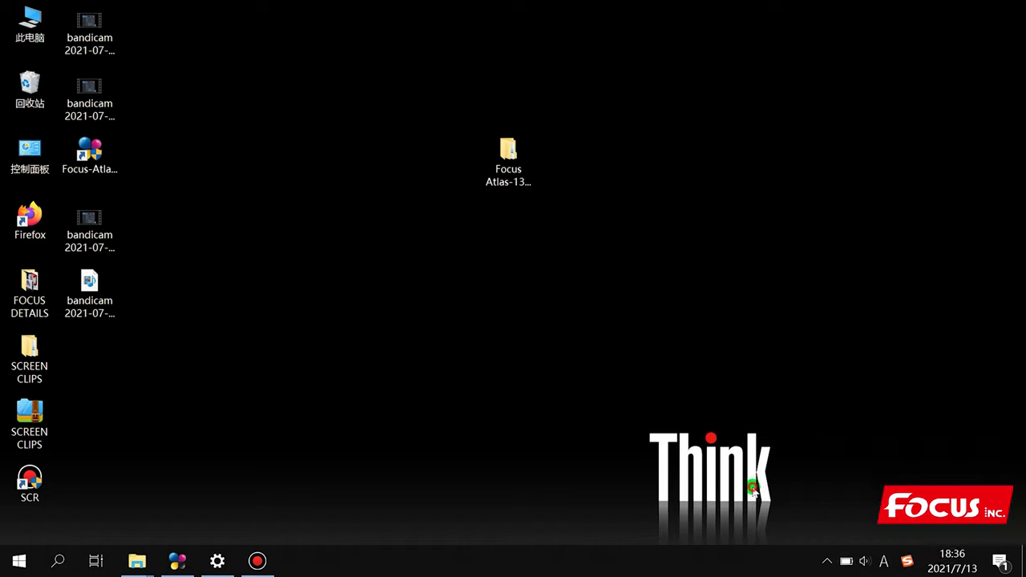
click(828, 563)
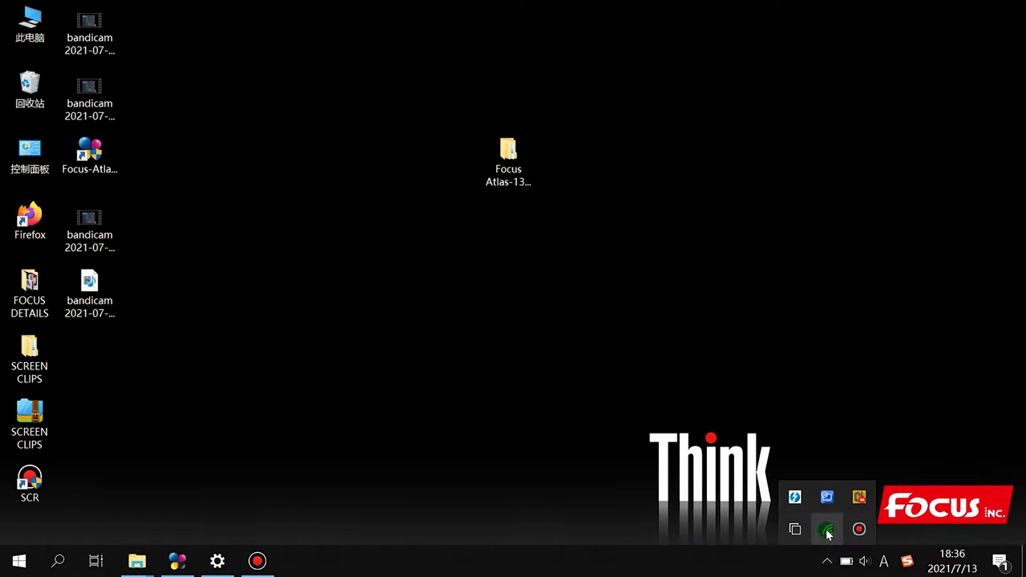
right_click(827, 529)
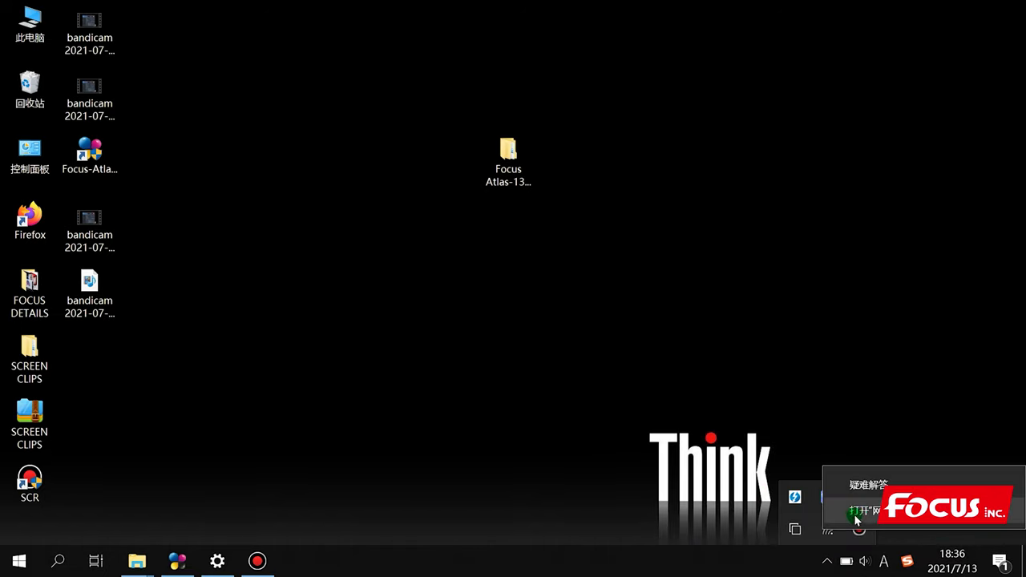
click(858, 513)
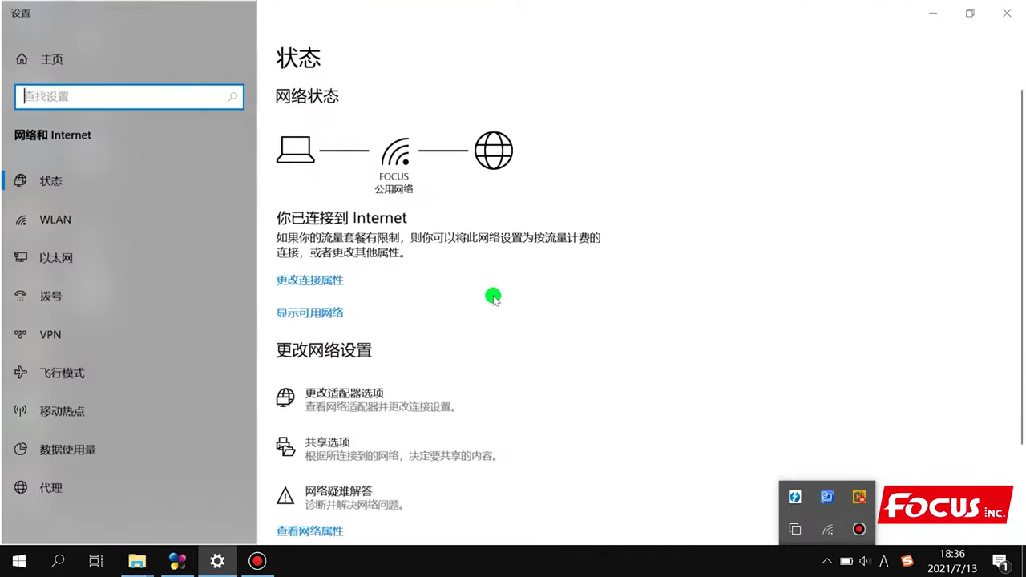
Step: Go to the Ethernet page, open the adapter list, and show the 以太网 adapter's status
click(55, 265)
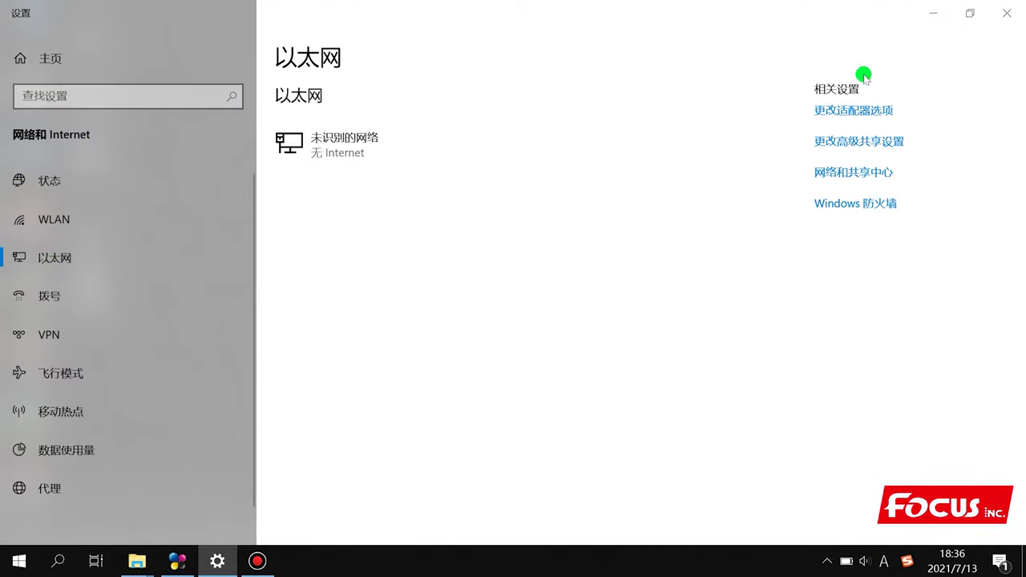
click(864, 109)
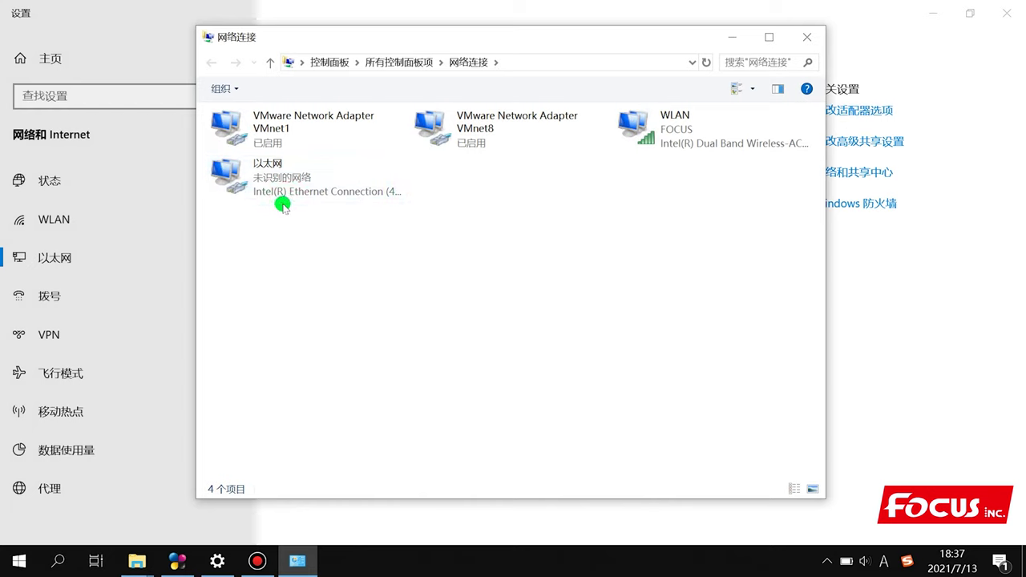
right_click(296, 177)
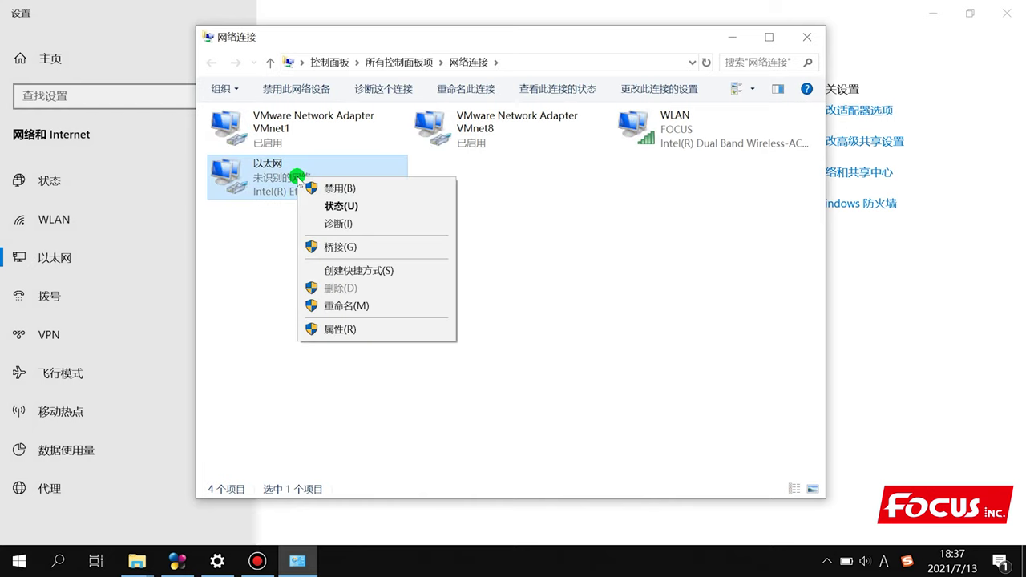
click(340, 207)
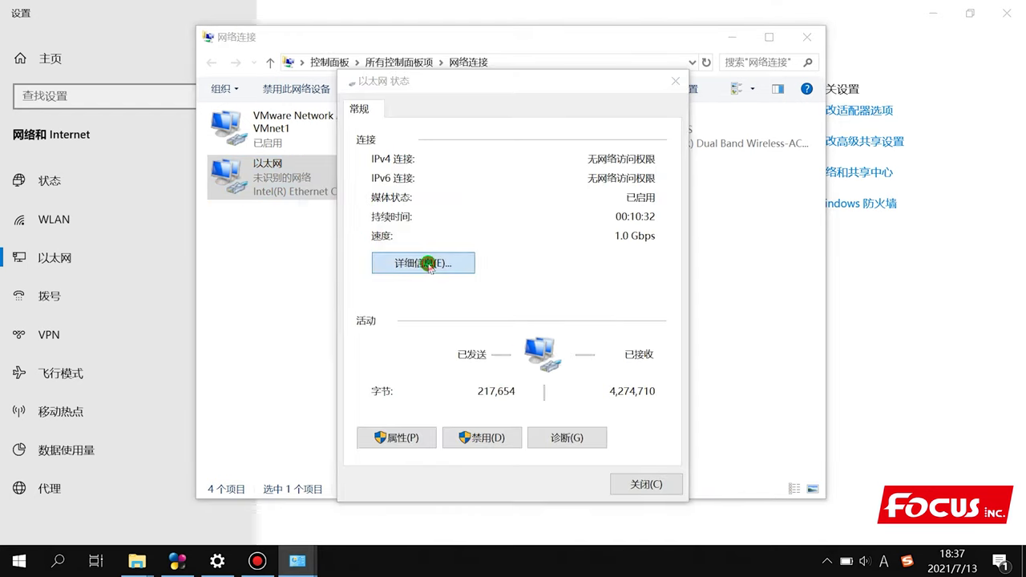
Step: View the Ethernet connection details, then close them
click(401, 264)
click(682, 105)
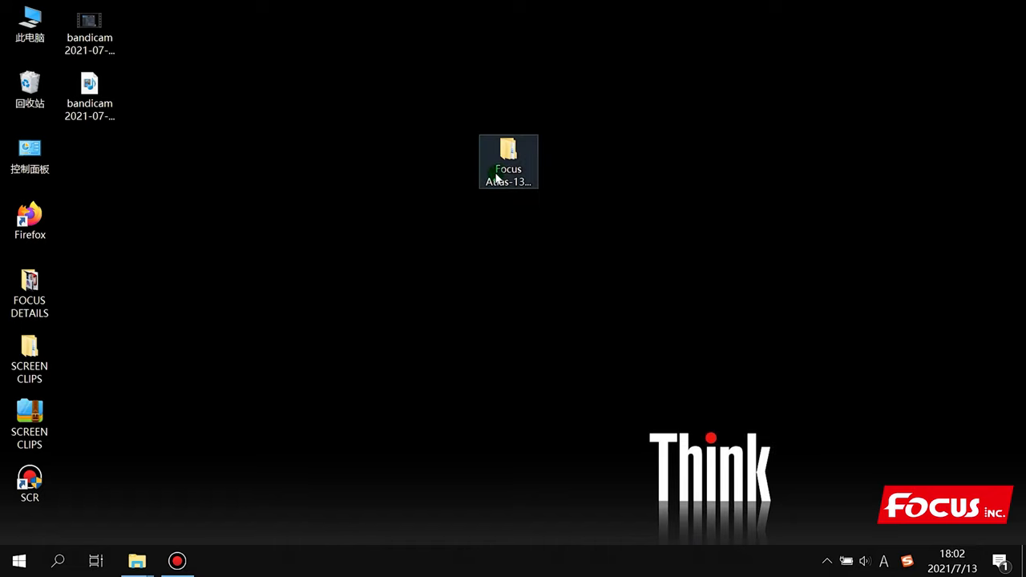
Step: Open the Focus Atlas-1311 Support folder from the desktop
click(533, 255)
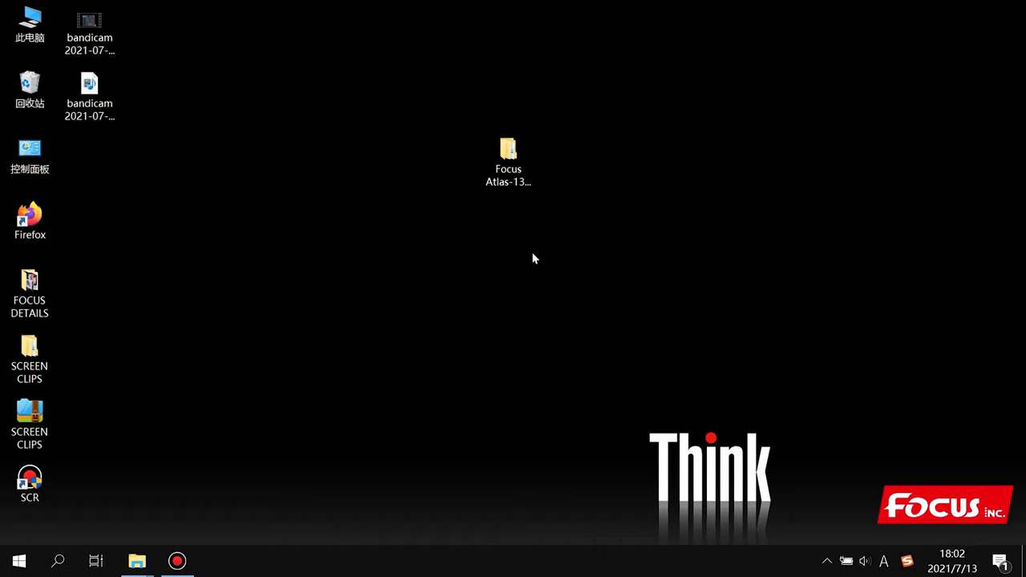
click(497, 173)
double_click(499, 172)
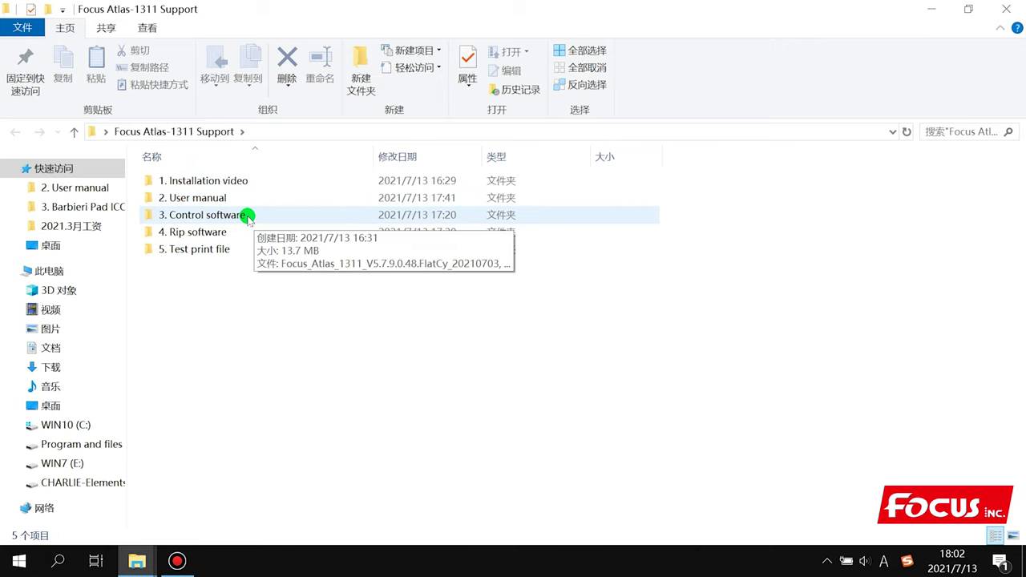
Step: Open the 3. Control software folder
click(213, 232)
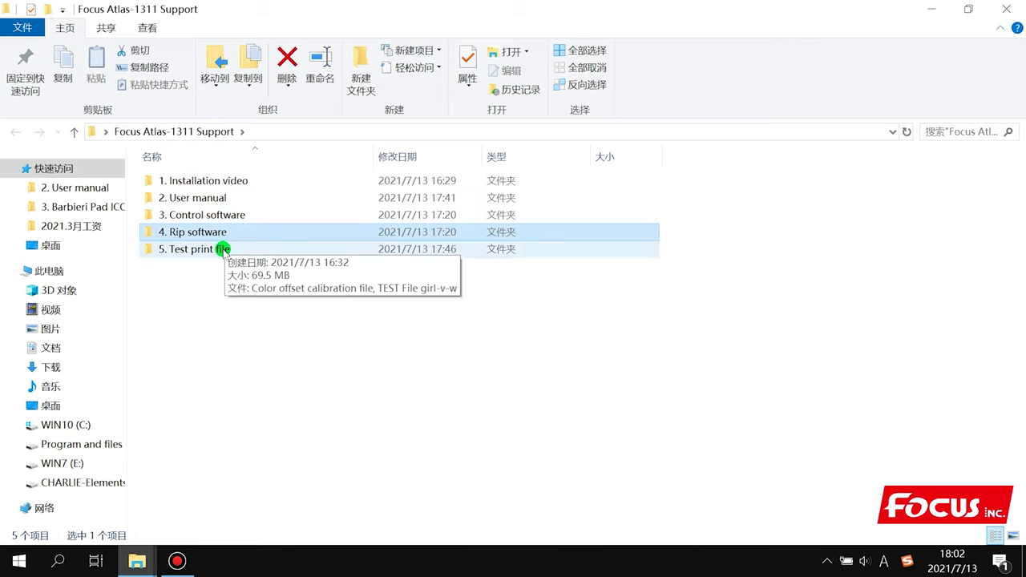
click(213, 253)
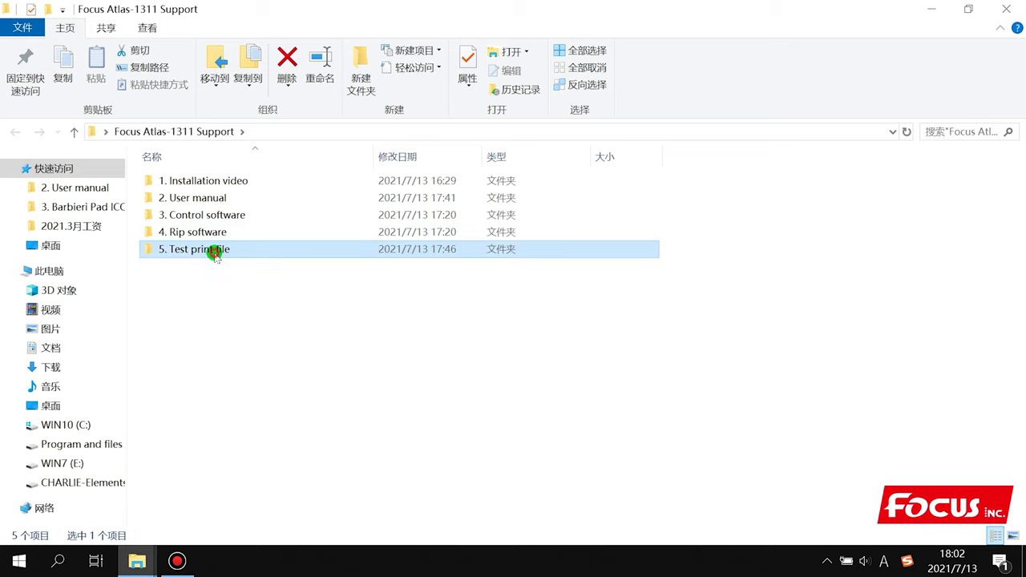
click(234, 294)
drag(469, 14, 531, 27)
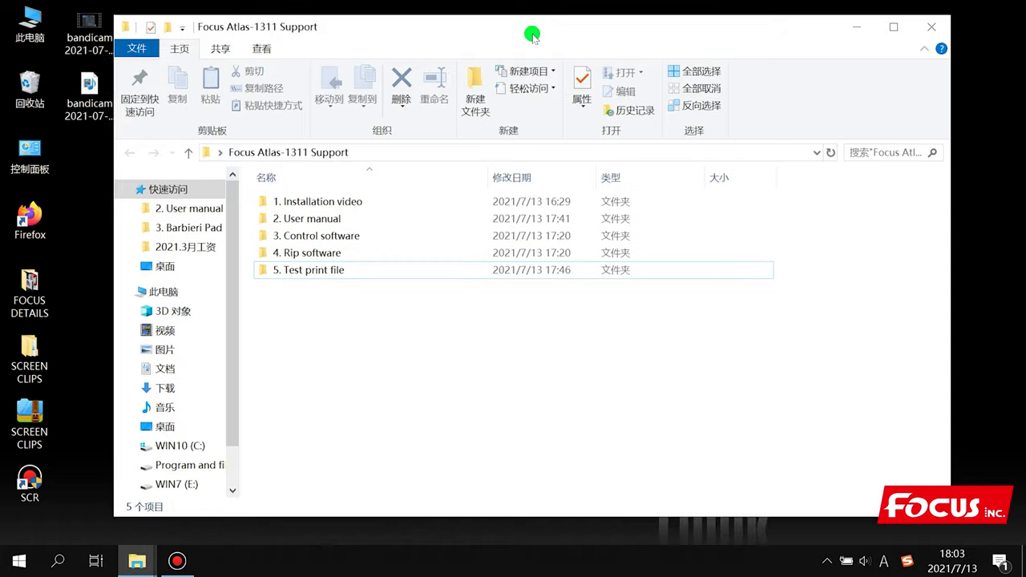
double_click(532, 29)
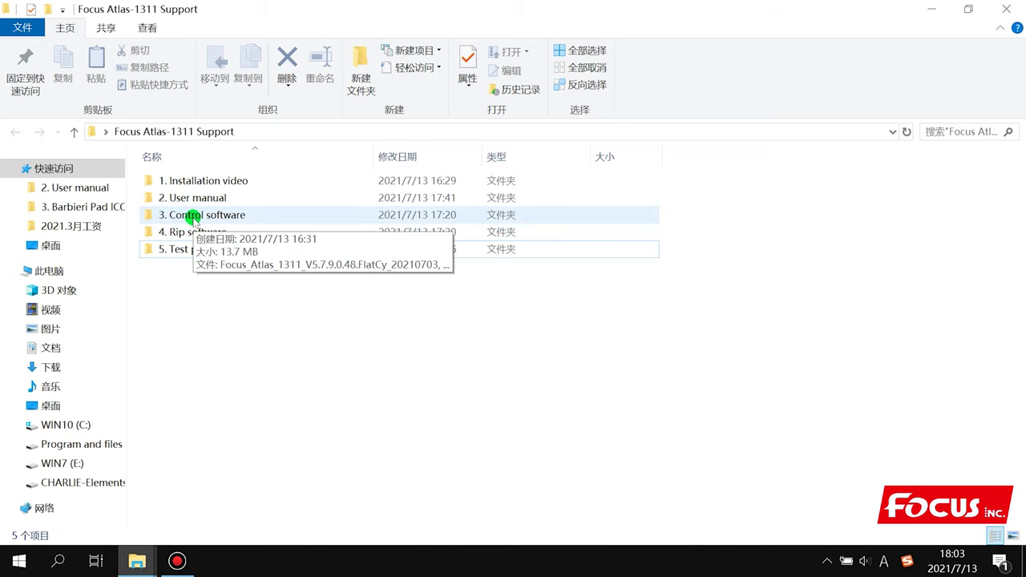
double_click(194, 216)
Step: Run the Focus_Atlas_1311 installer executable
click(207, 198)
click(217, 206)
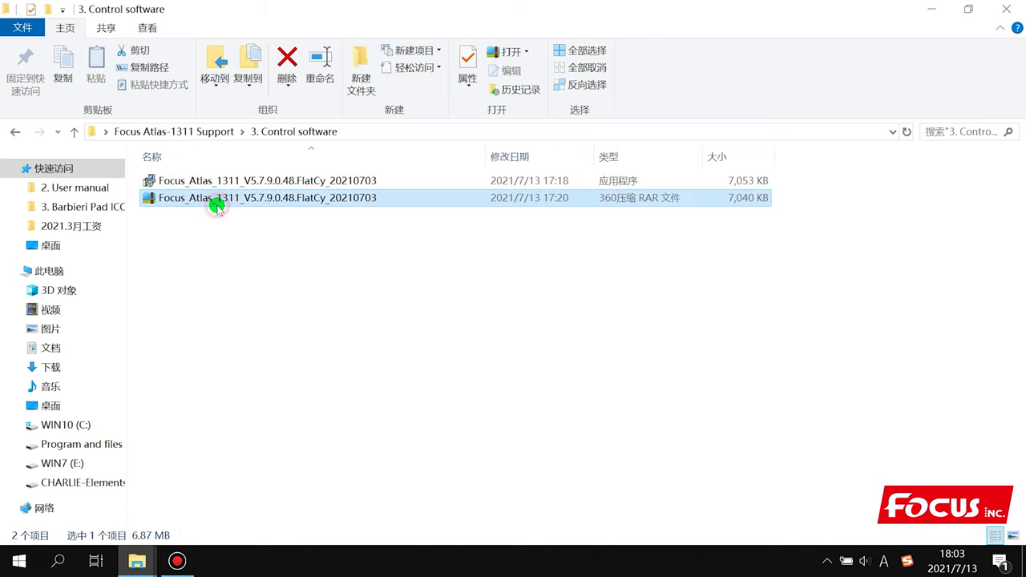
click(224, 182)
click(219, 200)
click(224, 199)
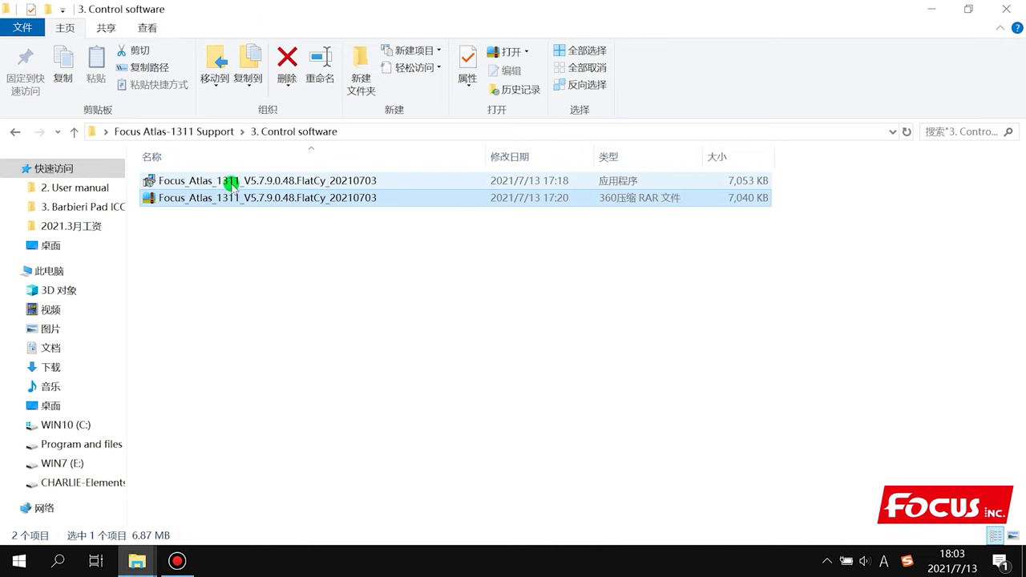
click(230, 183)
double_click(230, 183)
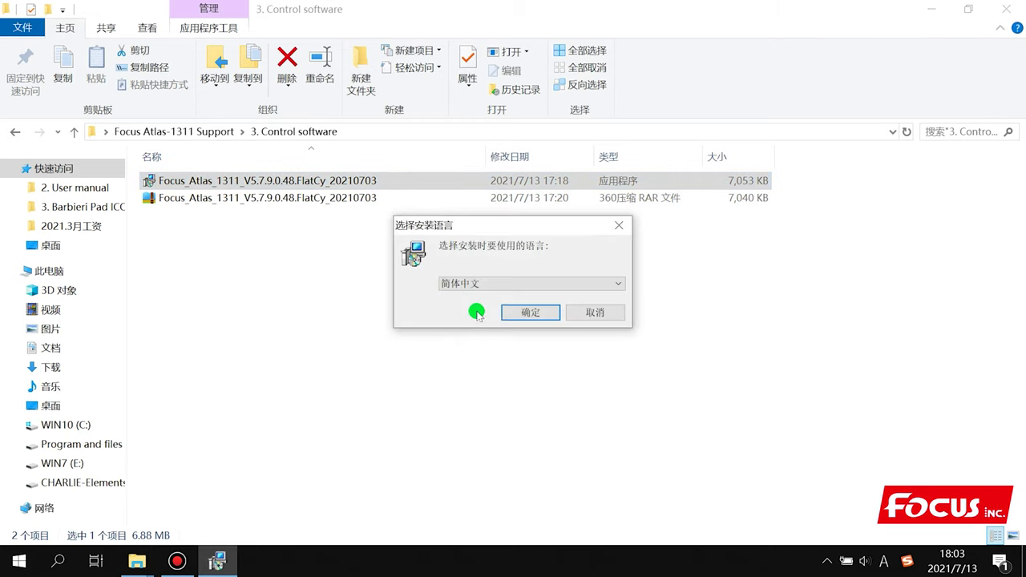
Step: Choose English as the setup language
click(499, 283)
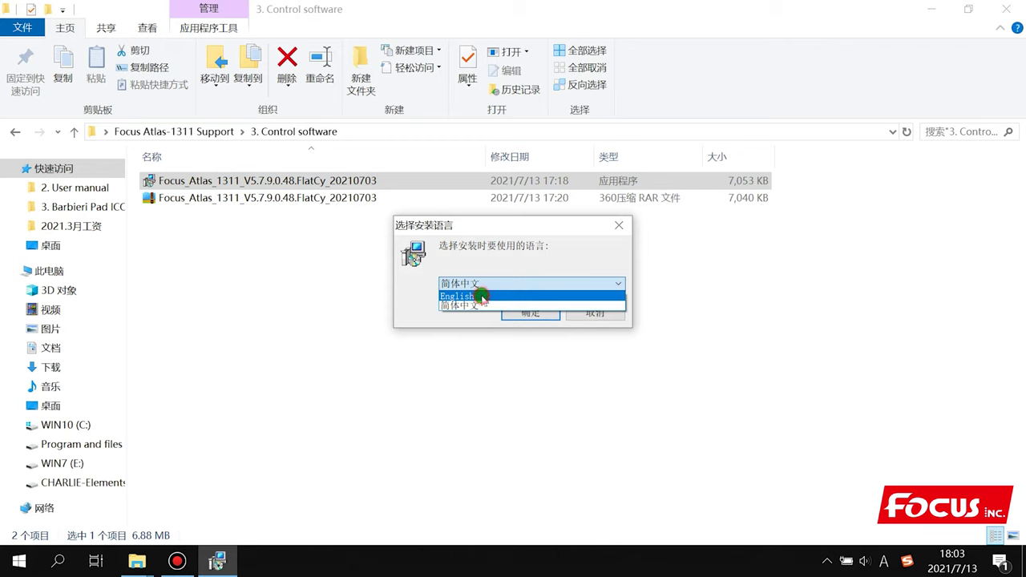
click(482, 296)
click(526, 313)
Step: Install Focus-Atlas-1311 to C:\Program Files (x86)\Focus-Atlas-1311 with default options and finish
click(600, 399)
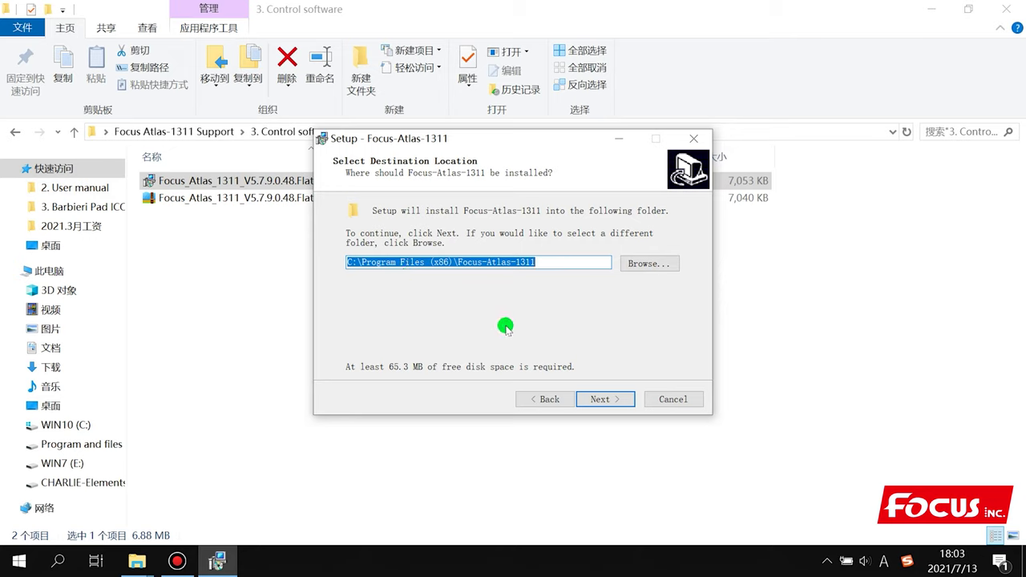
click(600, 399)
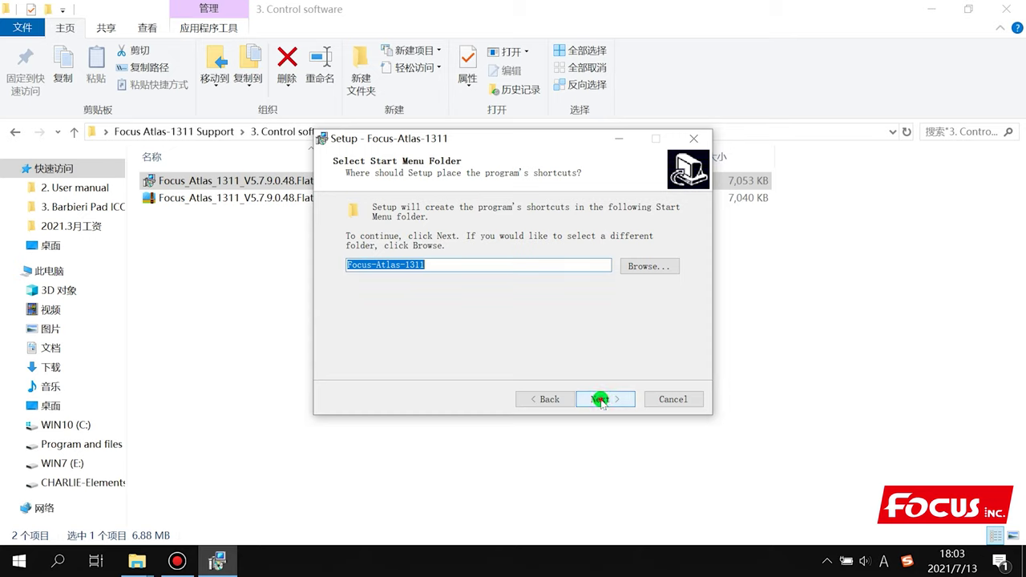
click(600, 399)
click(600, 400)
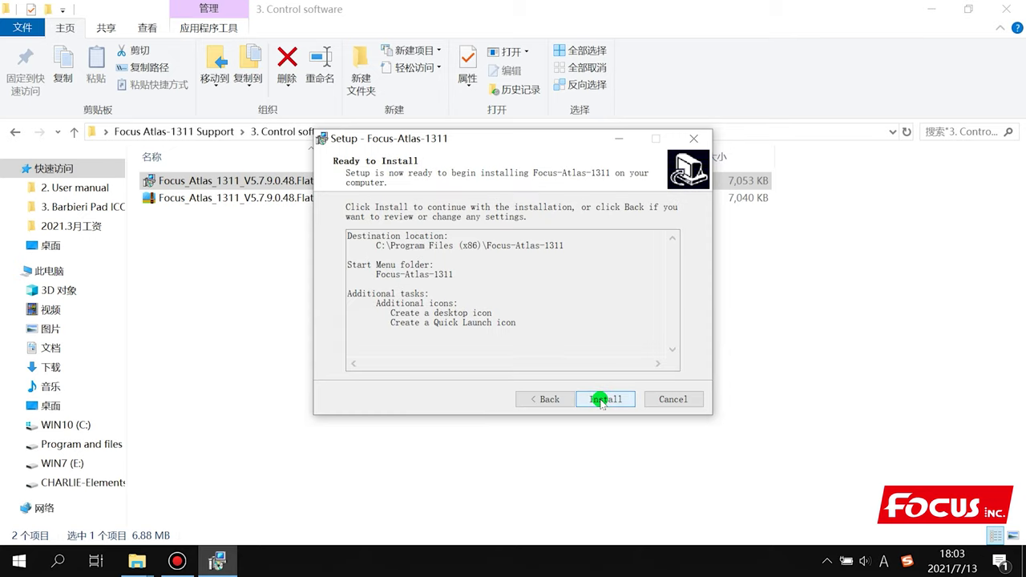
click(606, 400)
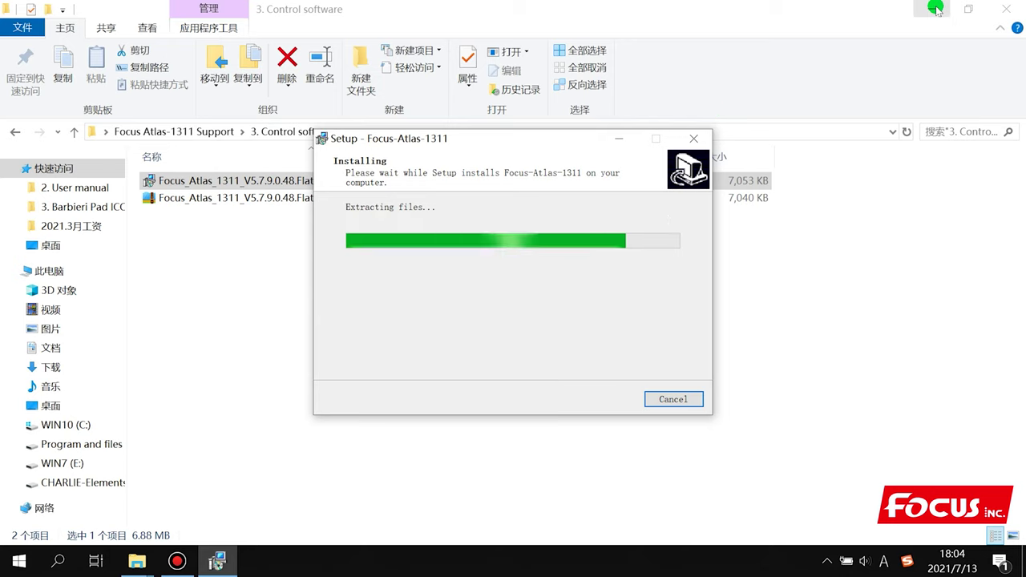
drag(575, 138, 303, 122)
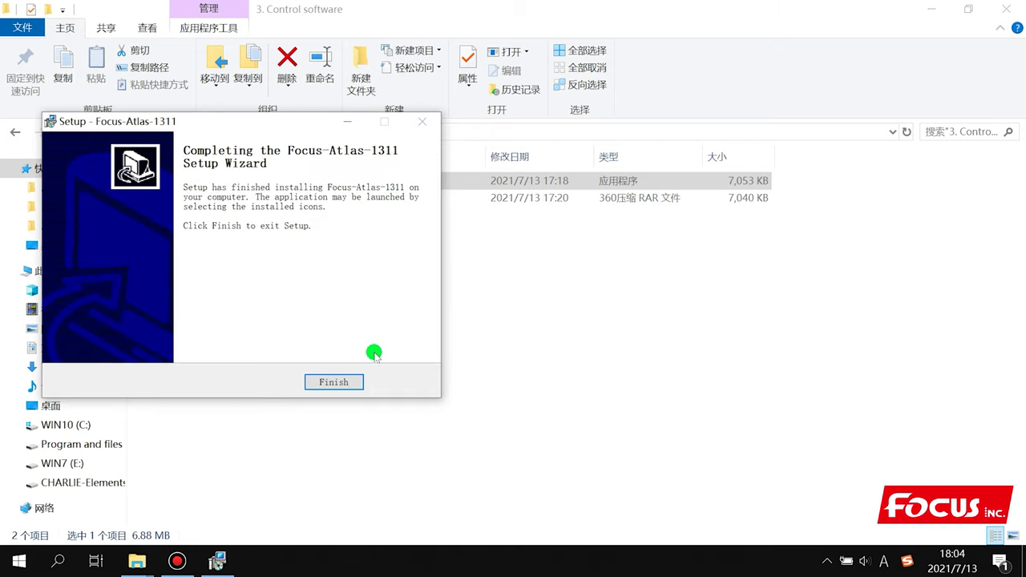
click(350, 382)
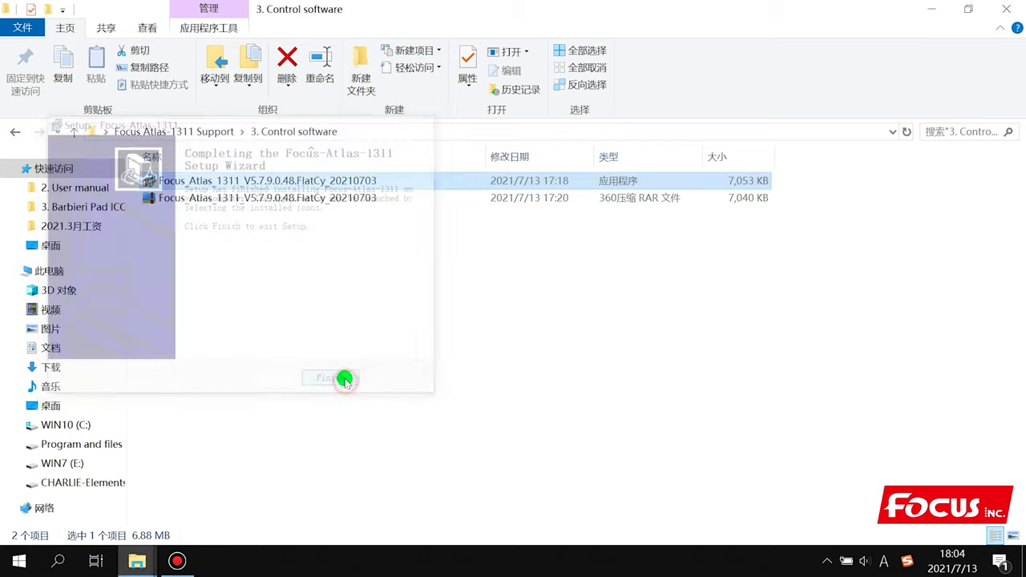
Step: Launch Focus-Atlas-1311 from its desktop shortcut and allow it through the firewall
click(928, 10)
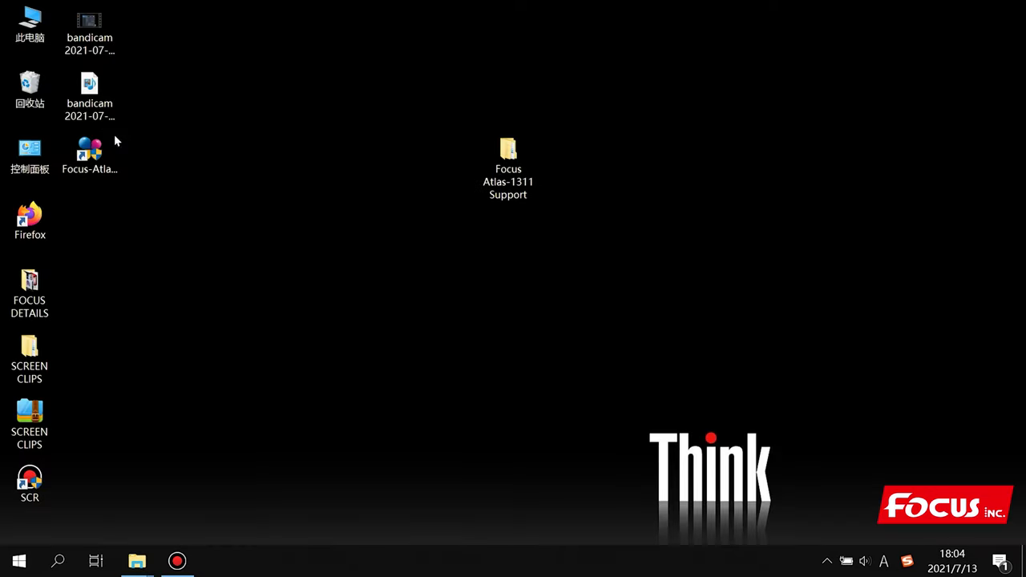
click(85, 162)
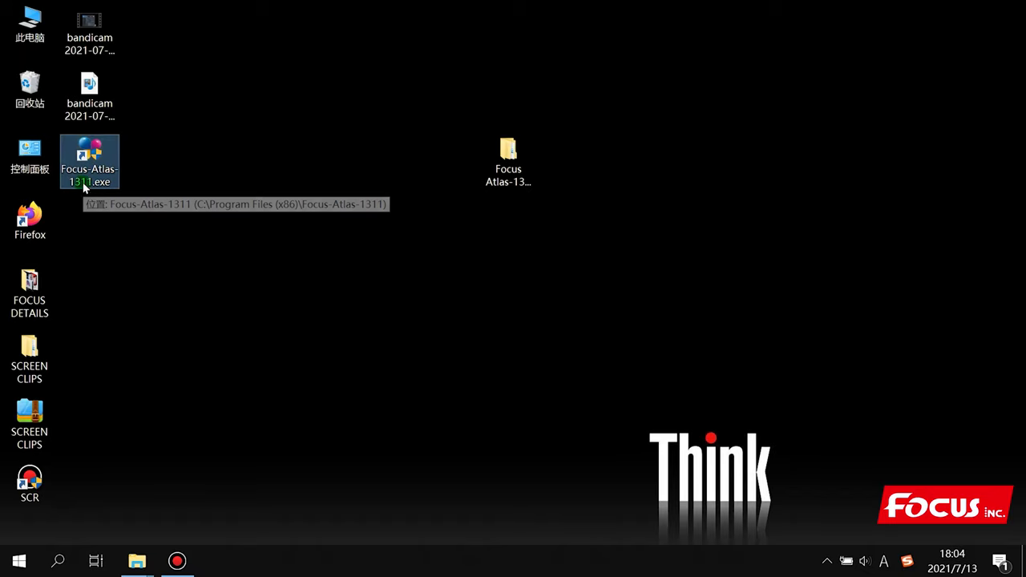
key(Return)
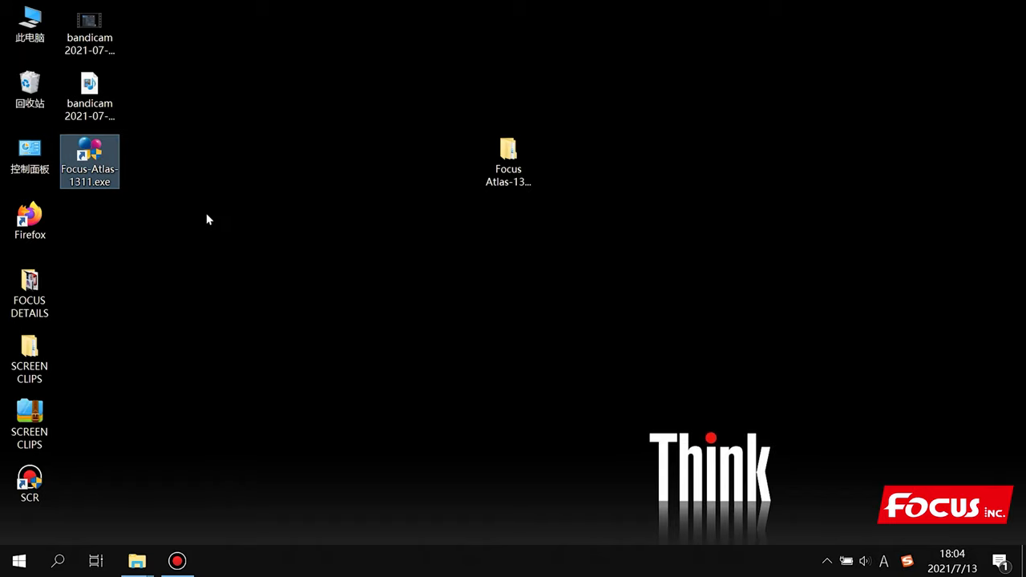
double_click(98, 163)
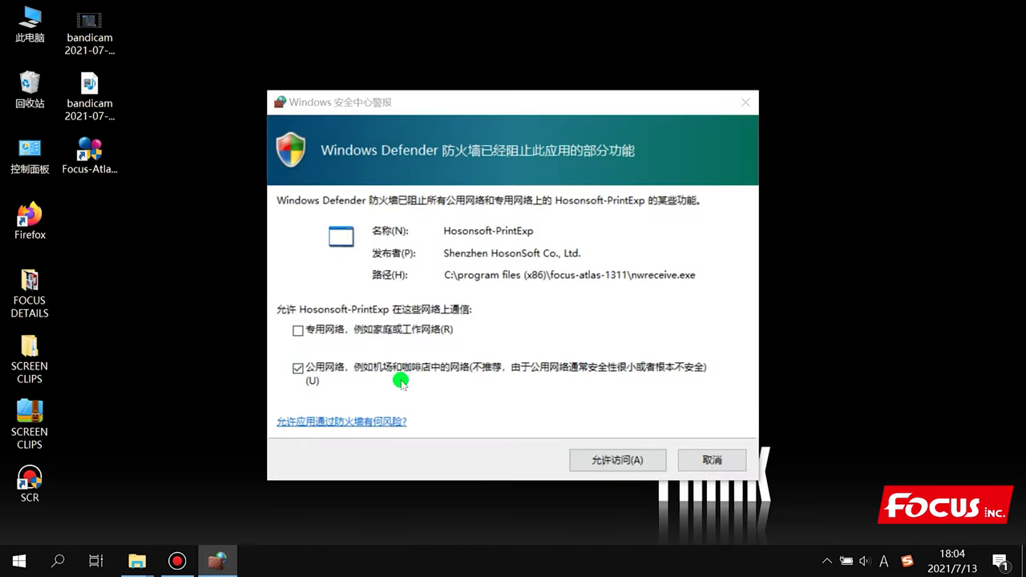
click(618, 462)
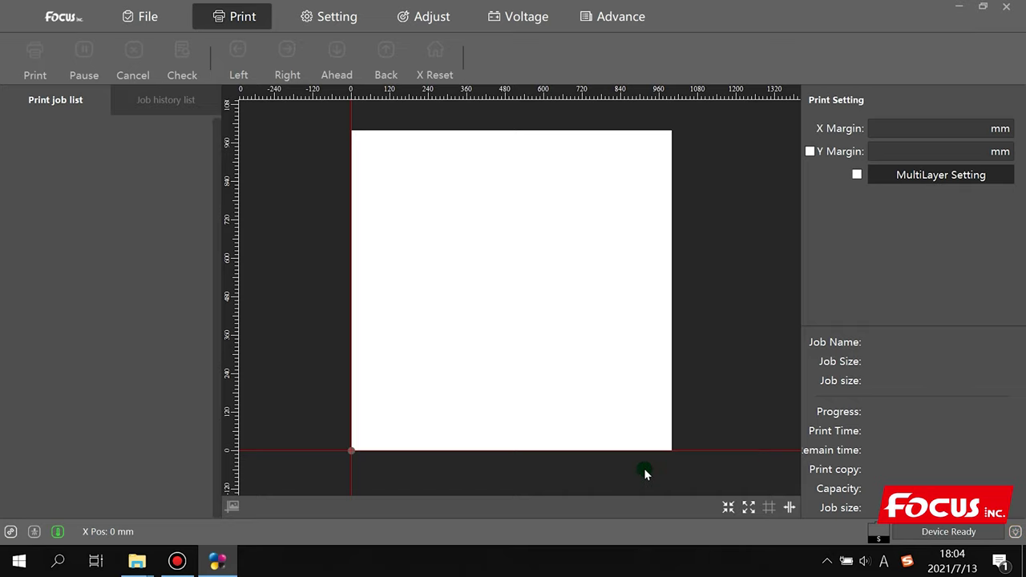
Step: Scroll the print canvas down and up to look it over
scroll(641, 474, down, 2)
scroll(604, 467, up, 4)
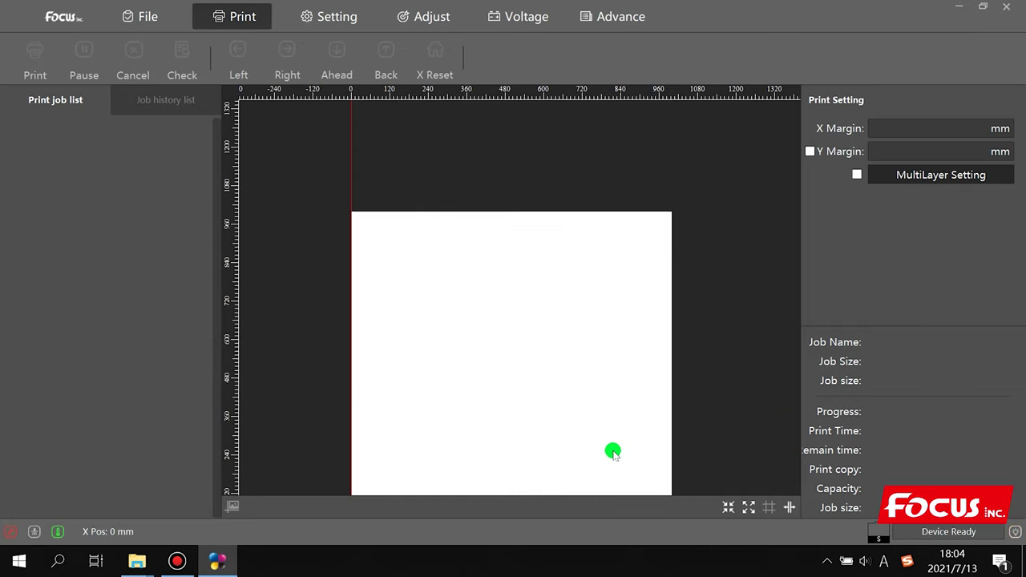
scroll(611, 455, down, 2)
scroll(613, 452, up, 1)
scroll(609, 449, up, 1)
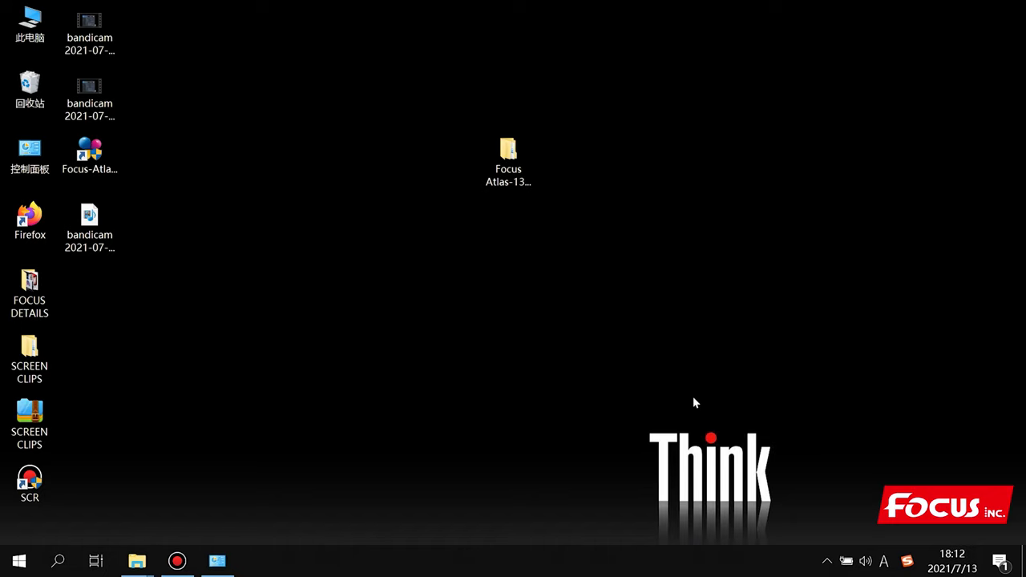
Step: Open Network & Internet settings from the tray, go to Ethernet, and list the adapters
click(826, 561)
right_click(861, 503)
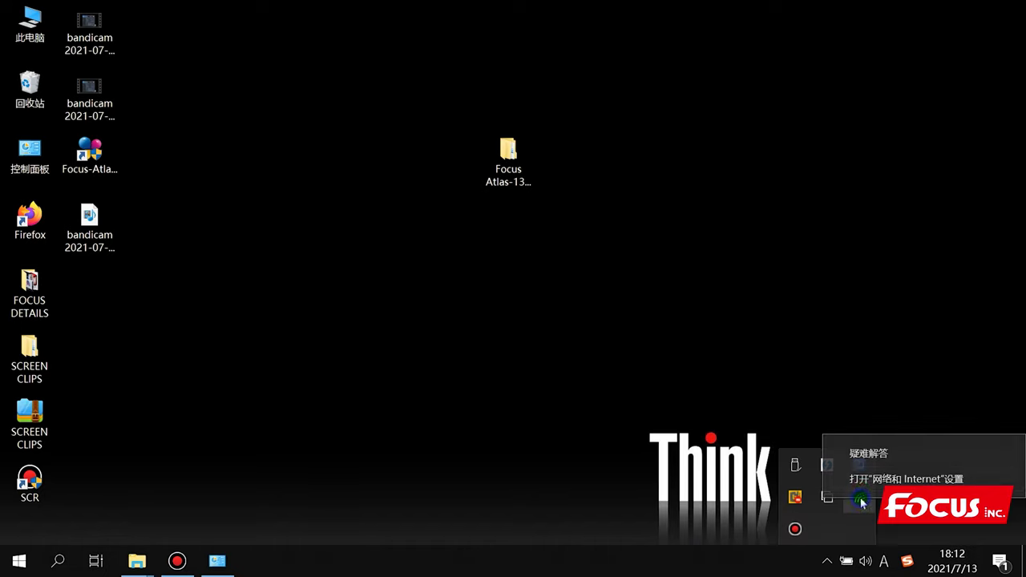
click(881, 481)
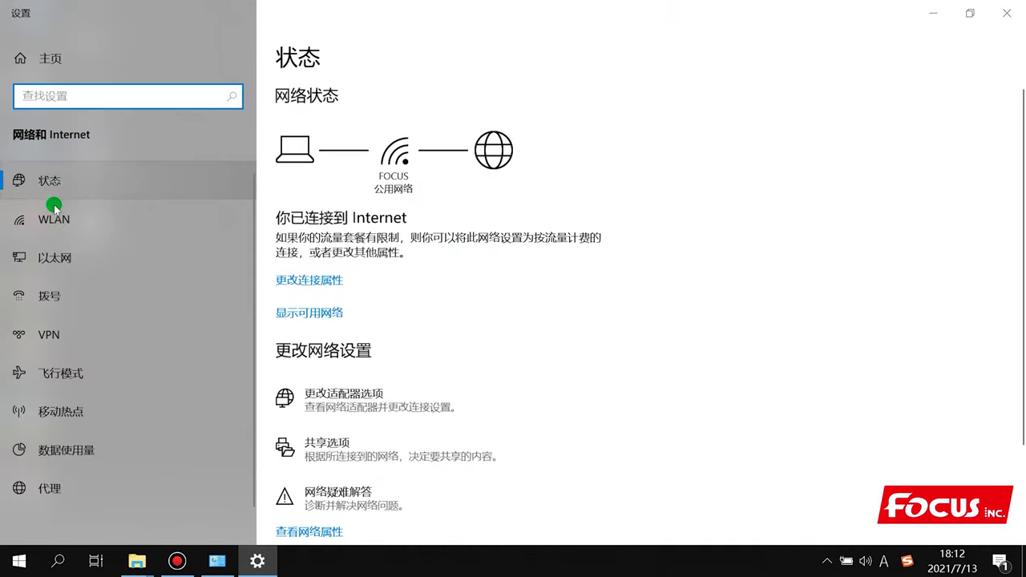
click(78, 267)
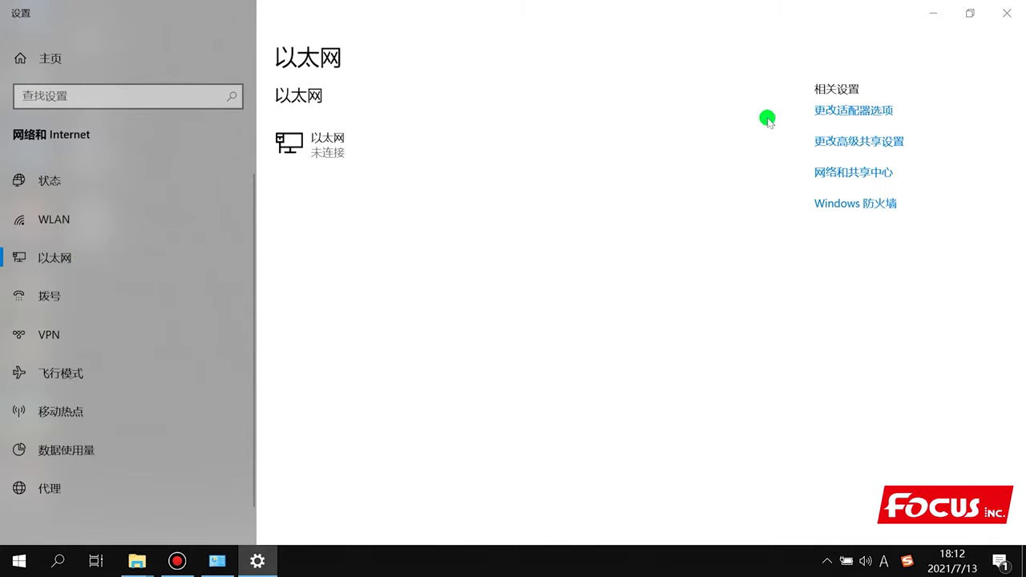
click(862, 112)
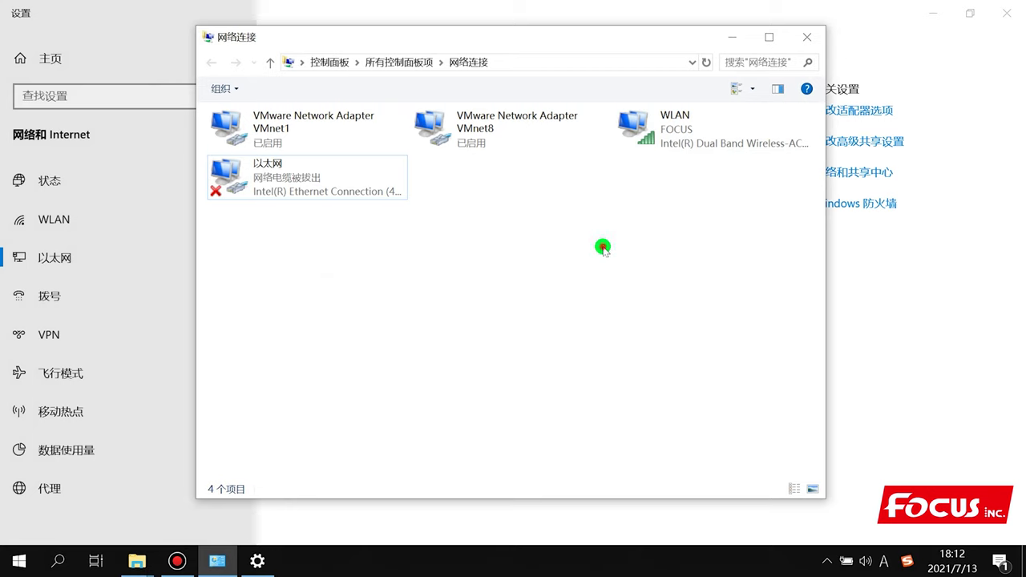
Step: Disable the 以太网 adapter, then re-enable it
click(276, 178)
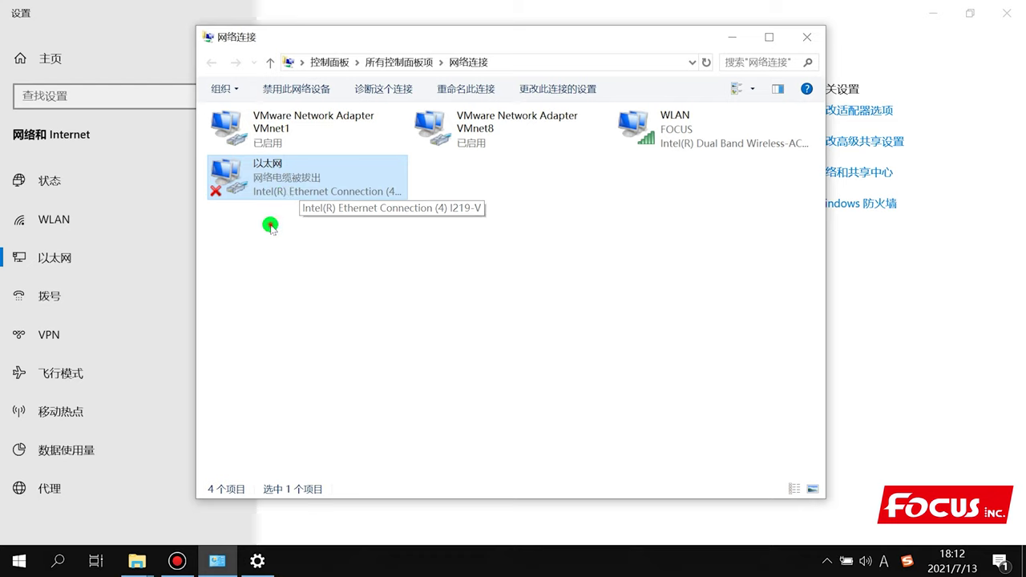
right_click(281, 178)
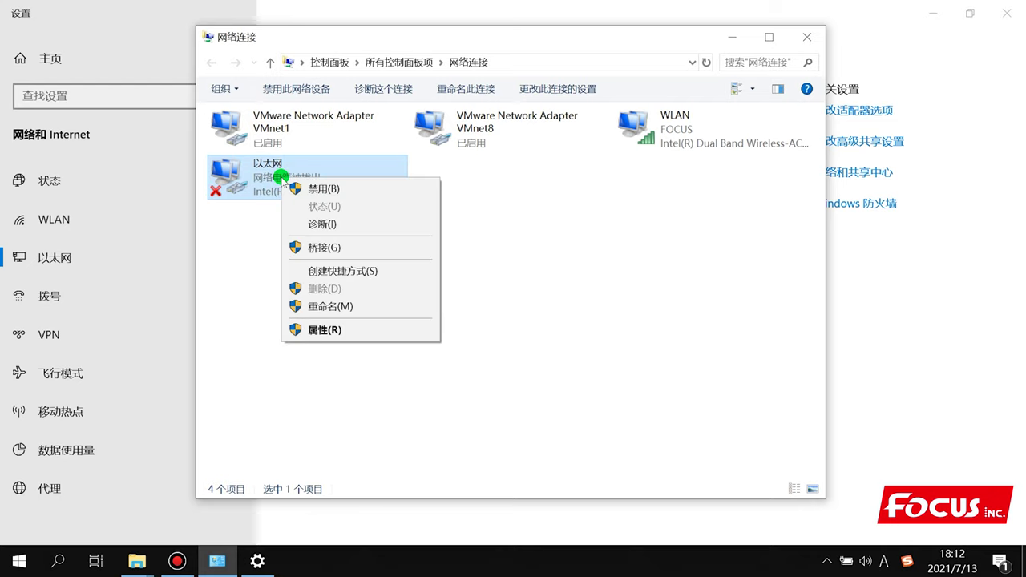
click(319, 190)
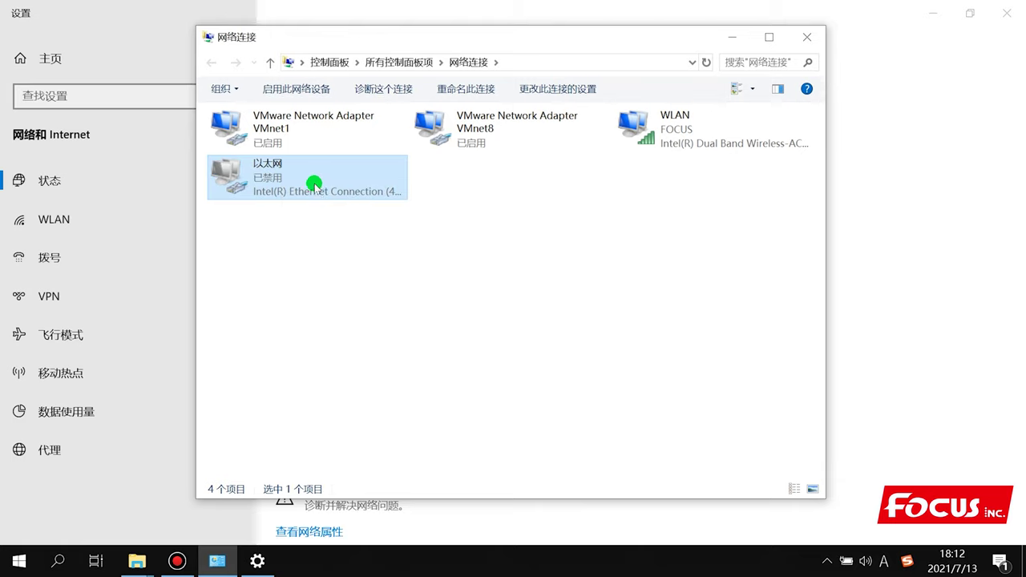
right_click(276, 183)
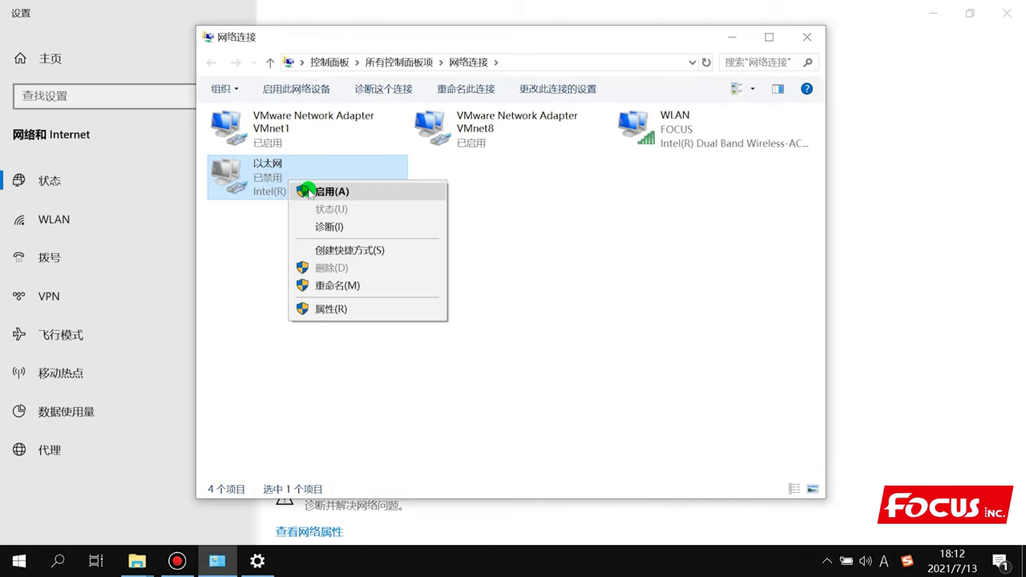
click(323, 192)
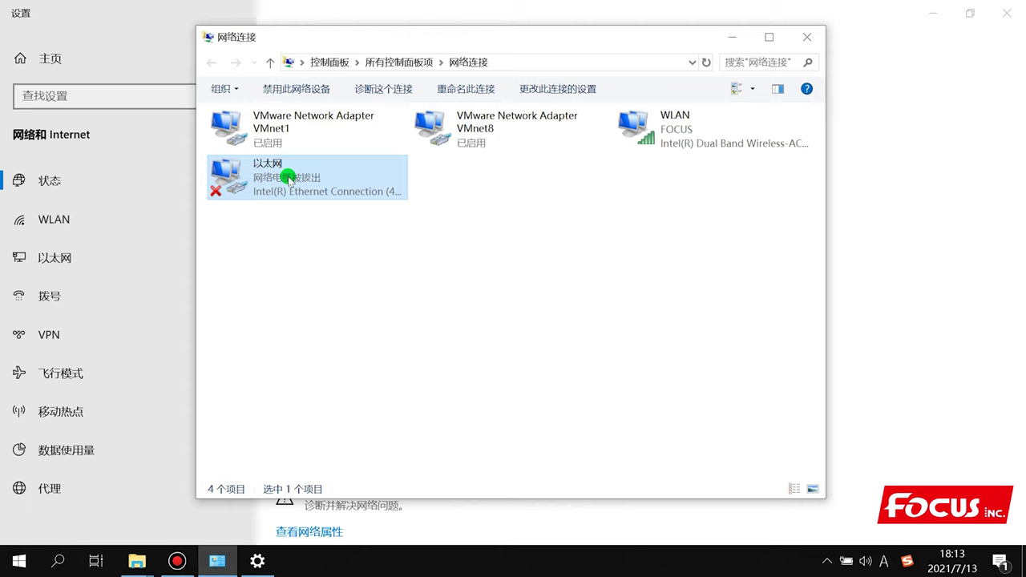
Step: Open the 以太网 adapter properties and the Internet Protocol Version 4 (TCP/IPv4) properties
right_click(289, 178)
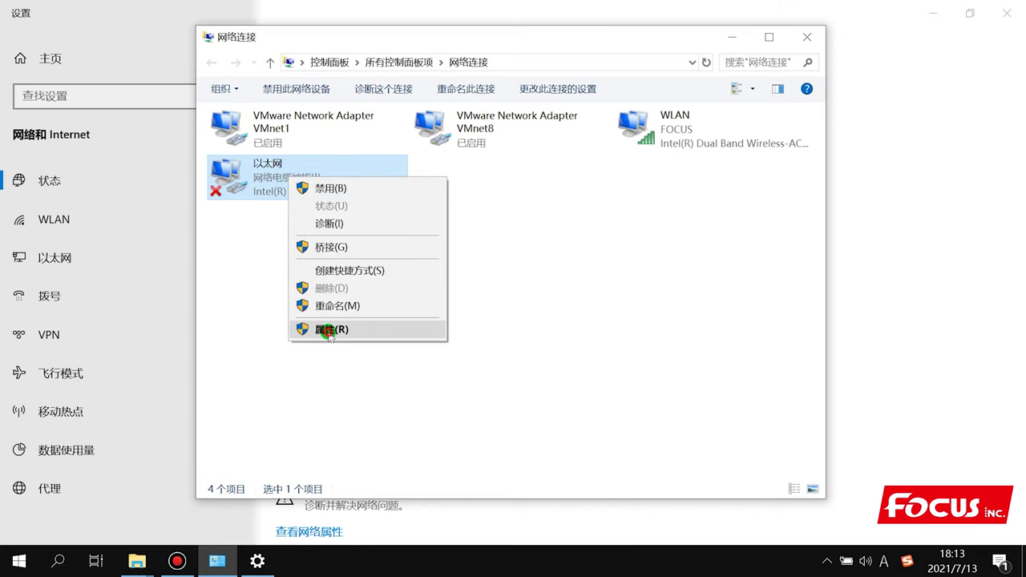
click(330, 331)
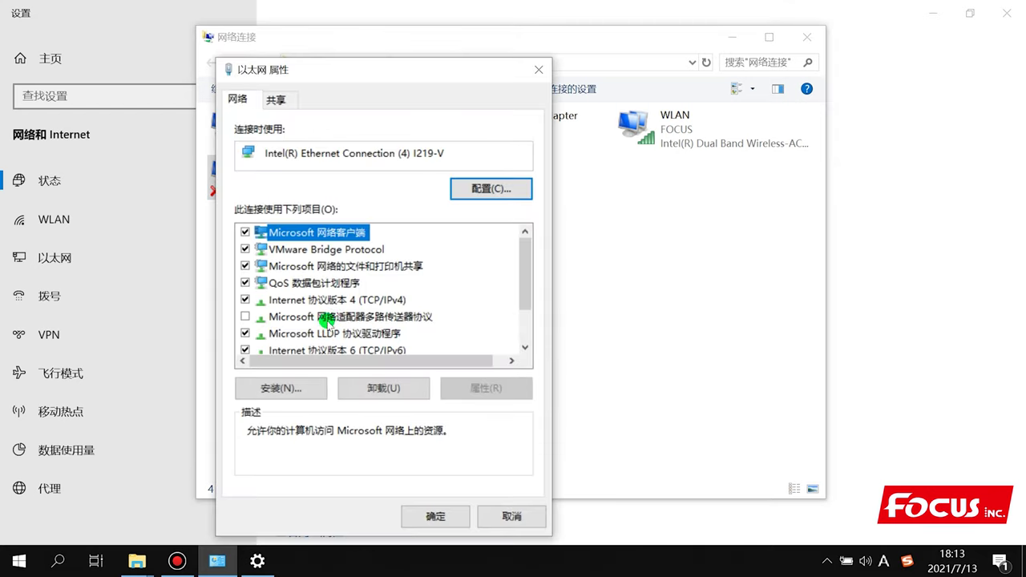
scroll(313, 297, down, 1)
scroll(315, 299, down, 1)
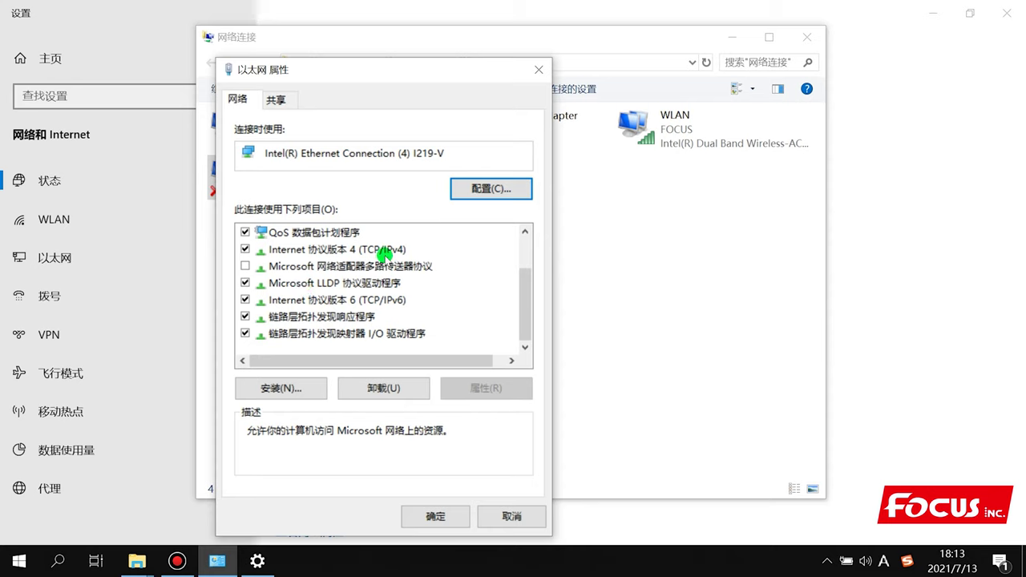
click(367, 252)
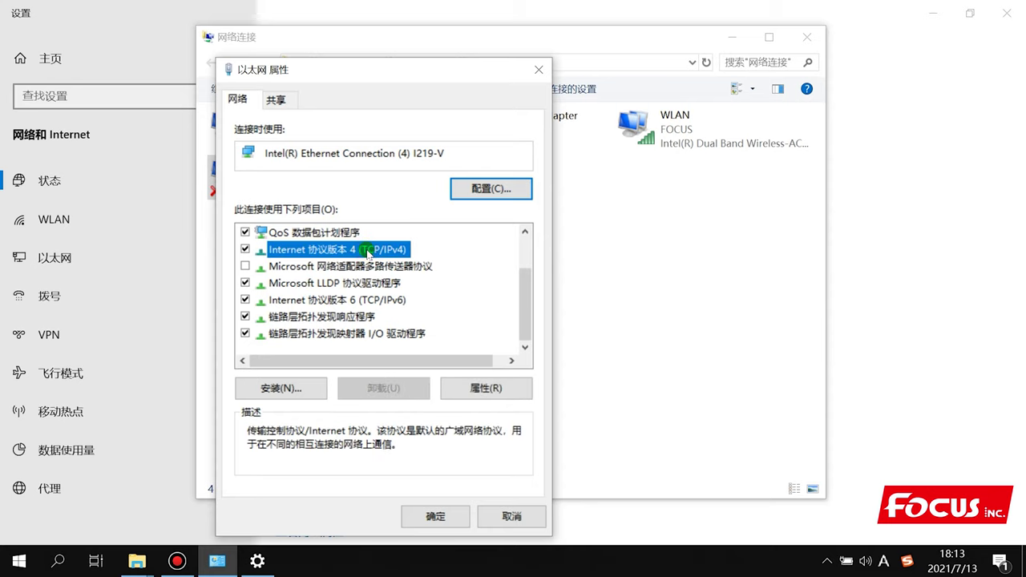
click(486, 388)
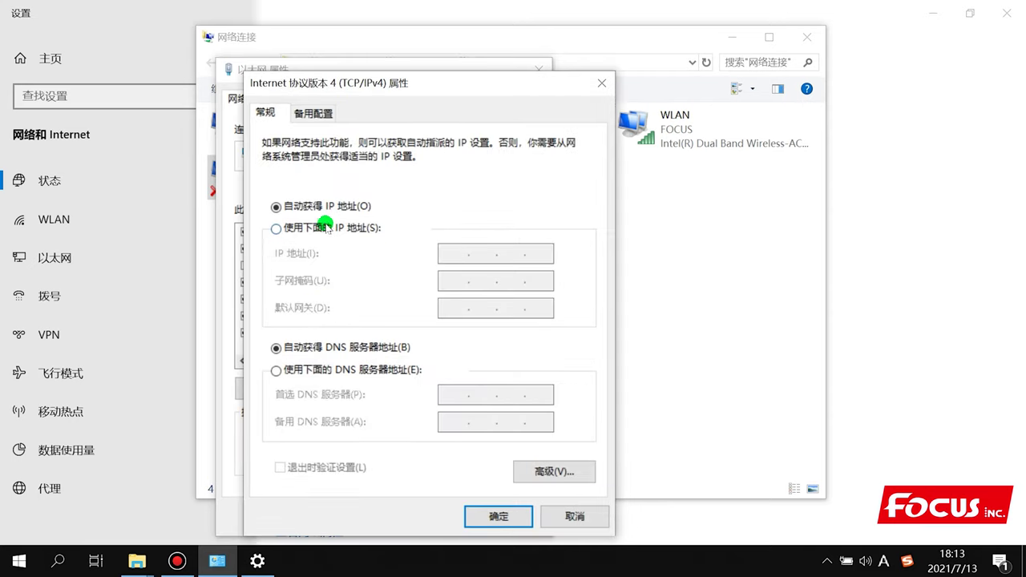
Step: Switch IPv4 to a manual address 192.168.127.9, mask 255.255.255.0, gateway 192.168.127.1, and save
click(276, 228)
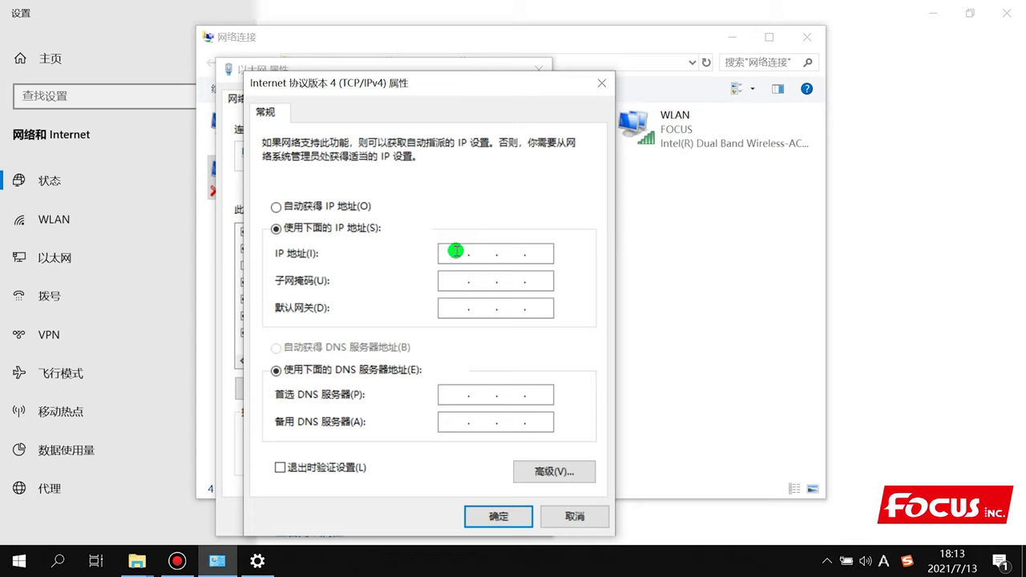
click(456, 251)
click(451, 279)
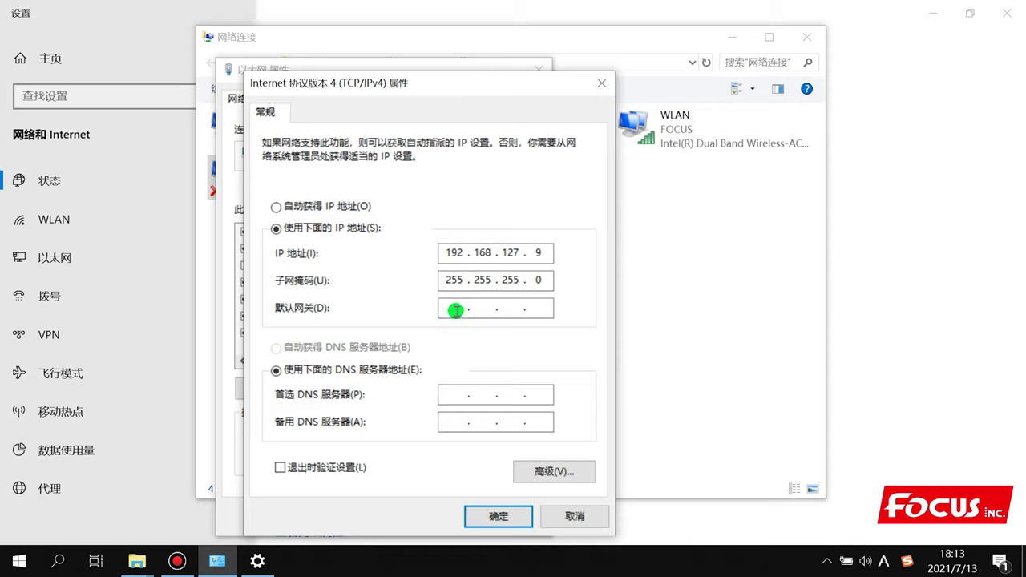
click(456, 313)
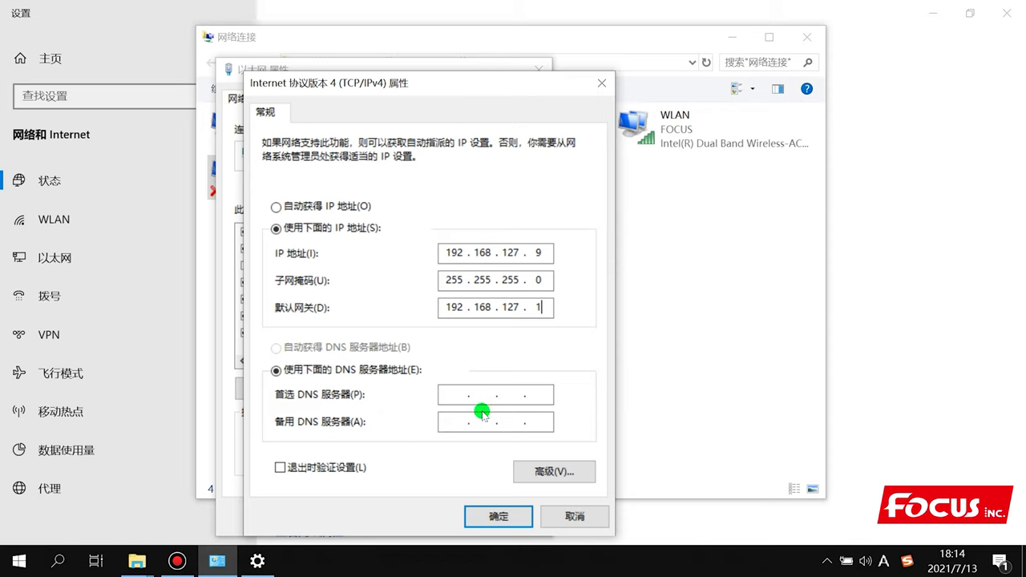
click(497, 517)
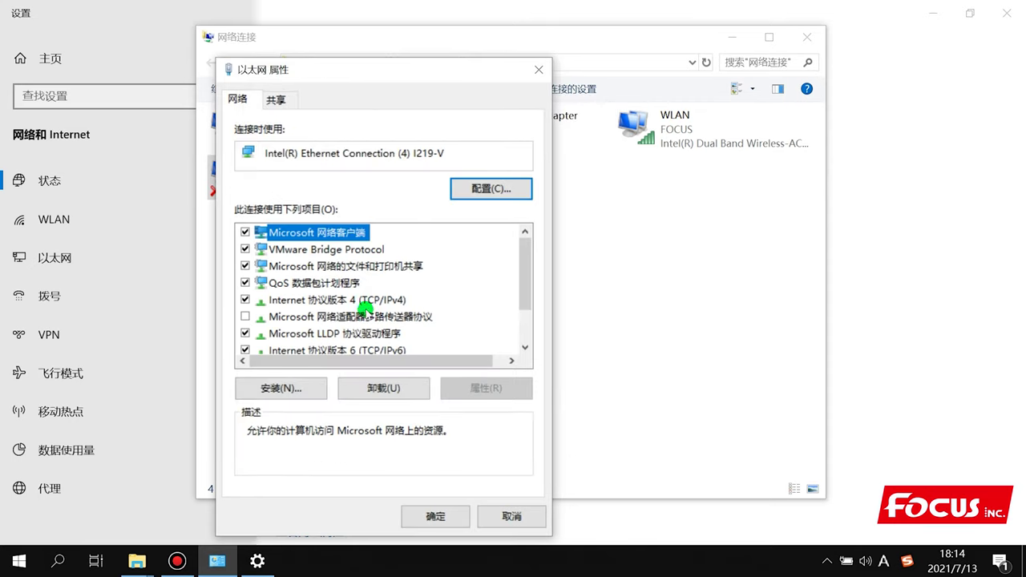
Step: Recheck the saved IPv4 settings and view the IPv6 properties without changing them
click(358, 299)
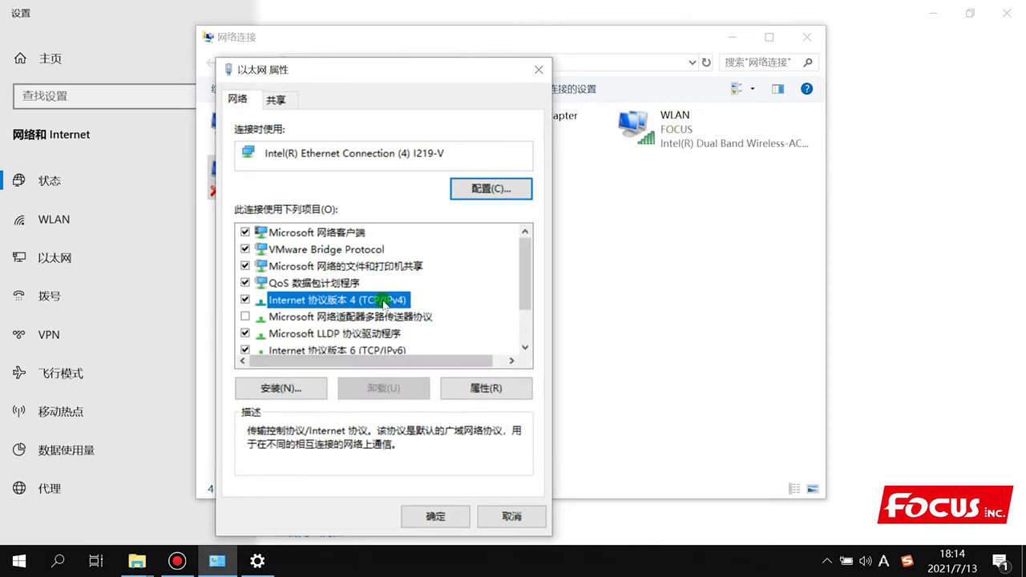
double_click(382, 301)
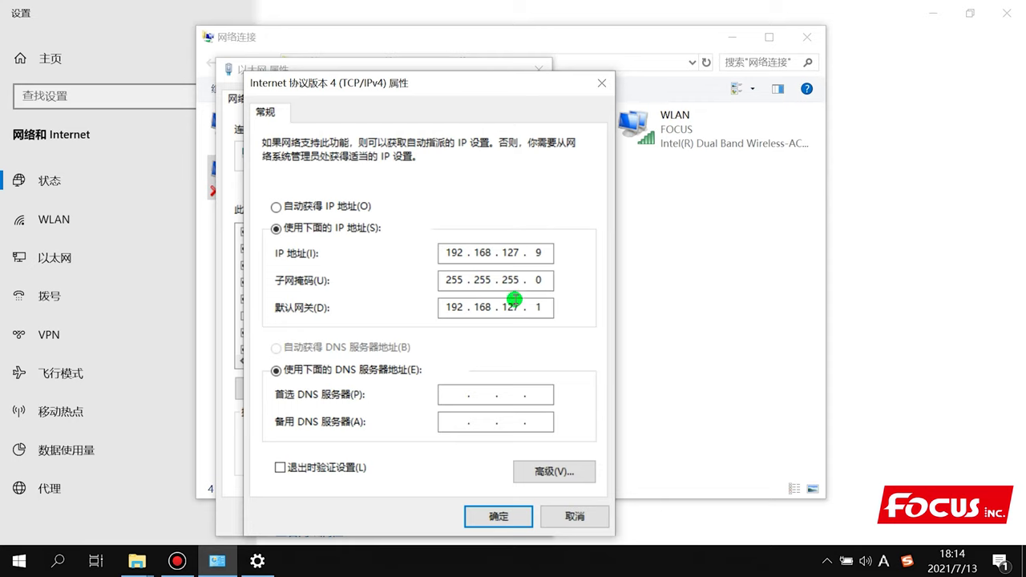
click(495, 513)
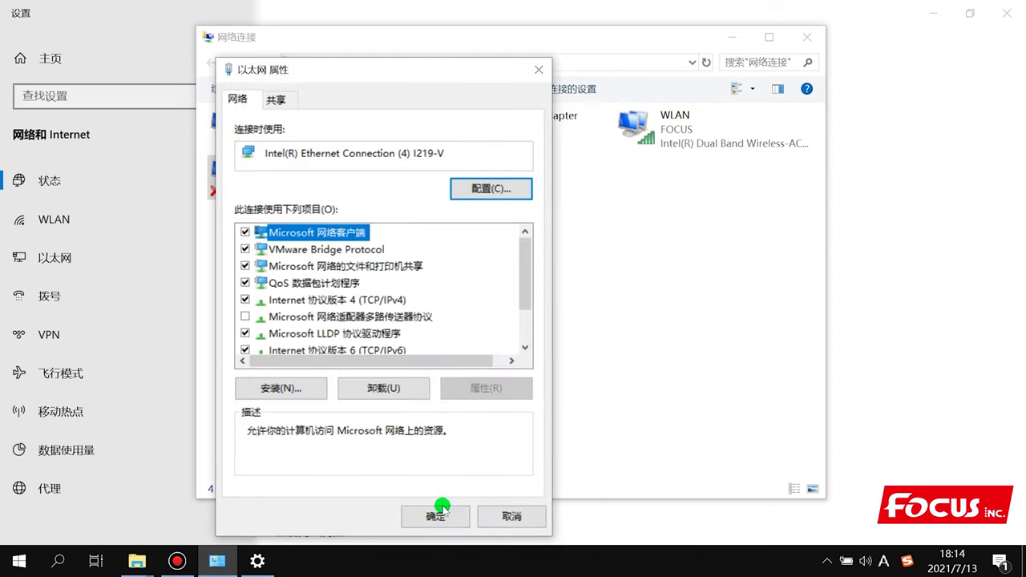
scroll(393, 337, down, 1)
click(373, 319)
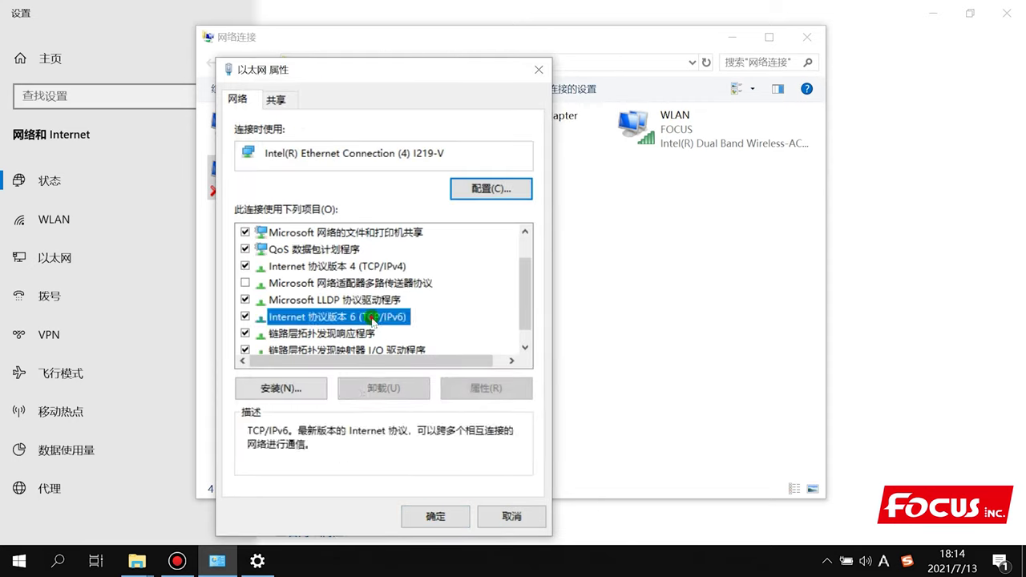
double_click(373, 318)
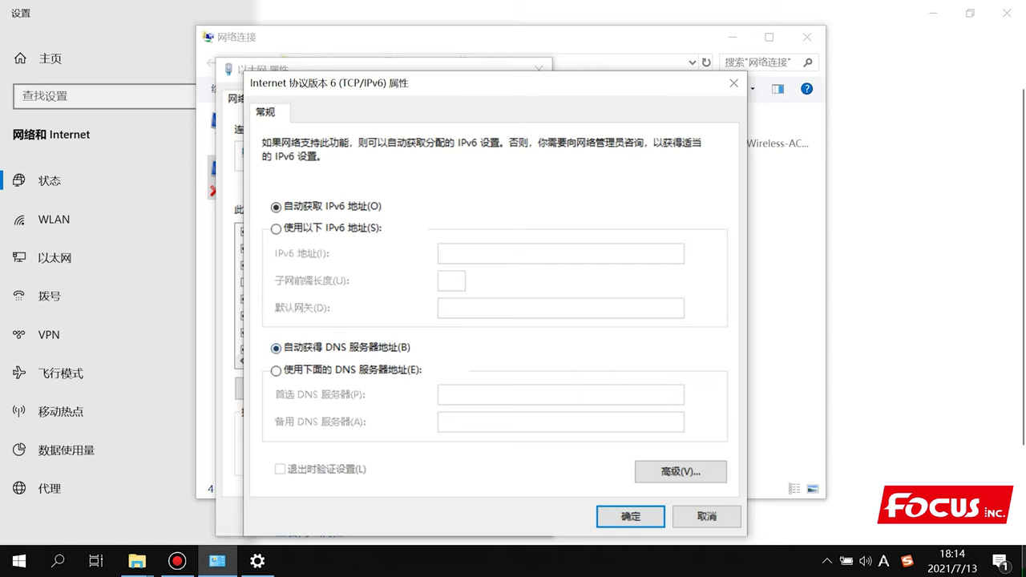
click(697, 518)
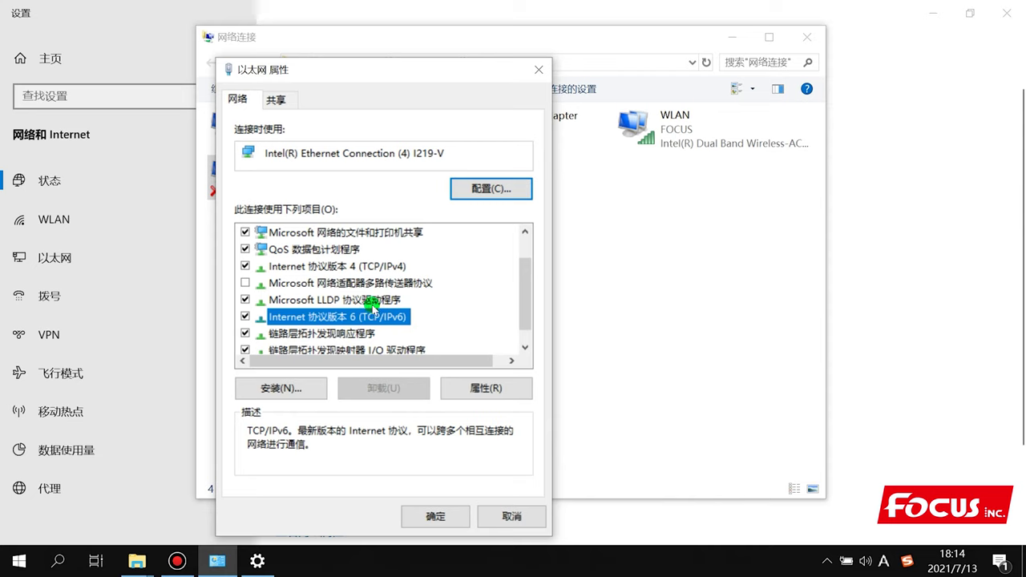
Step: Confirm IPv4 and Ethernet properties, close Network Connections and minimize Settings to the desktop
double_click(369, 266)
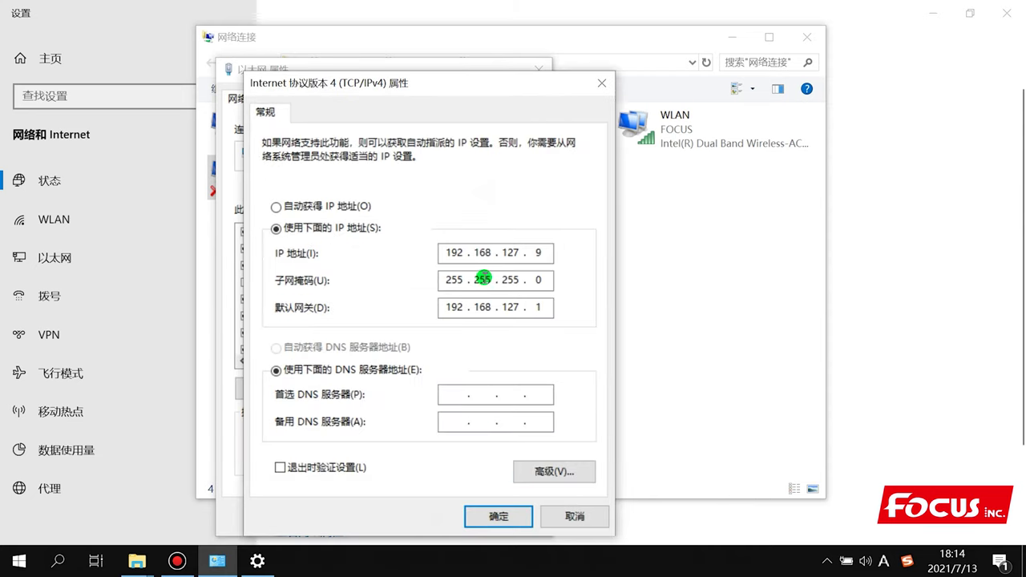
click(524, 523)
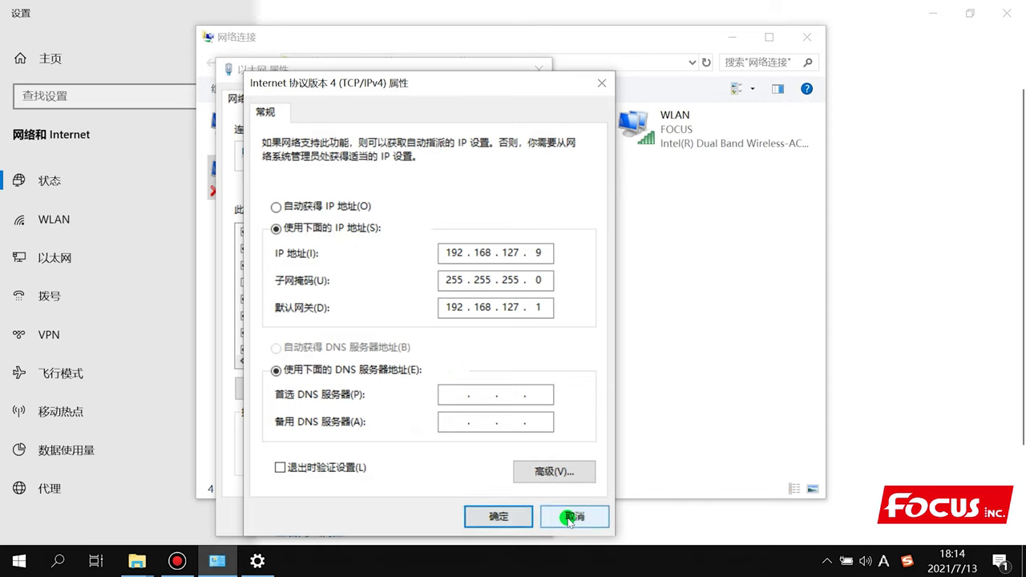
click(433, 519)
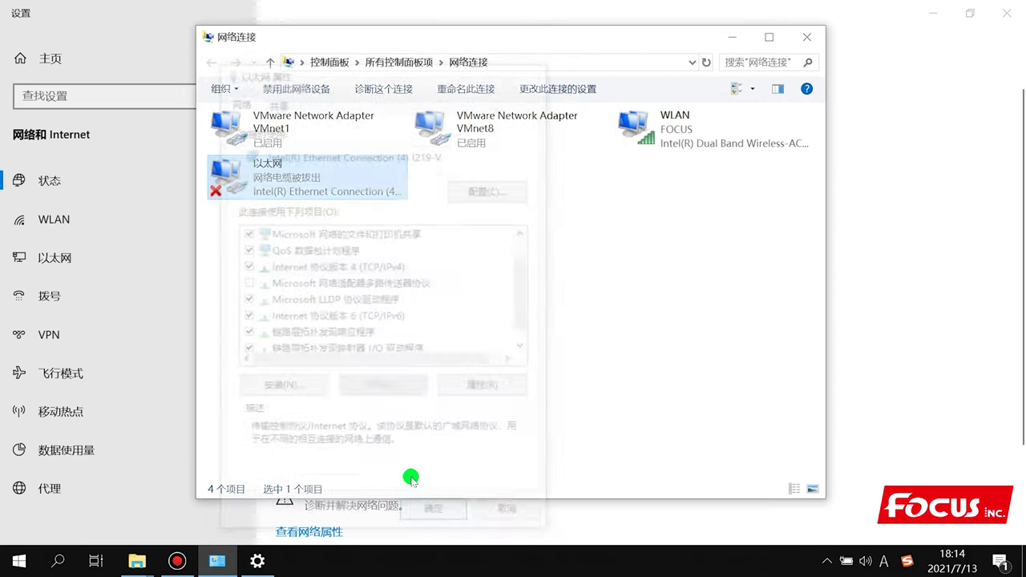
click(380, 390)
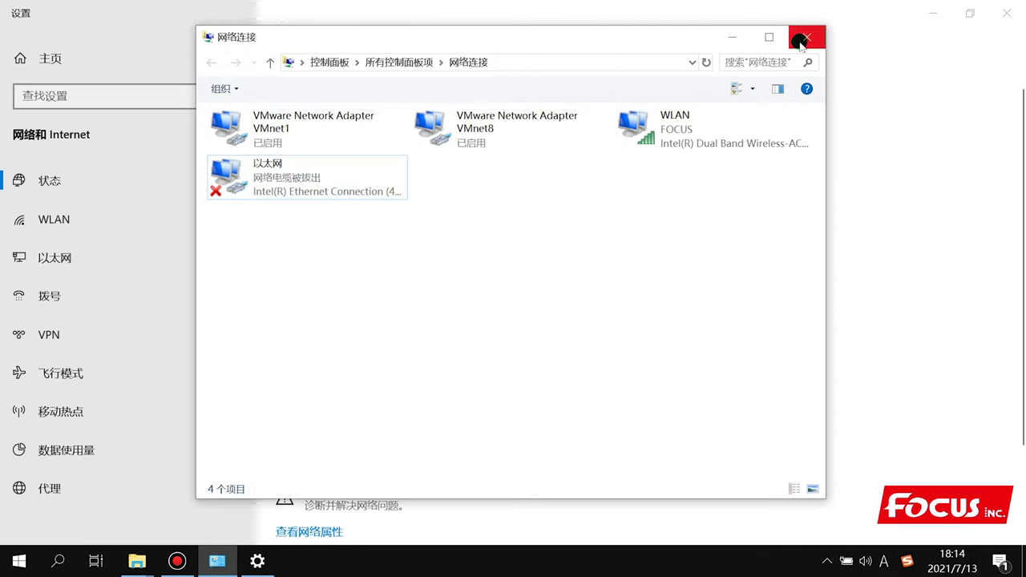
click(804, 38)
click(932, 13)
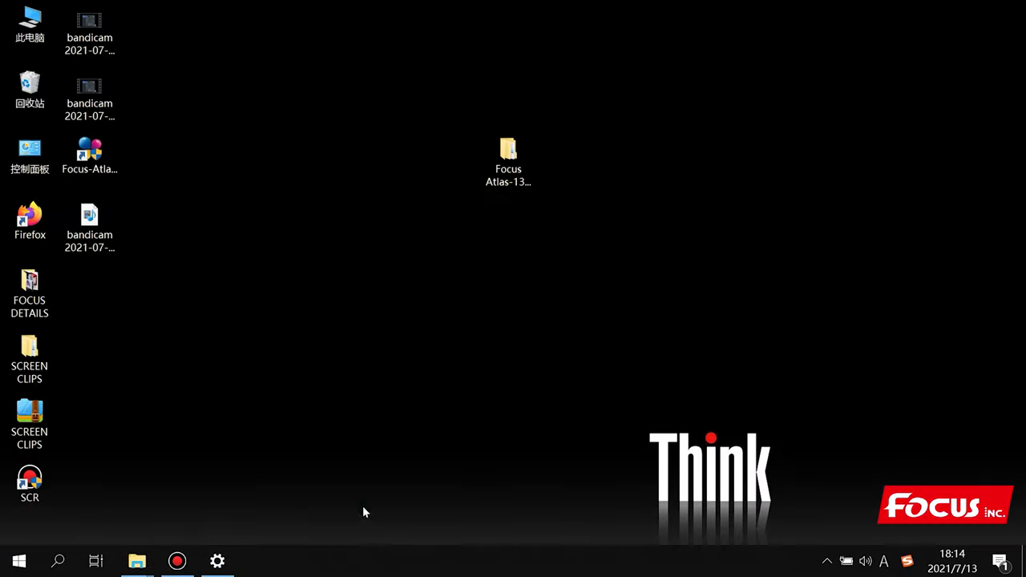
Step: Relaunch Focus-Atlas-1311 from its desktop shortcut, opening on the Print page
click(95, 149)
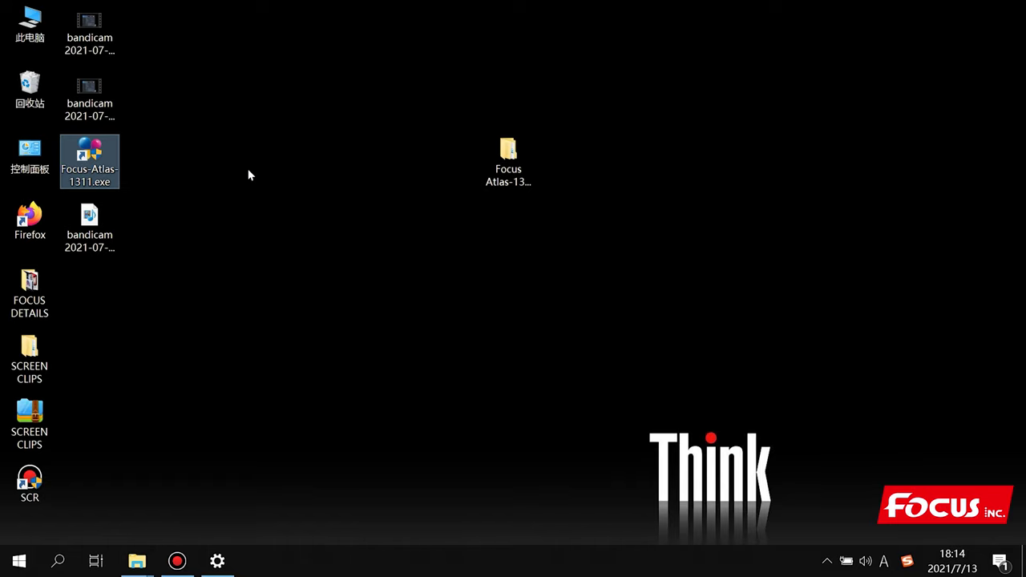
click(372, 416)
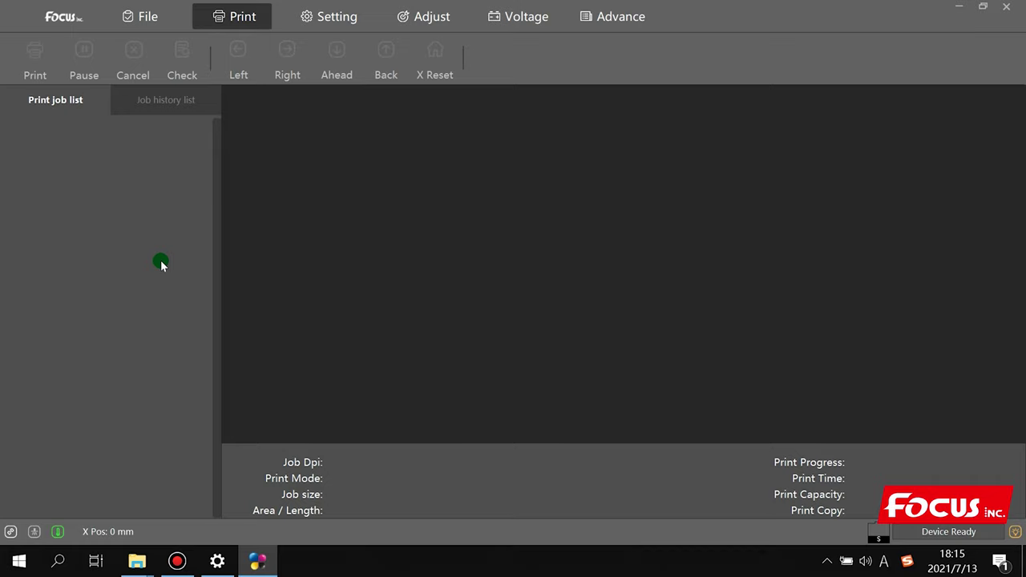
Step: In Advance > Net Setting, keep TCP and choose the 以太网 adapter (local IP 192.168.127.9)
click(611, 20)
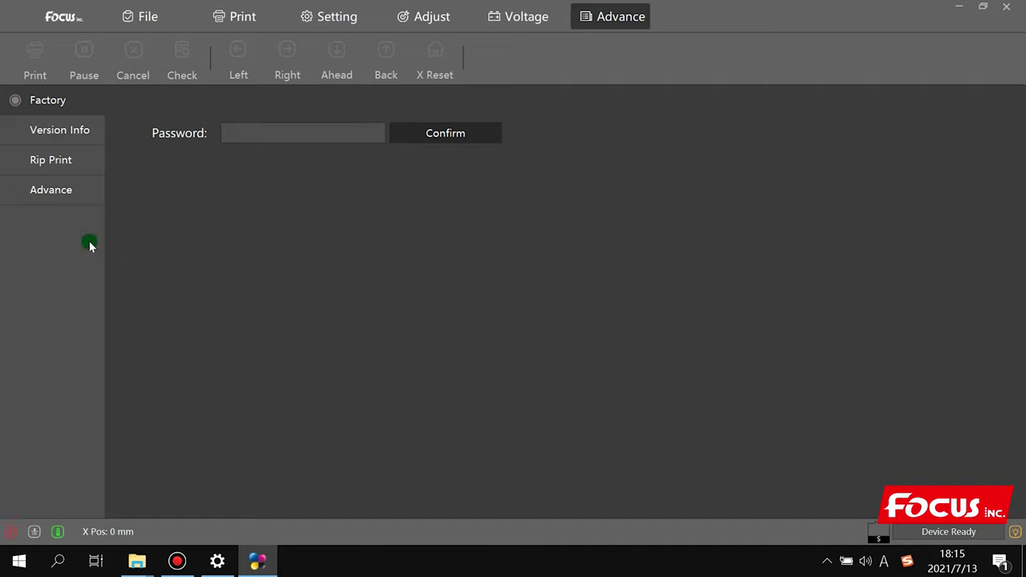
click(50, 194)
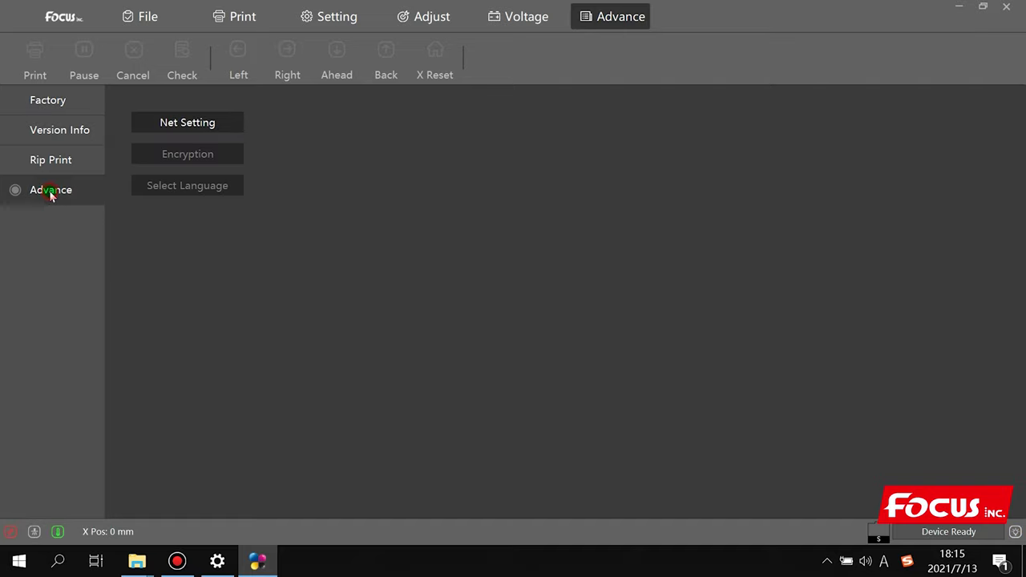
click(174, 130)
click(544, 200)
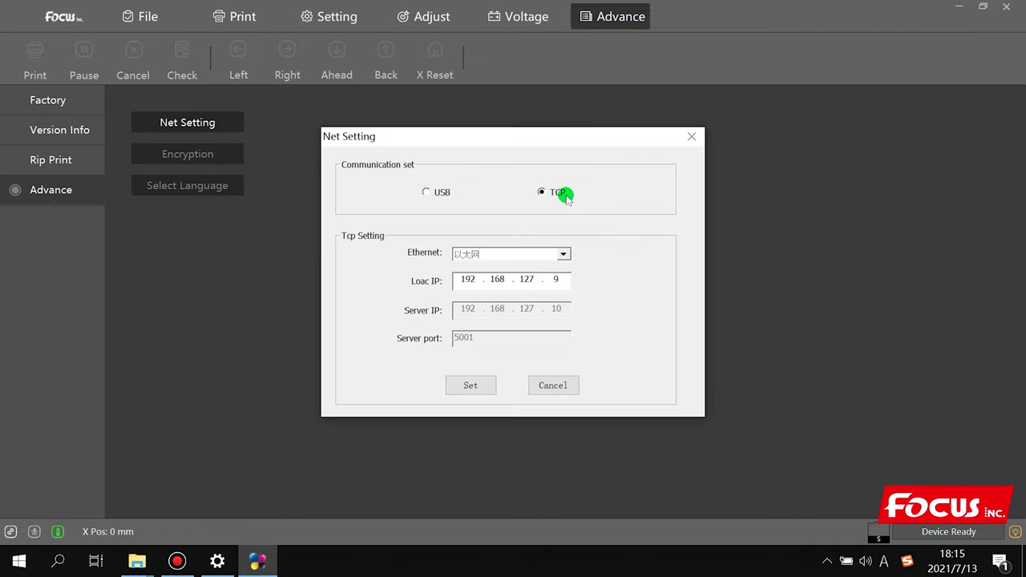
click(547, 254)
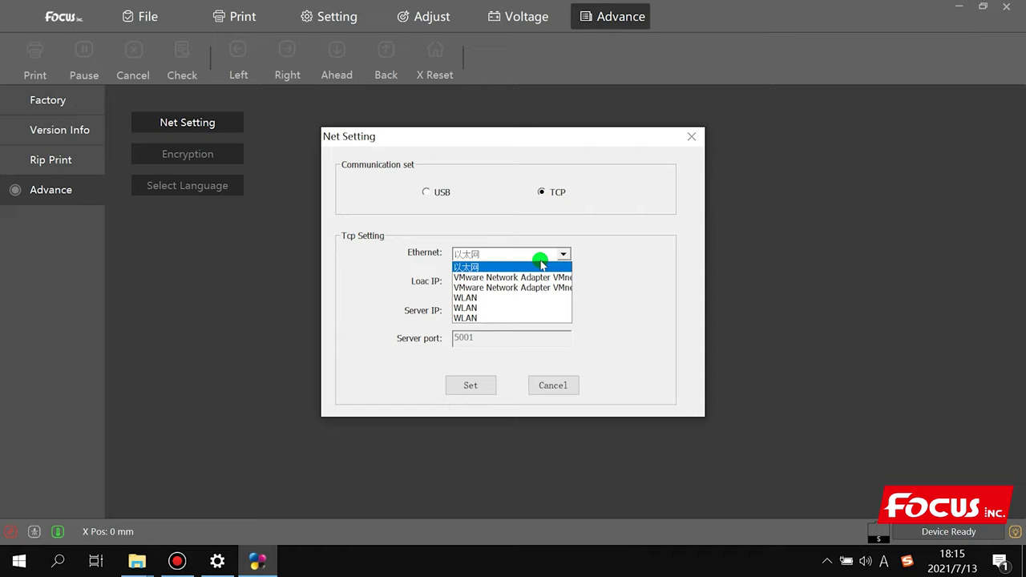
click(533, 266)
click(532, 254)
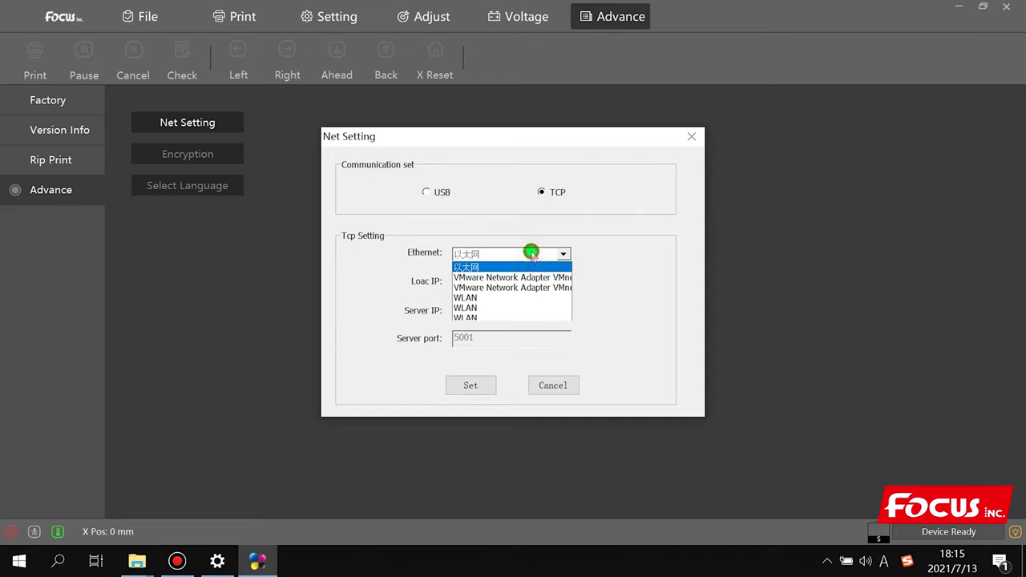
click(501, 258)
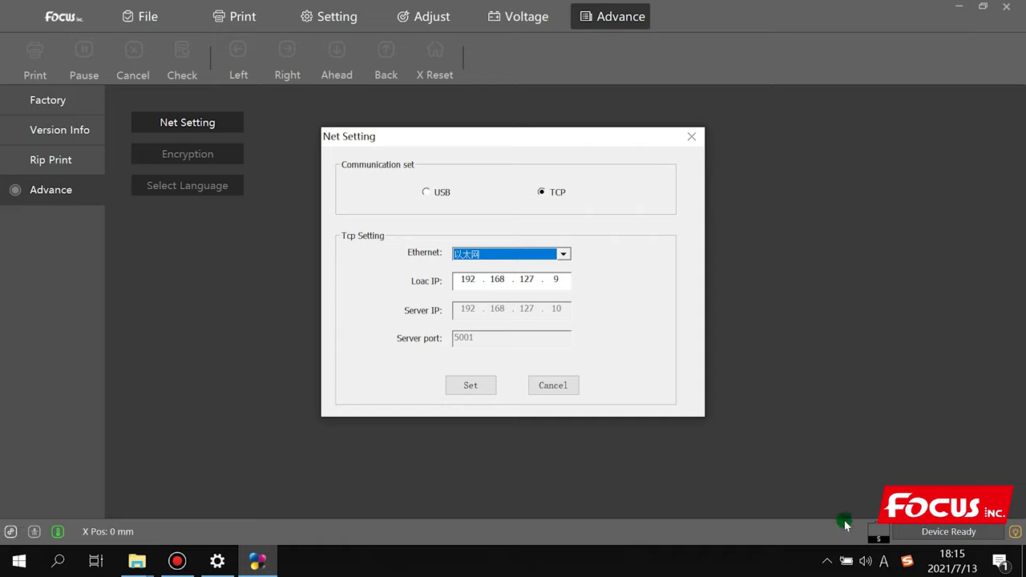
click(825, 561)
Step: Open Network & Internet settings from the tray and go to the Ethernet adapter options
right_click(859, 495)
click(886, 474)
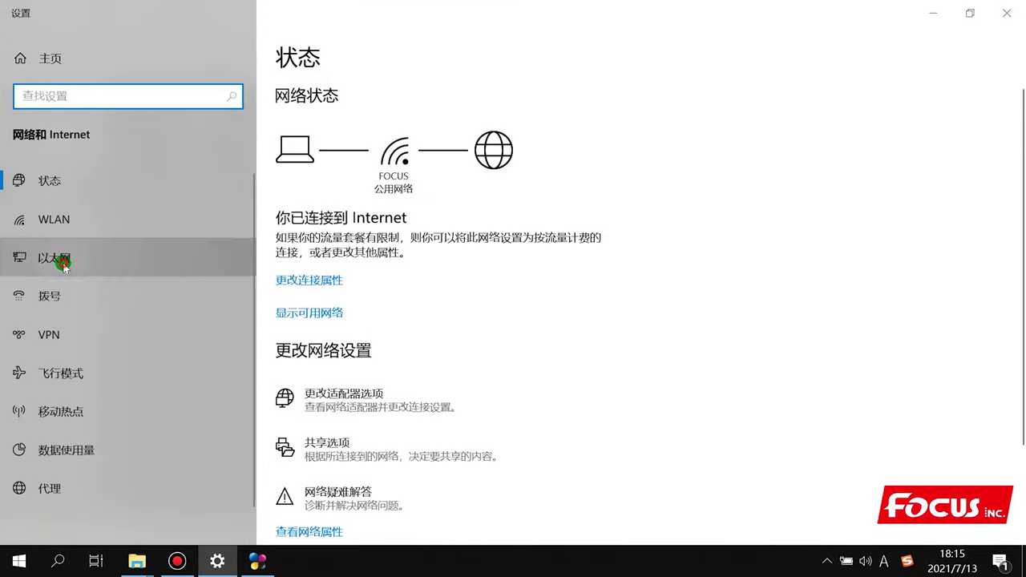
click(62, 258)
click(872, 110)
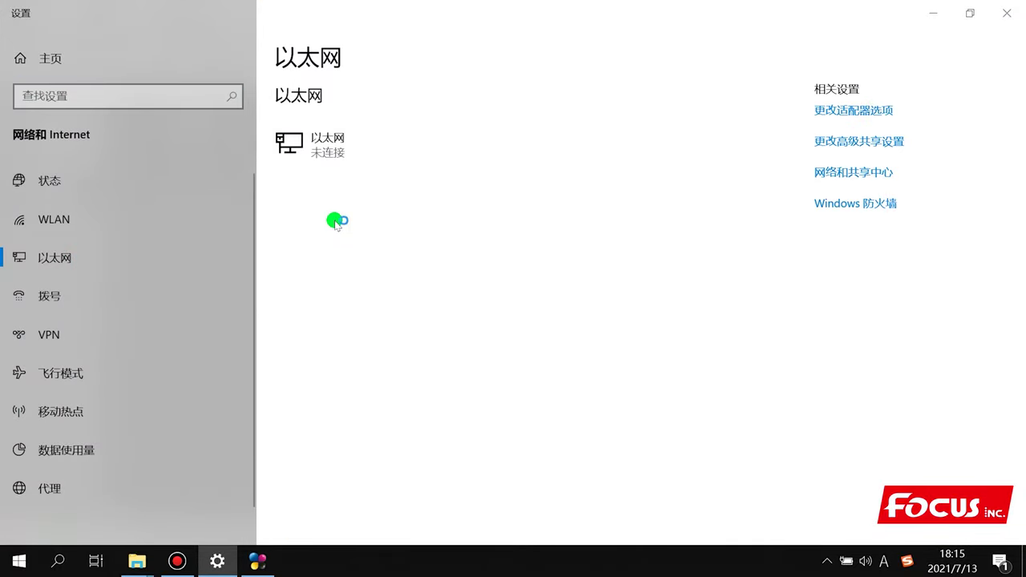
click(813, 110)
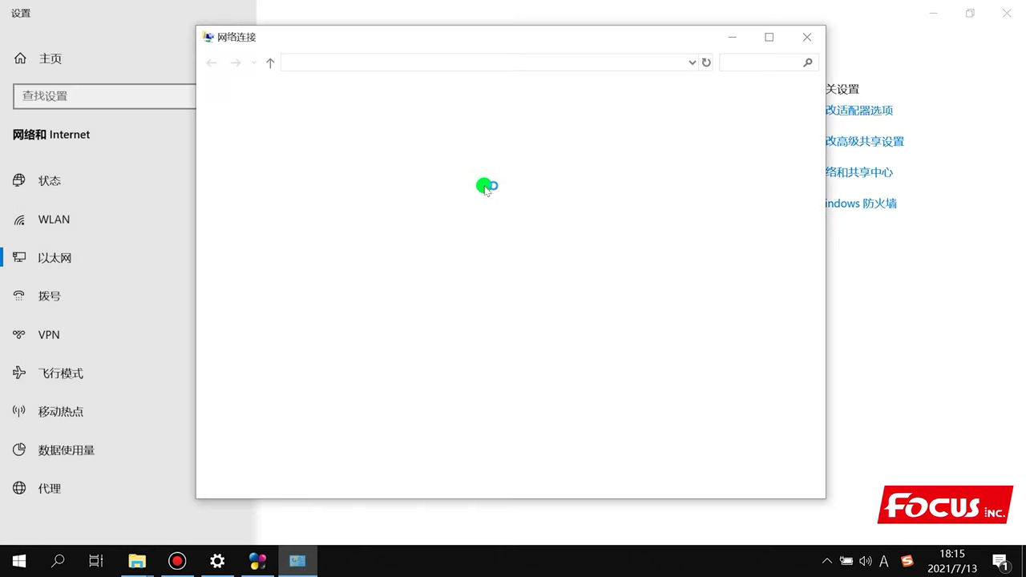
Step: Open the 以太网 properties' IPv4 dialog showing static IP 192.168.127.9 and move it left
click(323, 189)
right_click(323, 188)
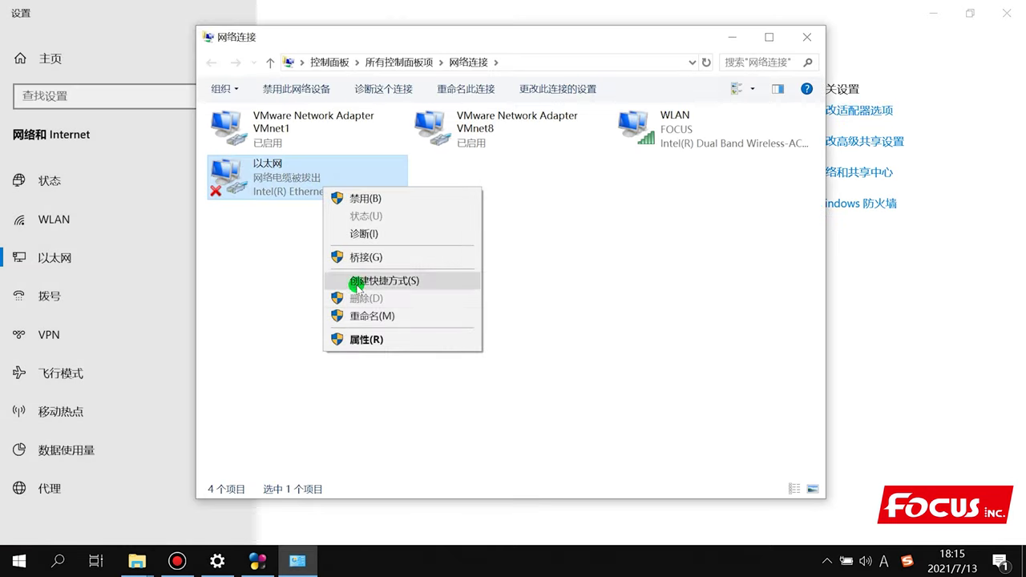
click(366, 340)
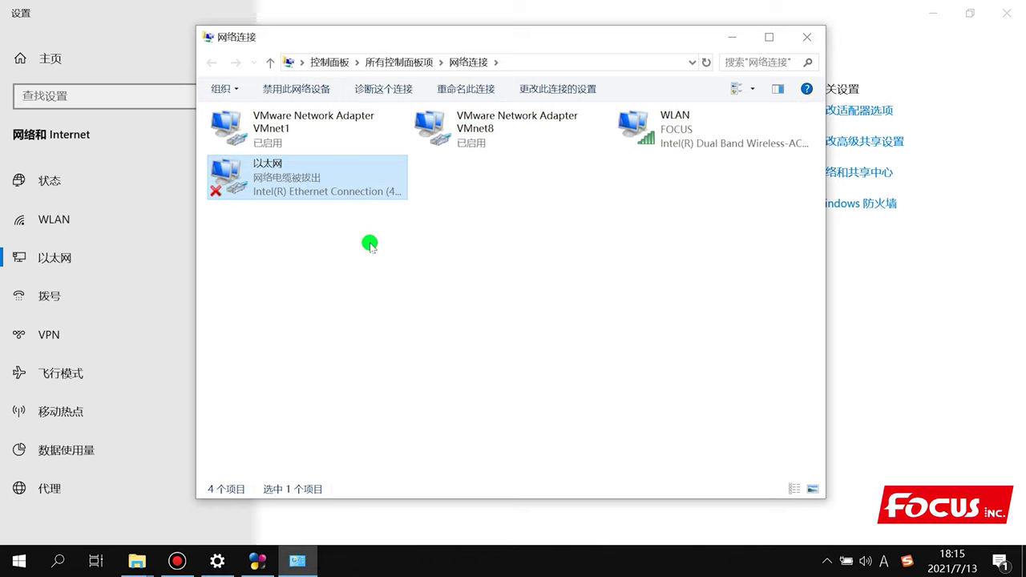
scroll(320, 298, down, 1)
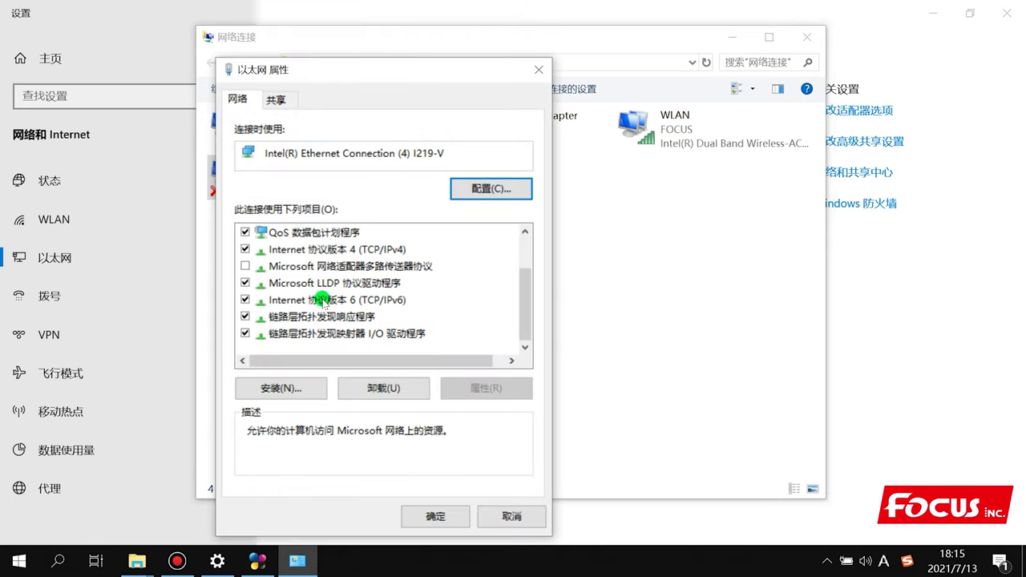
double_click(367, 252)
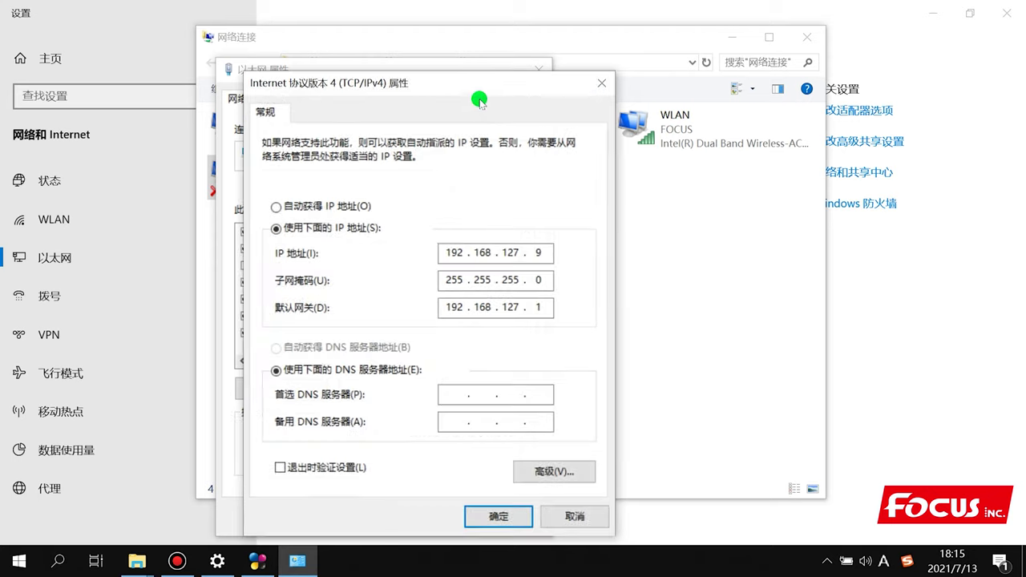
drag(468, 70, 280, 68)
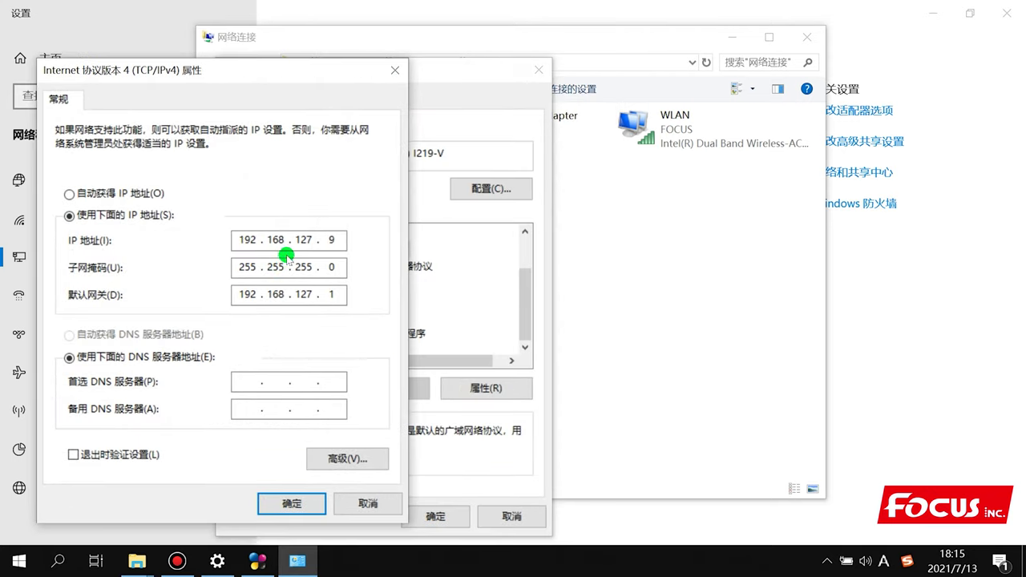
Step: Compare the adapter's IP 192.168.127.9 against Focus-Atlas-1311's Net Setting, ending on the Focus app
click(334, 240)
click(255, 563)
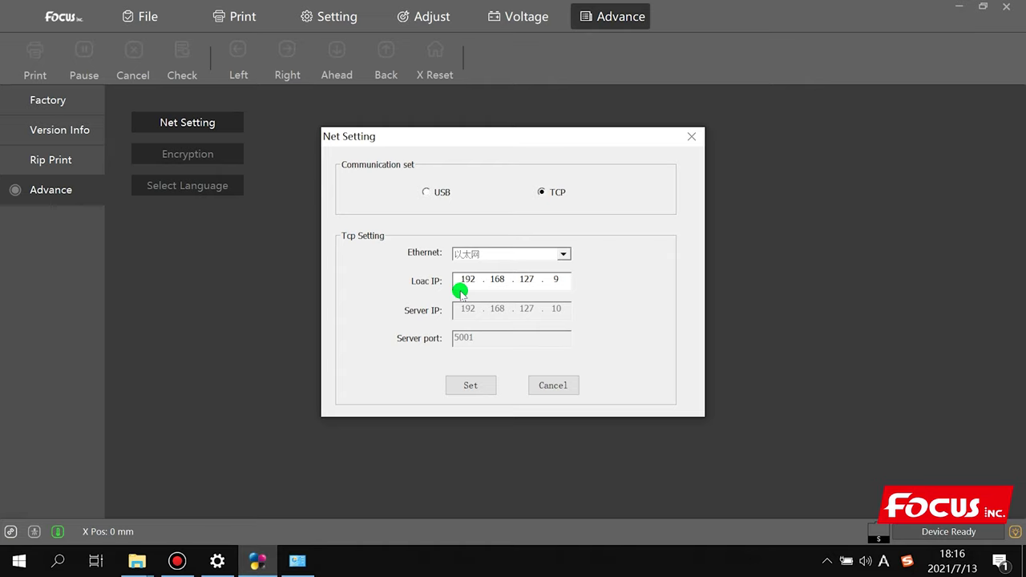
click(297, 564)
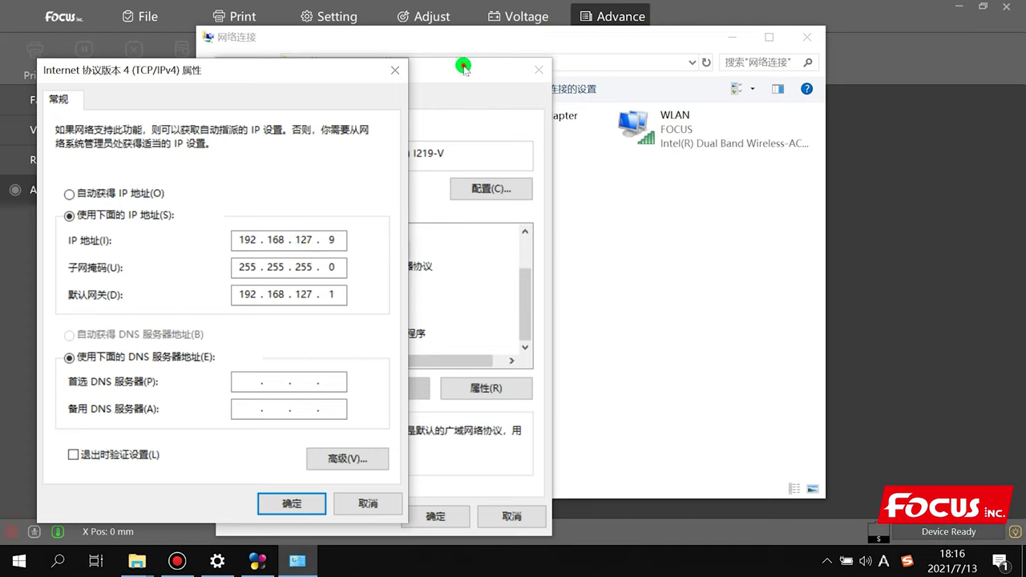
drag(323, 78, 209, 64)
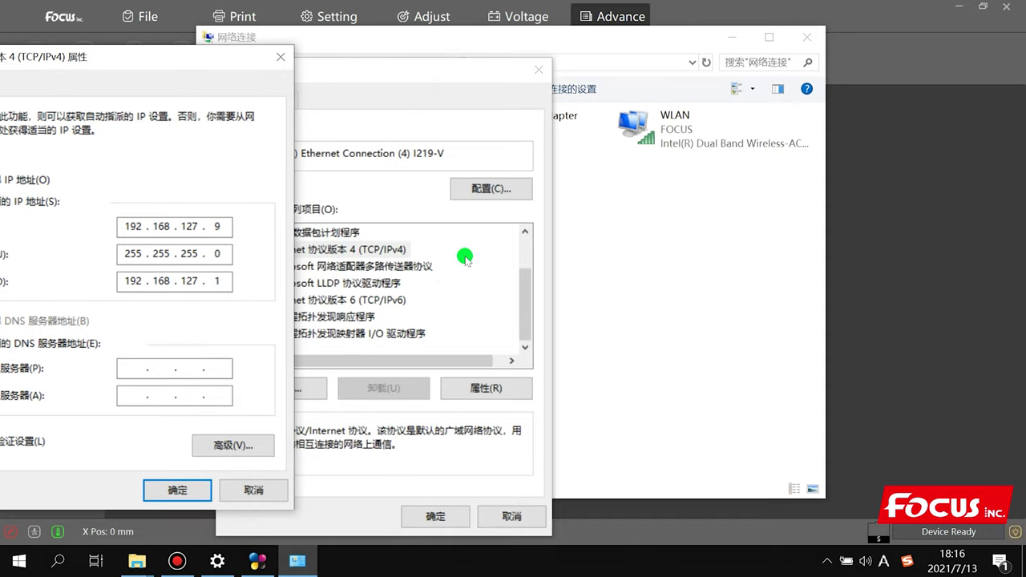
click(257, 562)
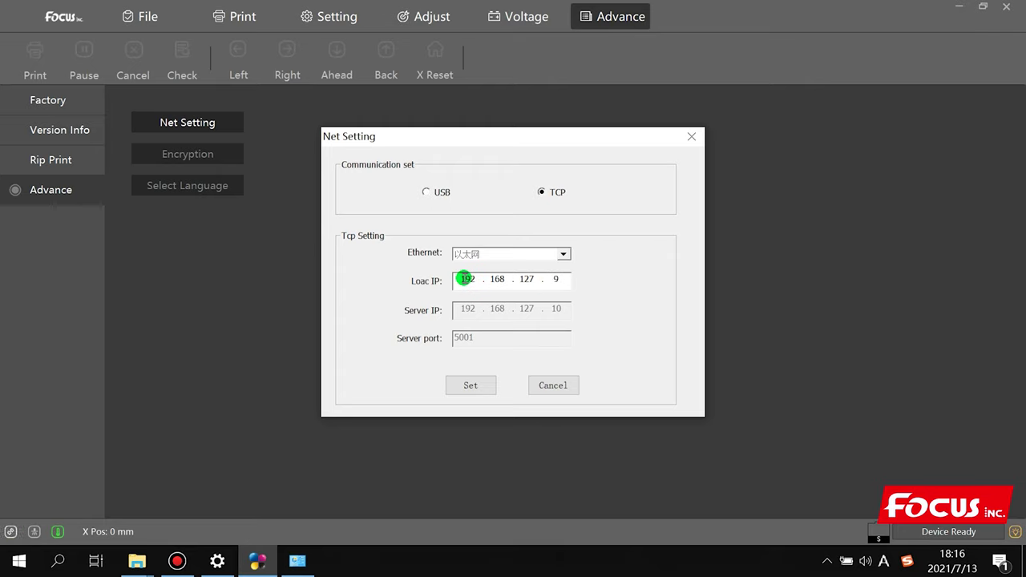
Step: Verify the Loac IP octets read 192.168.127.9
click(465, 279)
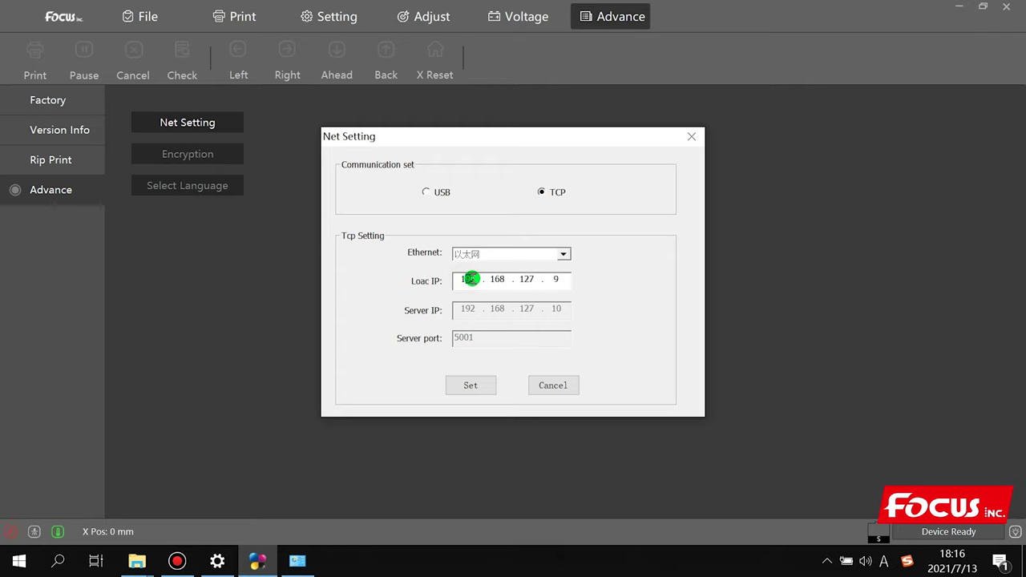
click(489, 279)
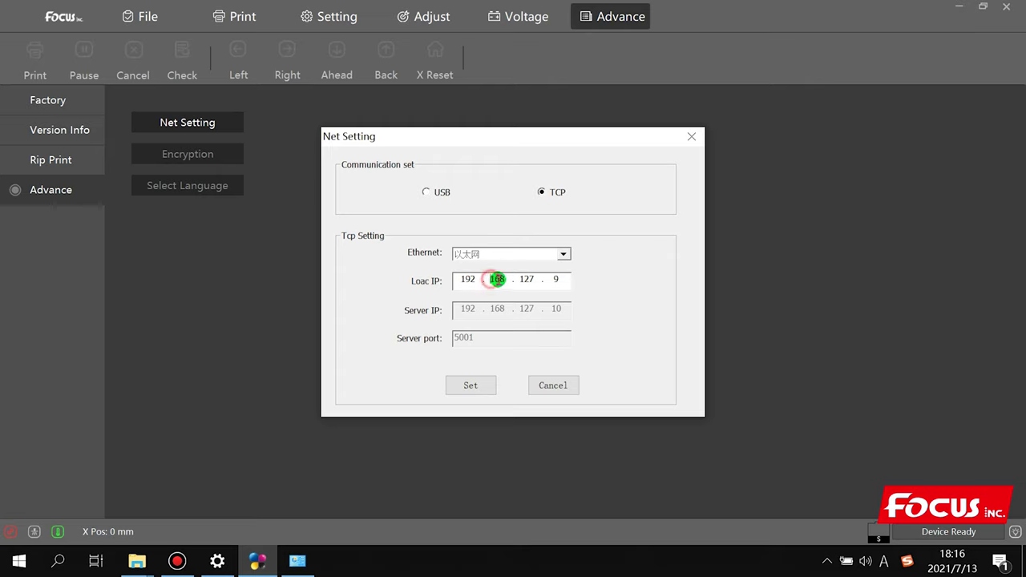
click(499, 279)
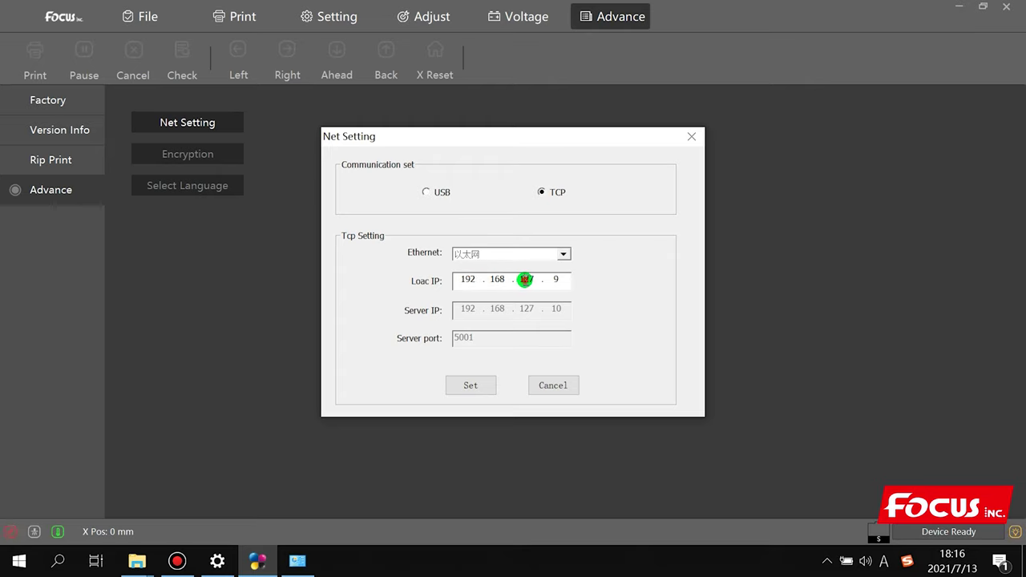
click(564, 278)
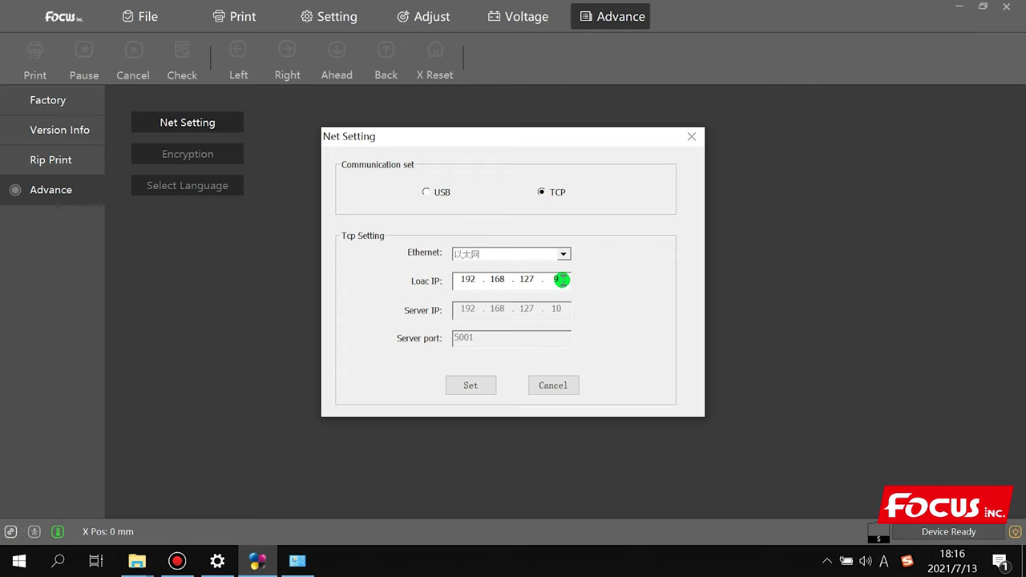
double_click(563, 276)
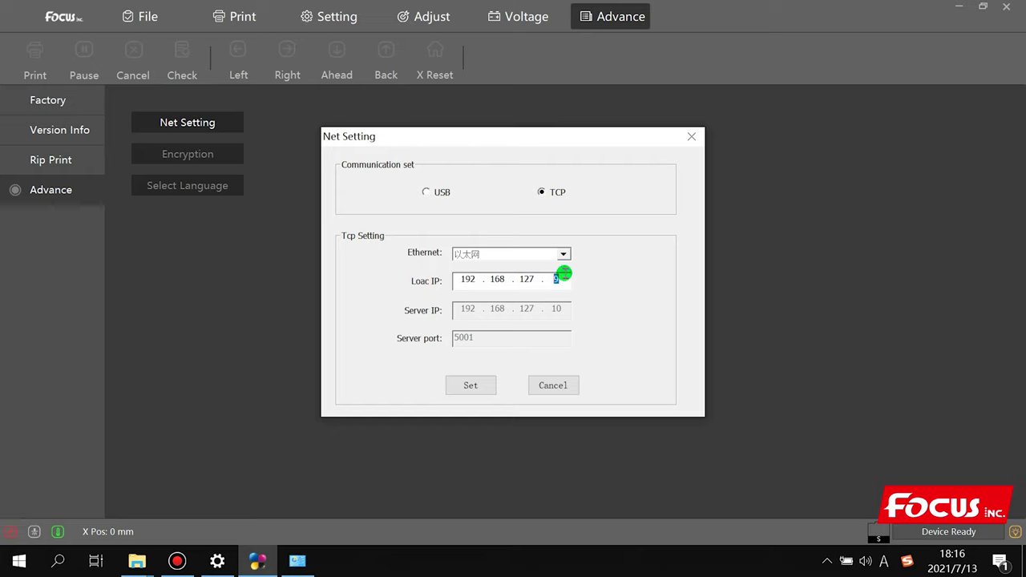
Step: Apply the local host IP with Set twice, acknowledging success, then close Net Setting
click(477, 389)
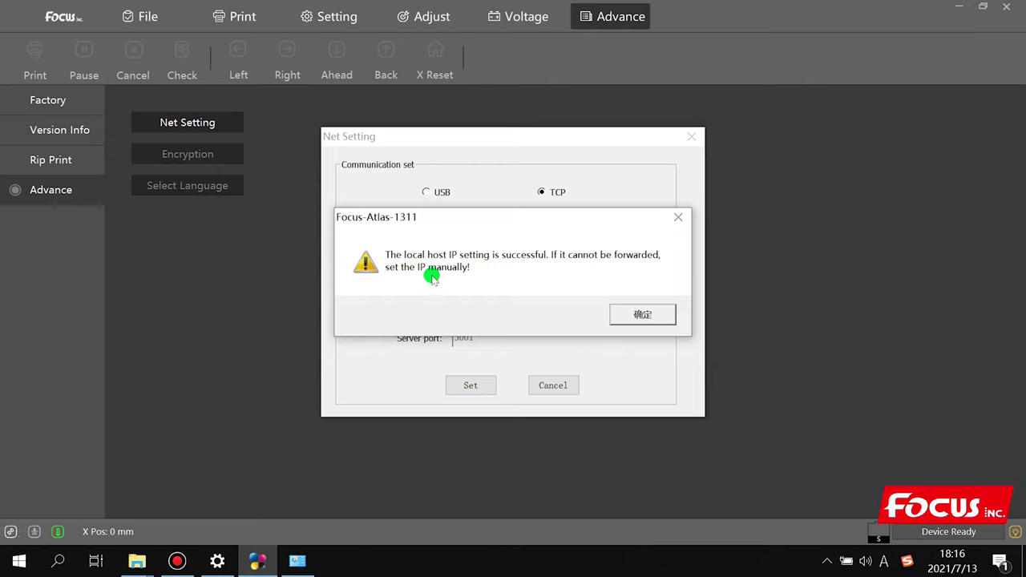
click(645, 315)
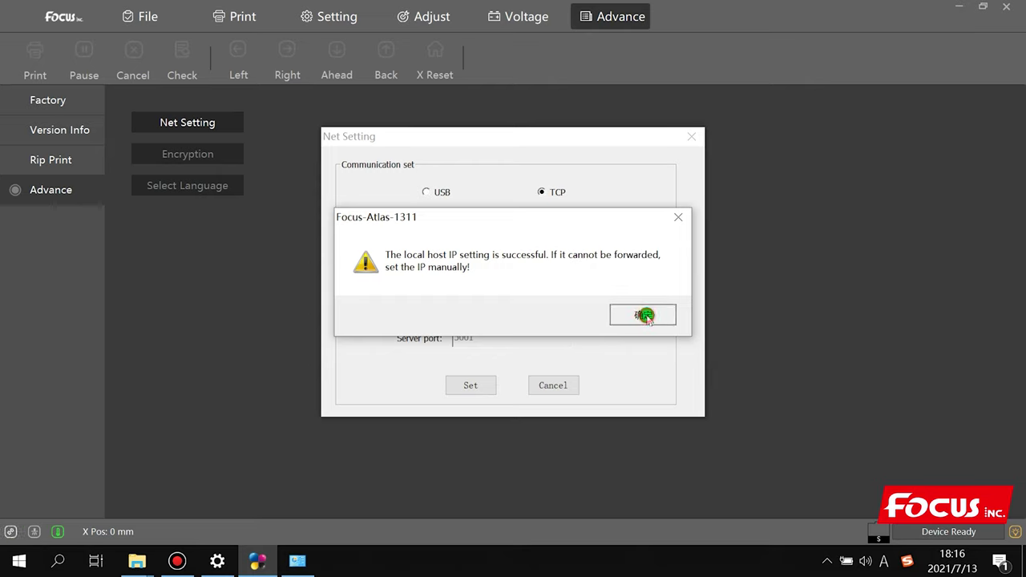
click(474, 388)
click(647, 314)
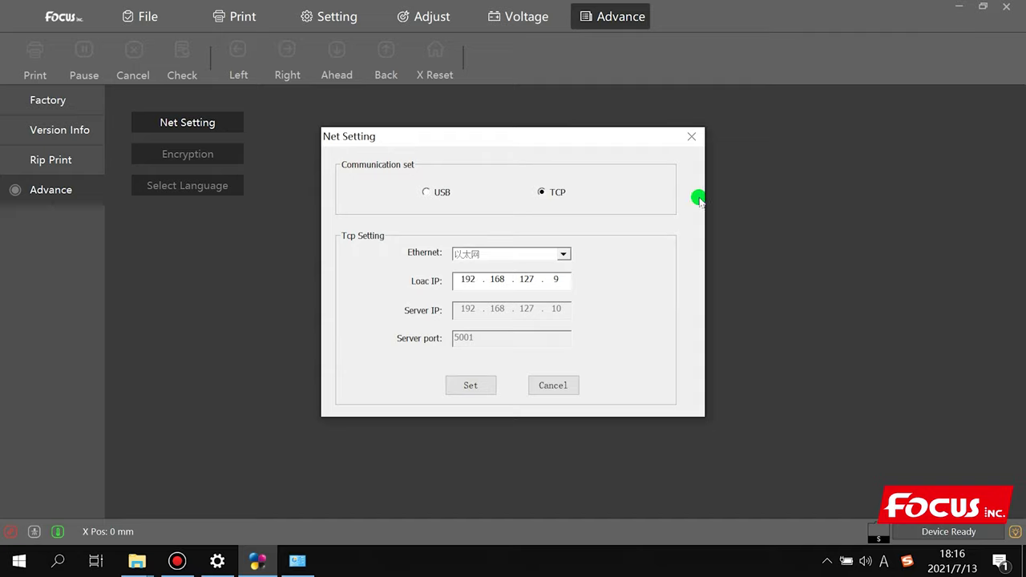
click(691, 139)
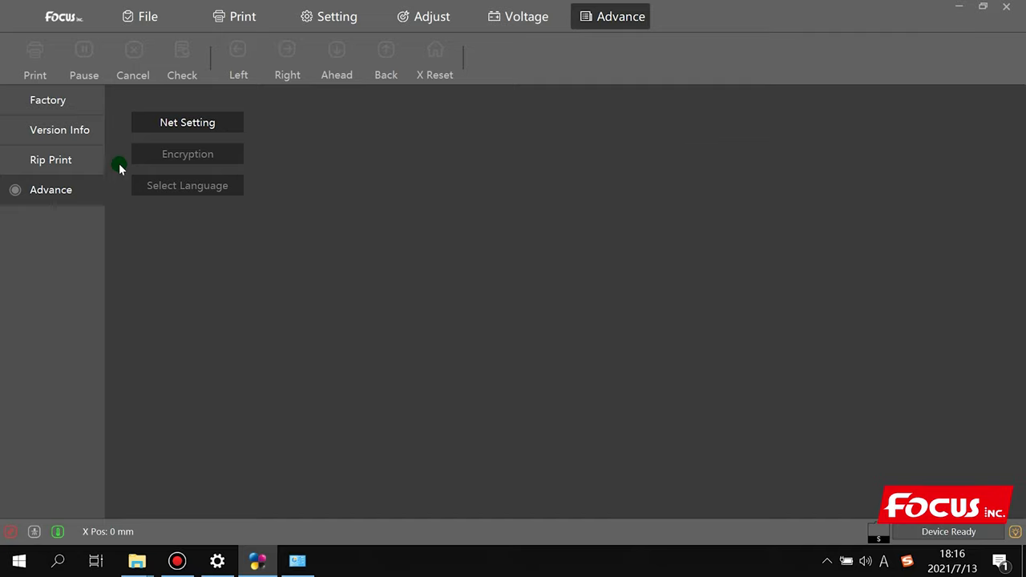
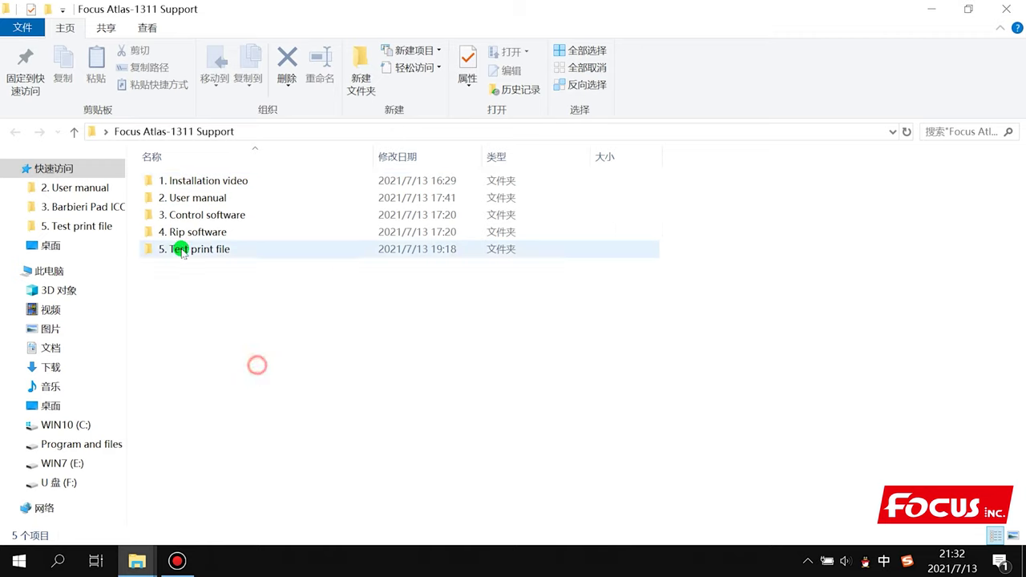
Step: Go into the 4. Rip software folder, then into the FocusRIP folder
double_click(193, 231)
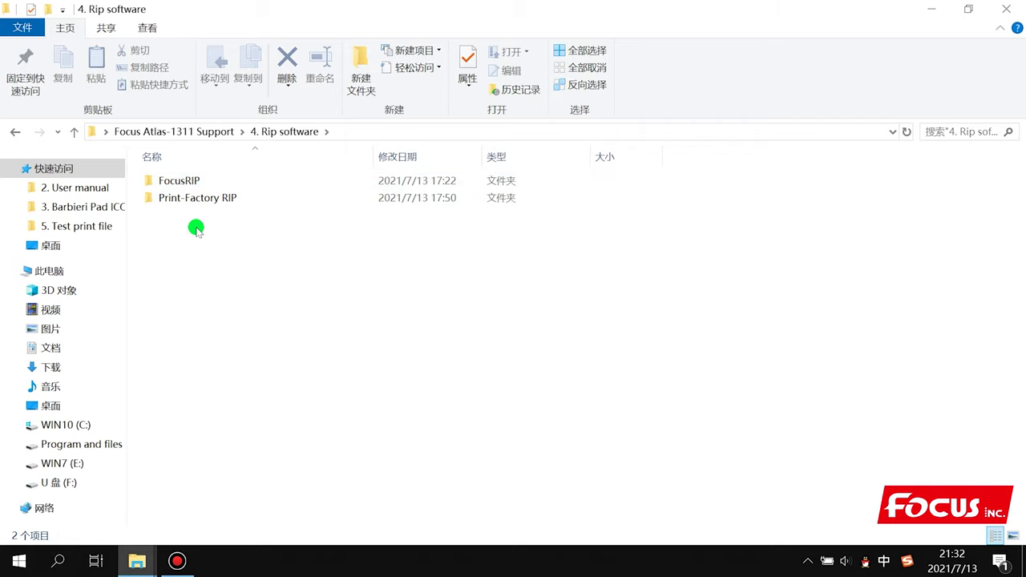
click(201, 199)
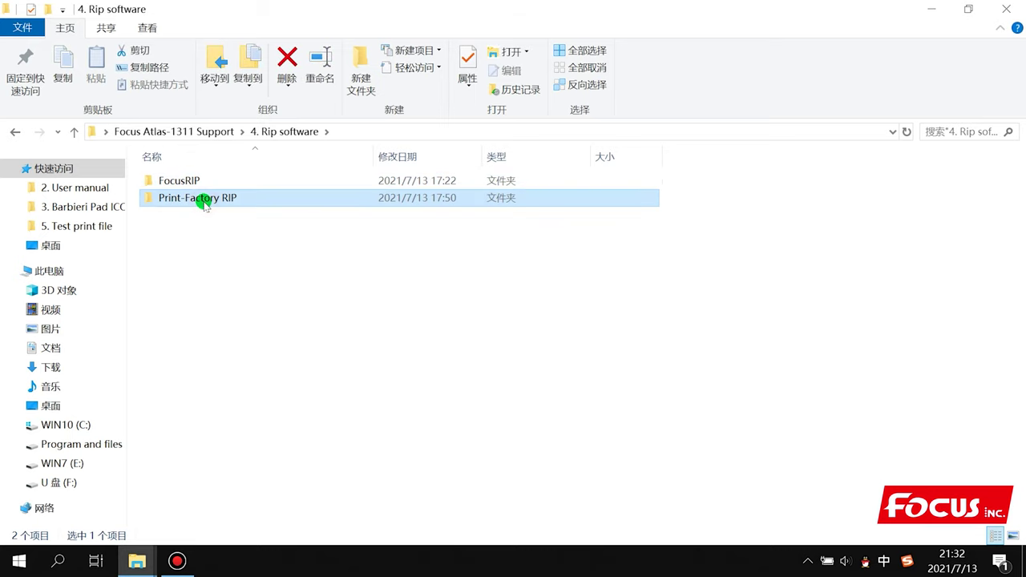
click(217, 259)
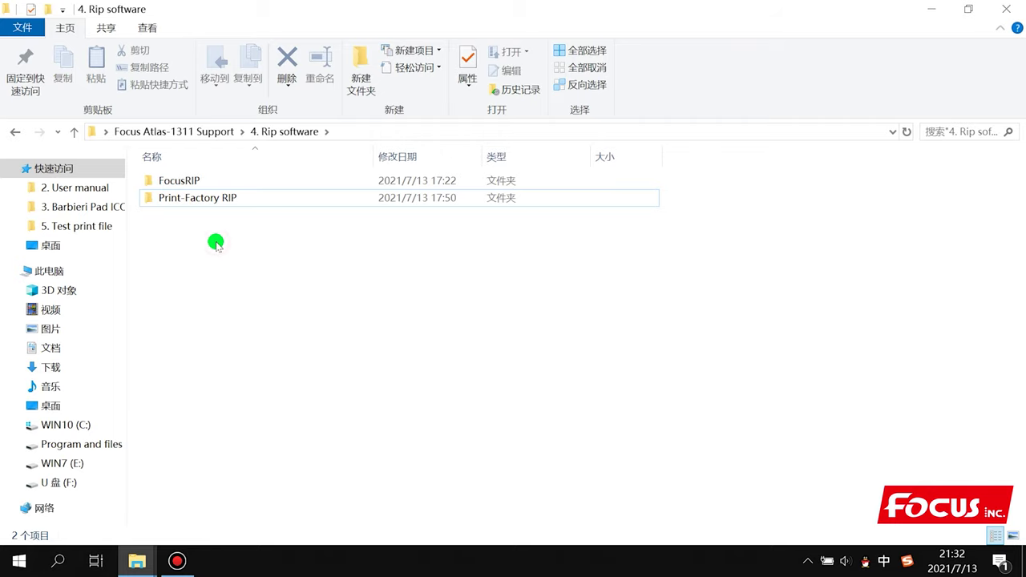
click(198, 181)
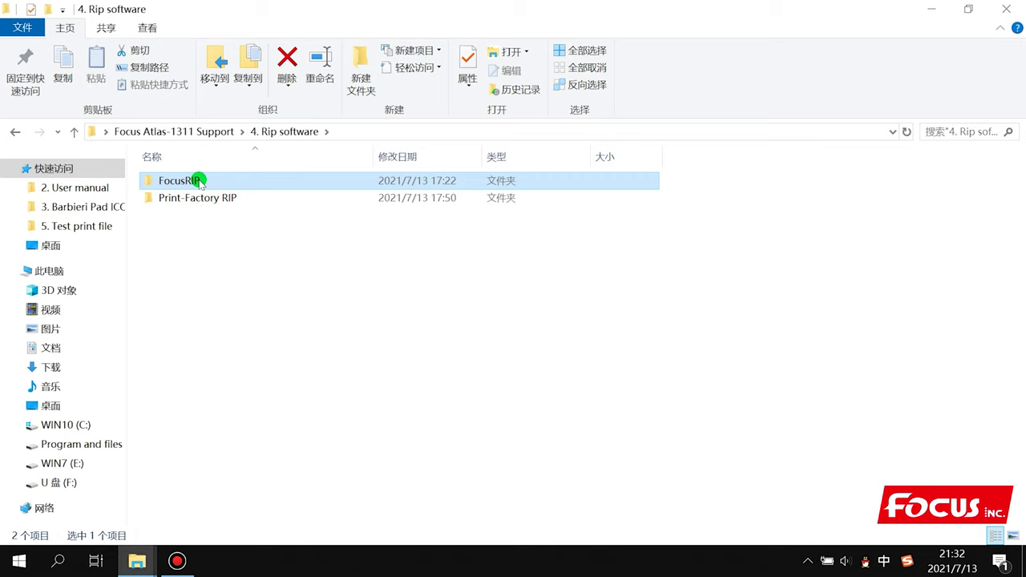
click(235, 253)
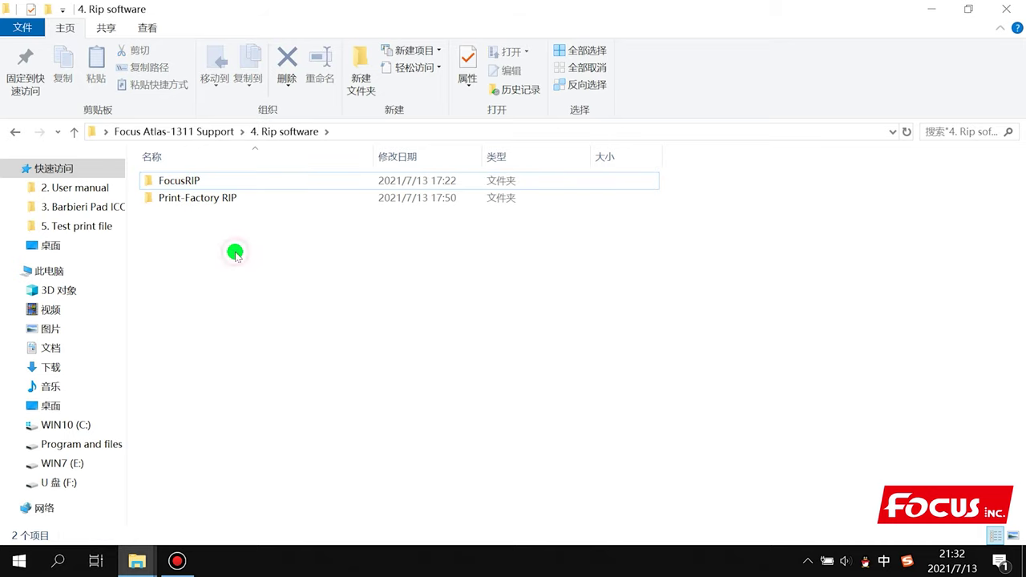
click(204, 200)
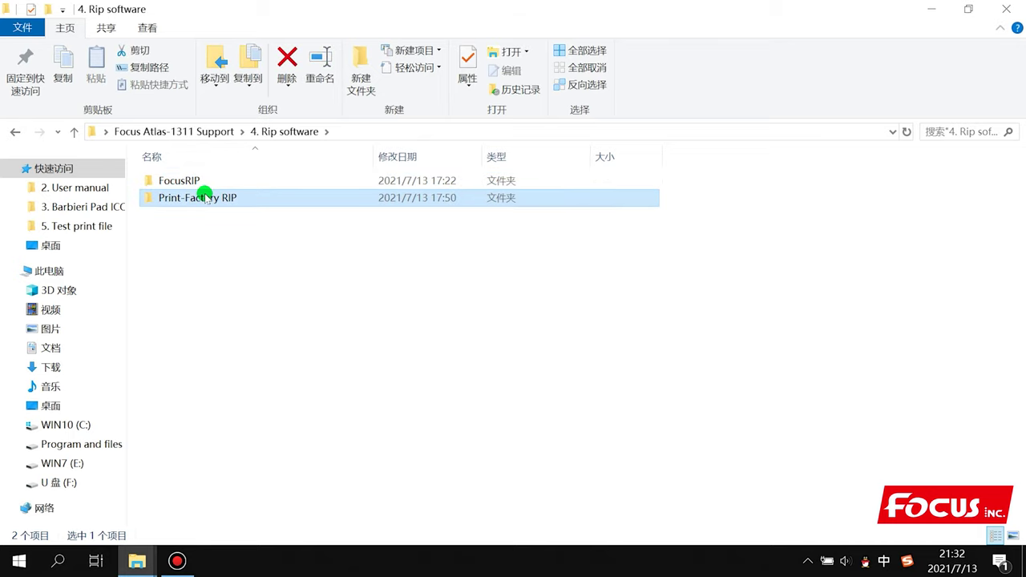
click(204, 182)
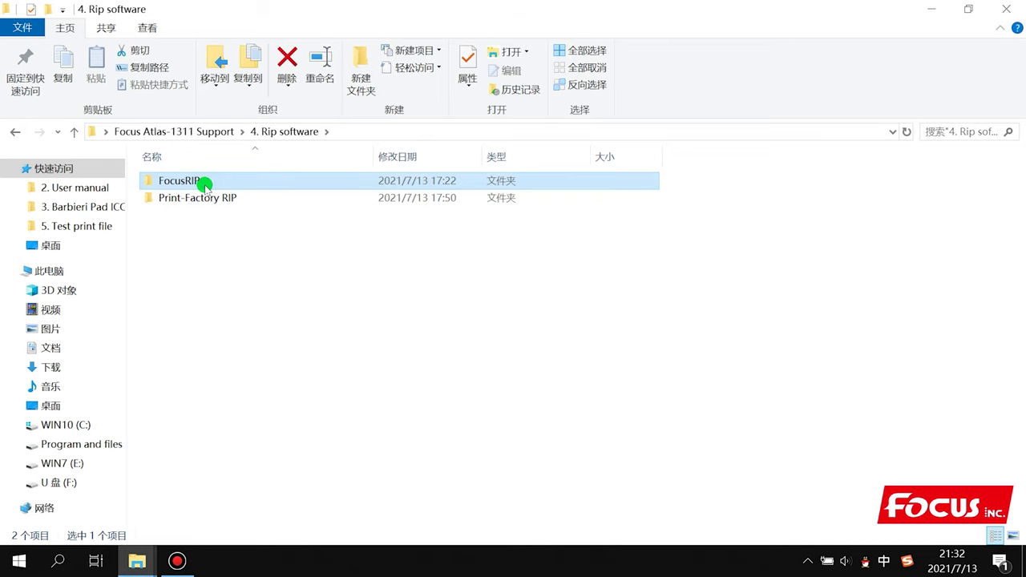
click(203, 248)
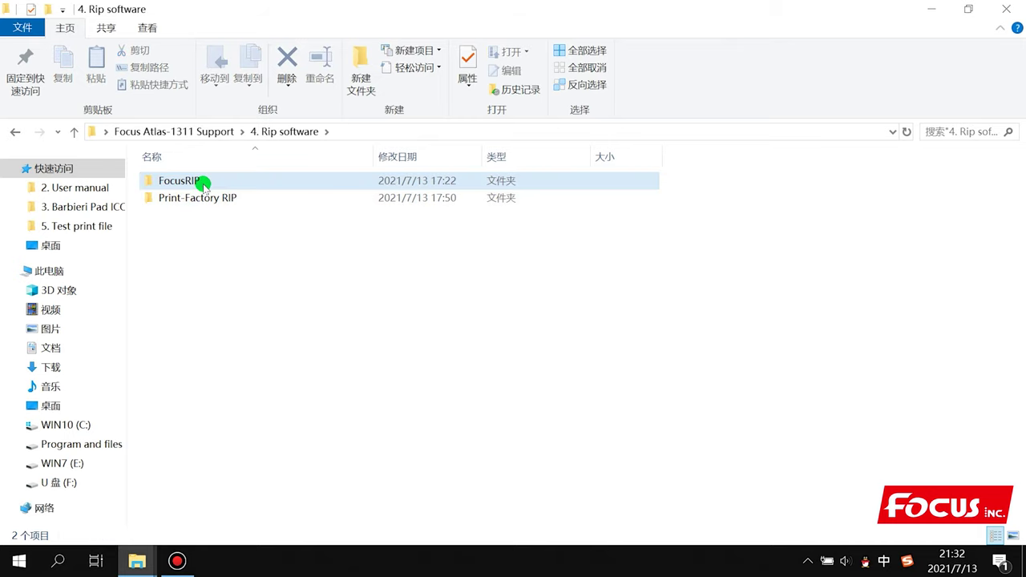
double_click(204, 182)
Step: Open the FocusRIP-G5i-Atlas-1311 zip archive, cancelling an accidental rename on the way
click(212, 232)
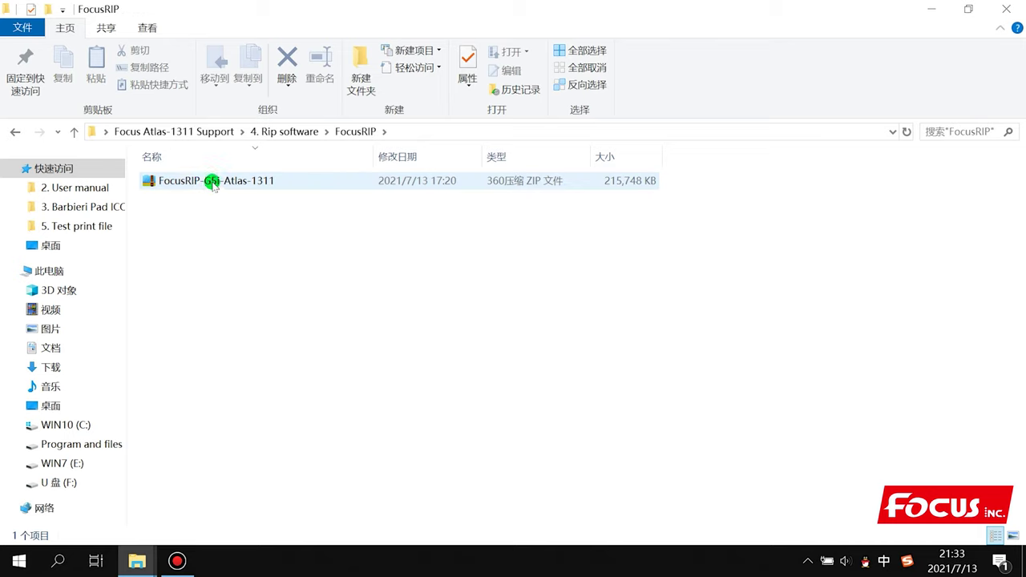
click(213, 181)
click(214, 181)
click(242, 222)
click(245, 186)
key(Return)
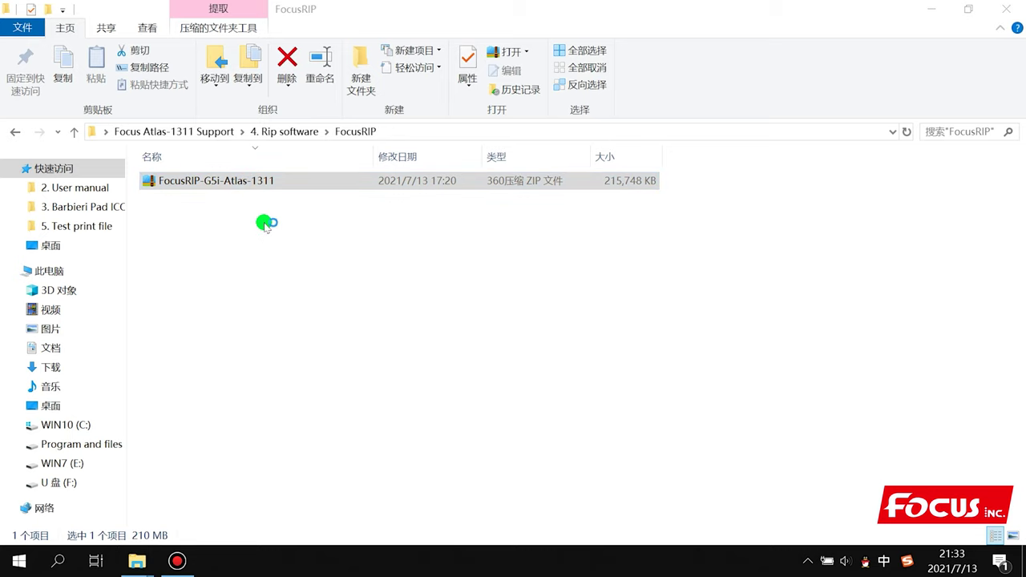
Step: Extract the archive with 解压到 / 立即解压 and close the archive windows
click(300, 122)
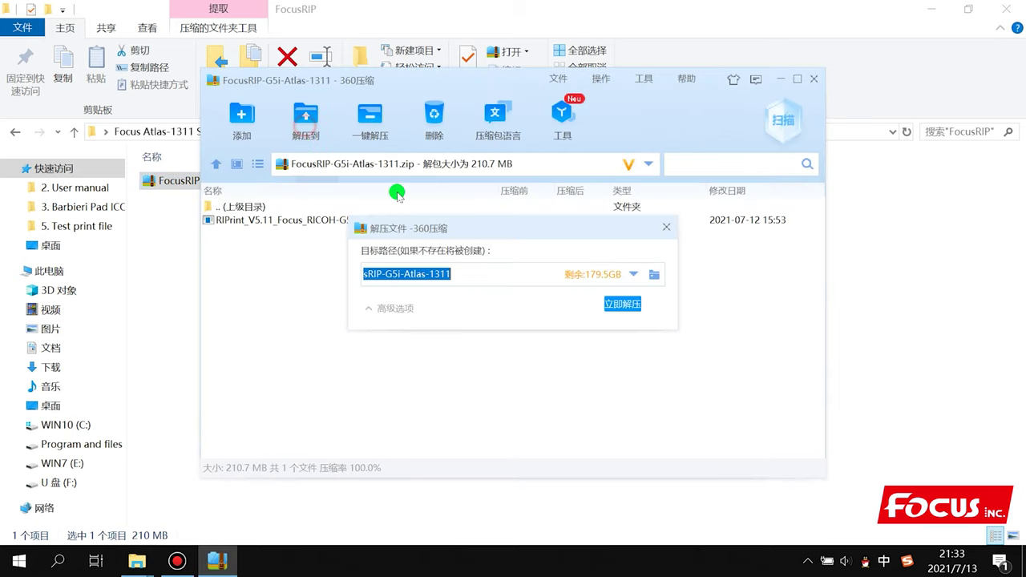
click(629, 301)
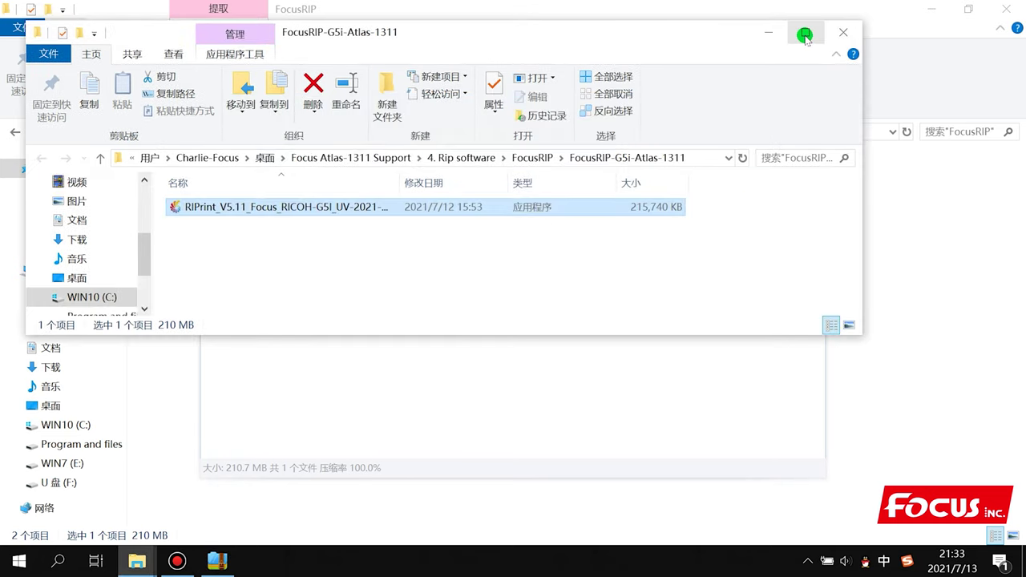
click(842, 32)
click(811, 76)
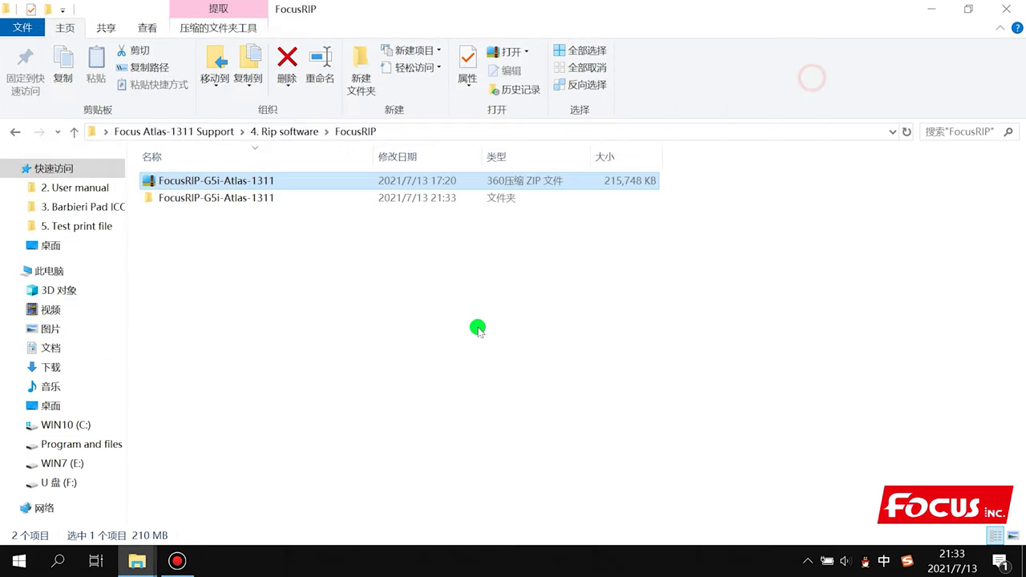
Step: Launch the RIPrint V5.11 installer from the extracted folder with 简体中文 as its language
double_click(270, 197)
click(249, 181)
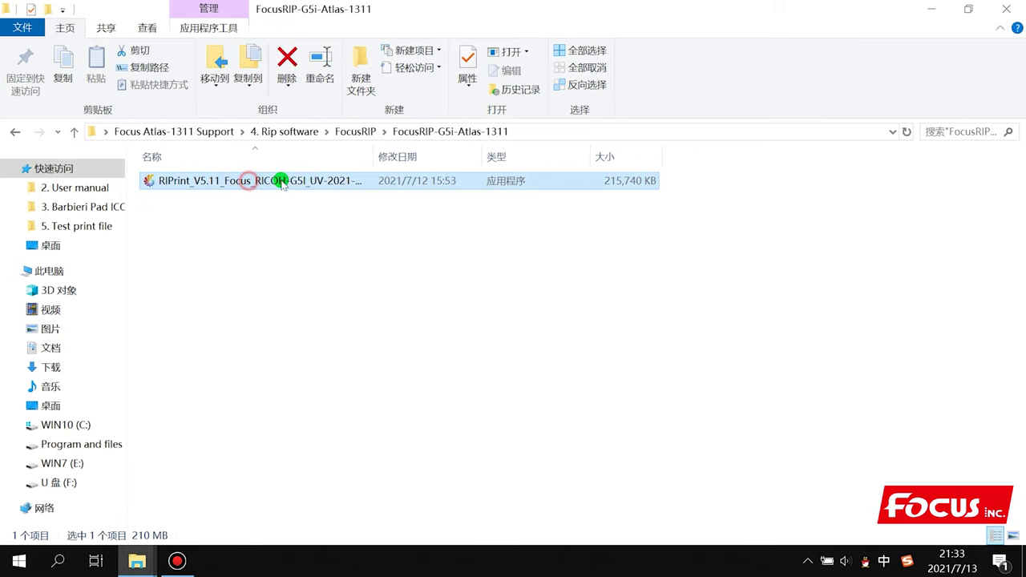
double_click(318, 181)
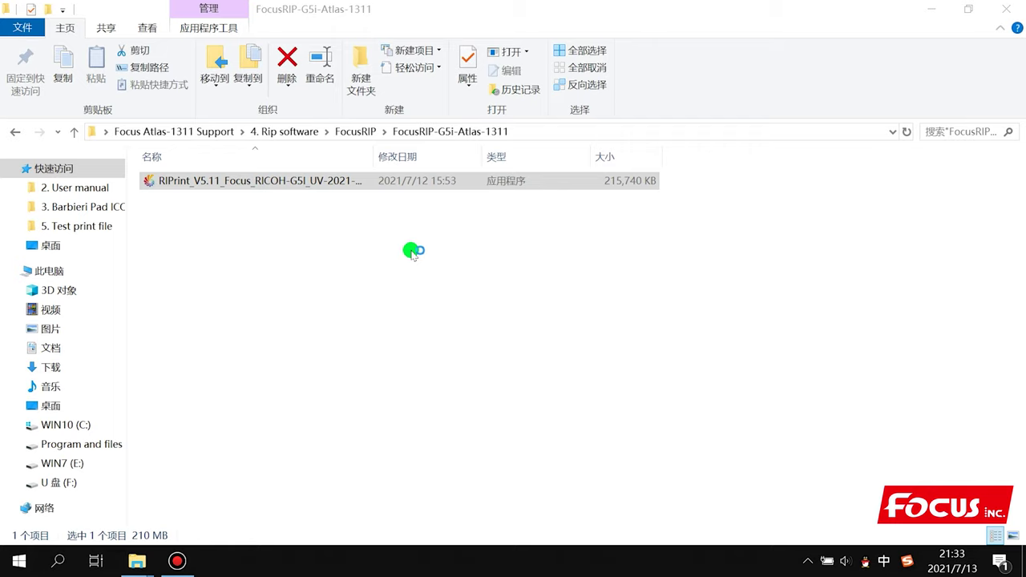
double_click(375, 156)
click(218, 562)
click(465, 285)
click(466, 294)
click(533, 313)
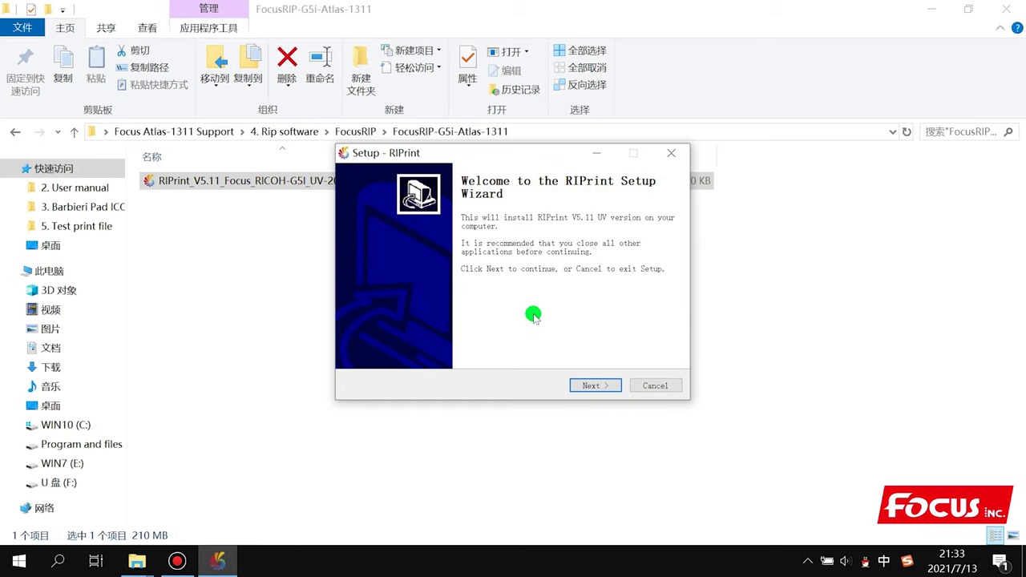
Step: Move past the welcome page and accept the RIPrint licence agreement
click(594, 384)
click(391, 345)
click(593, 385)
click(591, 385)
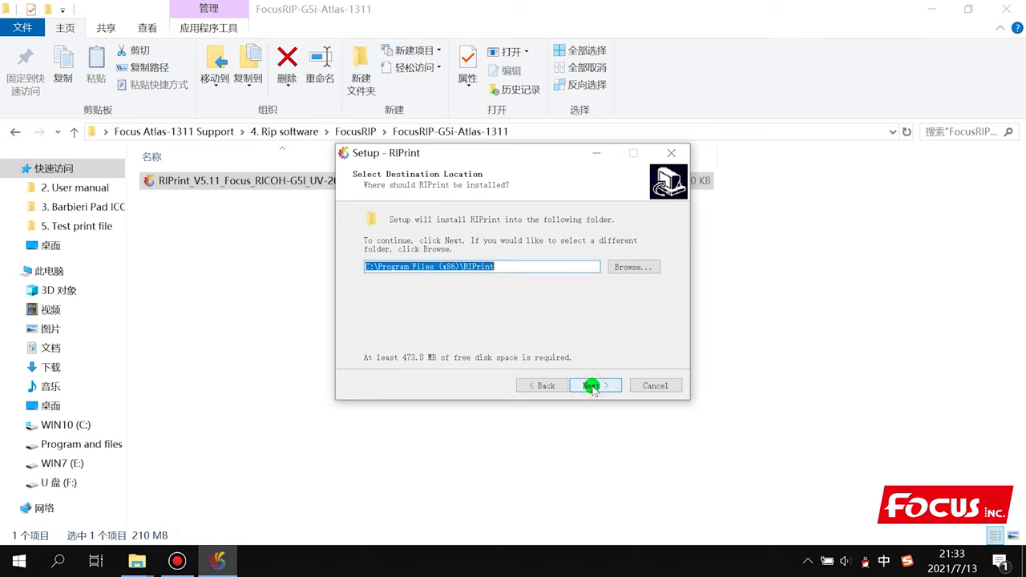
Step: Install into the existing C:\Program Files (x86)\RIPrint folder, keeping default Start Menu and tasks
click(632, 267)
click(465, 343)
click(531, 377)
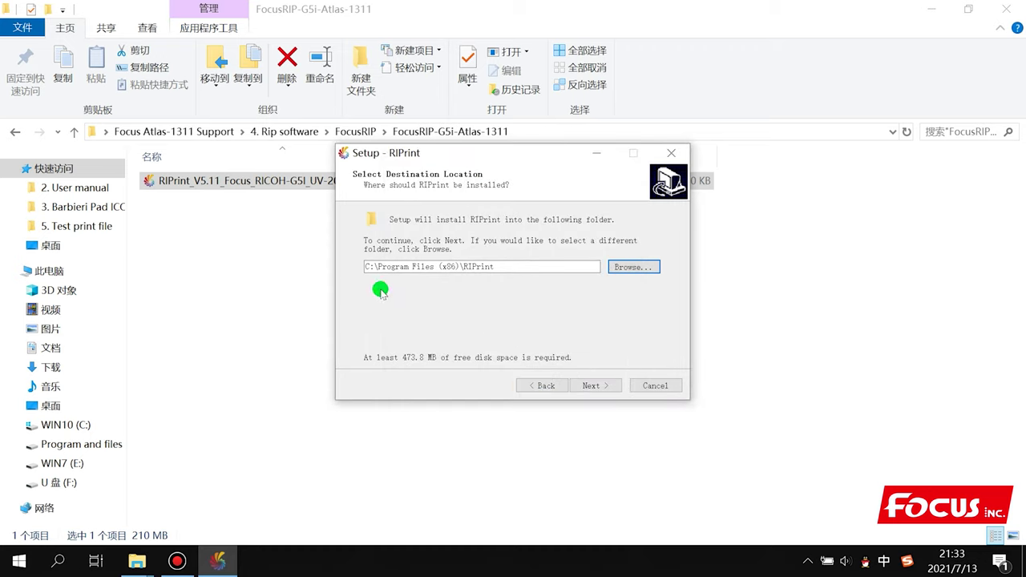
click(595, 385)
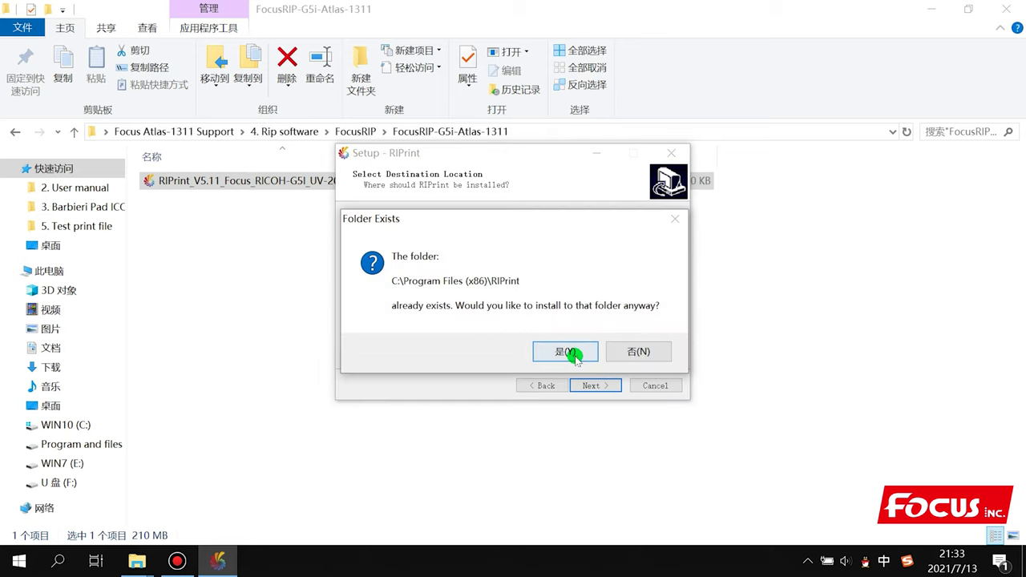
click(574, 355)
click(592, 381)
click(592, 381)
click(594, 382)
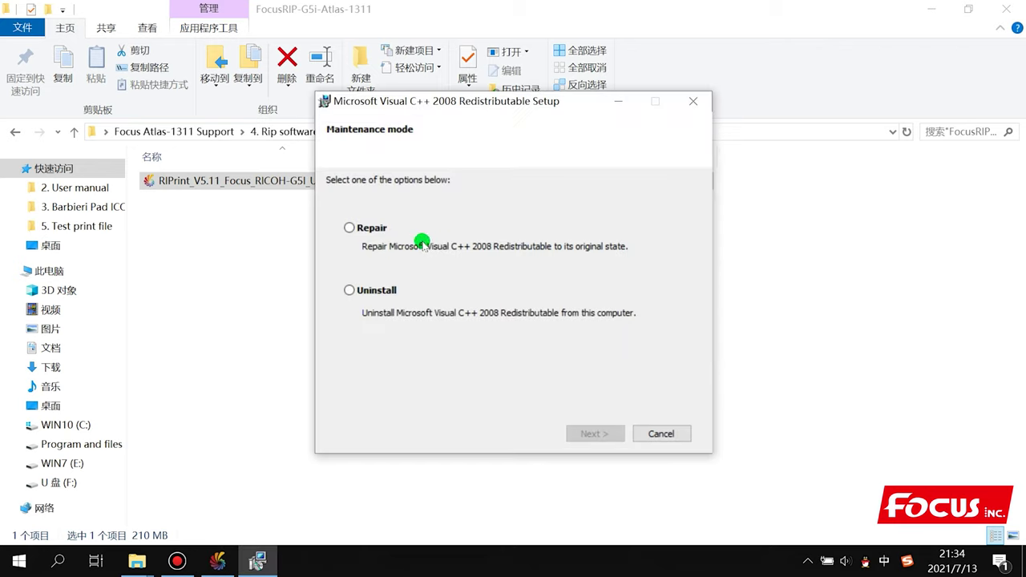
Step: Repair the Visual C++ 2008 and 2010 x86 redistributables
click(351, 228)
click(595, 434)
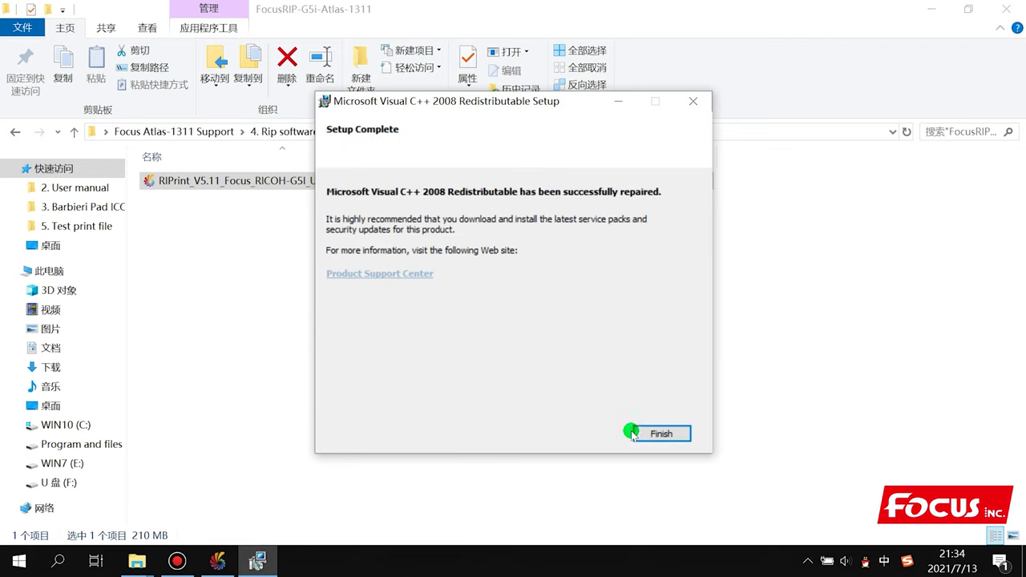
click(658, 433)
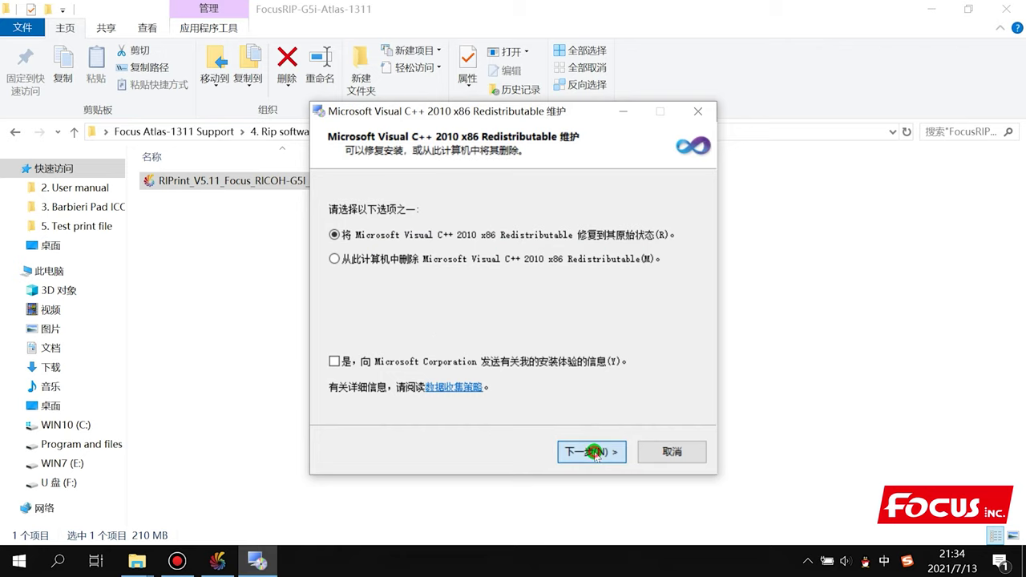
click(594, 452)
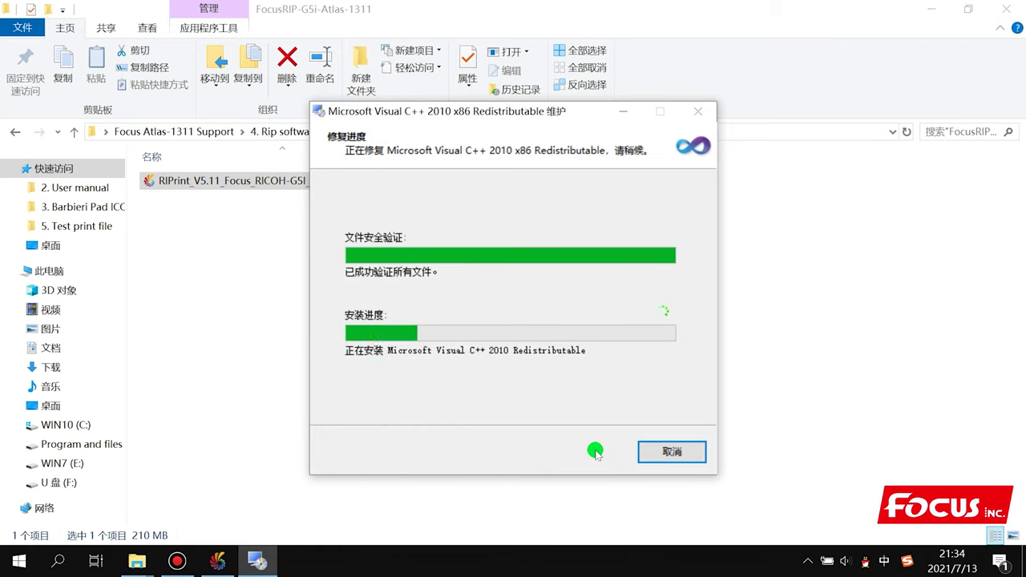
click(669, 452)
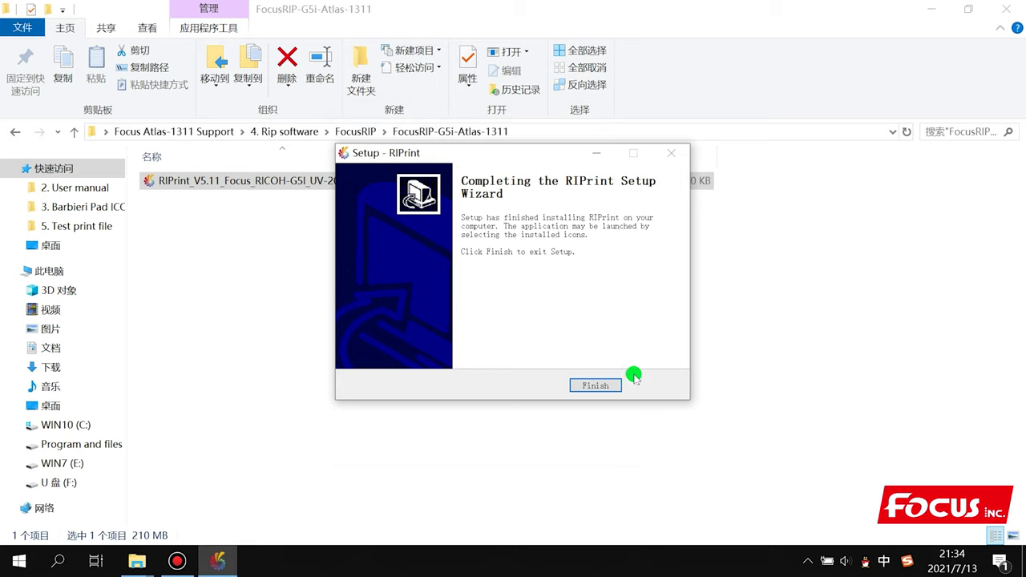
Step: Finish RIPrint Setup and minimise the folder window to show the desktop
click(602, 385)
click(505, 352)
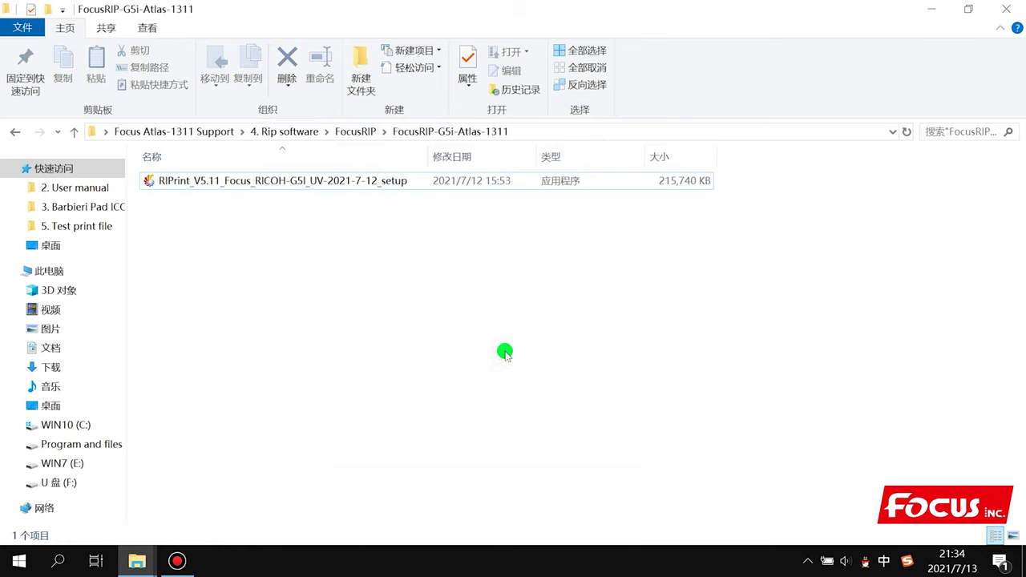
click(939, 10)
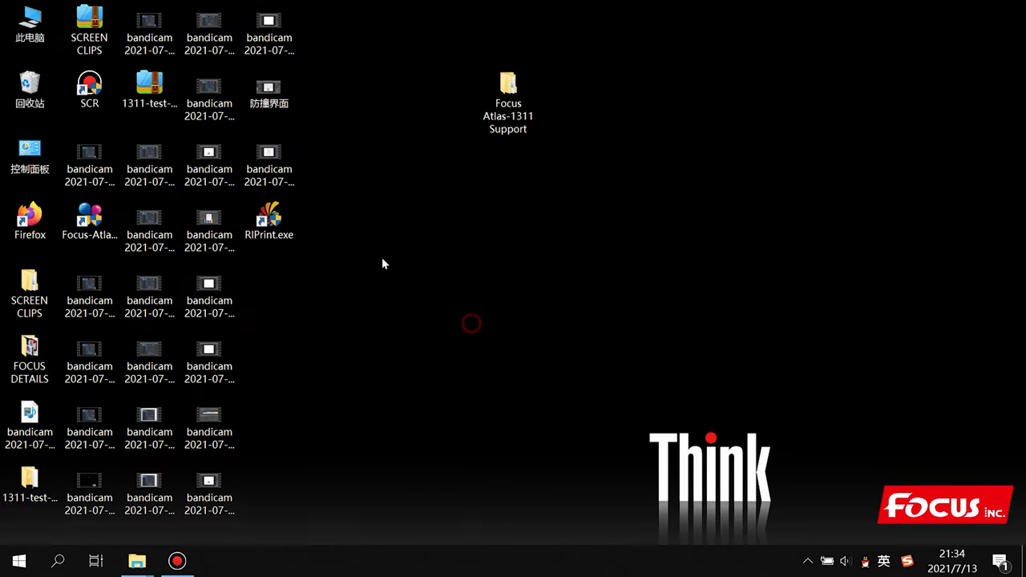
Step: Move the RIPrint.exe shortcut, then confirm RICOH-G5I(Default) in FocusRIP's Printer setting and exit
drag(269, 218, 508, 286)
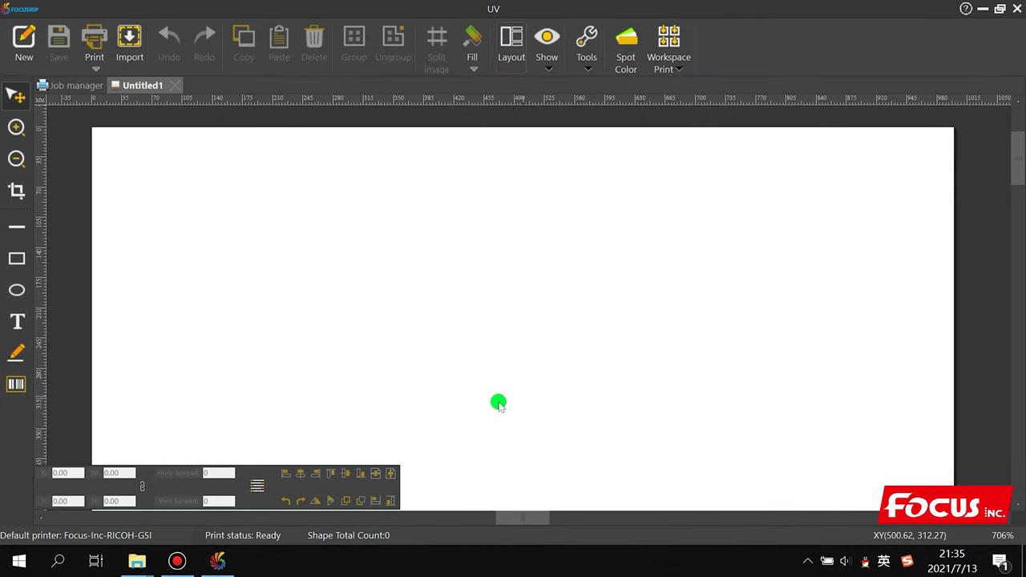
click(29, 10)
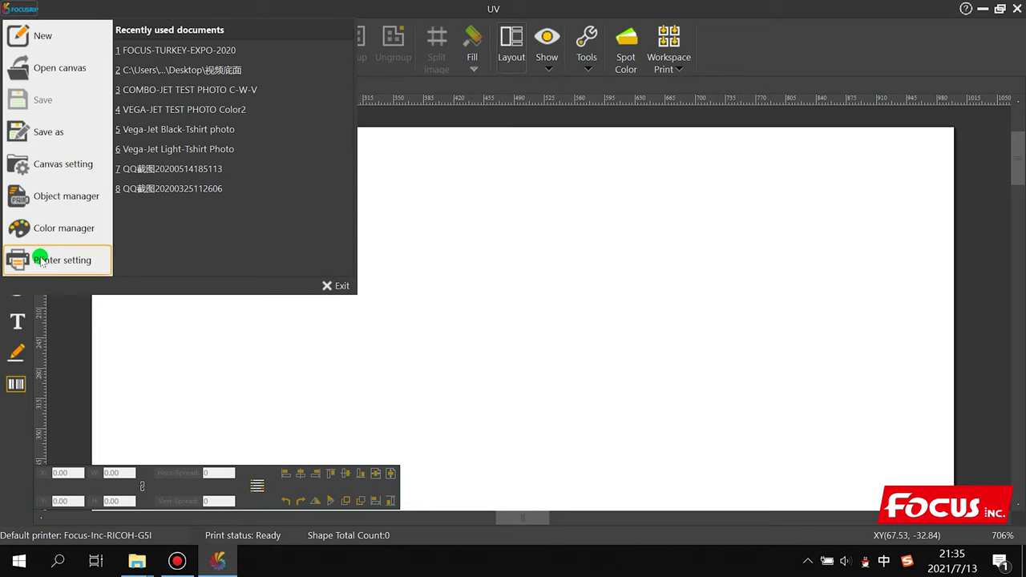
click(40, 259)
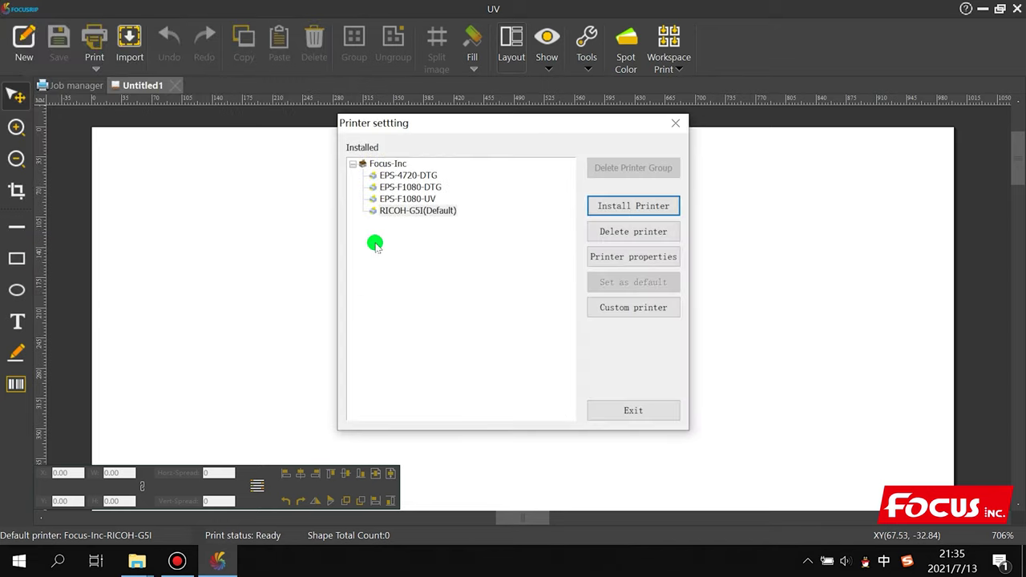
click(401, 210)
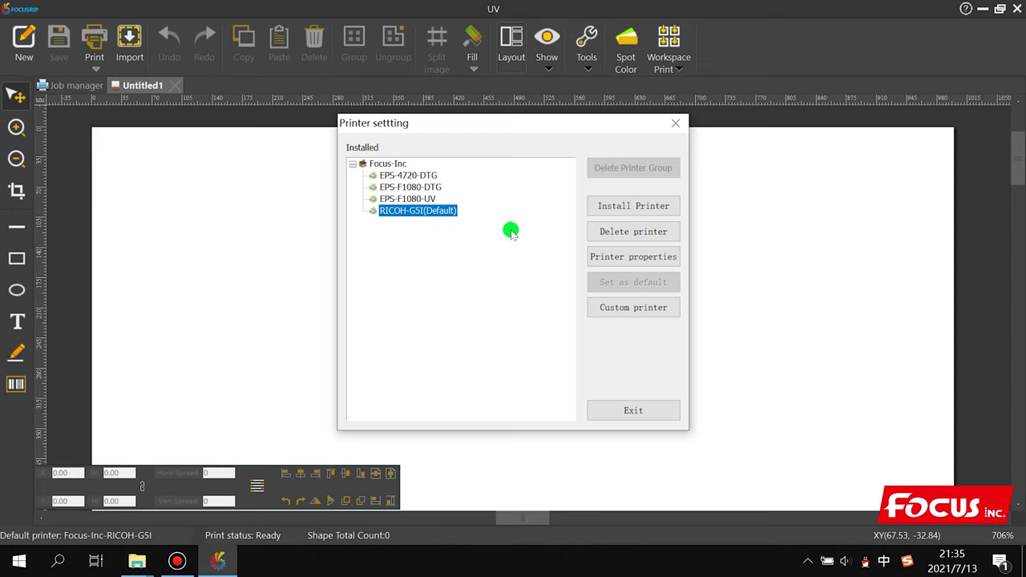
click(621, 285)
click(394, 212)
click(634, 411)
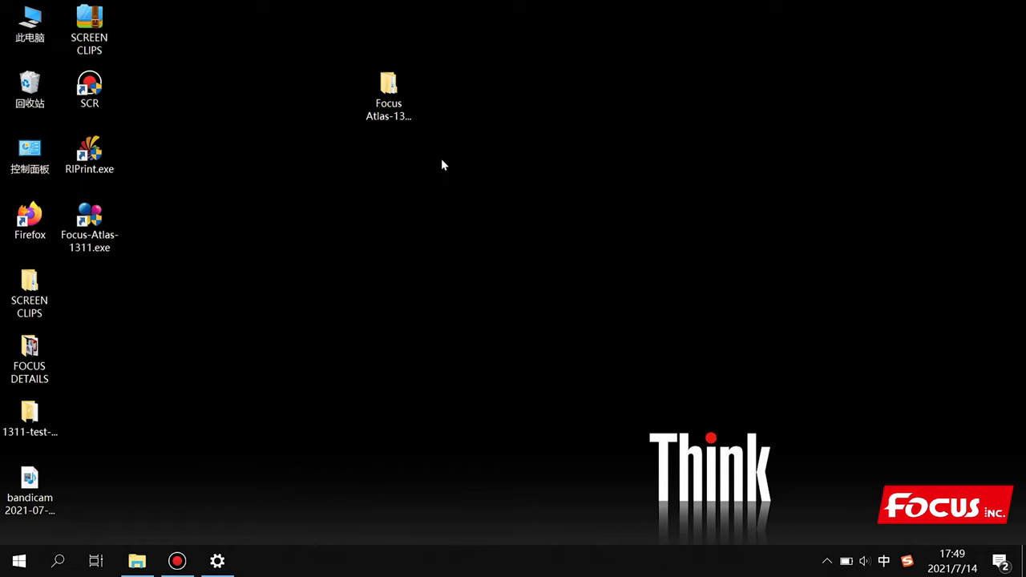
Step: Open Focus Atlas-1311 Support, then 4. Rip software, then the Print-Factory RIP folder
double_click(393, 100)
click(396, 100)
double_click(395, 98)
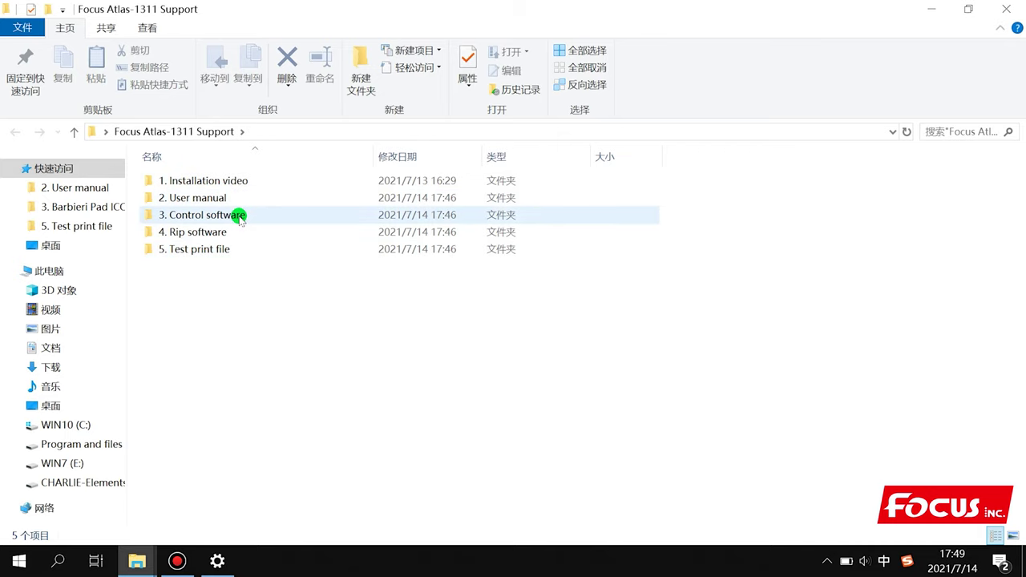
mouse_move(230, 238)
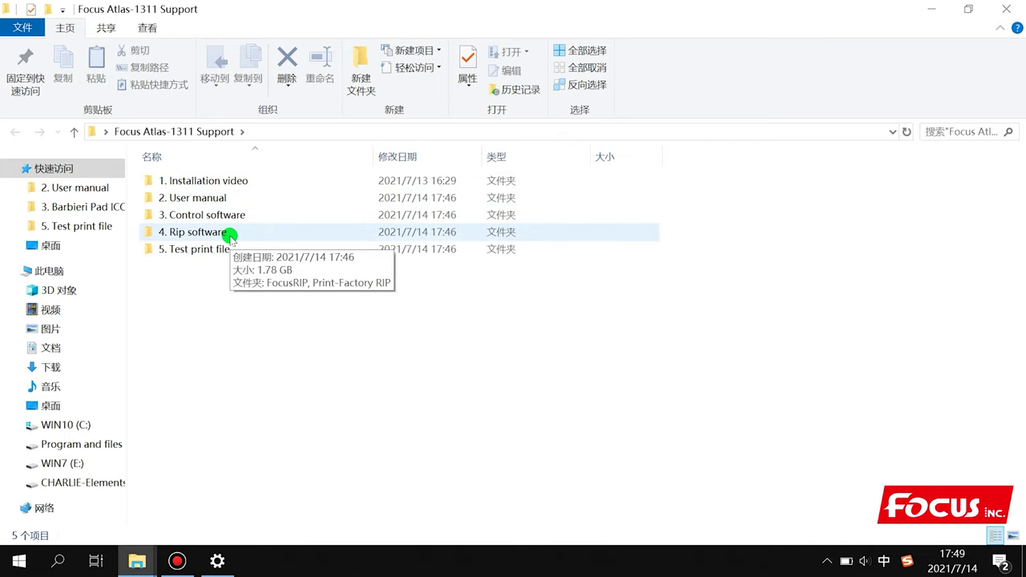
click(211, 302)
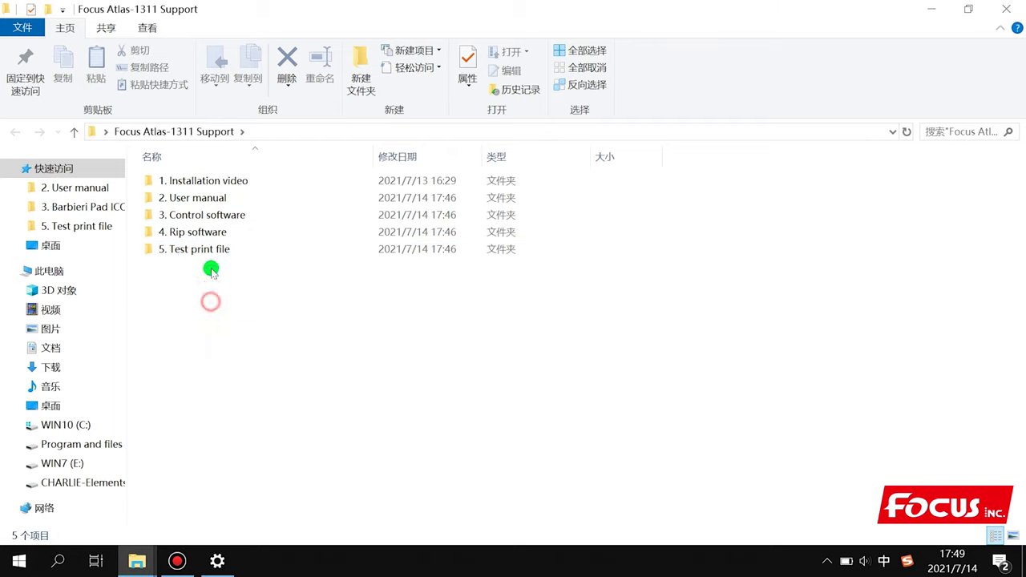
double_click(207, 231)
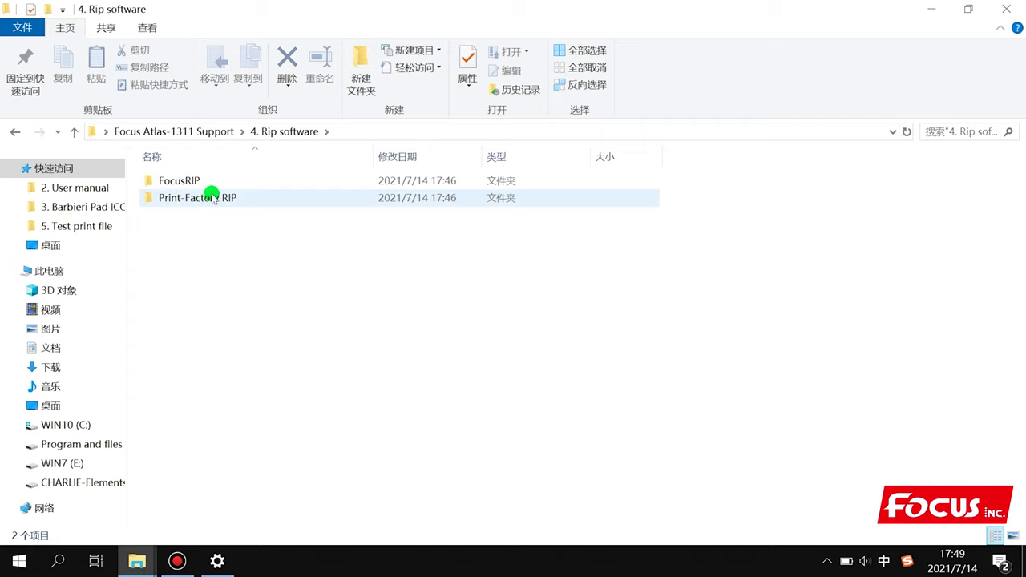
mouse_move(215, 187)
double_click(248, 199)
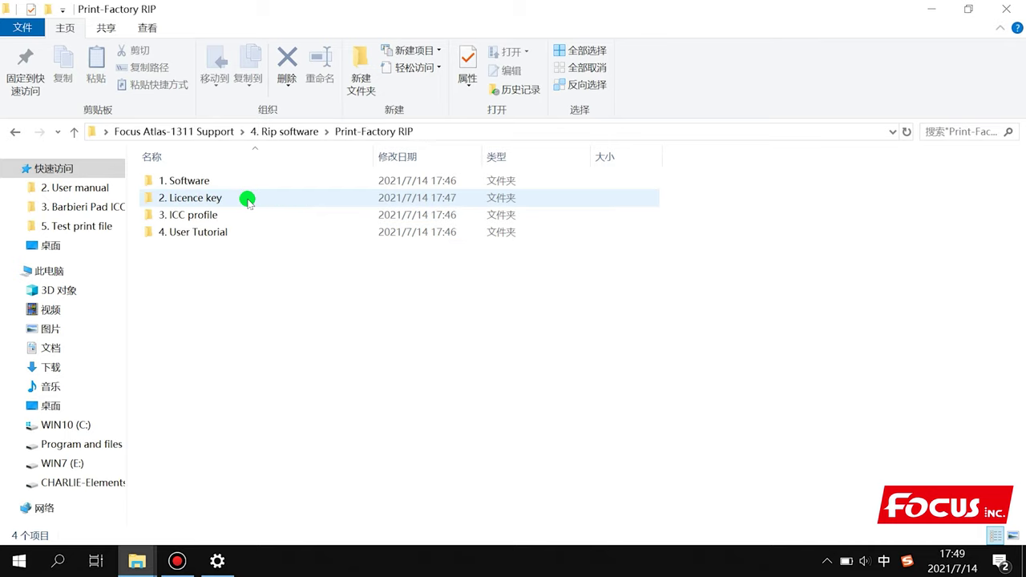
Step: Browse 4. User Tutorial, return to Print-Factory RIP, and open 1. Software
click(243, 352)
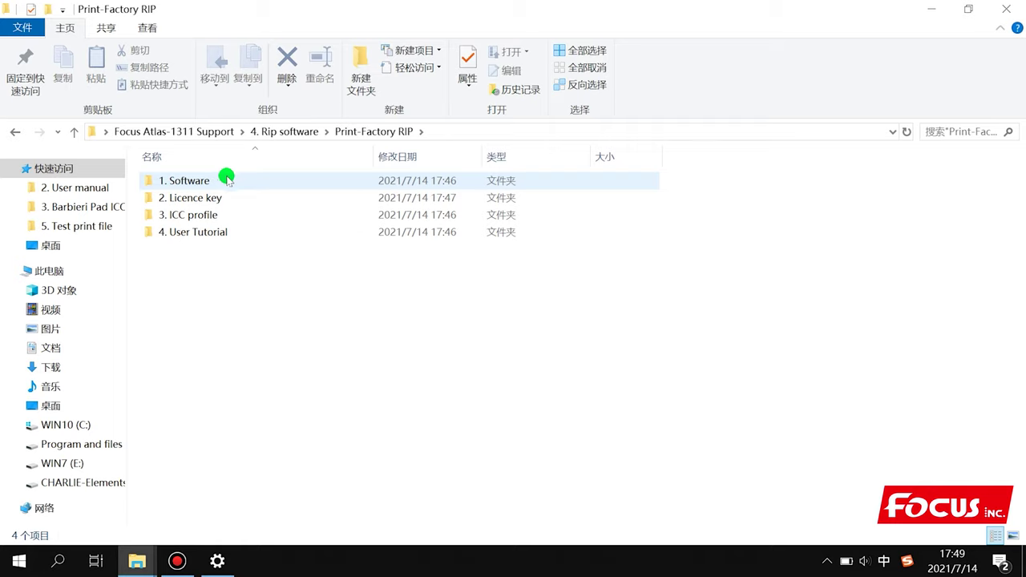
mouse_move(228, 178)
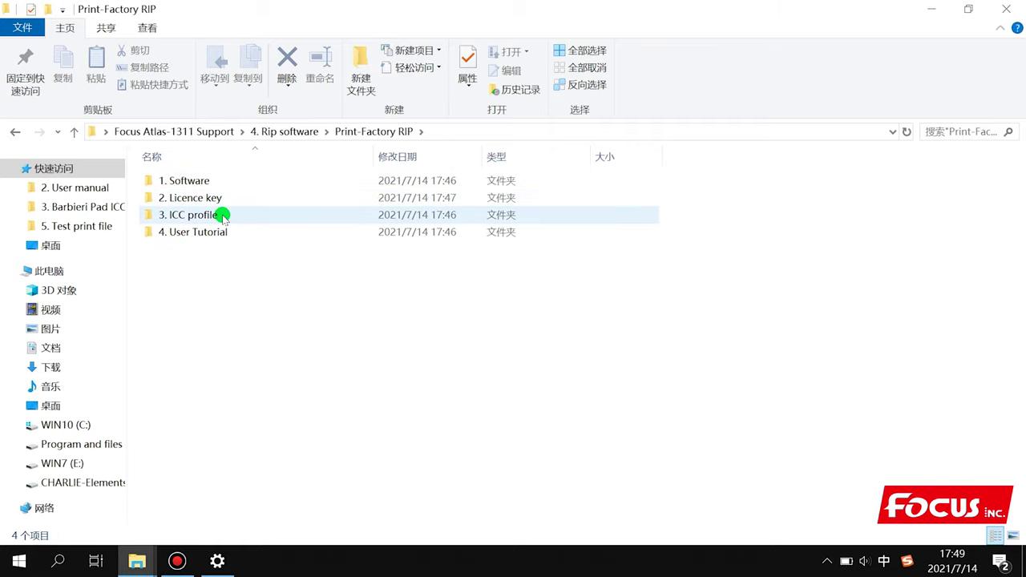
double_click(202, 235)
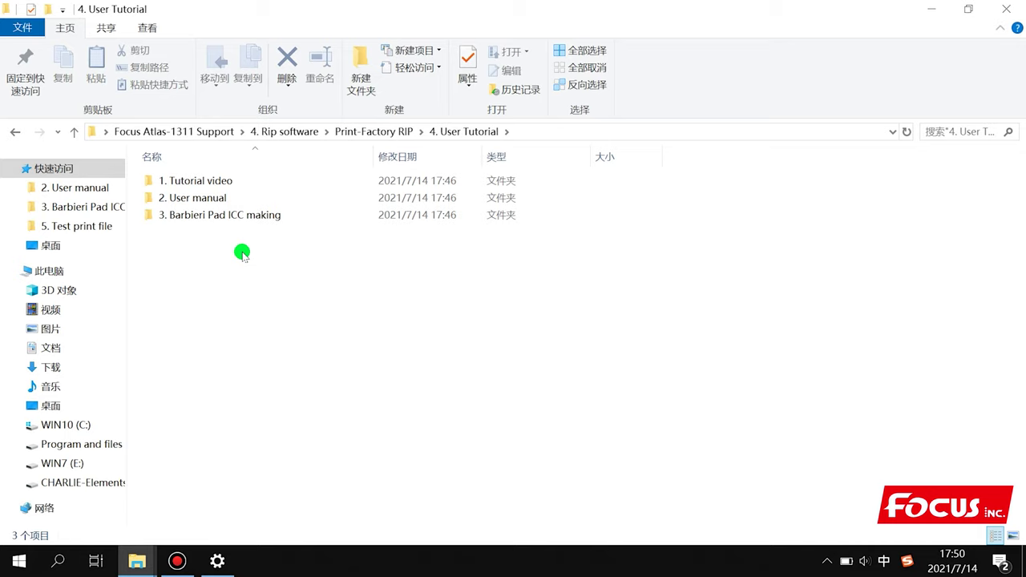
click(353, 131)
click(232, 348)
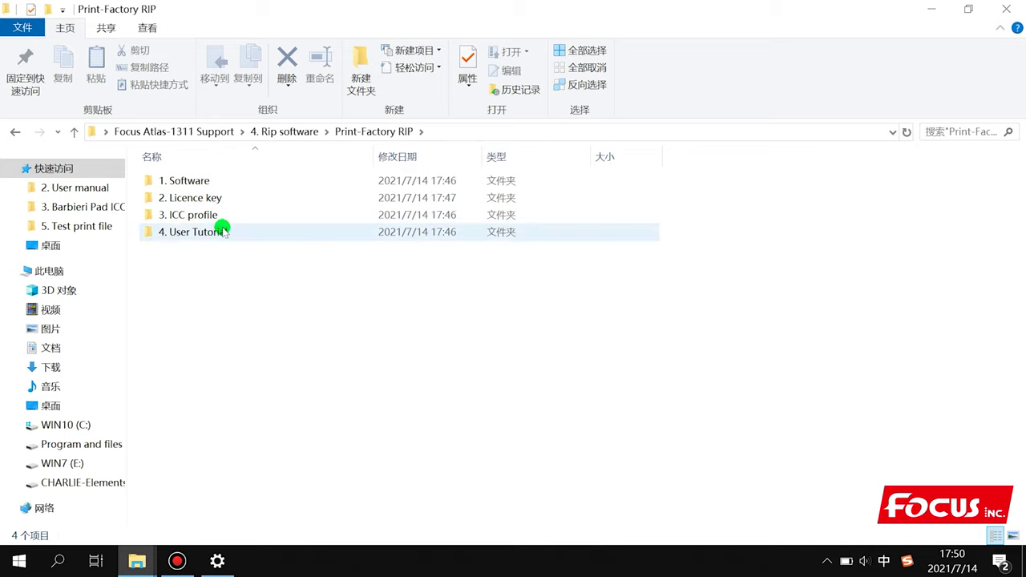
mouse_move(225, 206)
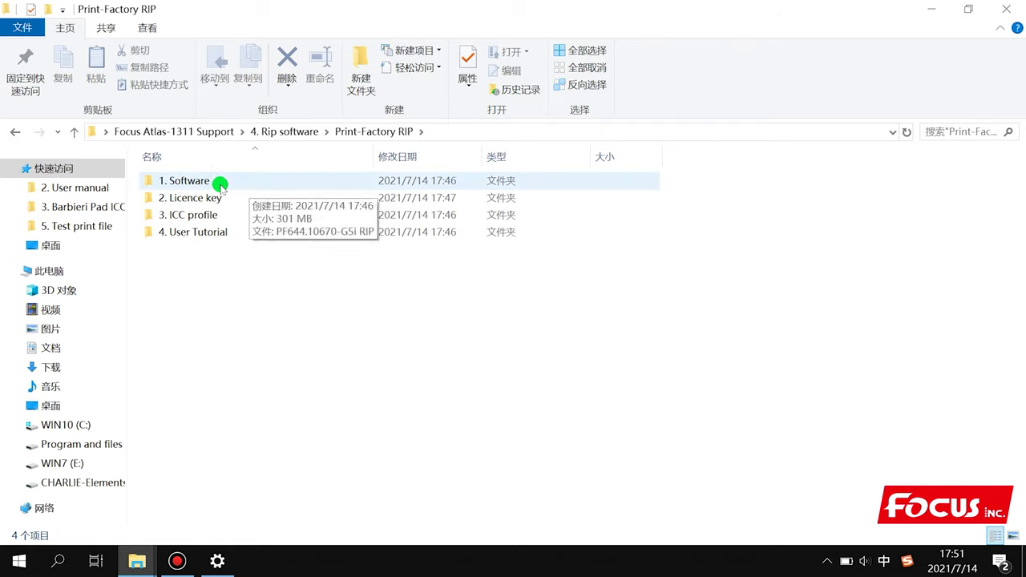
double_click(220, 184)
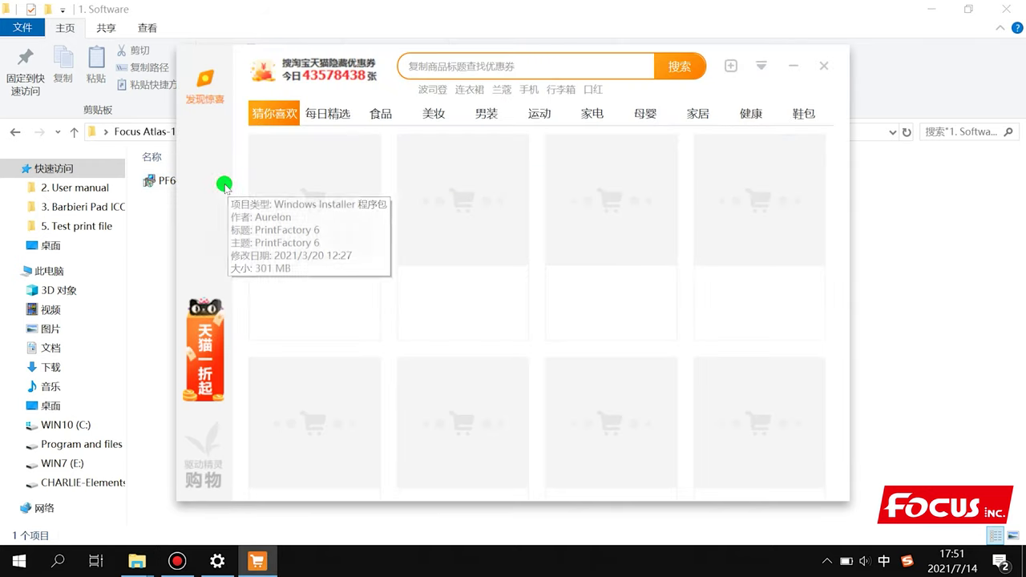
Step: Dismiss the ad and run the PF644.10670-G5i RIP installer, extracting the FTDI driver package
click(823, 65)
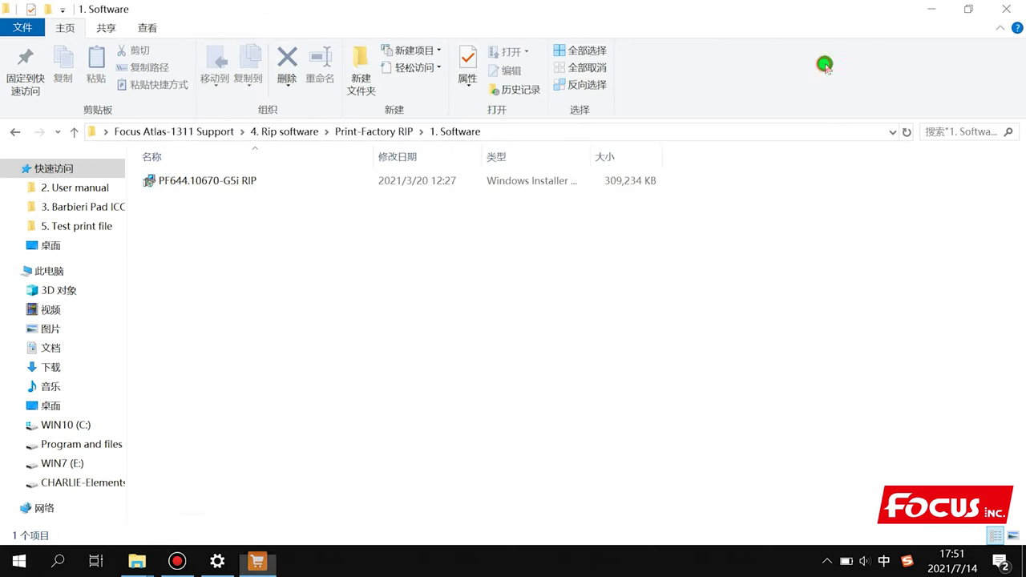
double_click(286, 186)
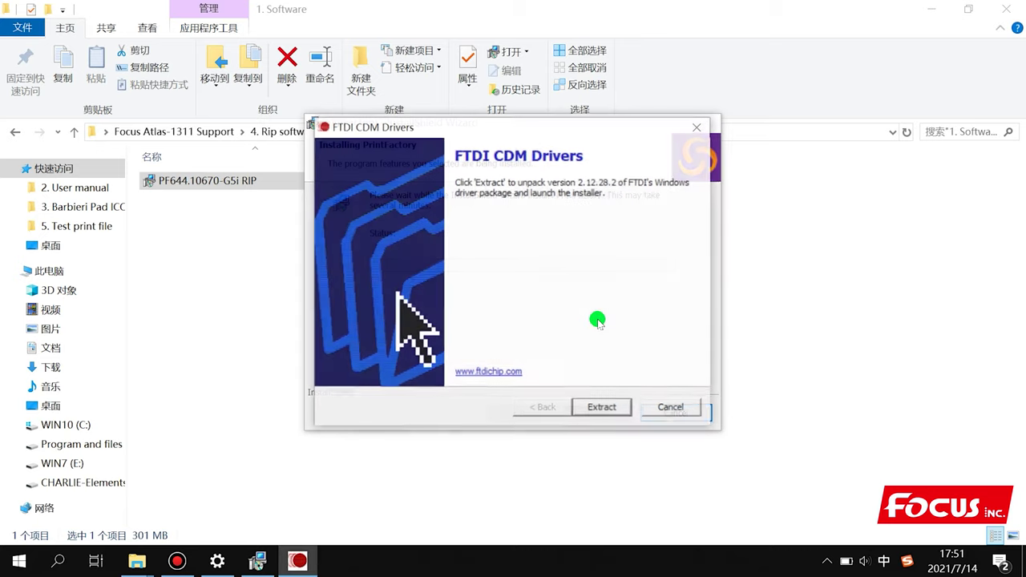
click(606, 409)
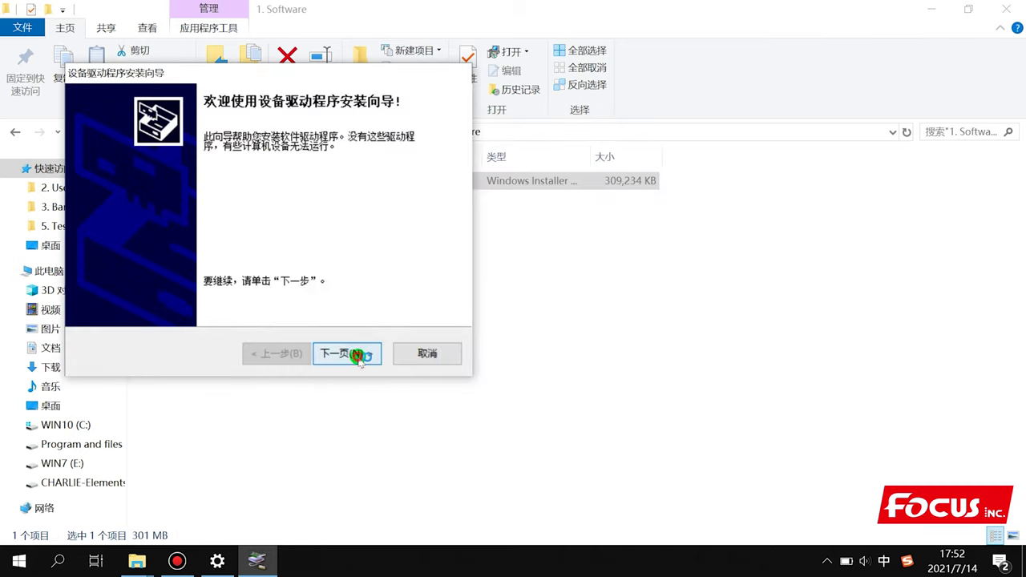
Step: Install the FTDI CDM drivers, accepting their licence, then minimise Explorer to the desktop
click(347, 353)
click(196, 287)
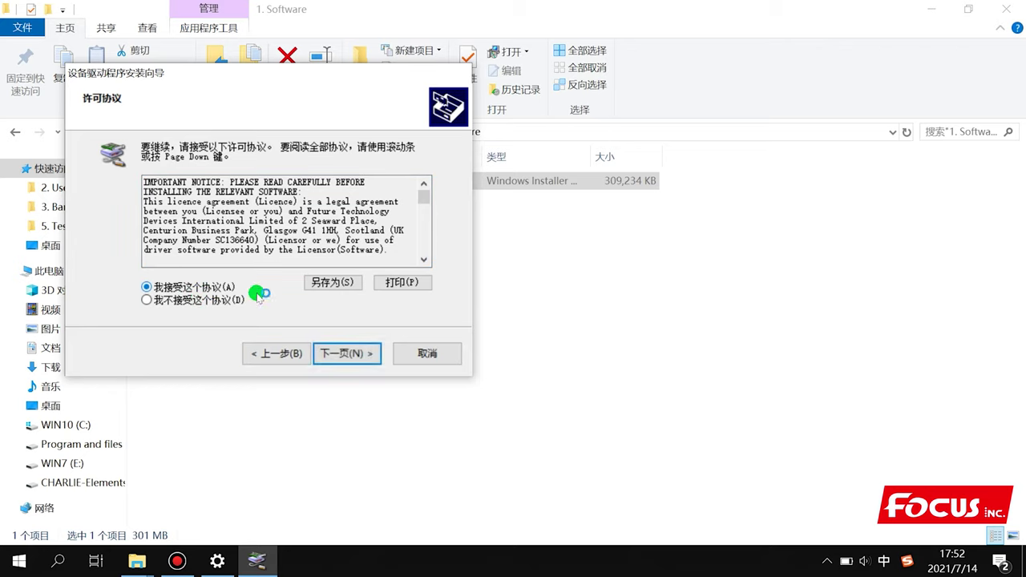
click(338, 353)
click(347, 353)
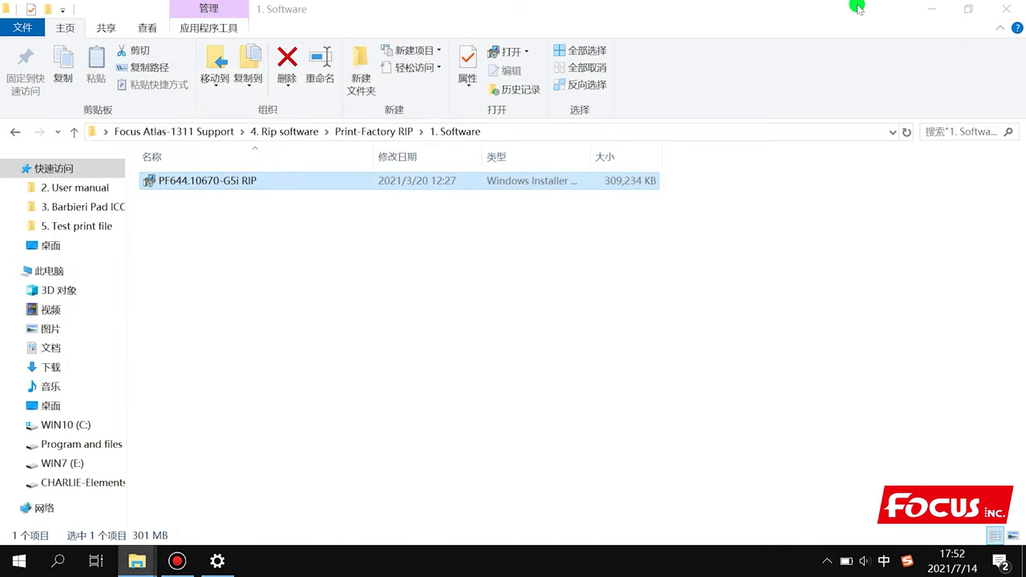
click(932, 8)
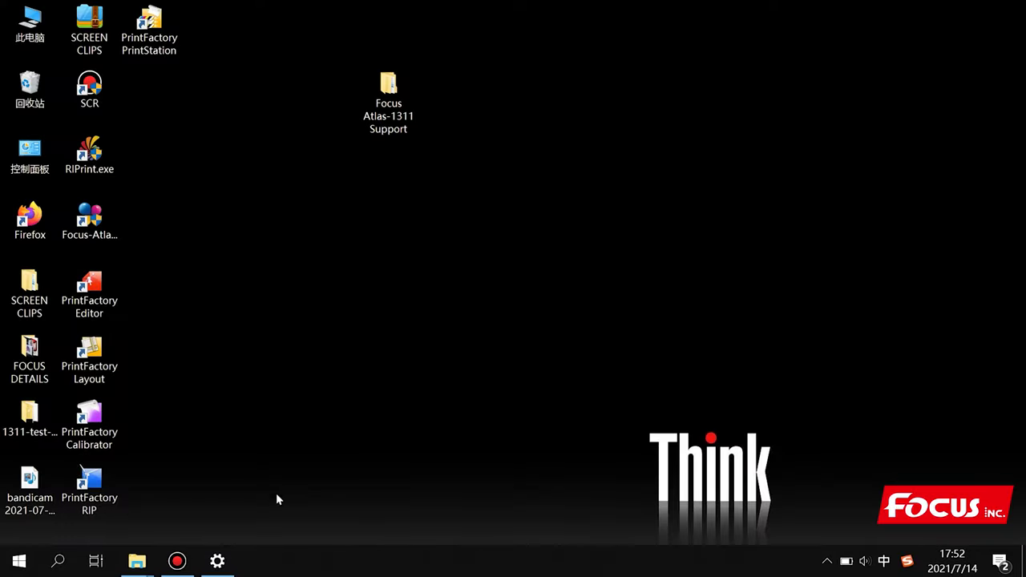
Step: Click into the activation code field, then bring the 1. Software folder window forward
click(217, 561)
click(217, 561)
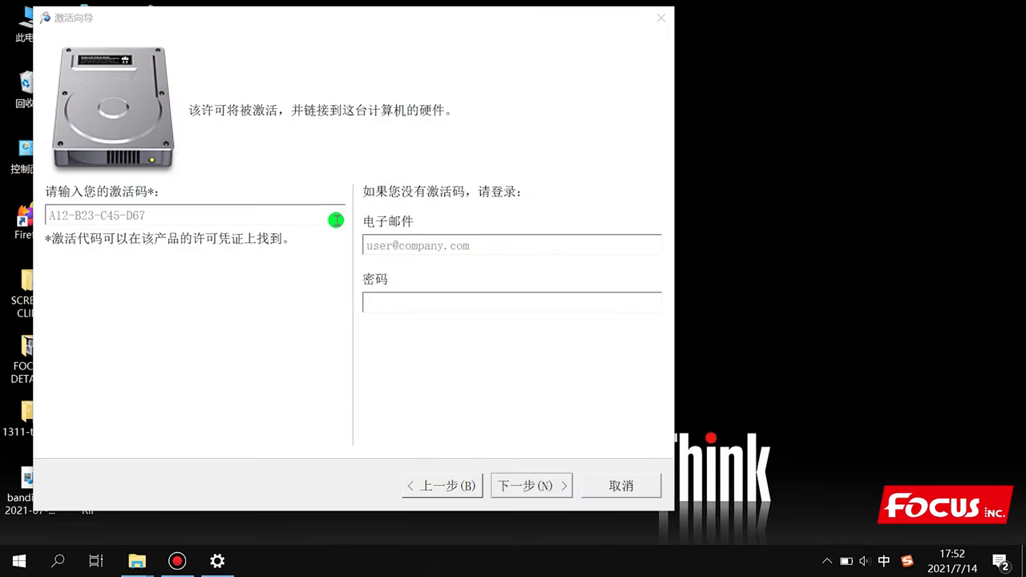
click(185, 209)
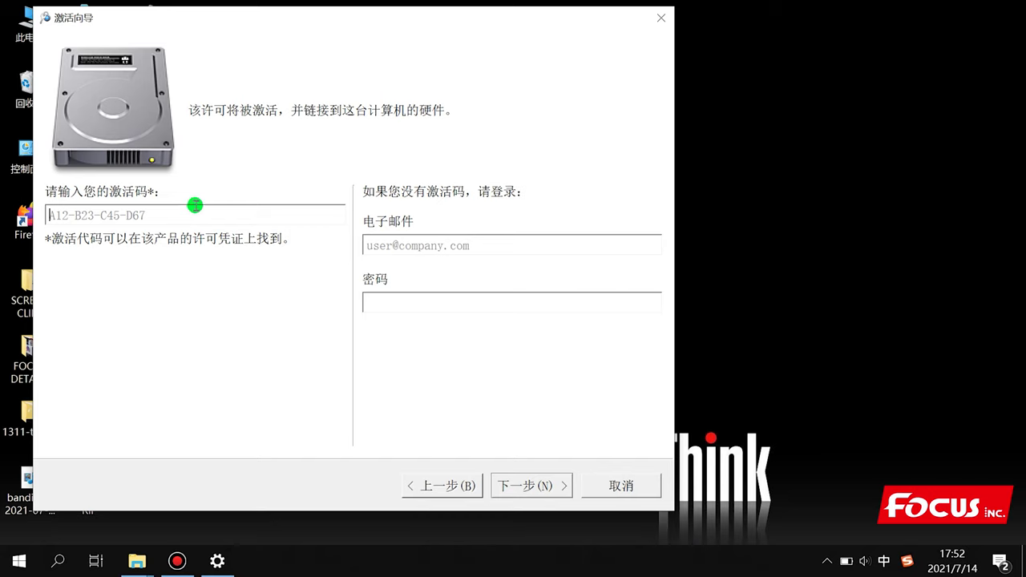
click(137, 561)
click(240, 470)
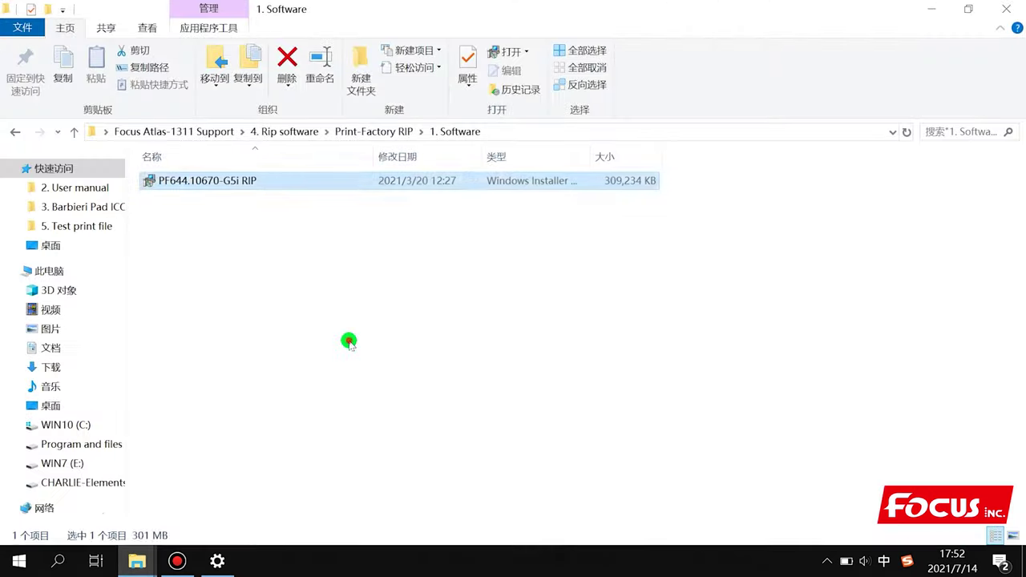
Step: Open the licence voucher PDF from the 2. Licence key folder
click(362, 129)
double_click(217, 198)
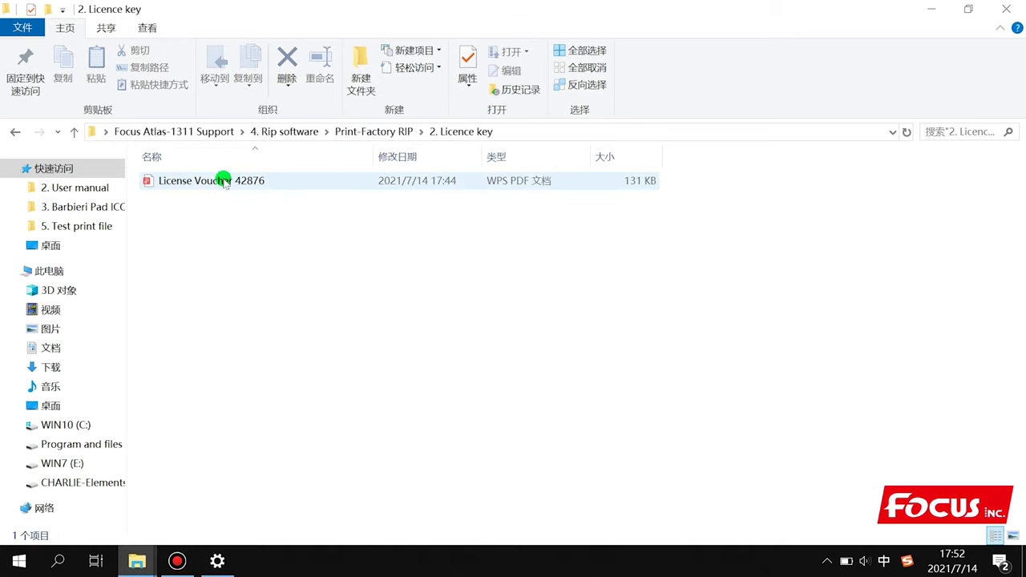
double_click(225, 182)
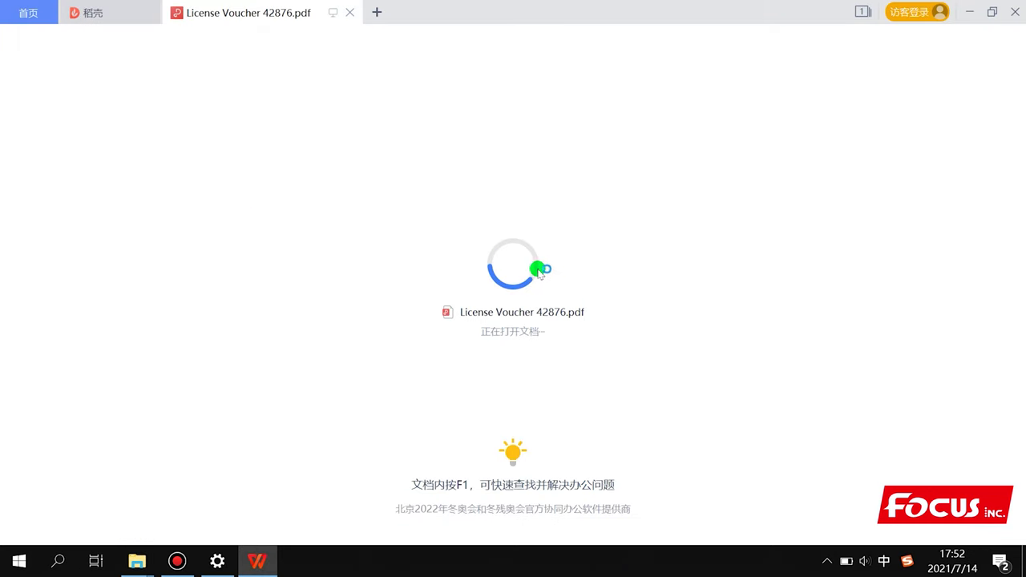
Step: Copy the activation code from the voucher with 复制, then minimise WPS and Explorer
scroll(373, 311, down, 10)
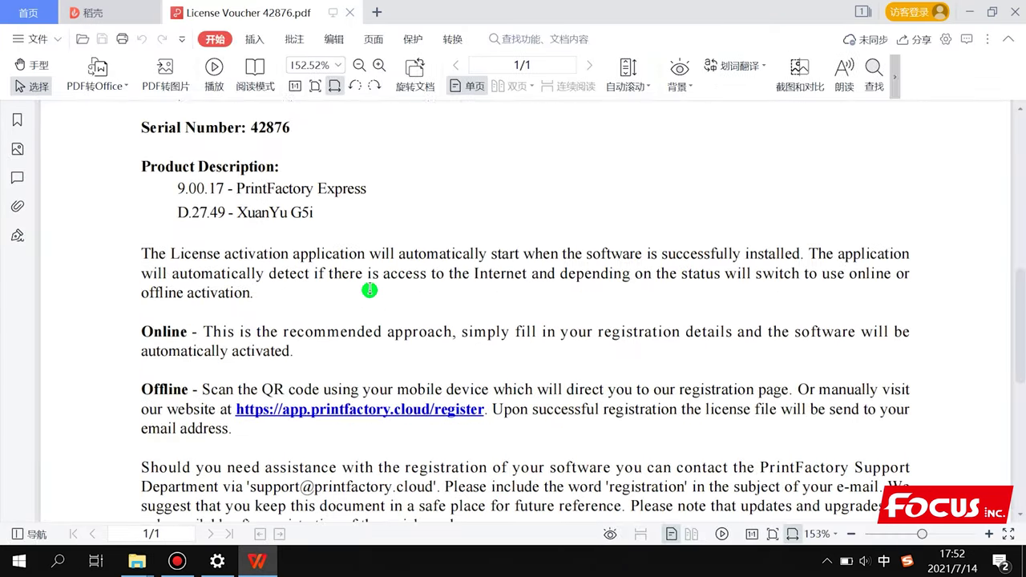
scroll(346, 274, down, 3)
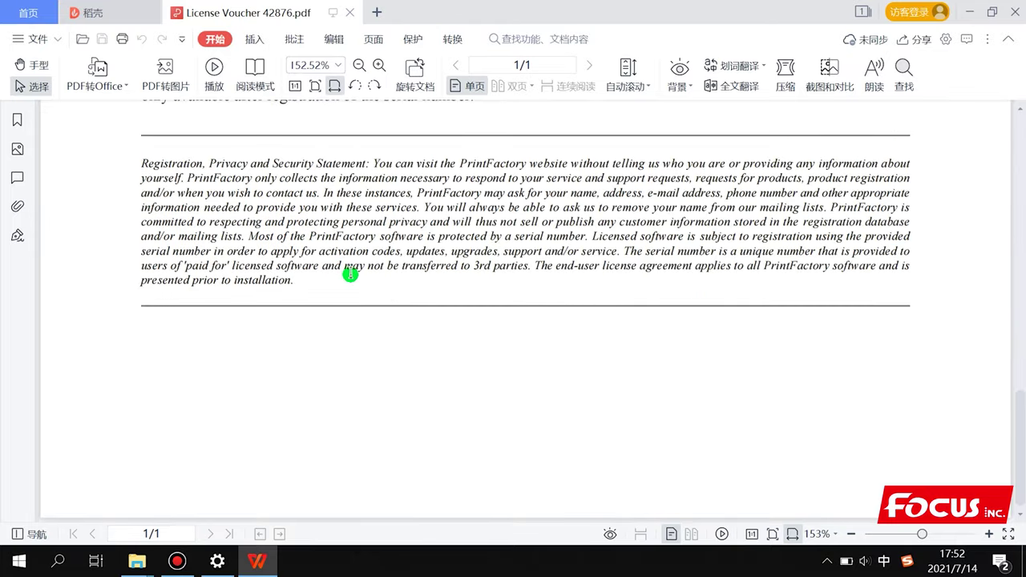
scroll(361, 284, up, 3)
scroll(362, 283, up, 8)
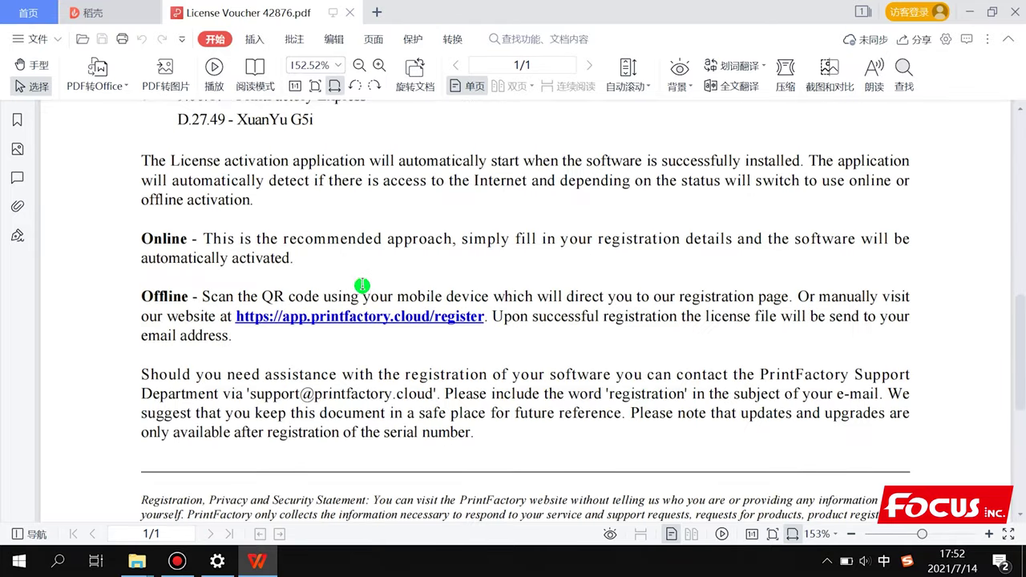
drag(444, 380, 594, 383)
right_click(594, 383)
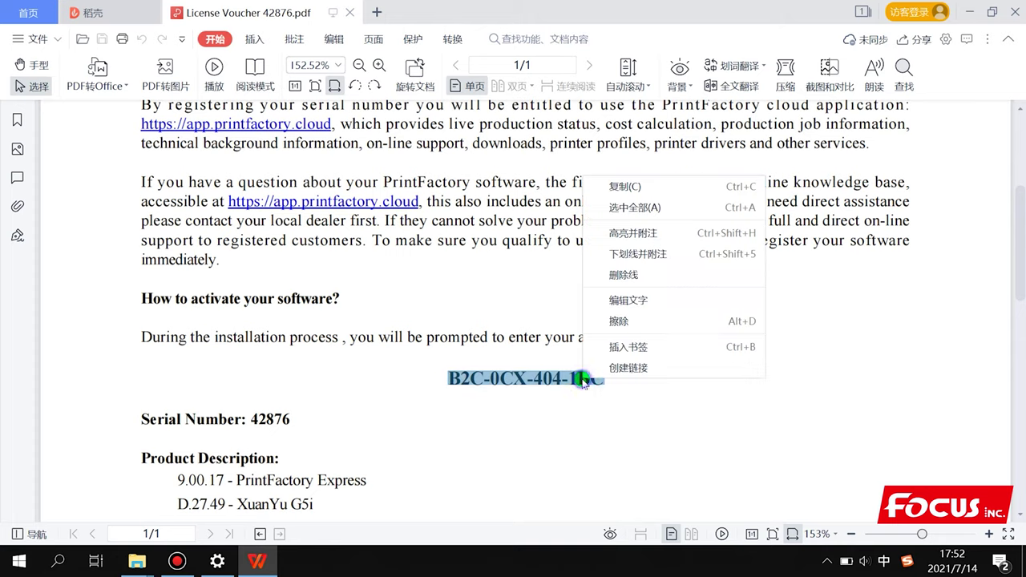
click(611, 186)
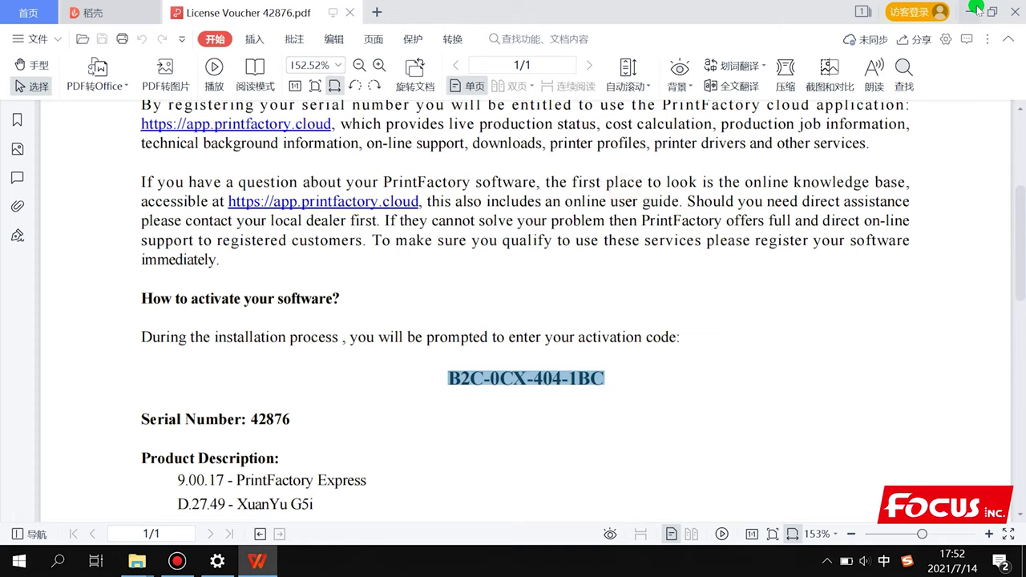
click(971, 12)
click(939, 13)
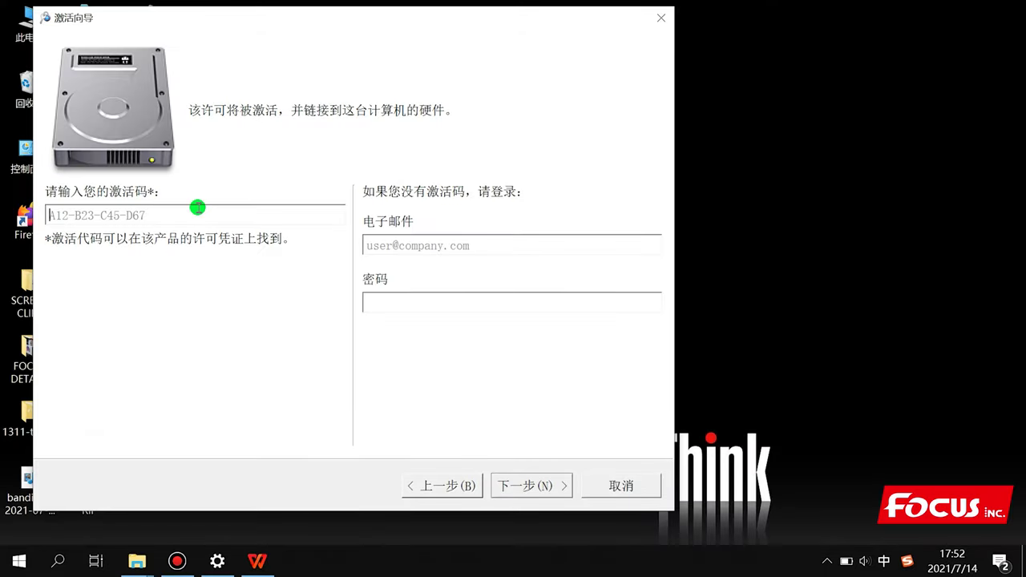
Step: Paste the activation code, accept 我接受许可协议中的条款, and continue to the registration form
click(197, 210)
key(ctrl+v)
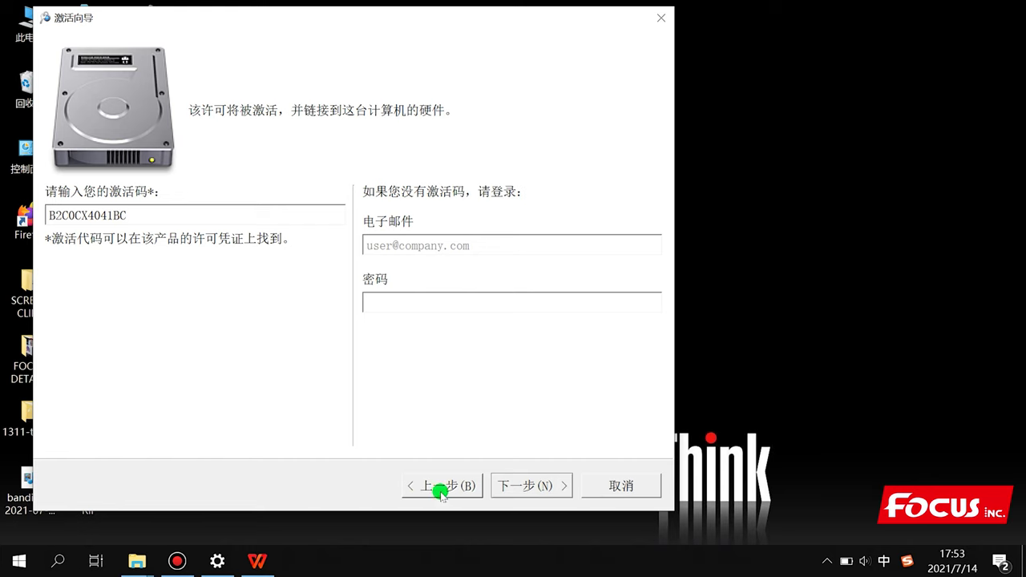
click(520, 487)
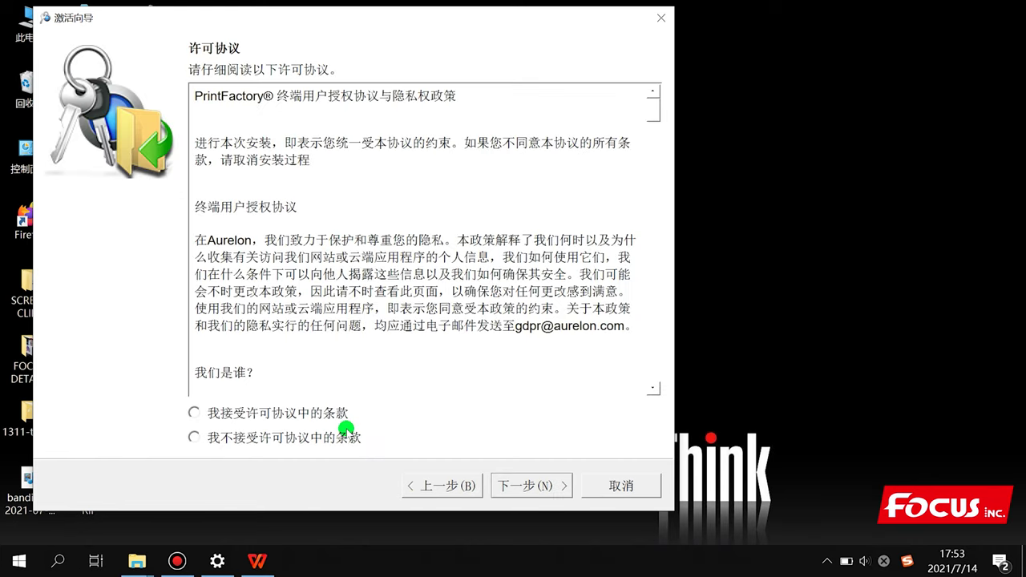
click(310, 418)
click(532, 485)
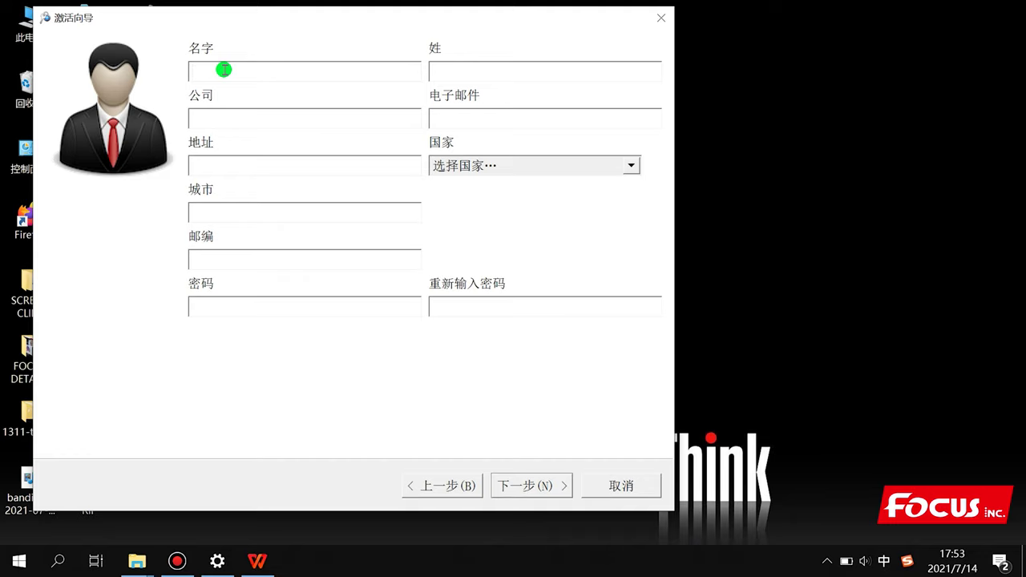
Step: Enter the first name, surname, company, e-mail and street address in the registration form
text(Ch)
key(BackSpace)
key(BackSpace)
key(BackSpace)
key(shift)
text(h)
click(510, 72)
text(Que)
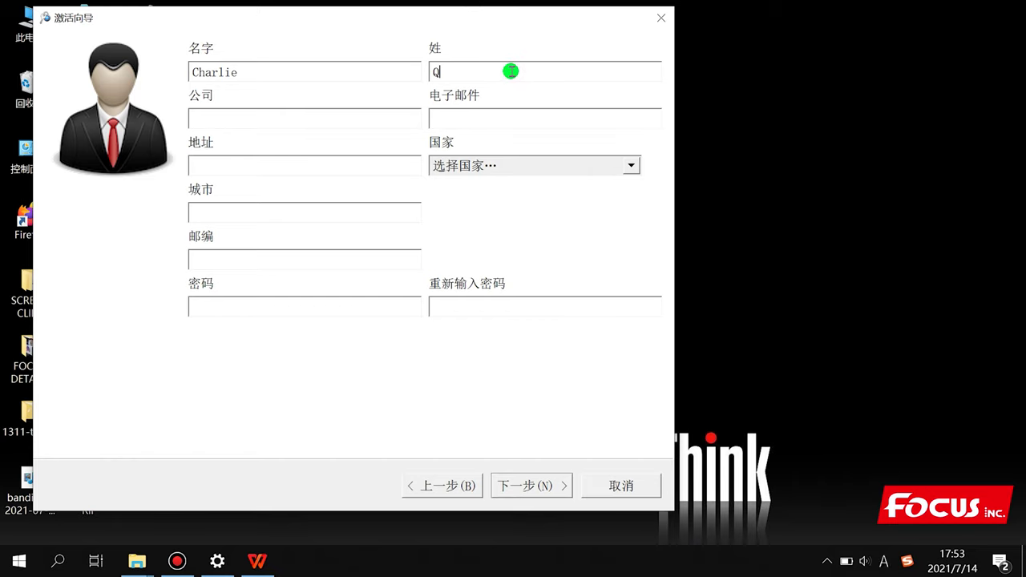
click(301, 118)
text(Focus)
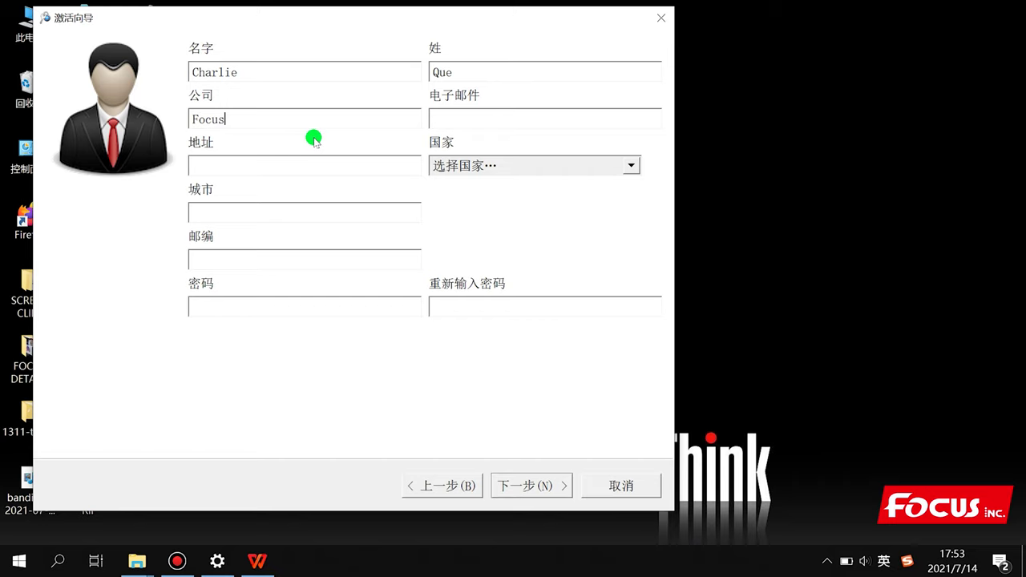
click(498, 119)
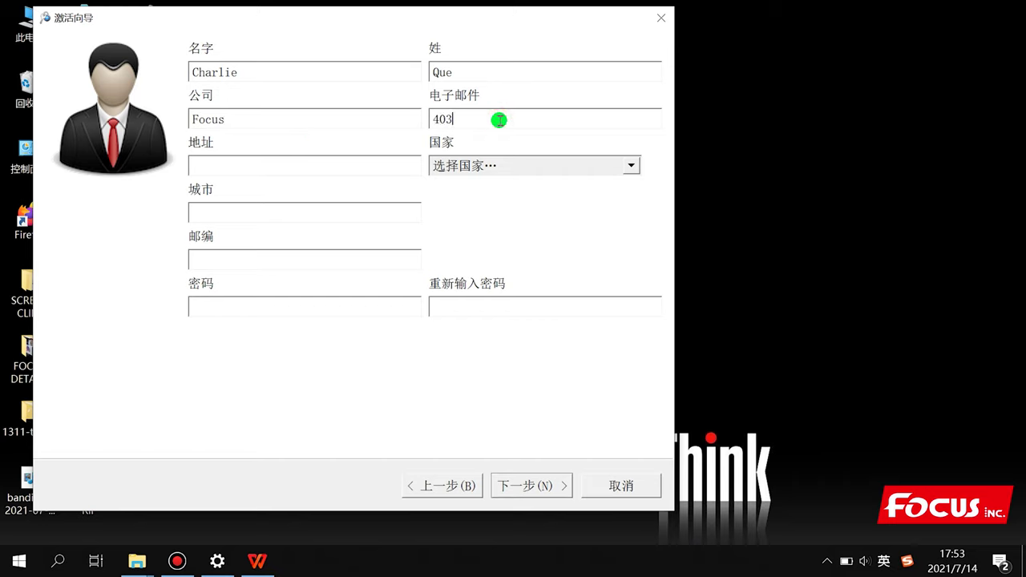
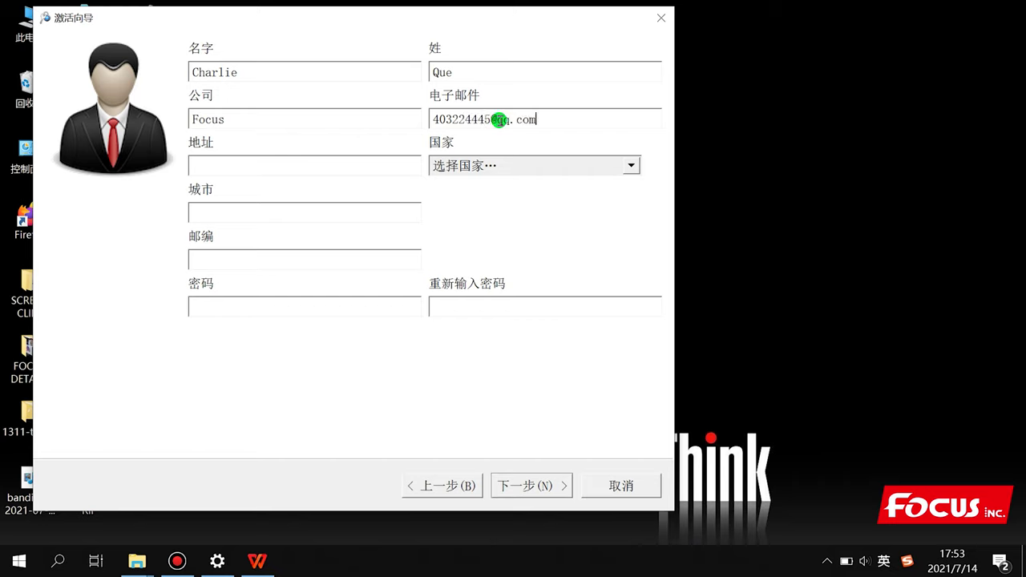
click(335, 173)
text(Chi)
text(na Shan)
text(enzhen)
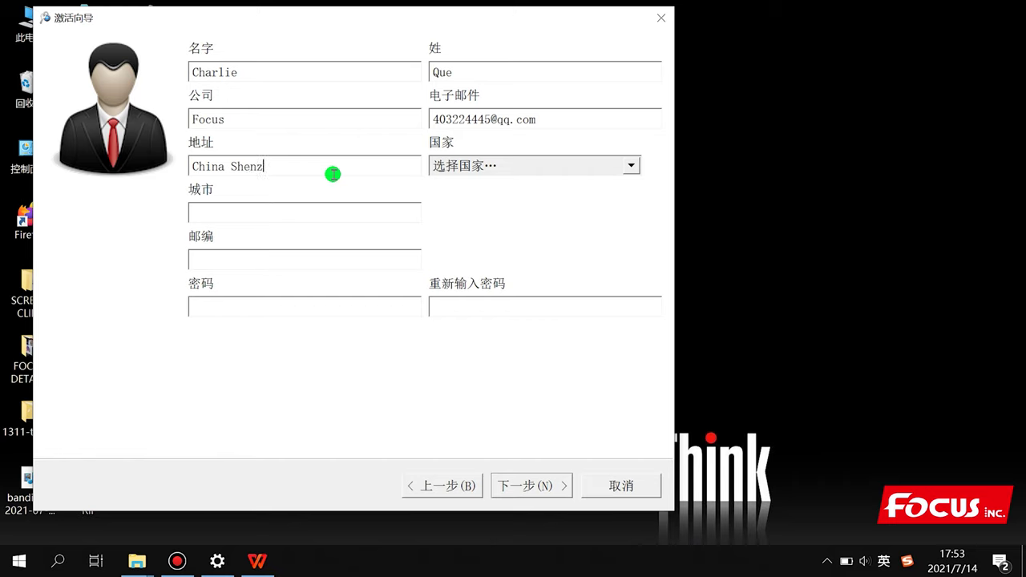
Step: Select China as the country, fill in the city and postal code, and enter the password twice
click(431, 157)
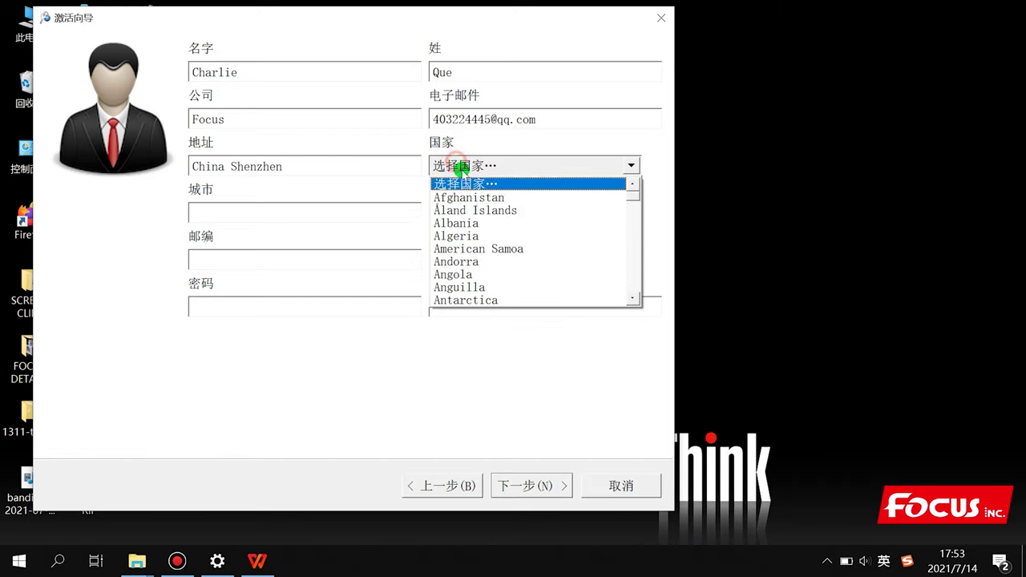
scroll(465, 274, down, 12)
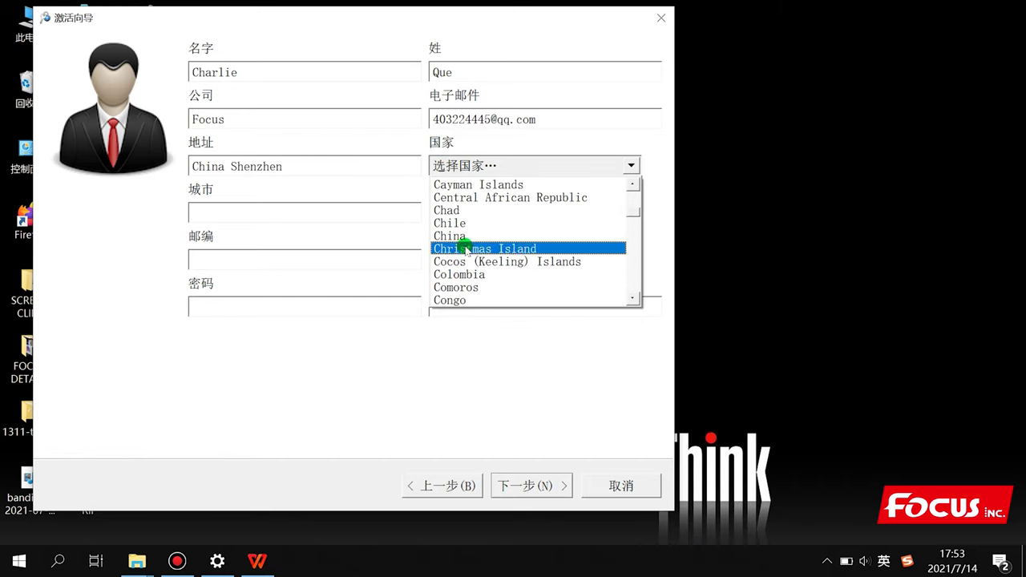
click(457, 234)
click(272, 215)
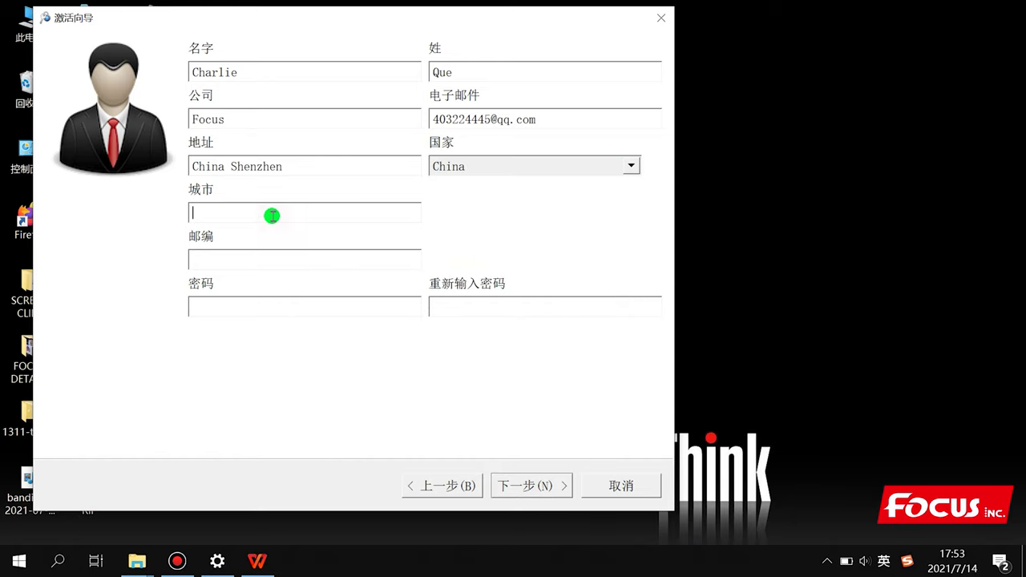
text(Shenzhen)
click(235, 263)
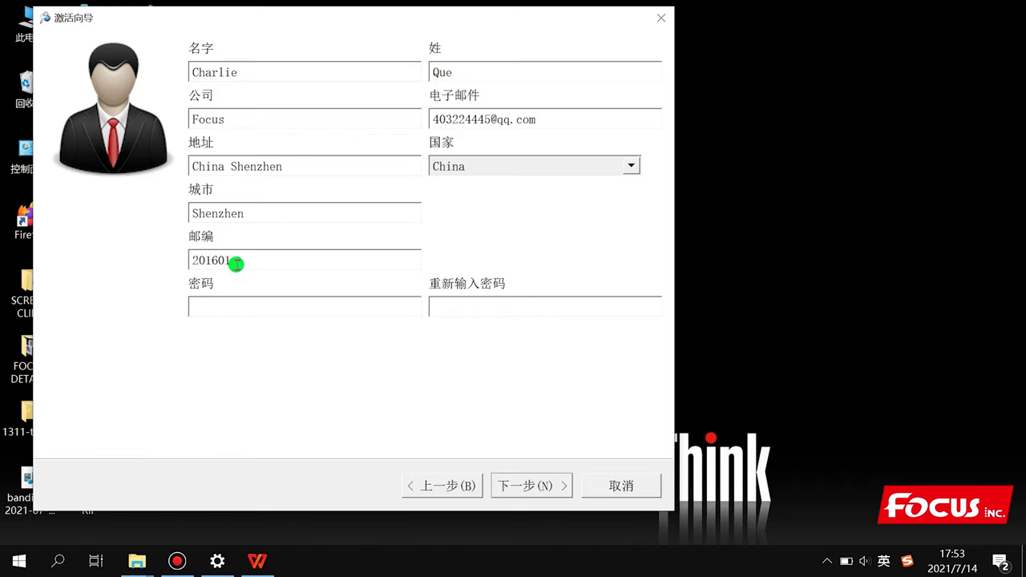
click(298, 302)
text(*********)
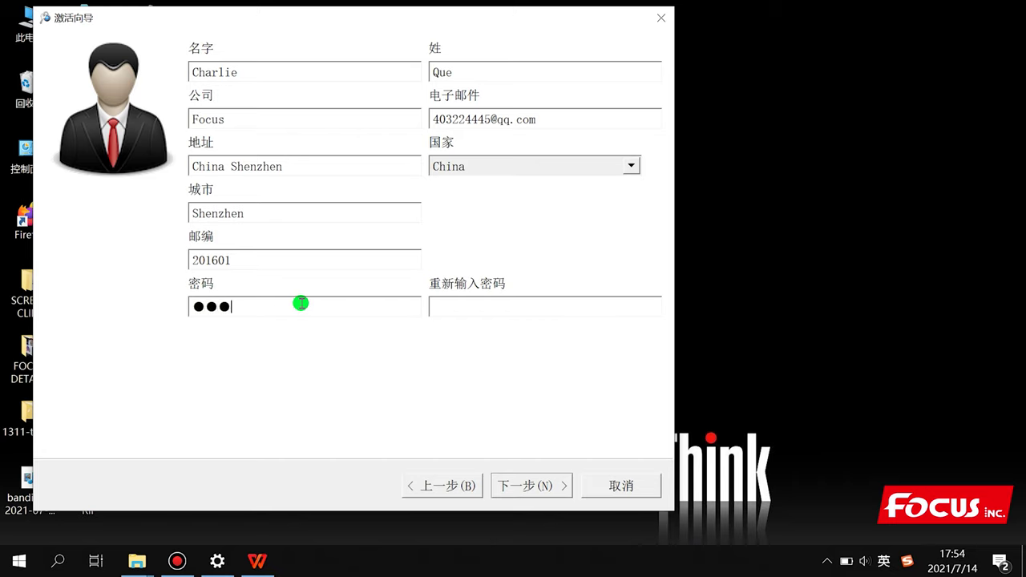
text(**)
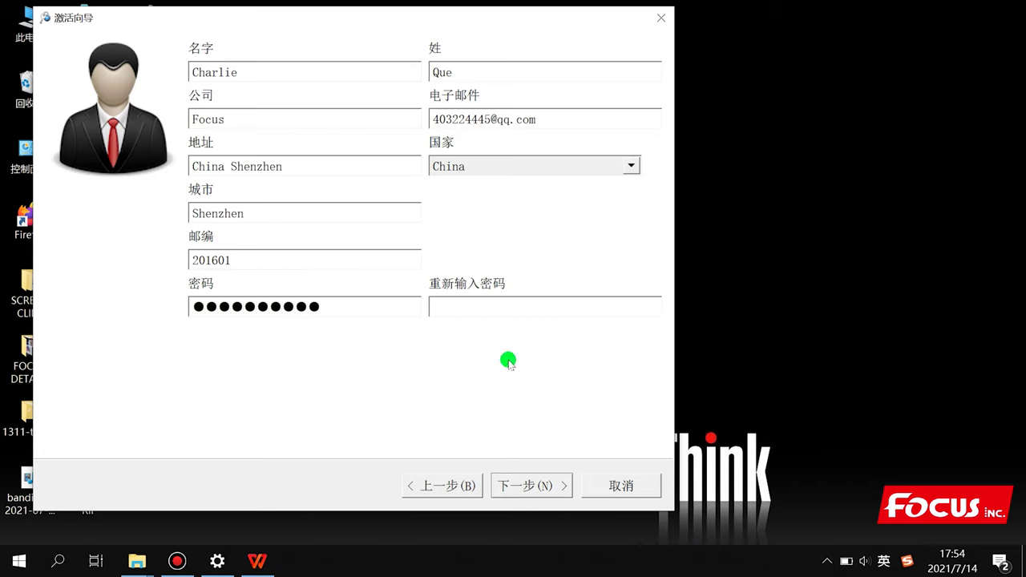
click(505, 312)
text(***********)
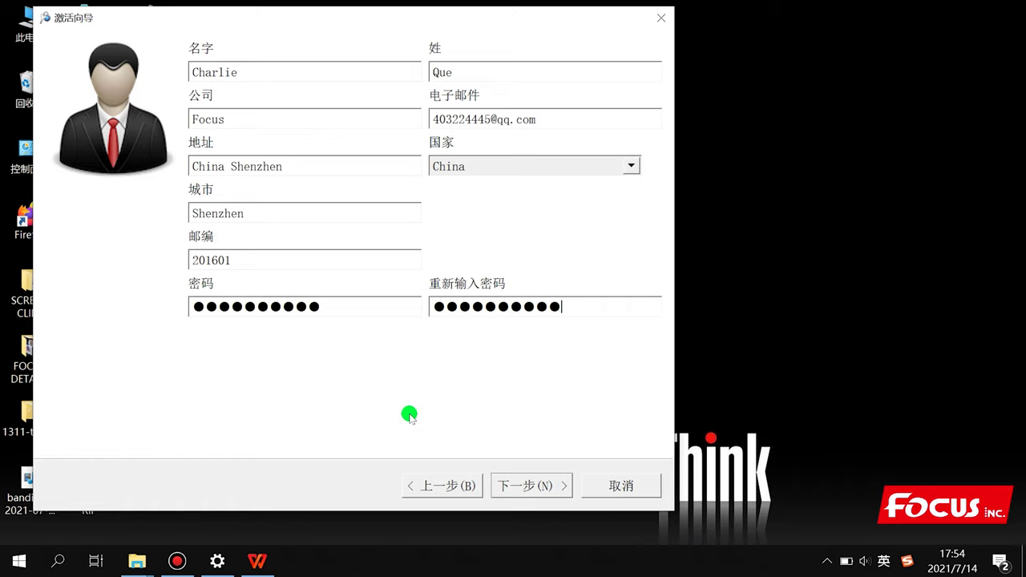
text(*)
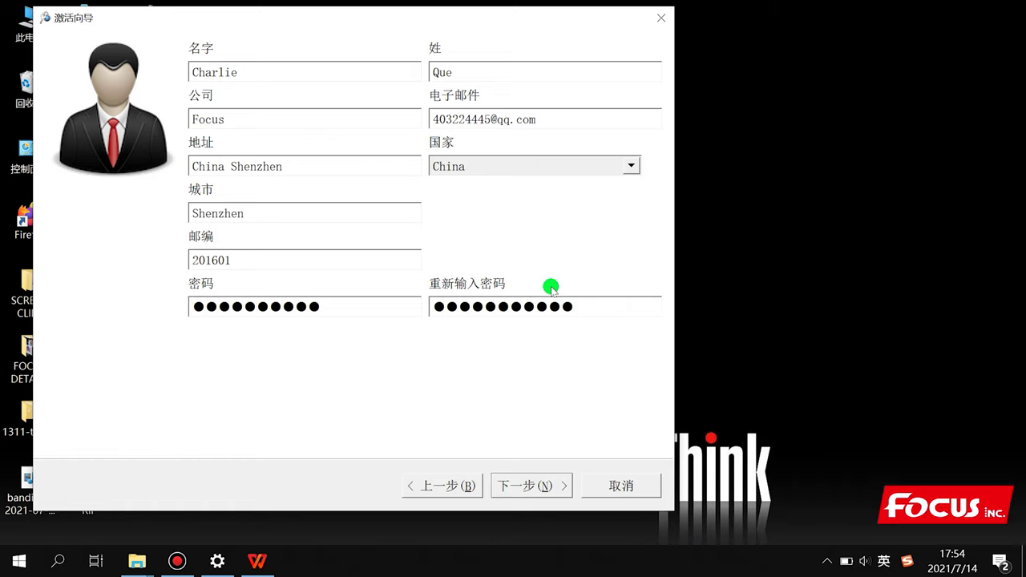
key(BackSpace)
key(BackSpace)
key(BackSpace)
key(BackSpace)
key(BackSpace)
key(BackSpace)
key(BackSpace)
key(BackSpace)
key(BackSpace)
key(BackSpace)
key(BackSpace)
text(**********)
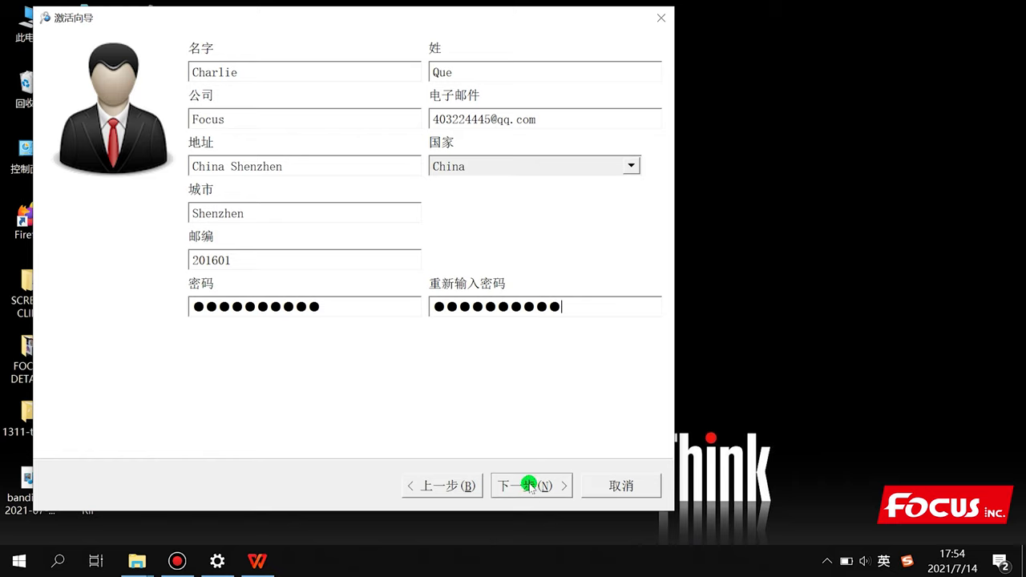
Step: Submit the registration, wait for 该许可已成功激活!, then finish the activation wizard
click(529, 485)
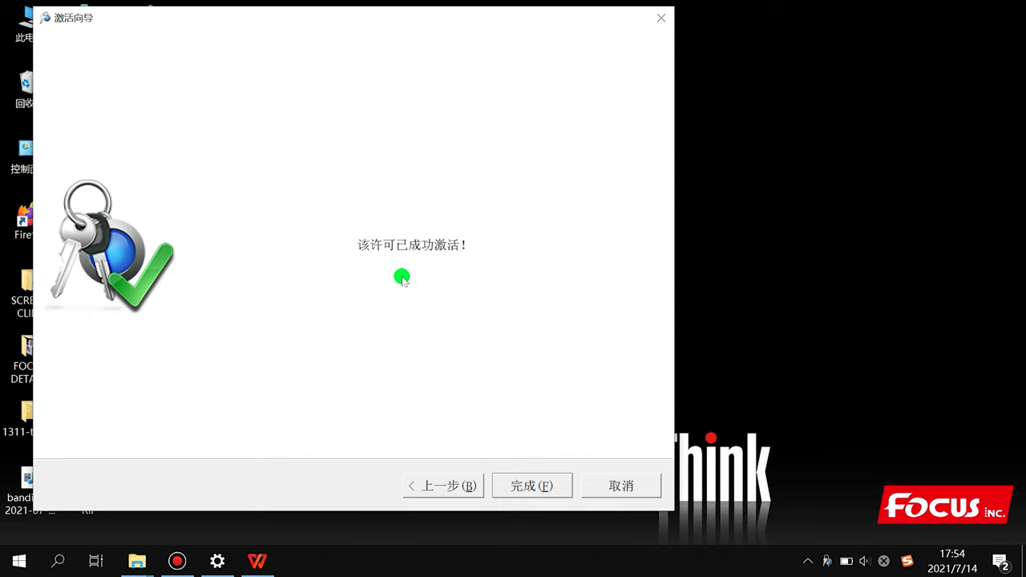
click(526, 485)
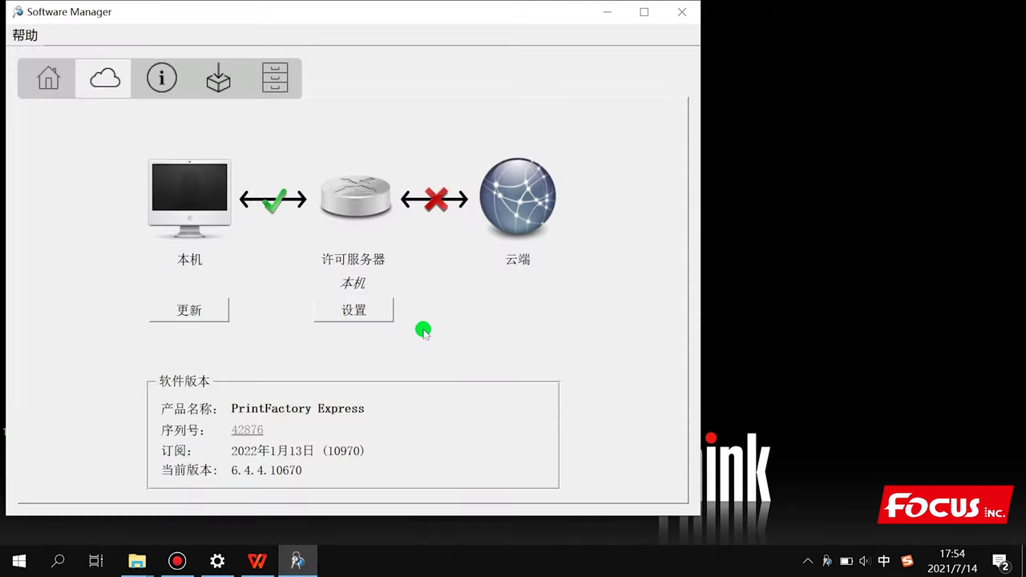
Step: Install the 300 MB application update 6.4.6.10721 from the updates list
click(333, 309)
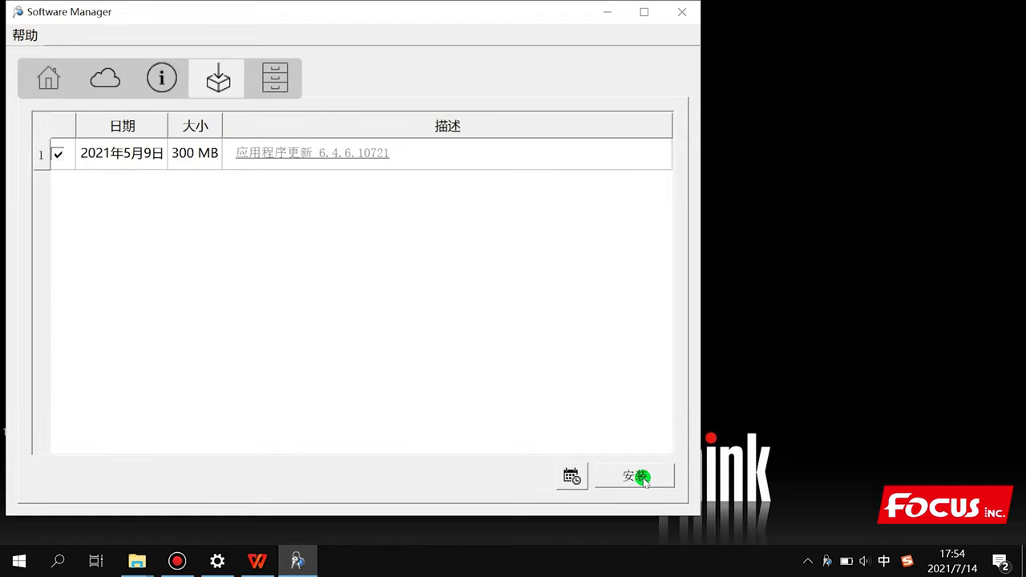
click(639, 479)
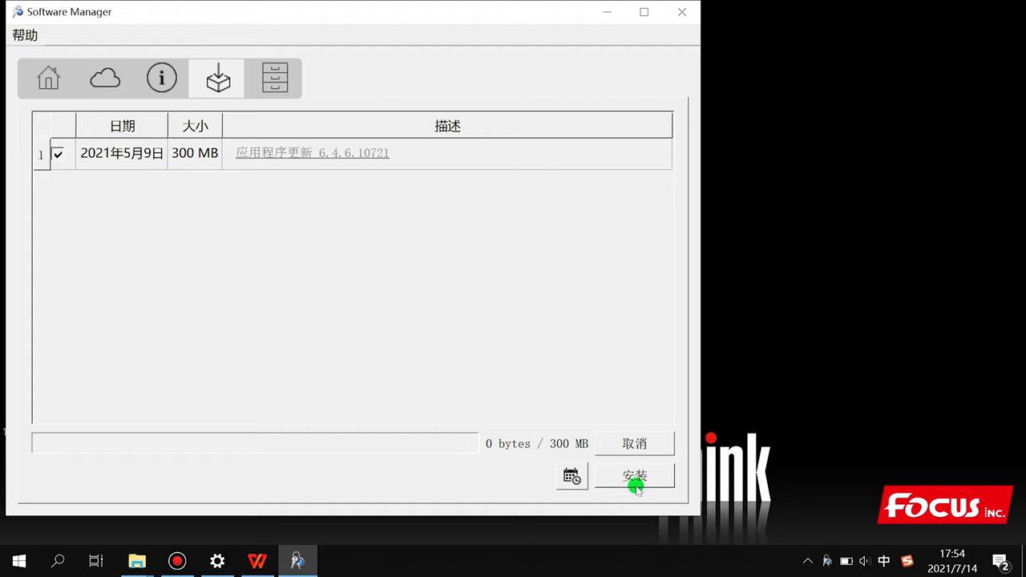
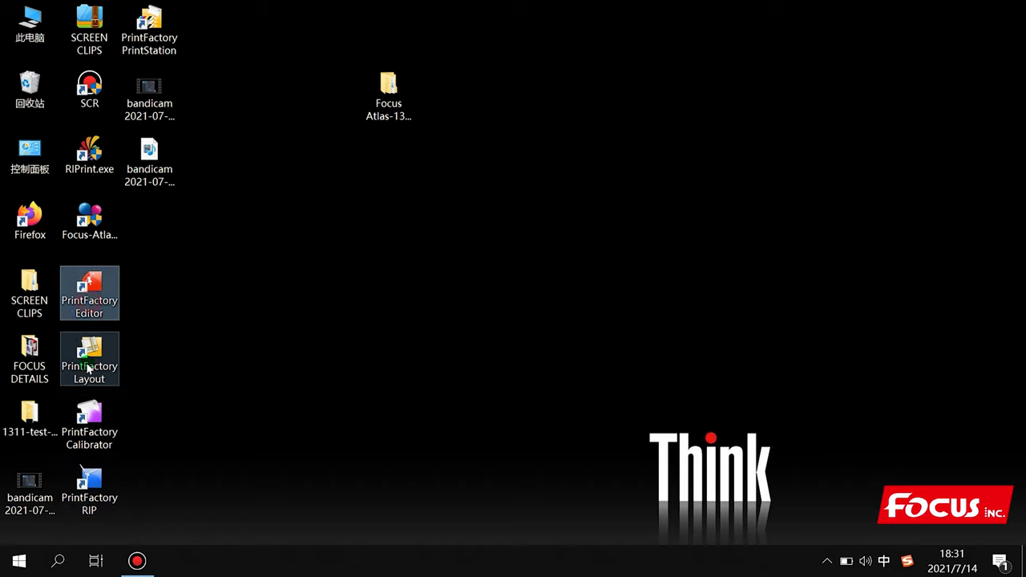
Step: Move the PrintFactory RIP shortcut onto the middle of the desktop and double-click it to launch
drag(168, 514, 66, 284)
click(195, 423)
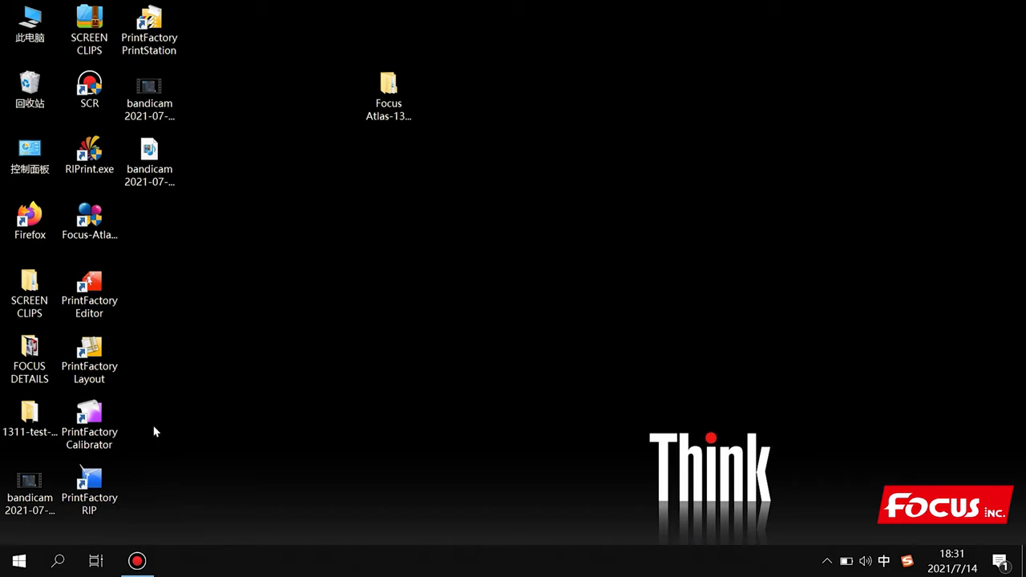
click(103, 486)
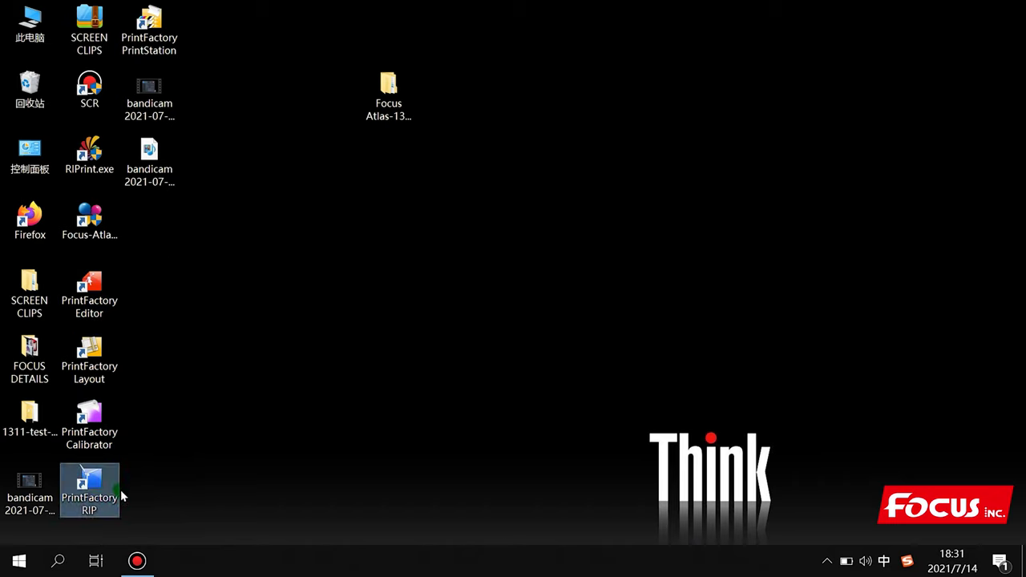
drag(97, 487, 257, 287)
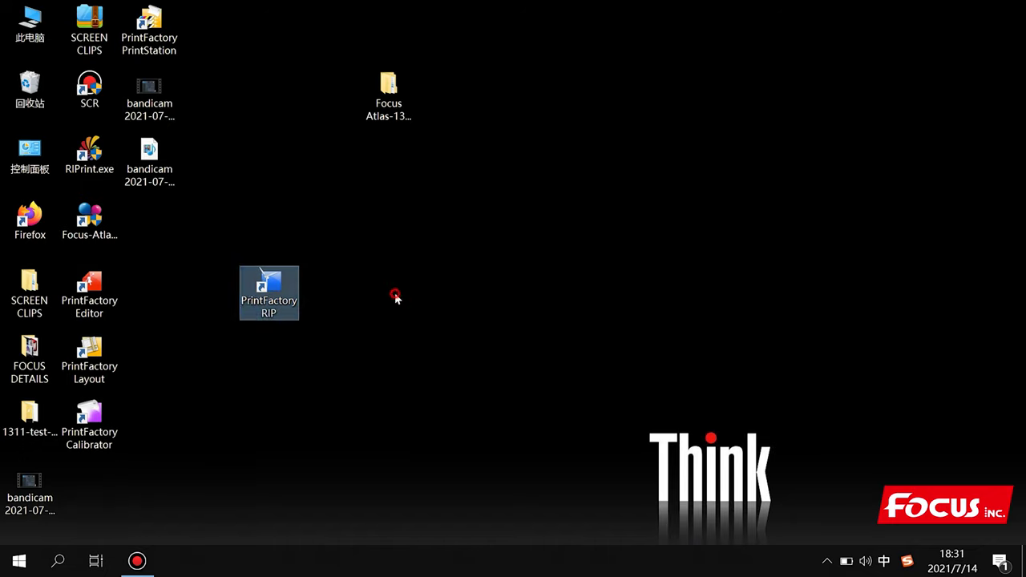
click(275, 291)
double_click(275, 290)
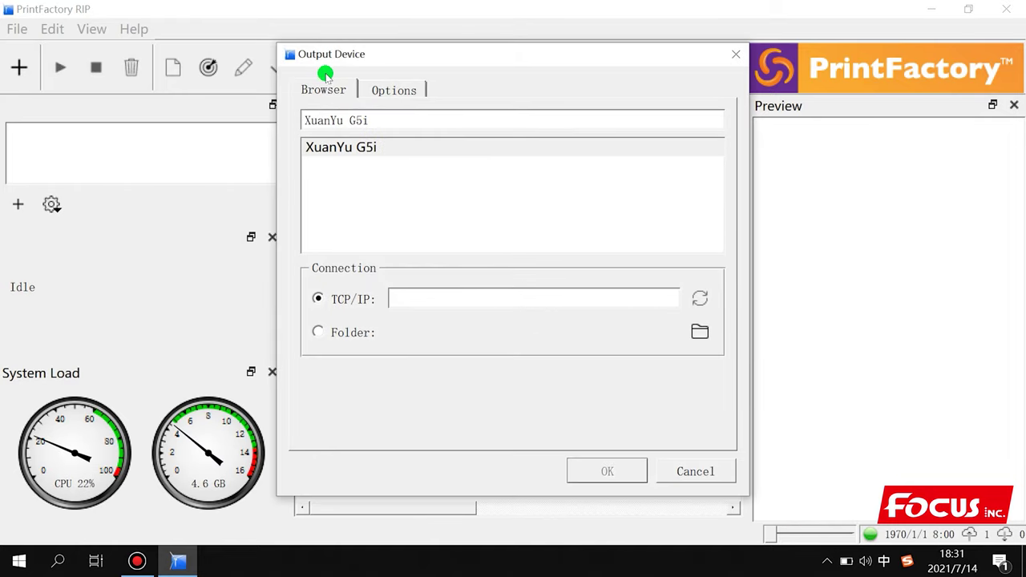
Step: Switch the XuanYu G5i output connection to Folder and browse to drive D:
click(318, 332)
click(699, 332)
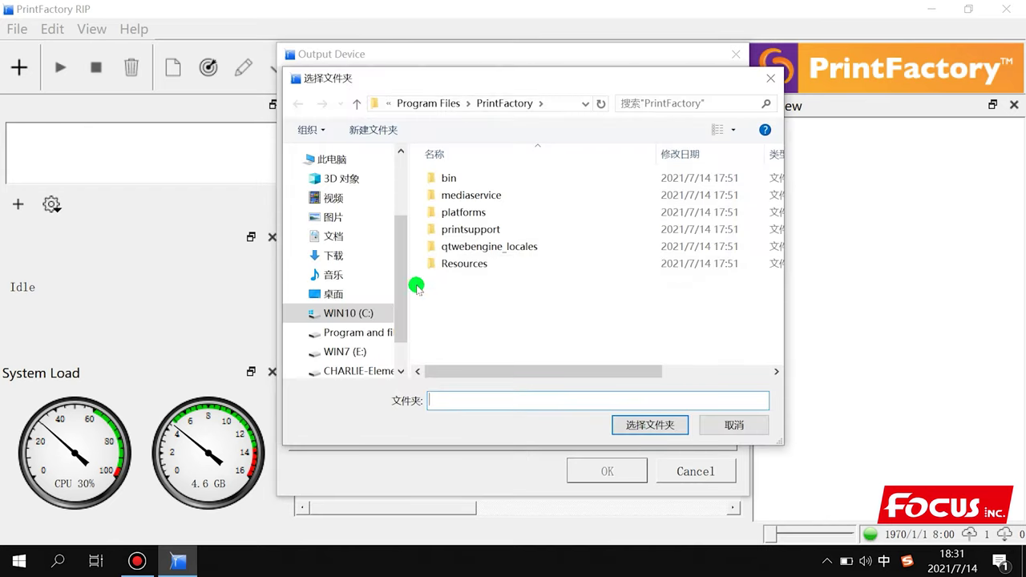
drag(646, 78, 568, 95)
click(353, 120)
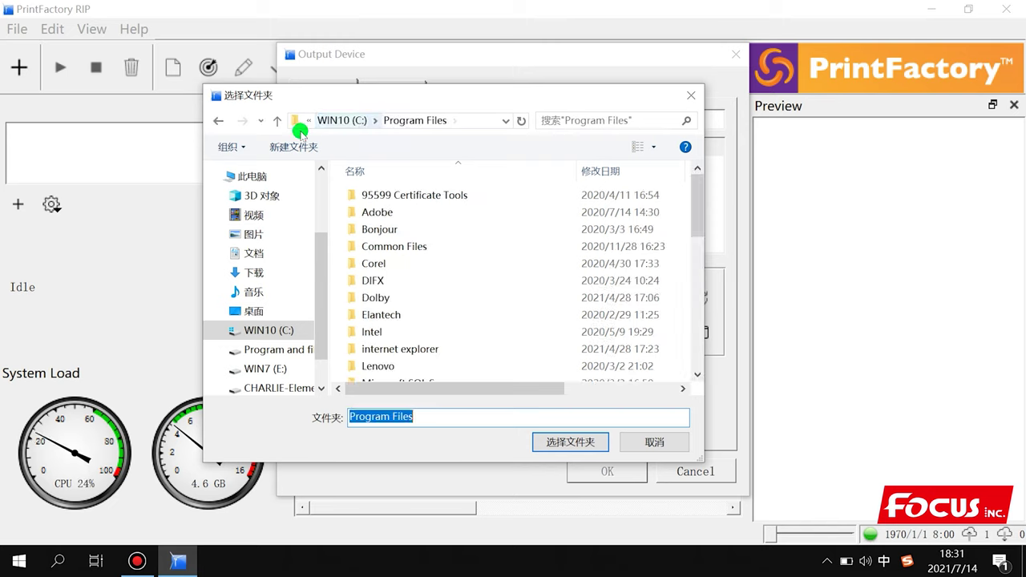
click(328, 120)
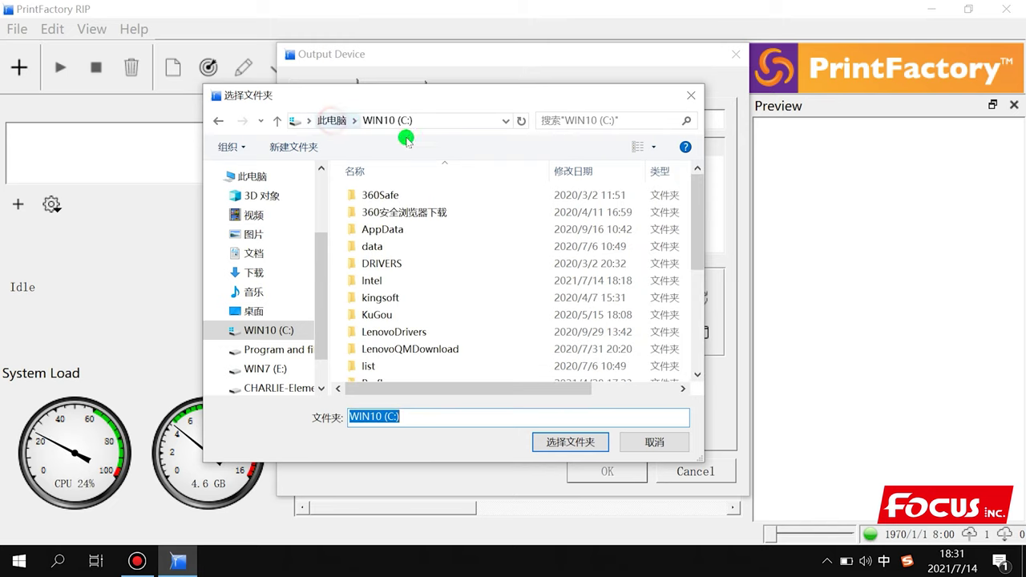
click(267, 349)
click(296, 329)
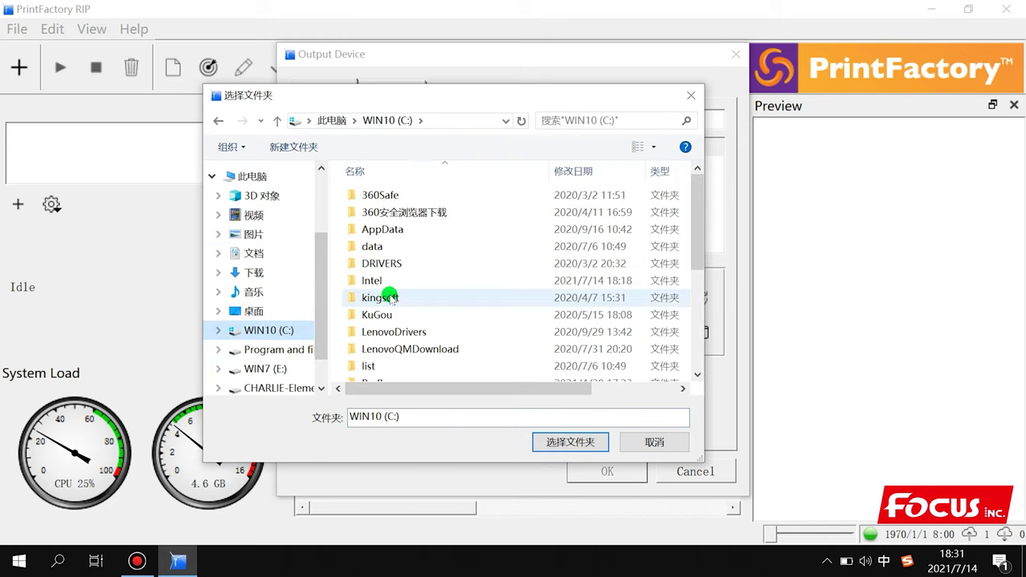
scroll(389, 294, down, 2)
click(298, 351)
scroll(367, 286, down, 5)
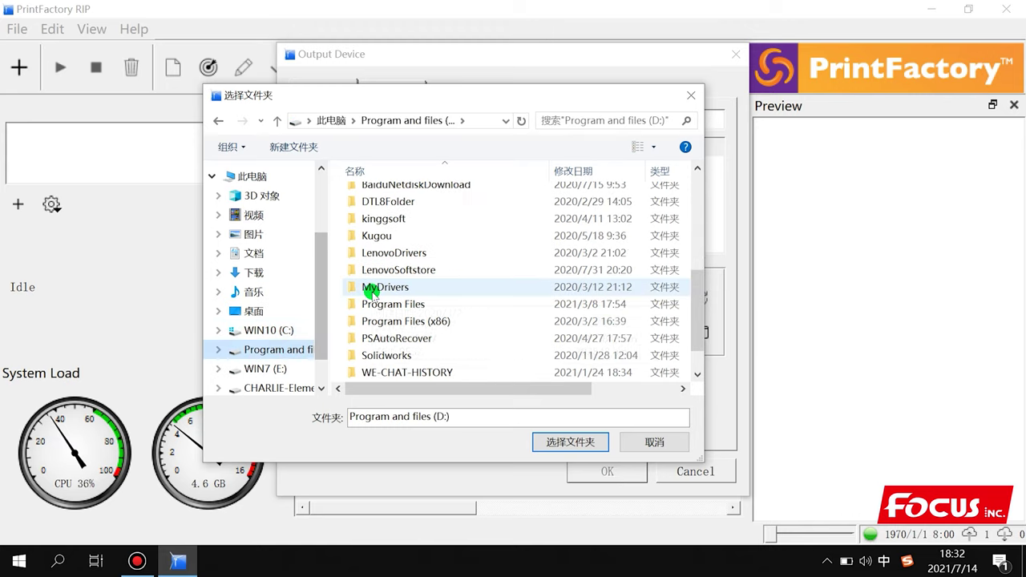
scroll(405, 292, down, 1)
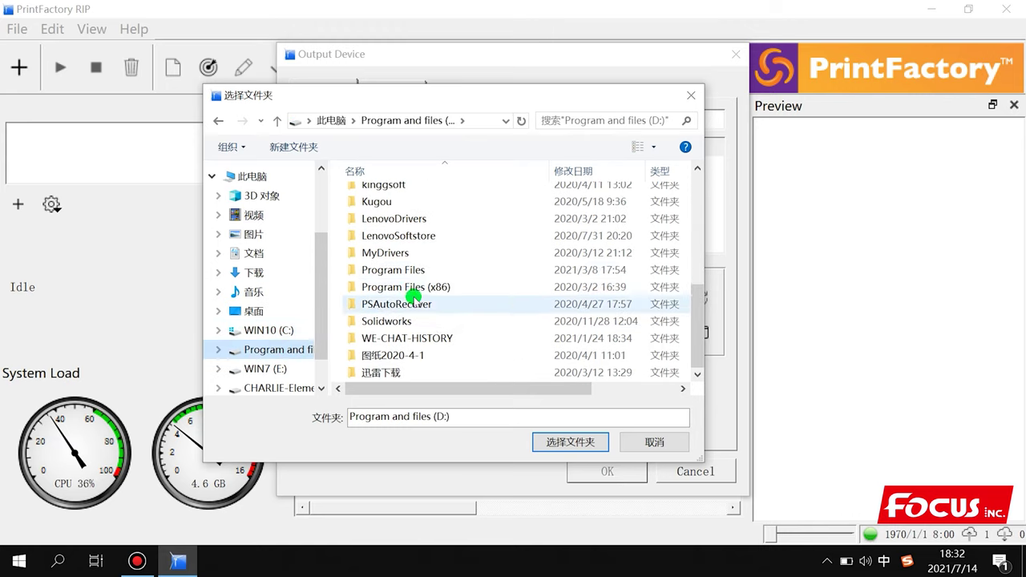
Step: Browse drive D:'s contents in the folder picker, switching between C: and D:
right_click(518, 271)
mouse_move(563, 439)
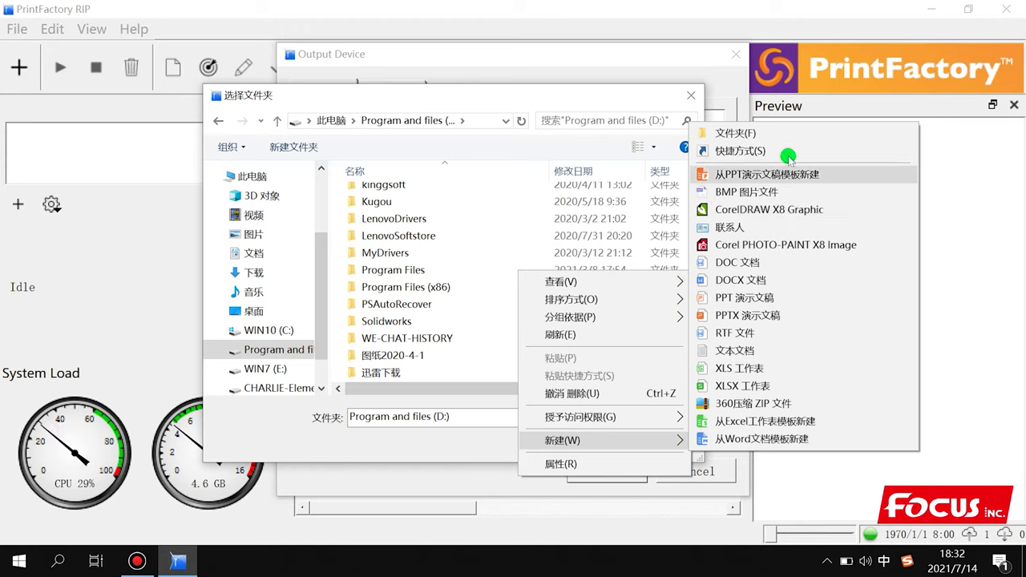
click(329, 338)
scroll(327, 348, down, 1)
drag(328, 363, 425, 345)
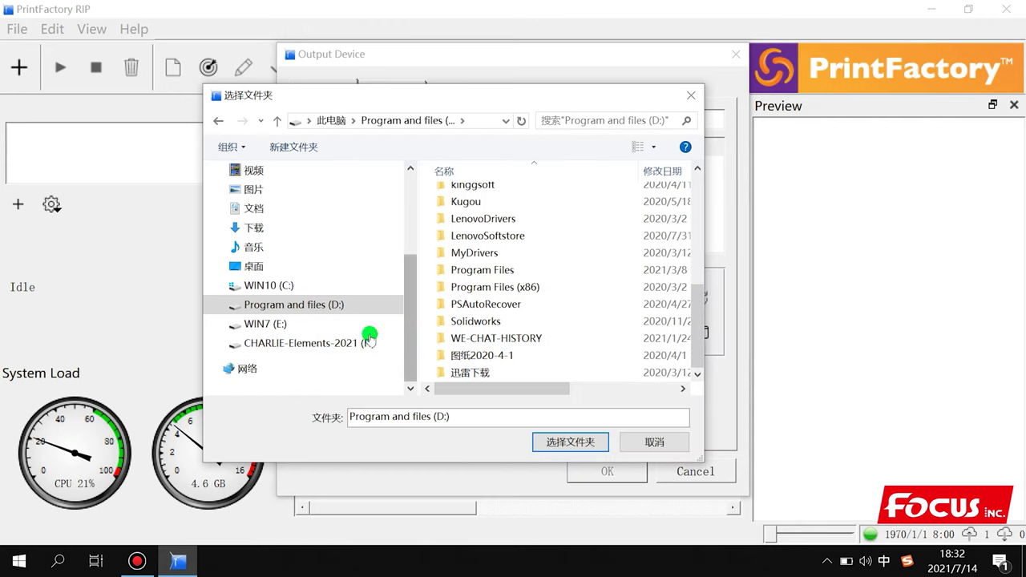
click(286, 286)
click(294, 306)
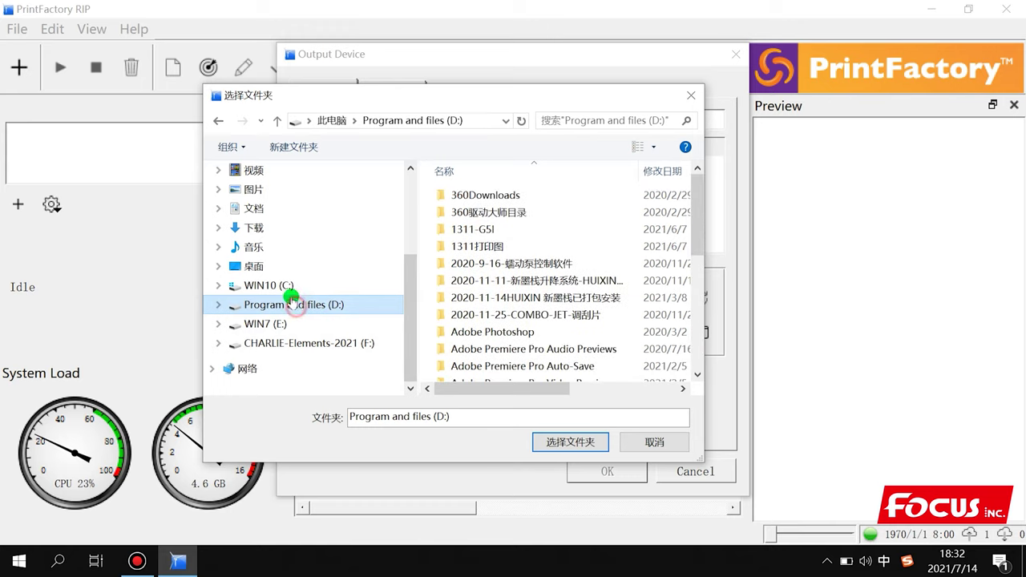
scroll(353, 320, up, 1)
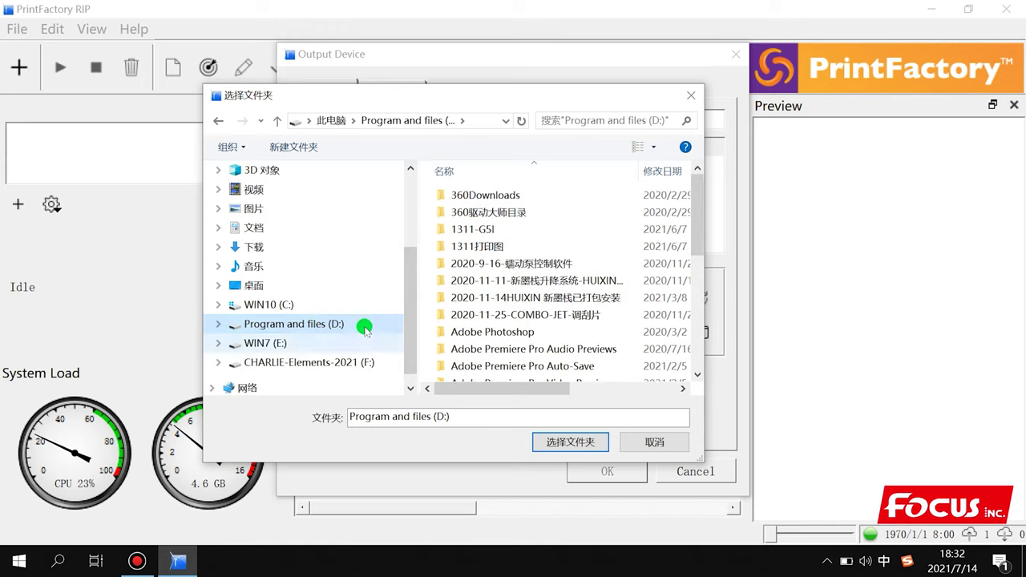
Step: Create a new folder named PF-RIP on drive D:
right_click(575, 228)
mouse_move(643, 396)
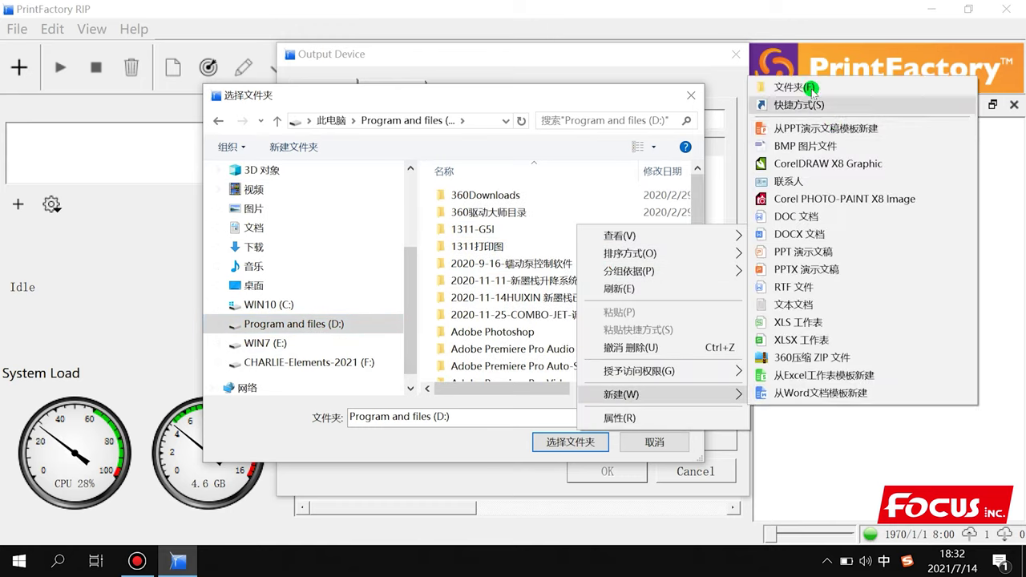
click(781, 87)
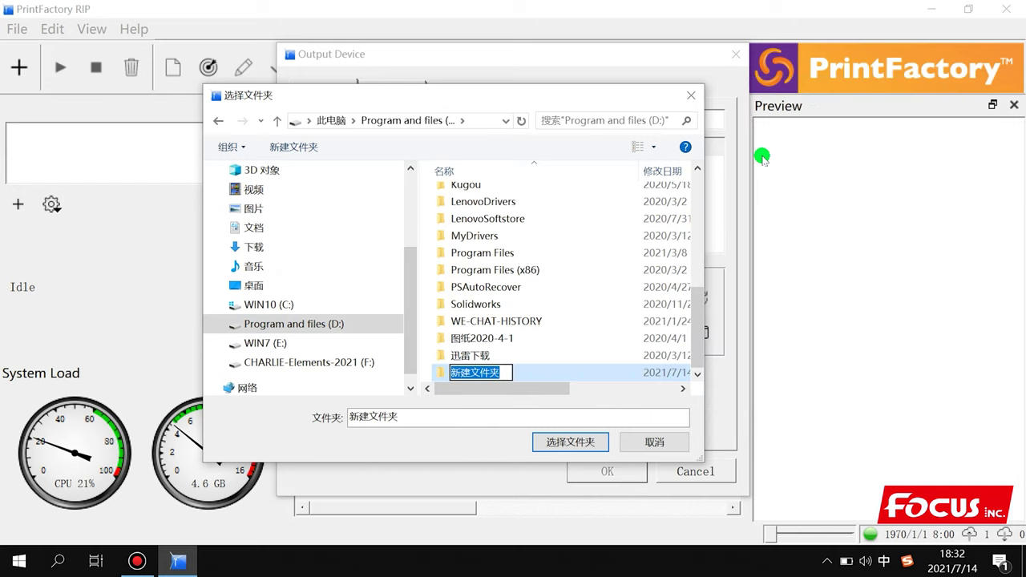
key(shift)
text(PF-RIP)
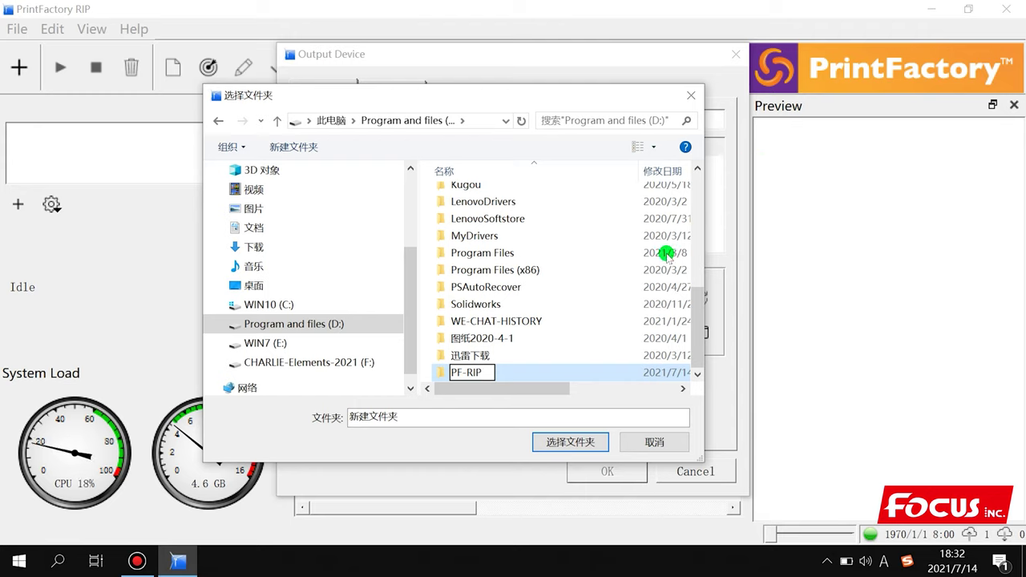
click(587, 350)
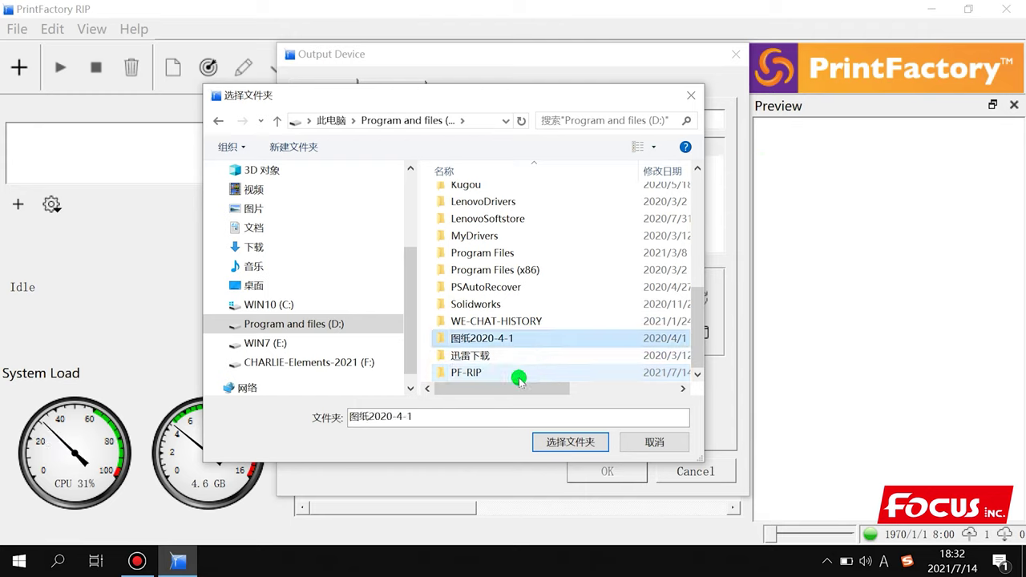
Step: Select PF-RIP as the output folder and confirm the Output Device settings
click(522, 373)
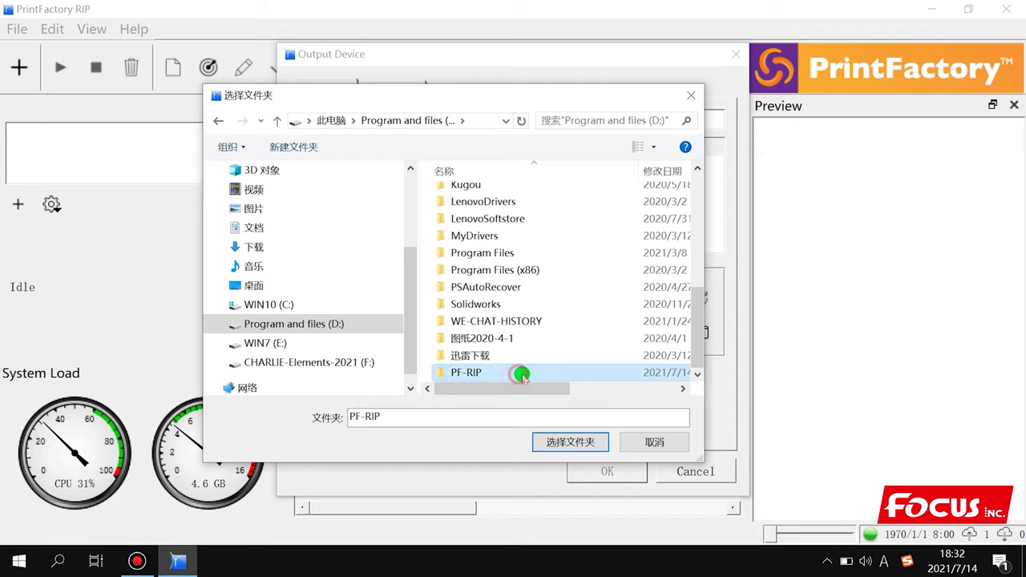
click(571, 443)
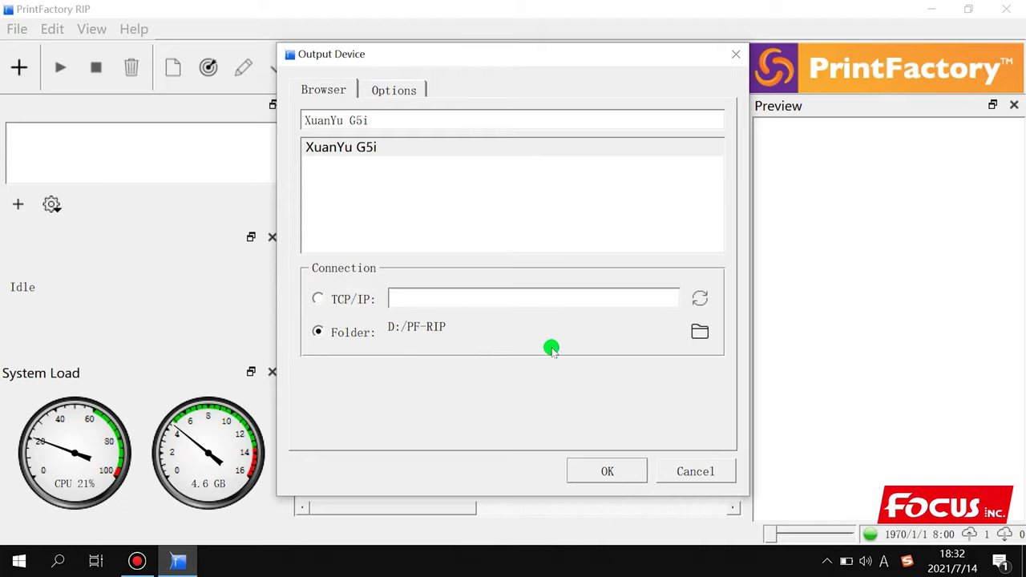
click(607, 469)
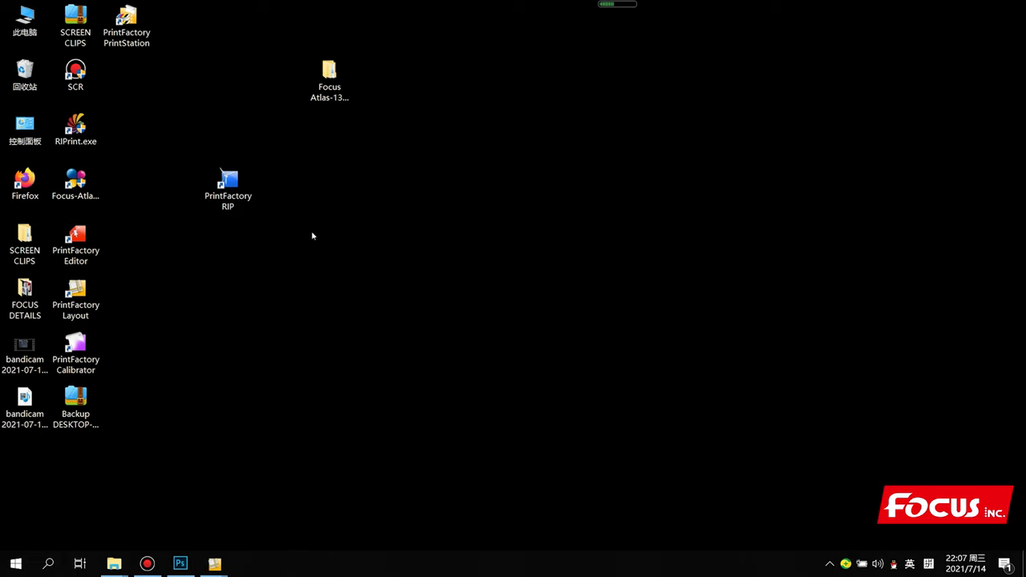
Step: Relaunch PrintFactory RIP from its desktop shortcut to show the Focus G5i main window
click(244, 186)
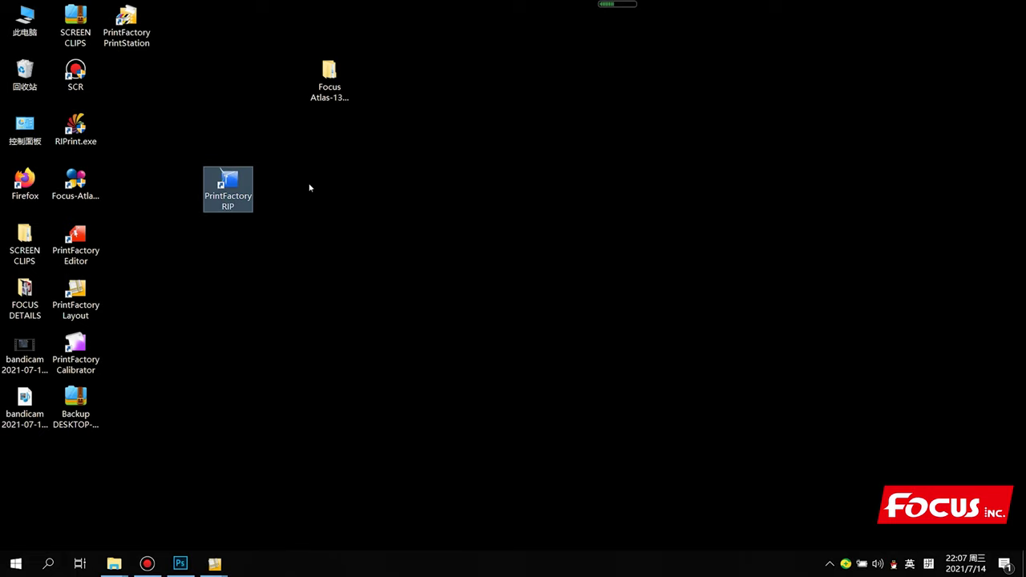
click(408, 224)
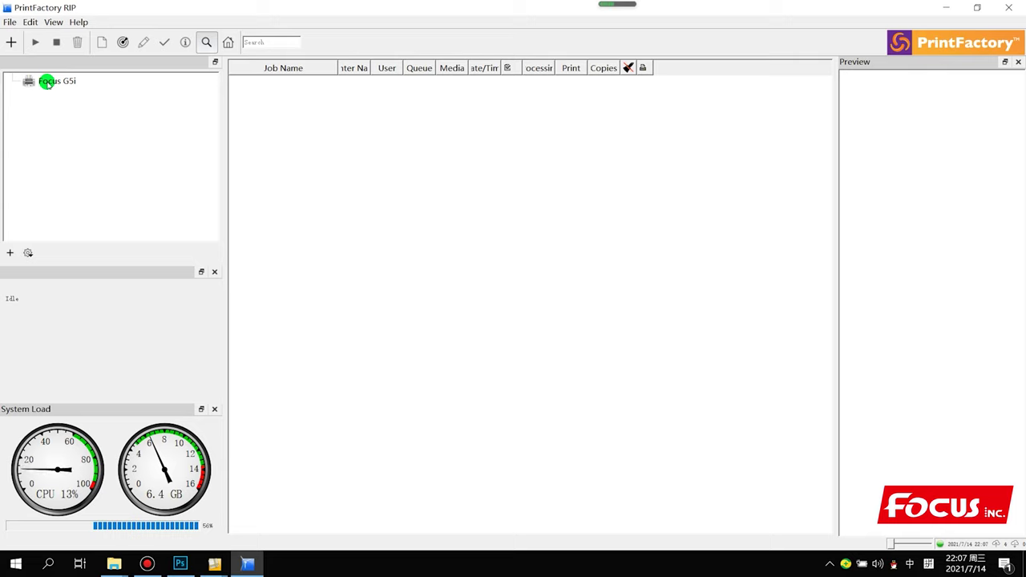
Step: Select the Focus G5i printer and start a preferences restore, browsing from the desktop
click(47, 84)
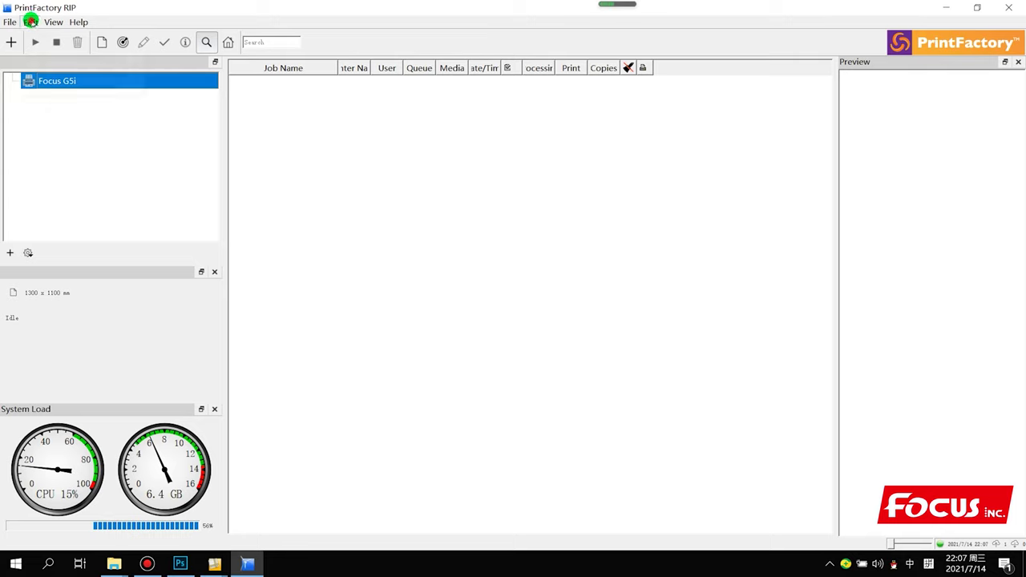
click(31, 21)
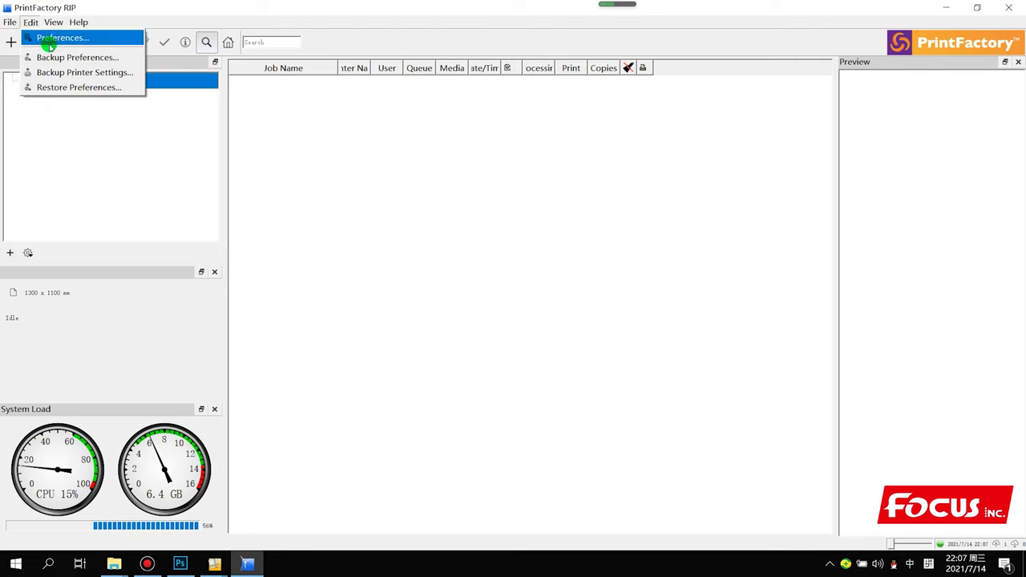
click(56, 89)
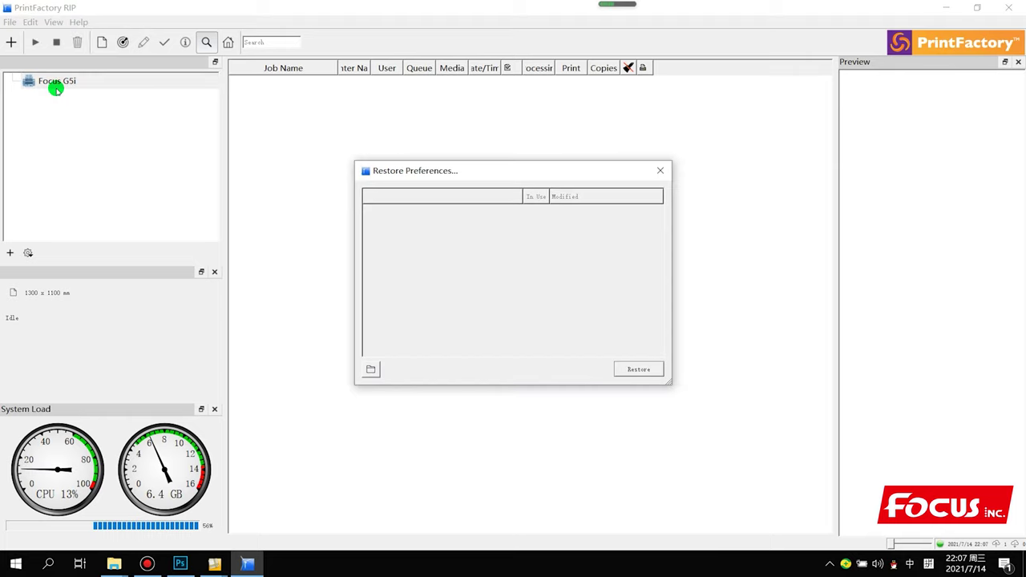
click(370, 371)
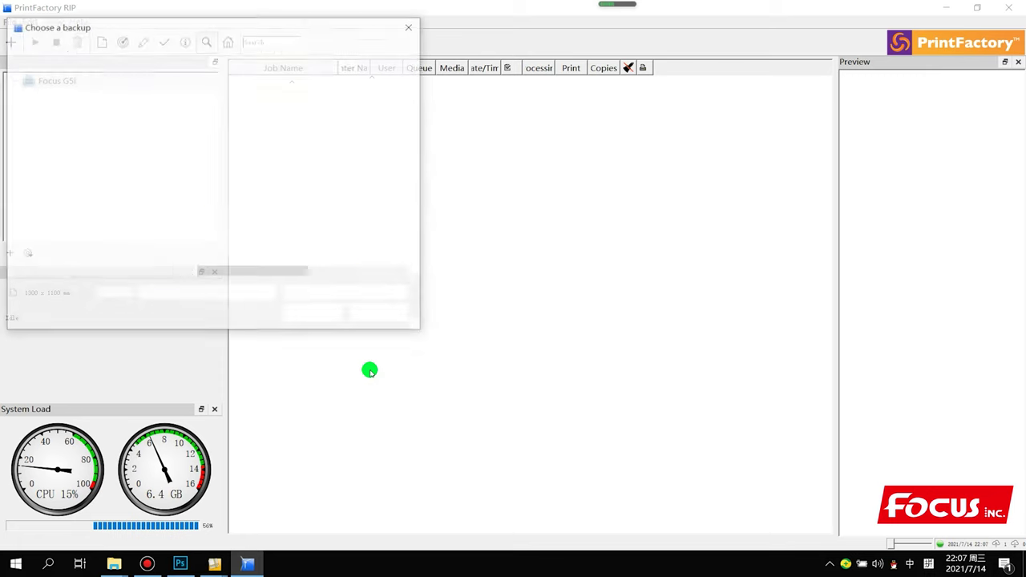
click(61, 205)
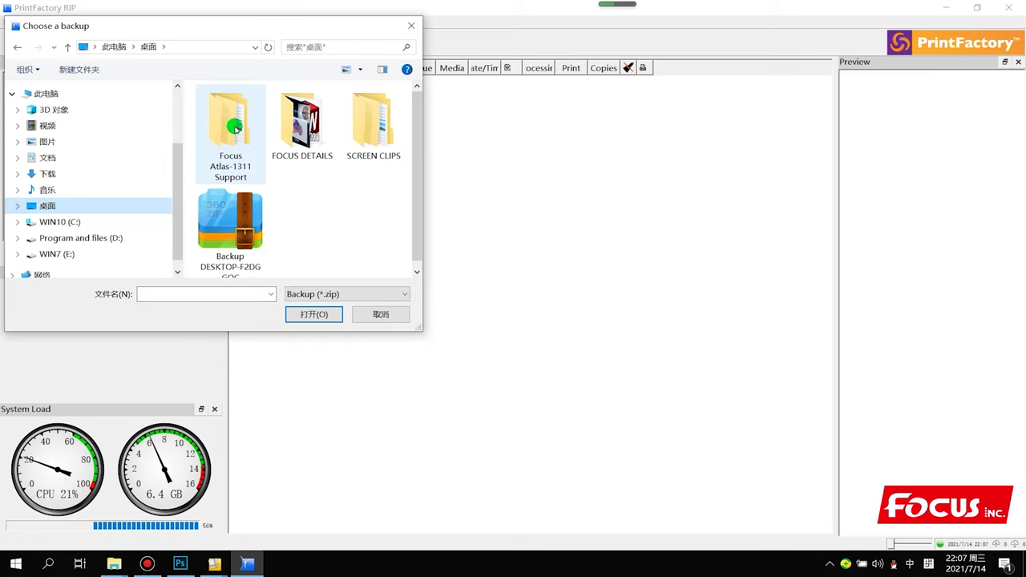
Step: Open the Backup_Focus_Atlas_1311_PFRIP_Restore_Preferences zip from the 3. Restore Preferences support folder
double_click(235, 128)
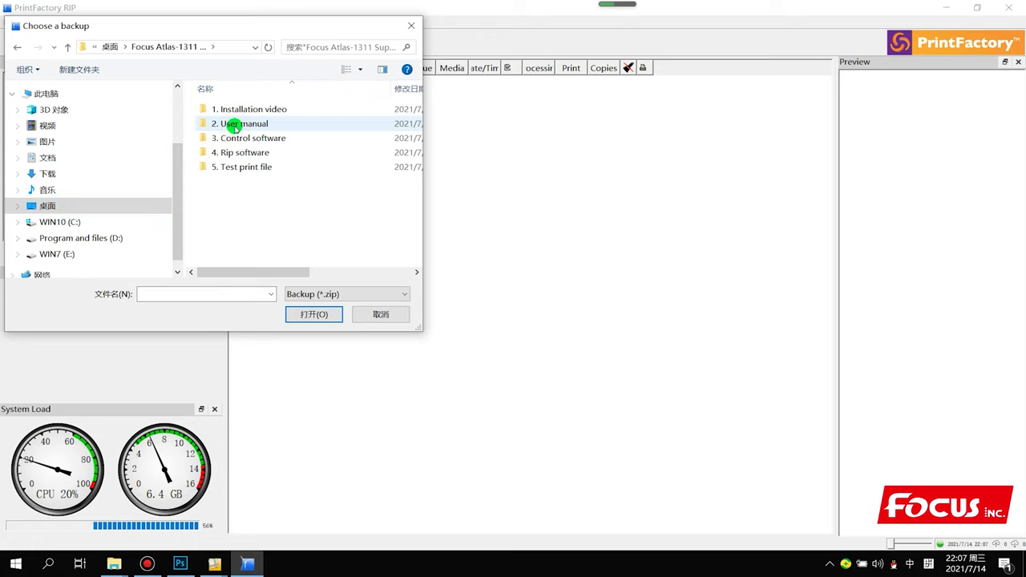
double_click(267, 156)
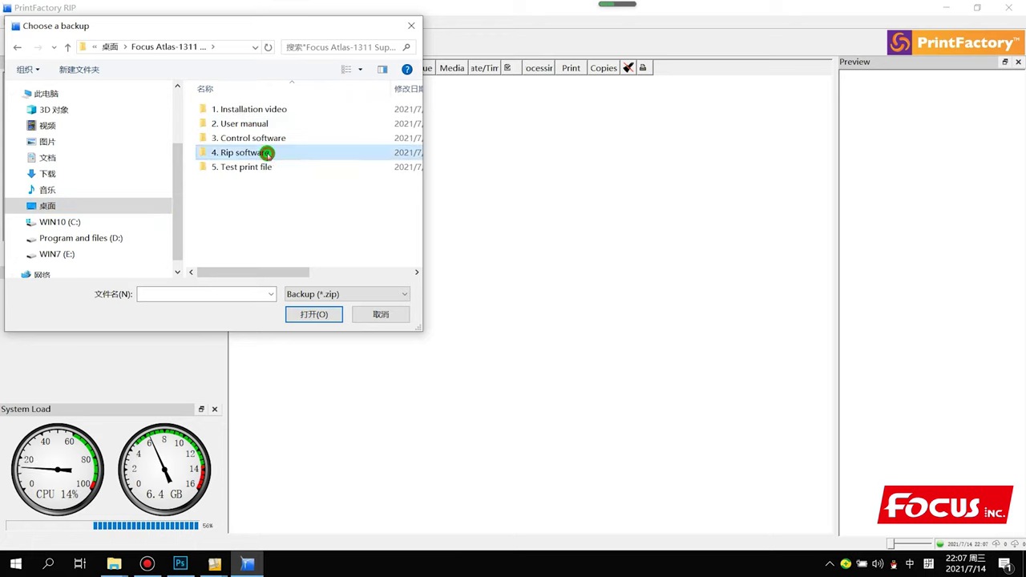
double_click(262, 126)
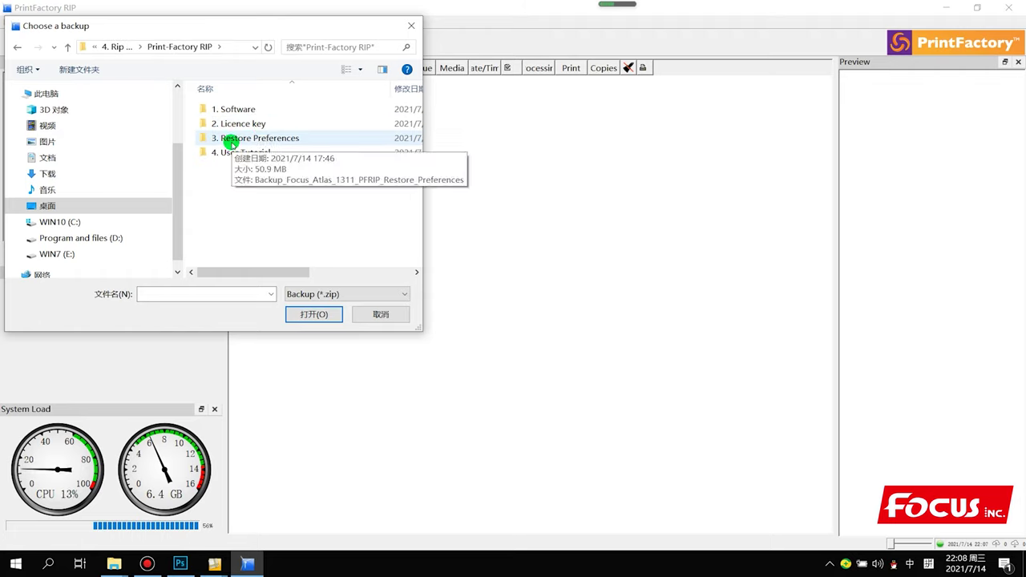
double_click(230, 141)
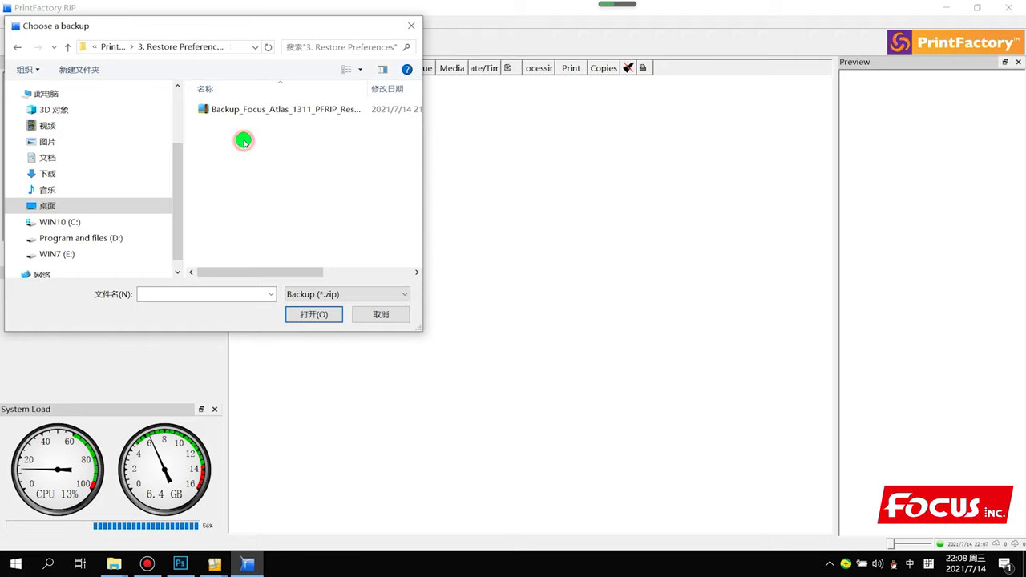
drag(421, 119, 580, 140)
drag(369, 86, 463, 109)
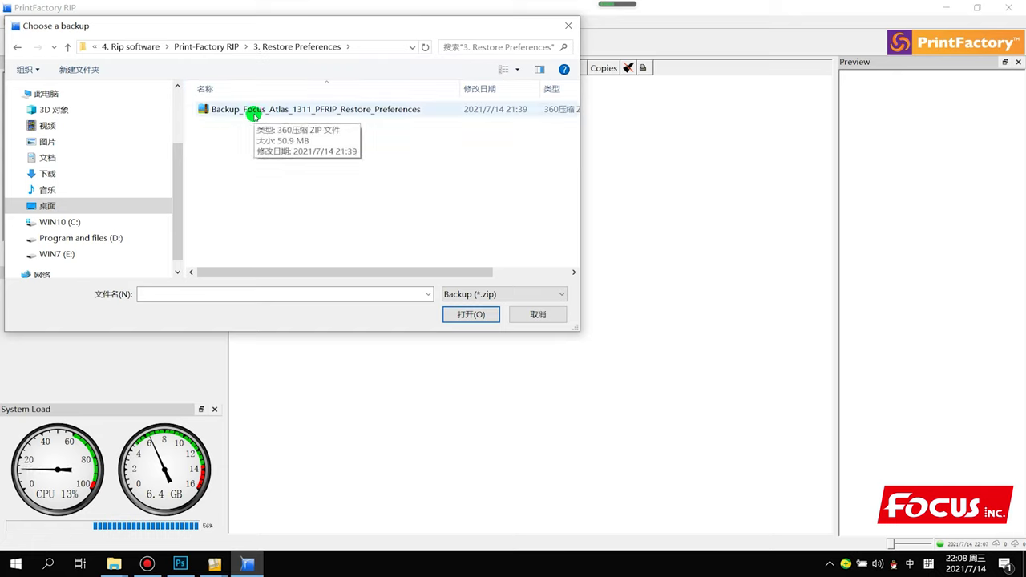
click(384, 110)
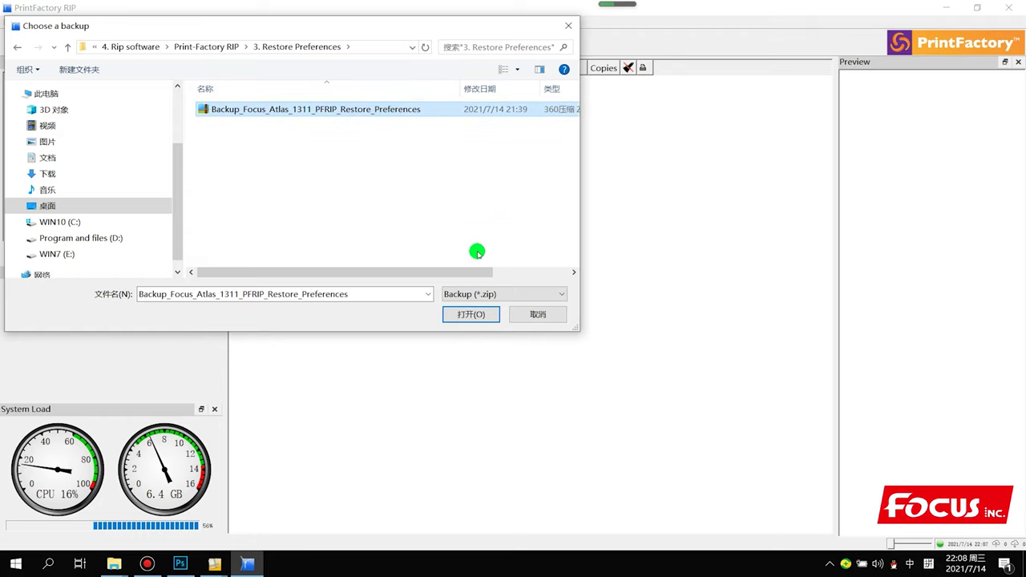
click(471, 315)
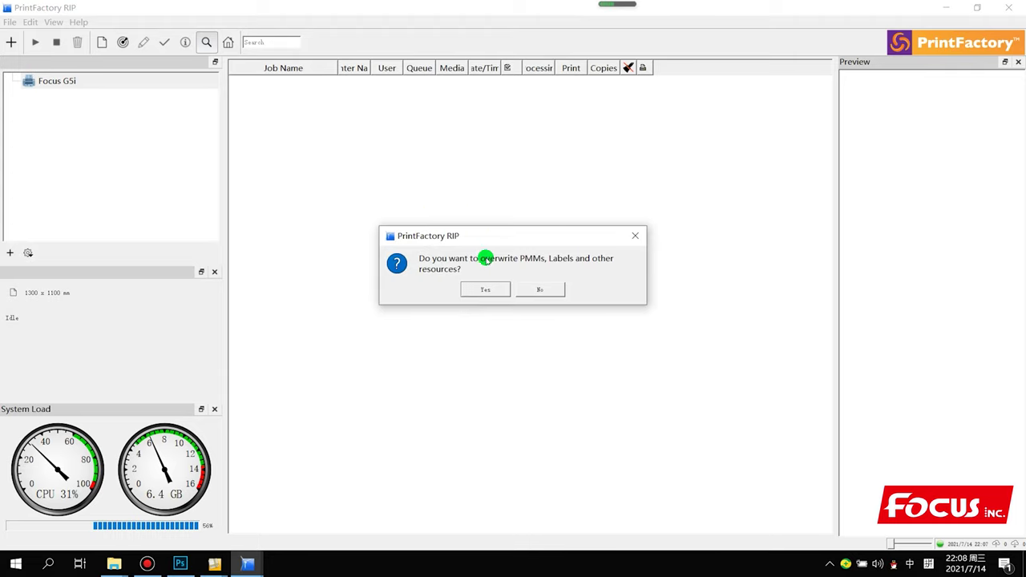
Step: Confirm overwriting PMMs, labels and resources, then browse the restored Hard_UV_Ink_Xyu and Soft_UV_Ink_Lmt queues
click(487, 290)
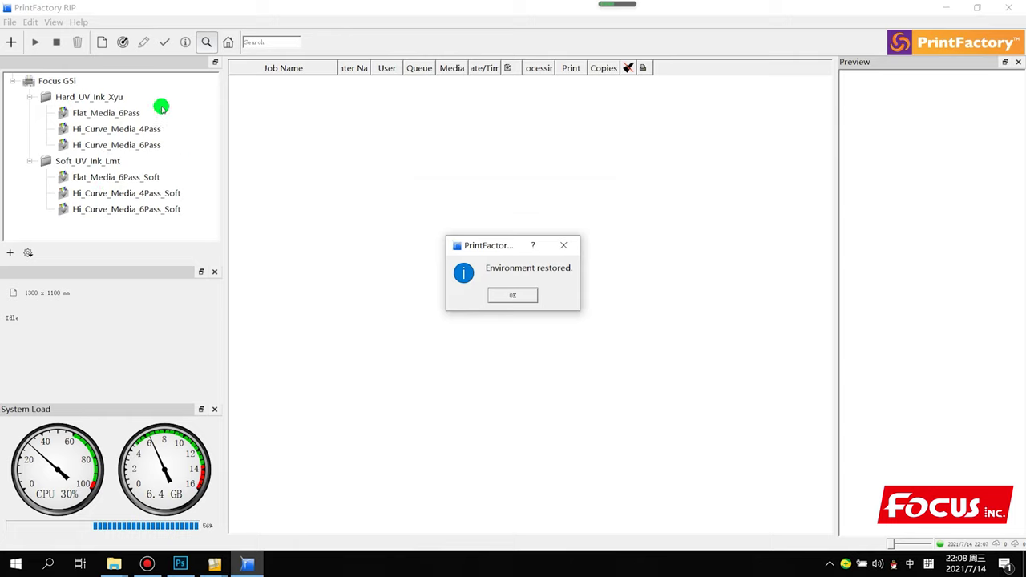
click(504, 294)
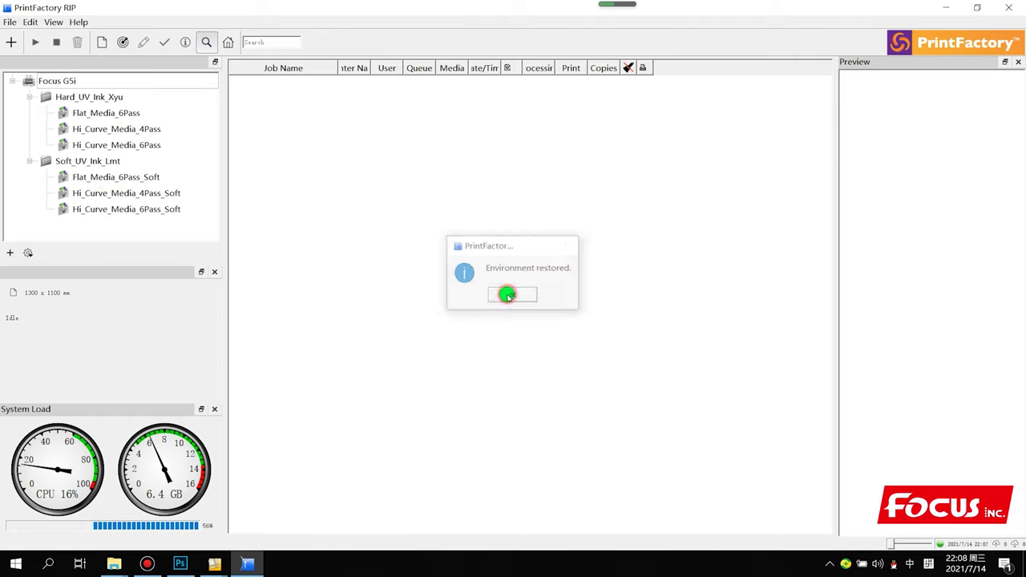
click(101, 96)
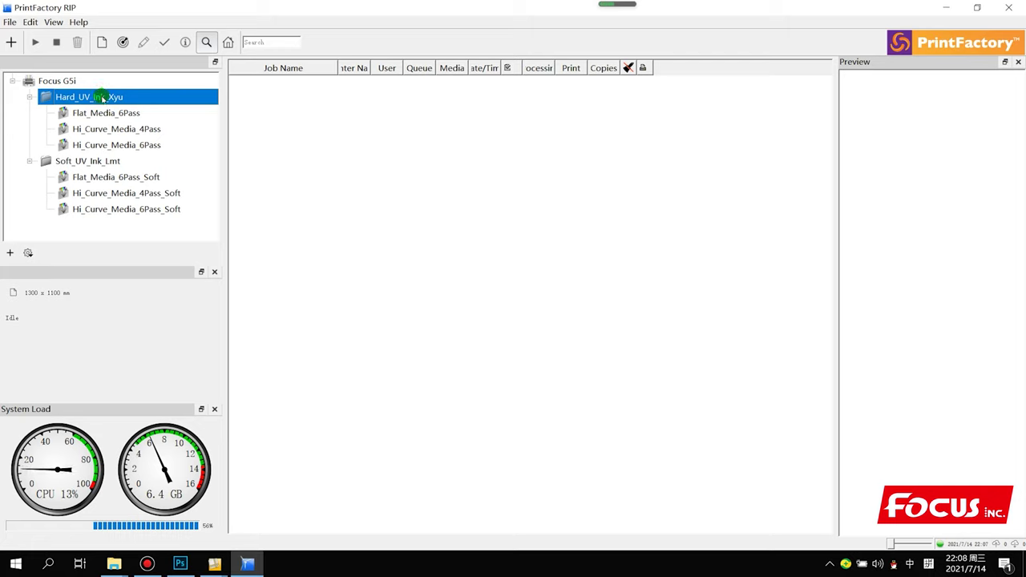
click(87, 161)
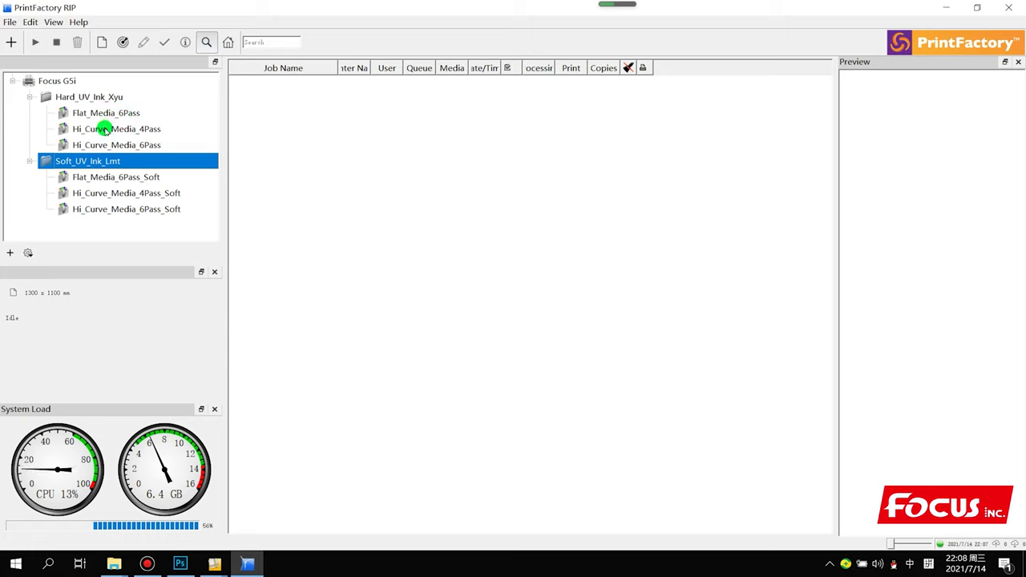
click(106, 132)
click(104, 115)
click(105, 131)
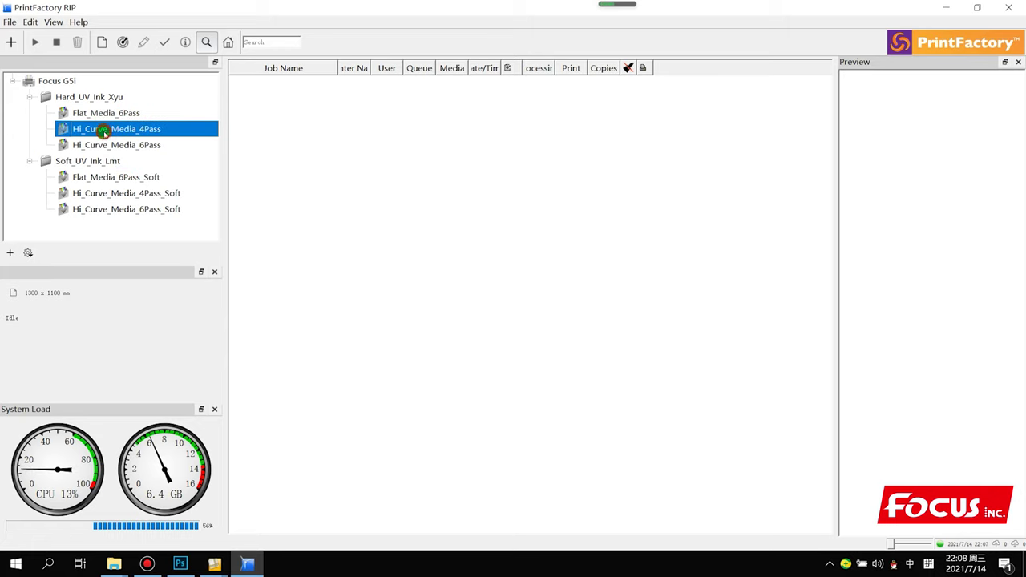
click(104, 117)
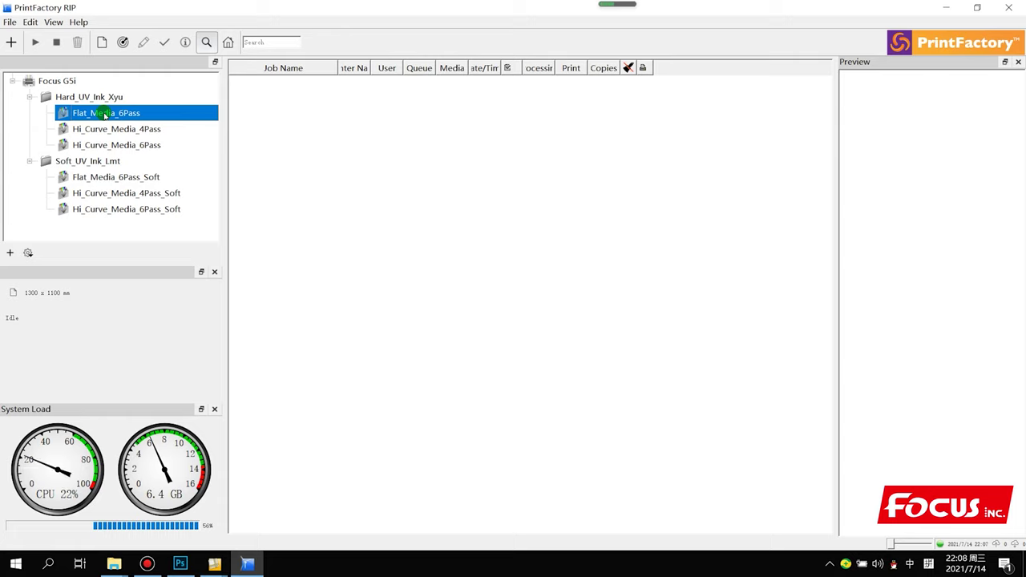
click(104, 130)
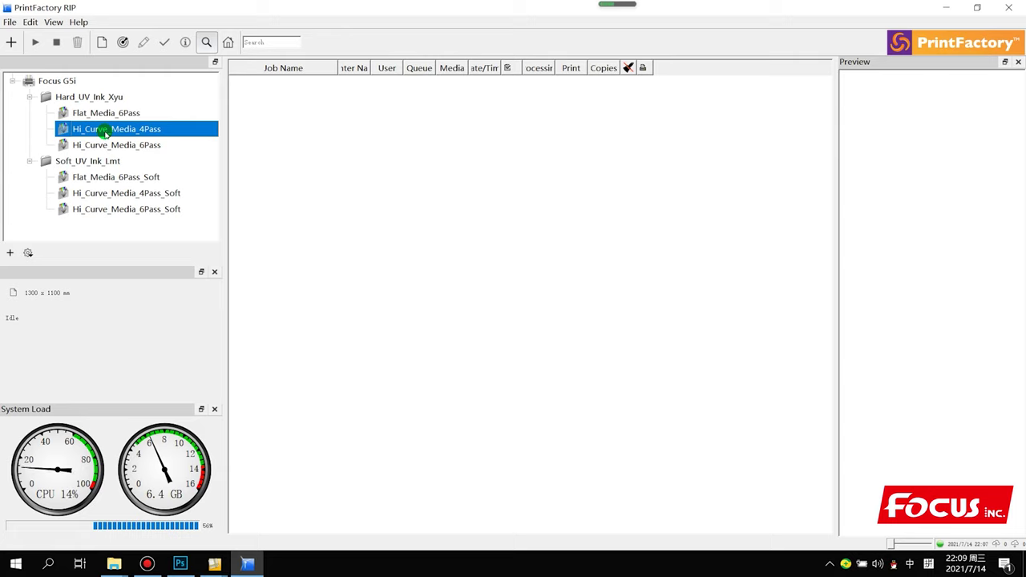
click(121, 113)
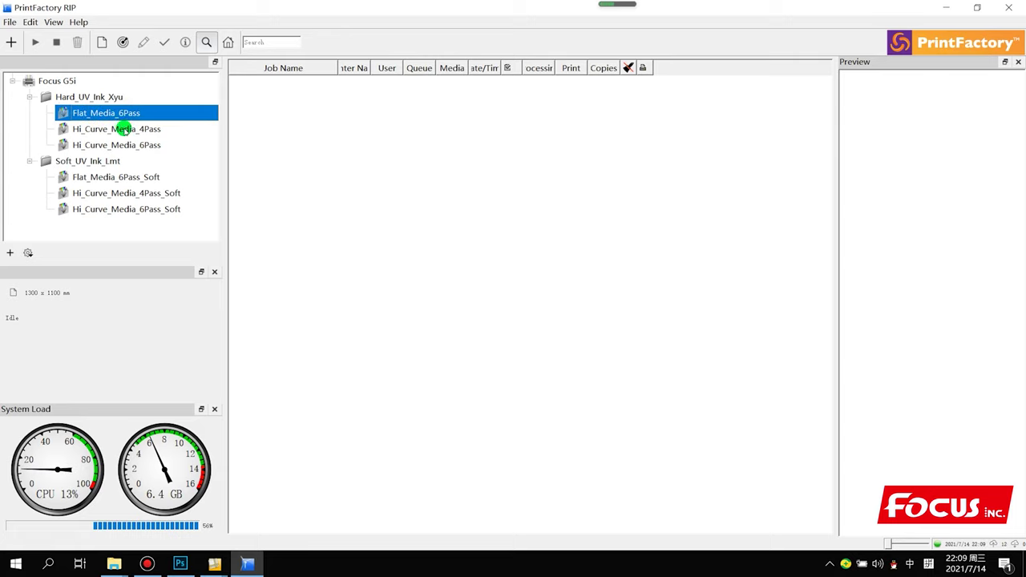
click(127, 129)
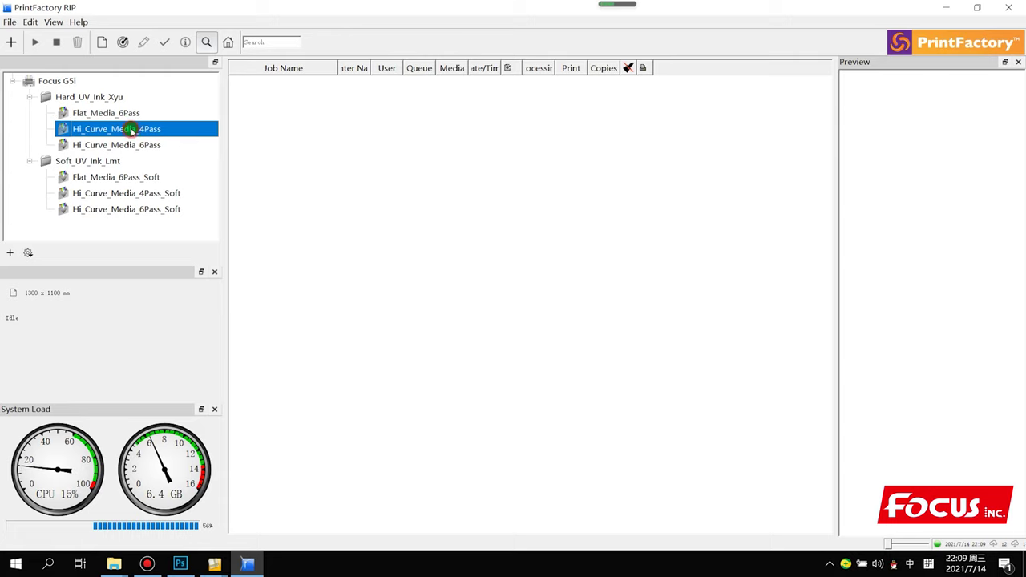
click(132, 114)
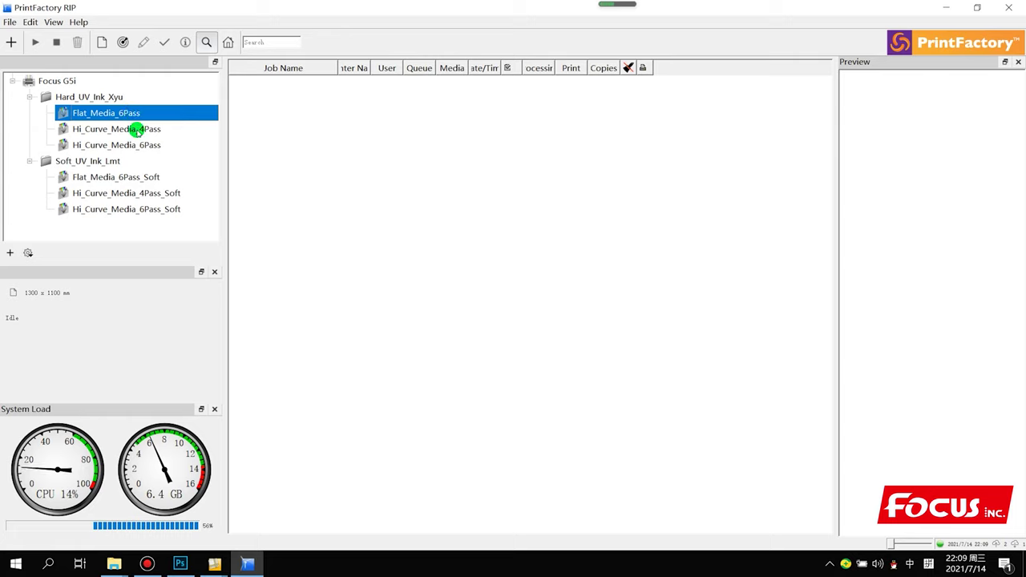
click(142, 132)
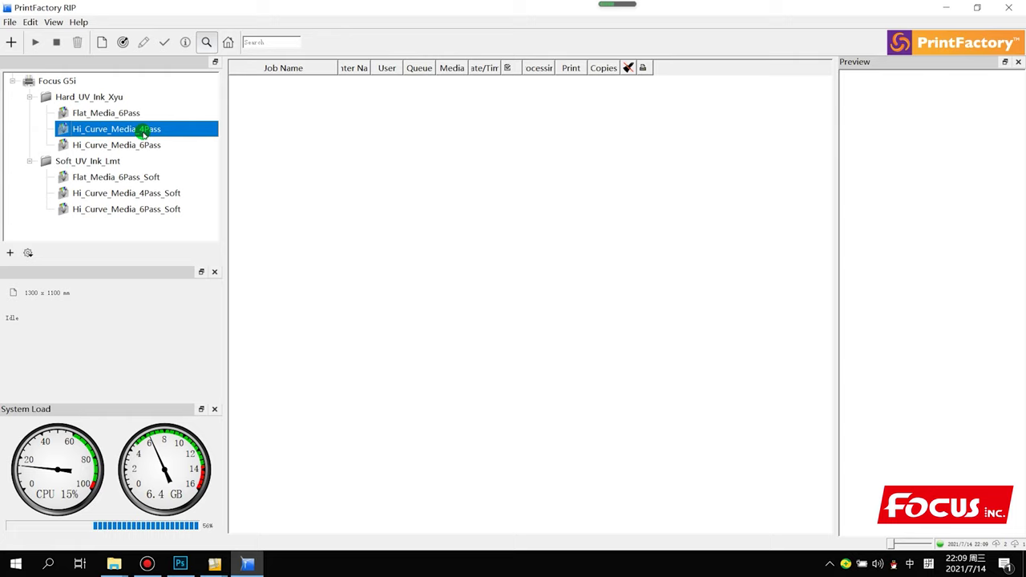
click(140, 113)
click(142, 128)
click(137, 110)
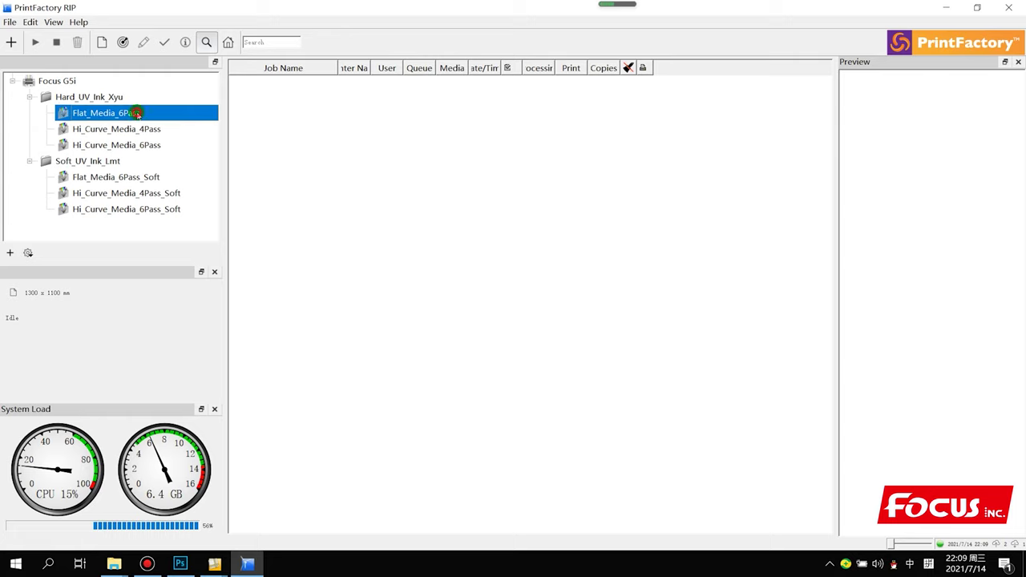
click(137, 129)
click(140, 145)
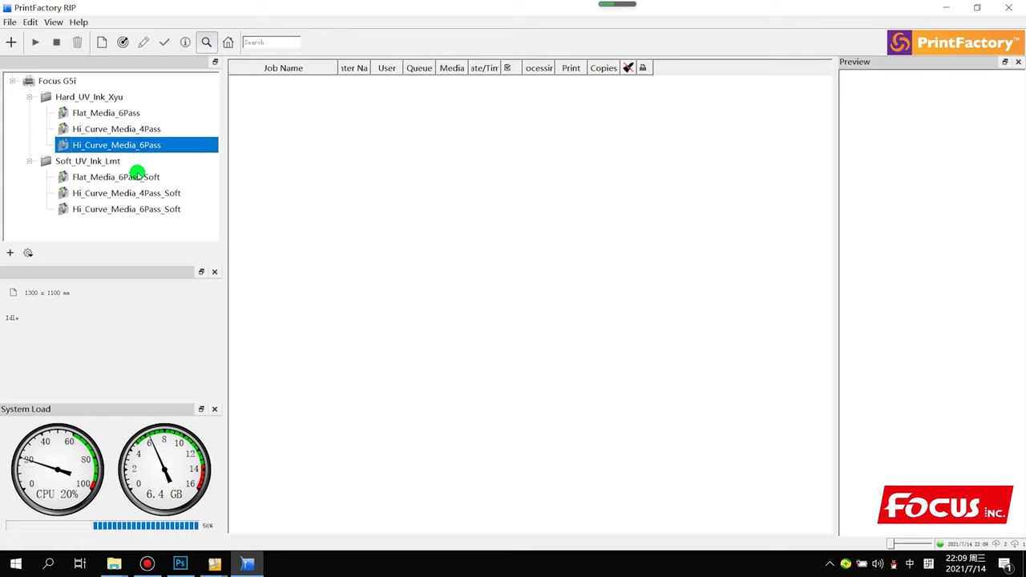
click(138, 176)
click(138, 192)
click(138, 210)
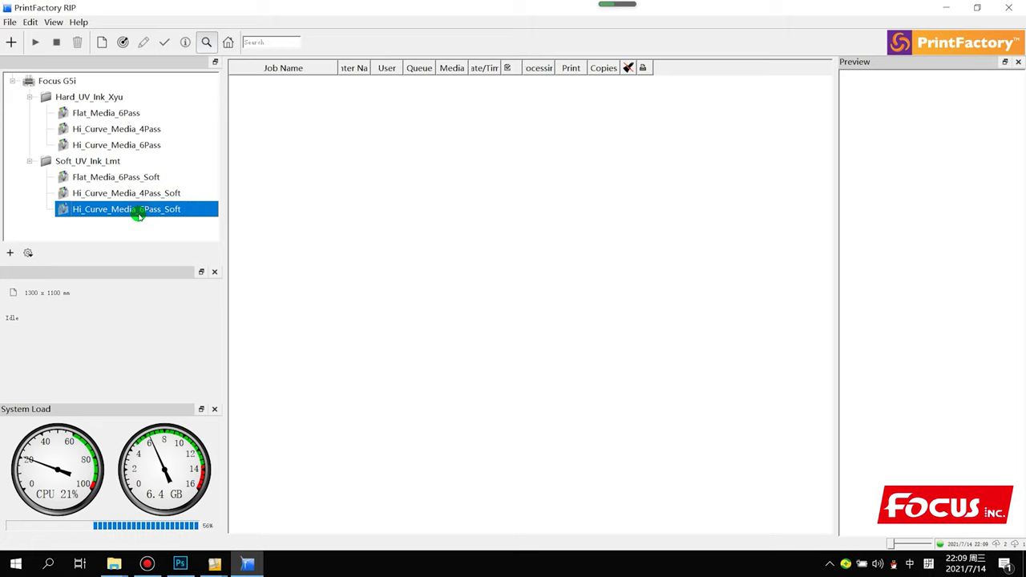
click(145, 130)
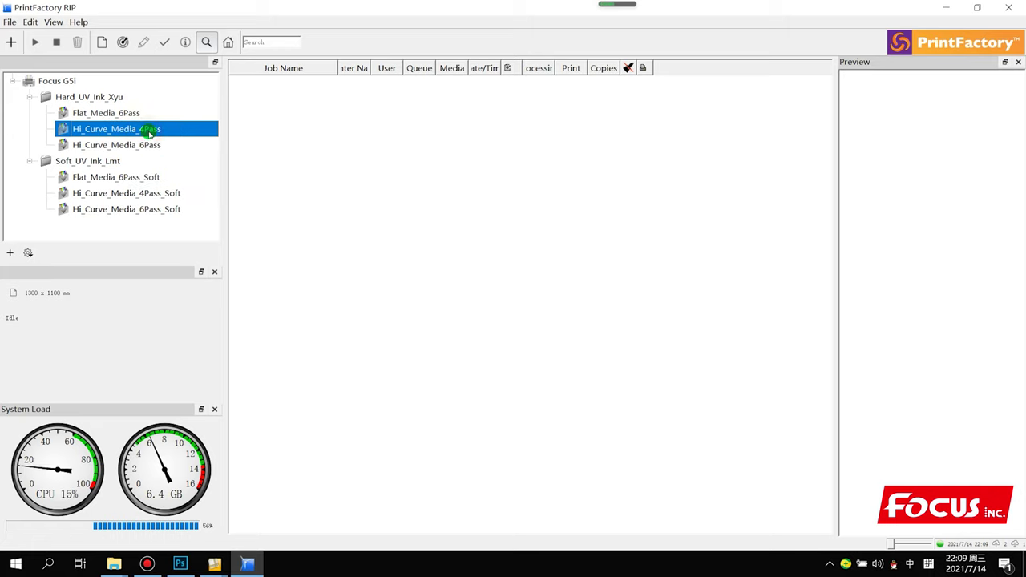
click(135, 114)
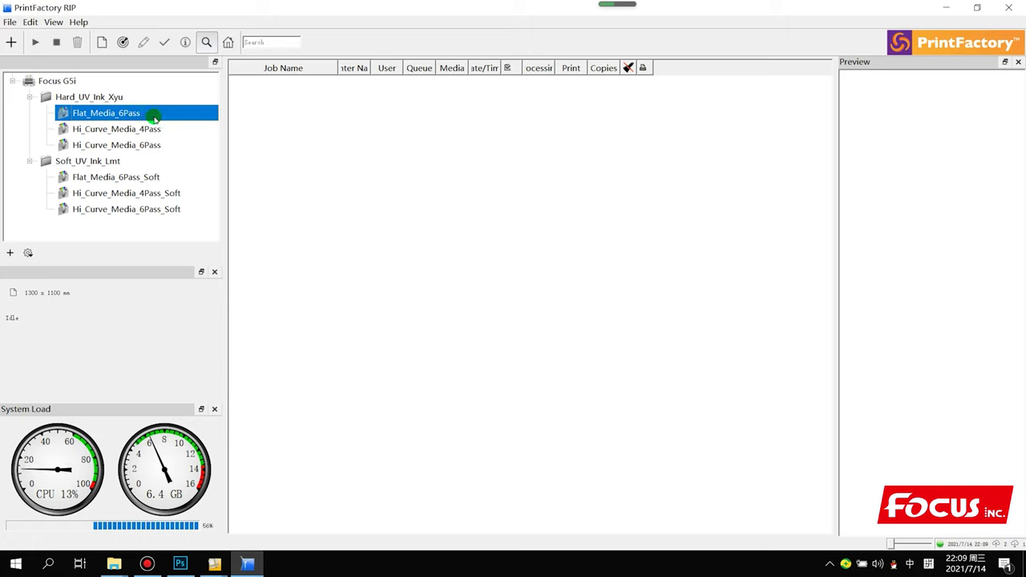
Step: Open Flat_Media_6Pass queue properties and review its folders, error and media settings (1100 mm height)
right_click(163, 118)
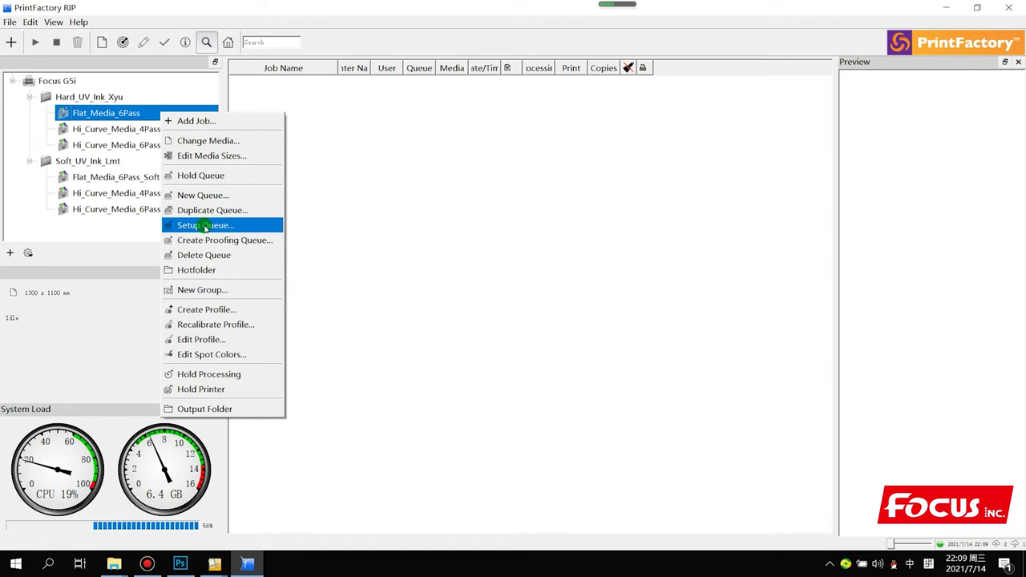
click(205, 226)
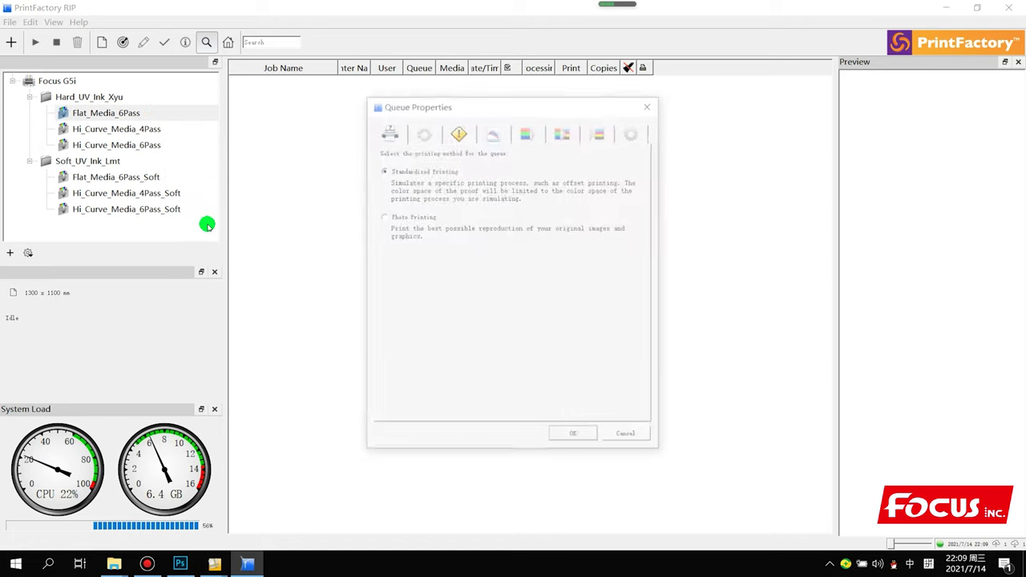
click(420, 133)
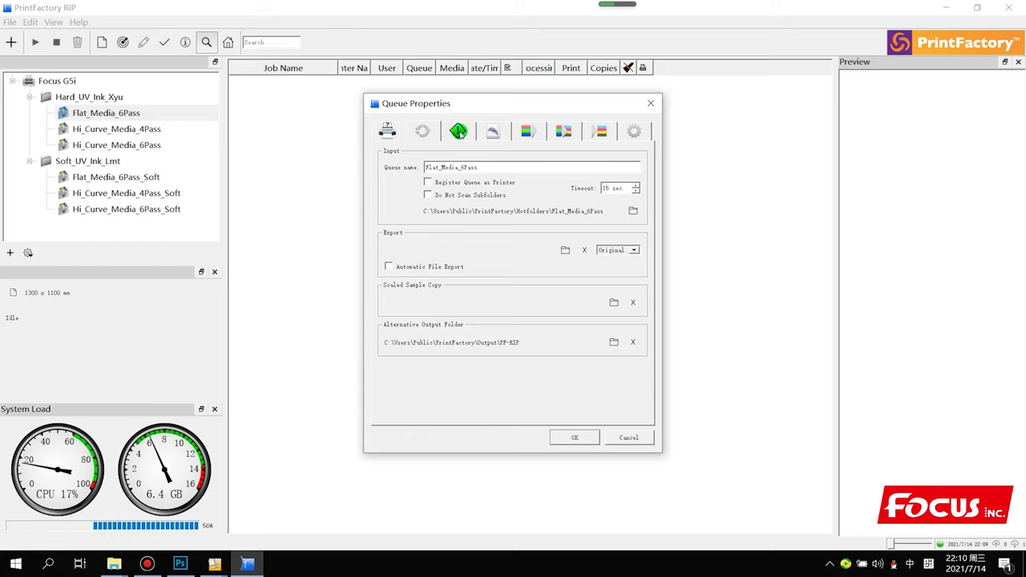
click(459, 133)
click(489, 129)
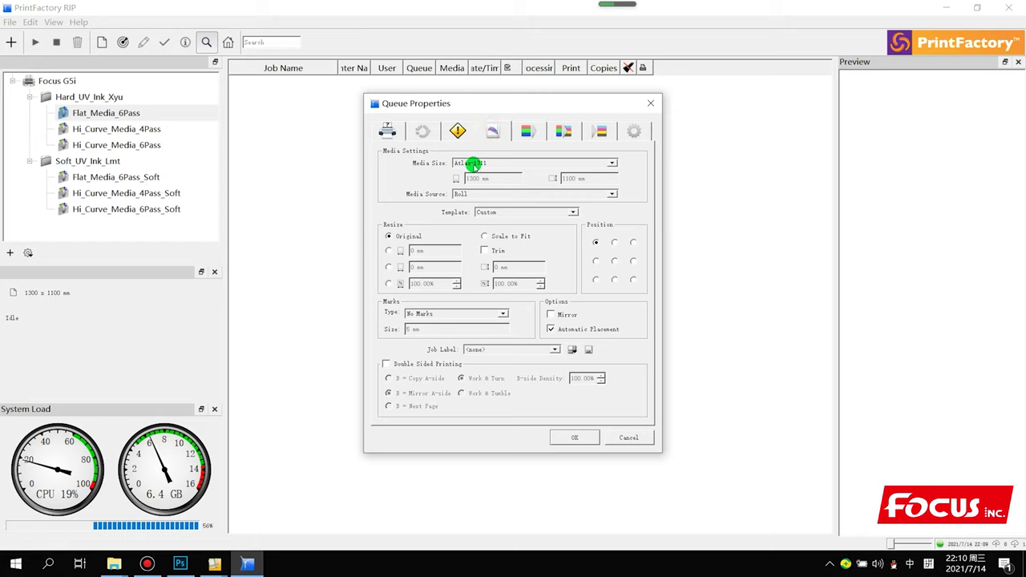
double_click(571, 182)
Step: Review the colour profile, reference profile, output media and ink set settings, then cancel unchanged
click(526, 132)
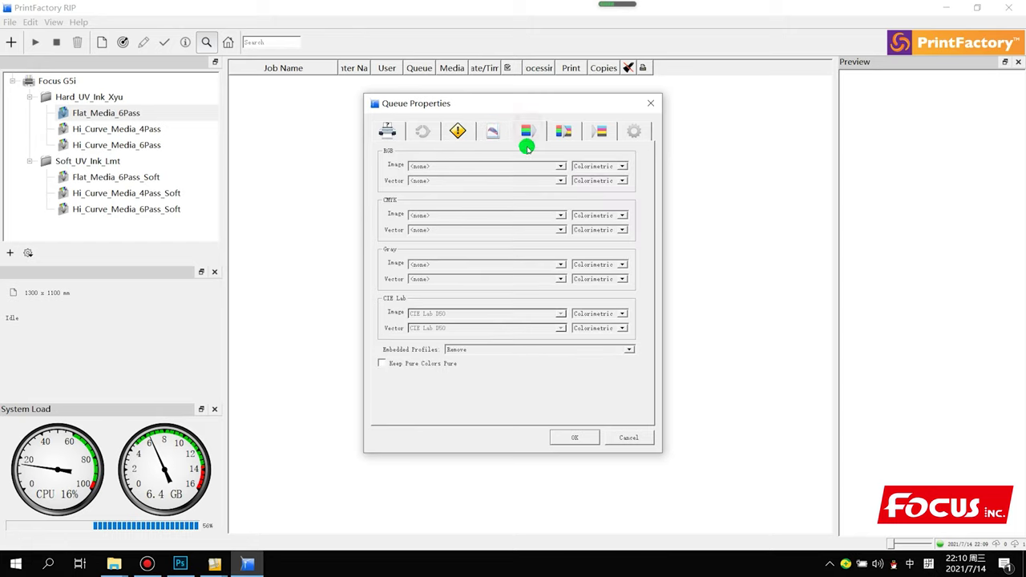
click(563, 132)
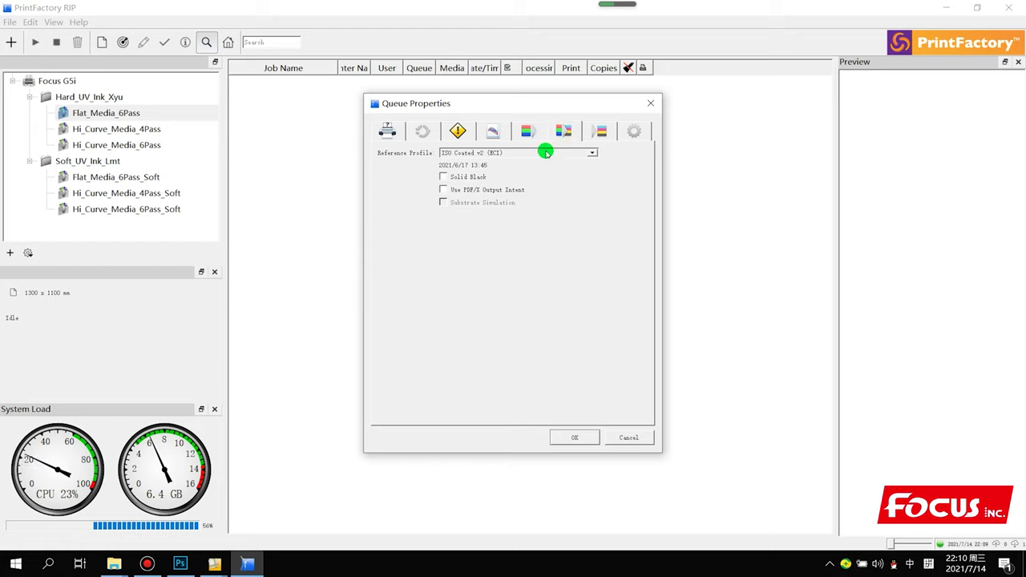
click(599, 131)
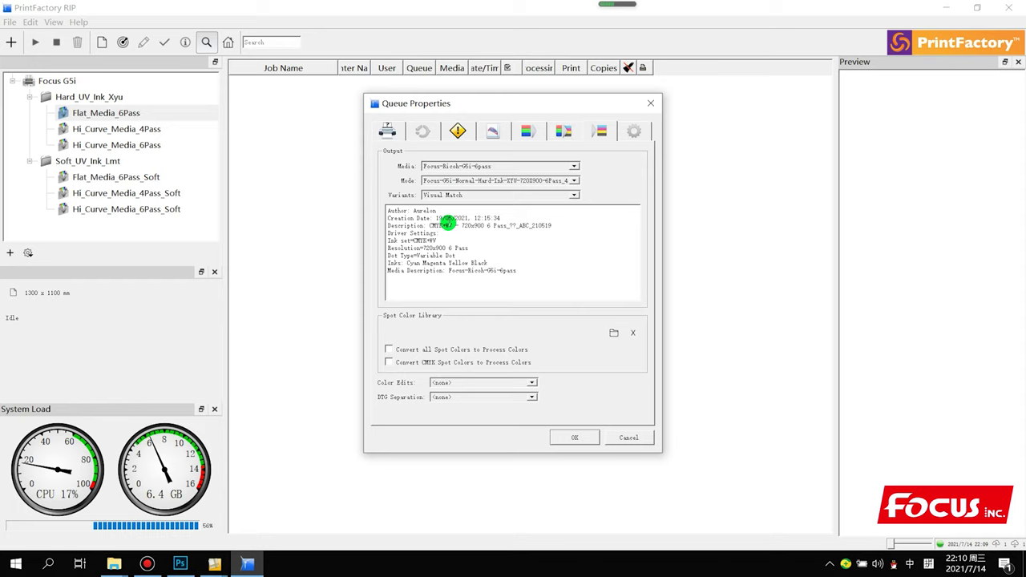
click(630, 132)
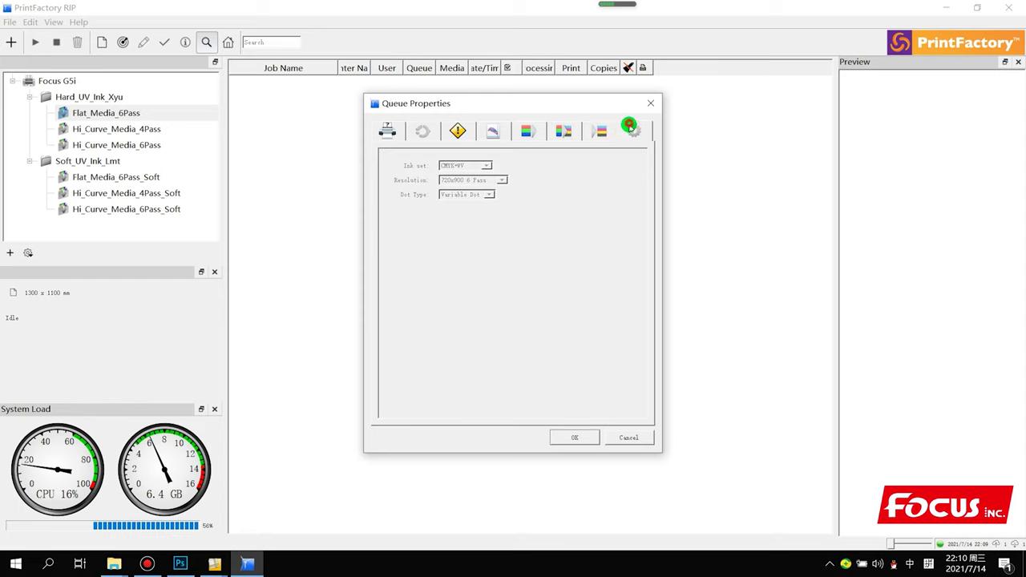
click(607, 132)
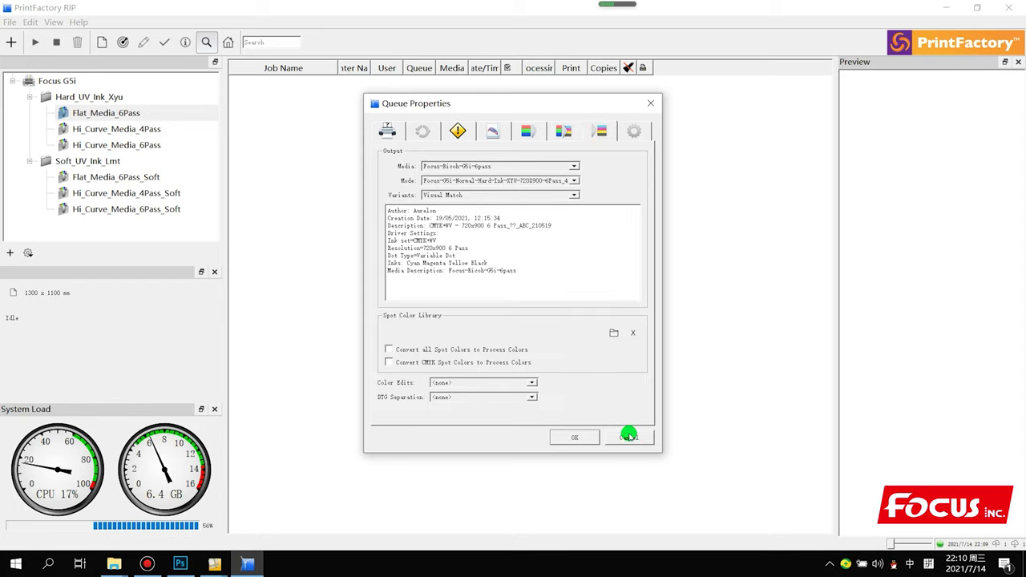
click(630, 437)
Step: Click through the Hard_UV_Ink_Xyu queues and open the Hi_Curve_Media_6Pass context menu
drag(112, 207, 119, 142)
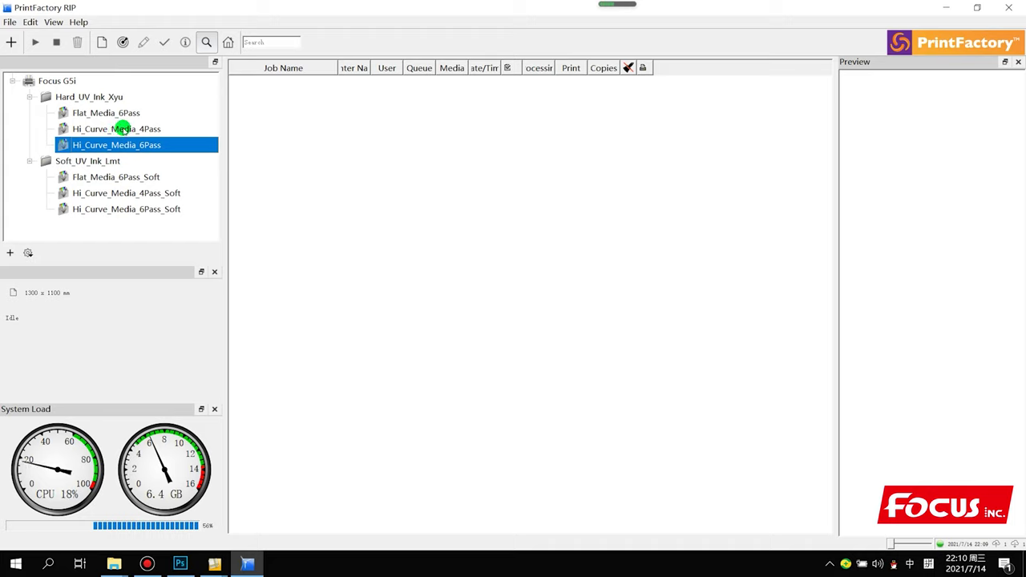
click(280, 199)
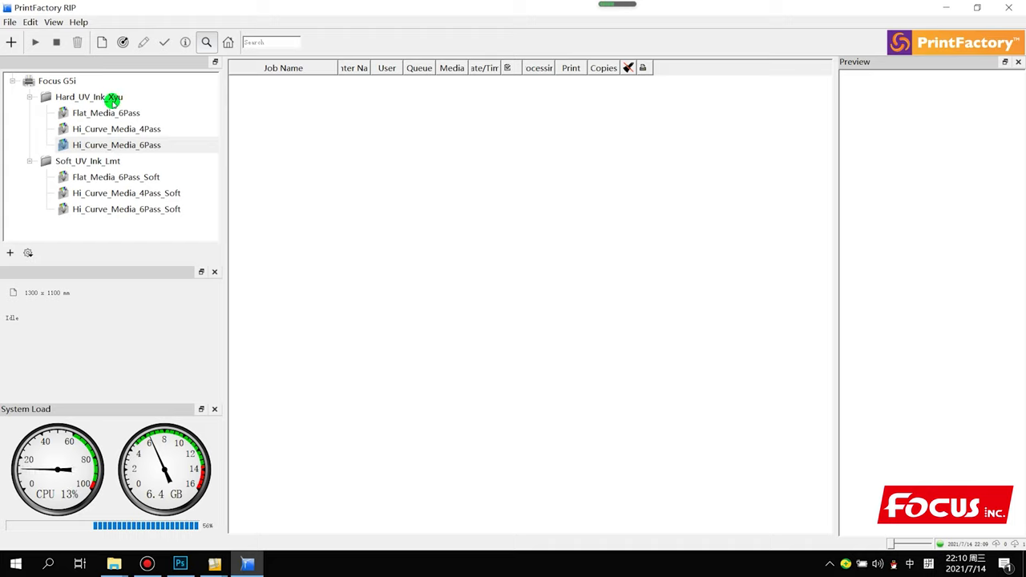
click(113, 97)
click(114, 114)
click(115, 128)
click(115, 145)
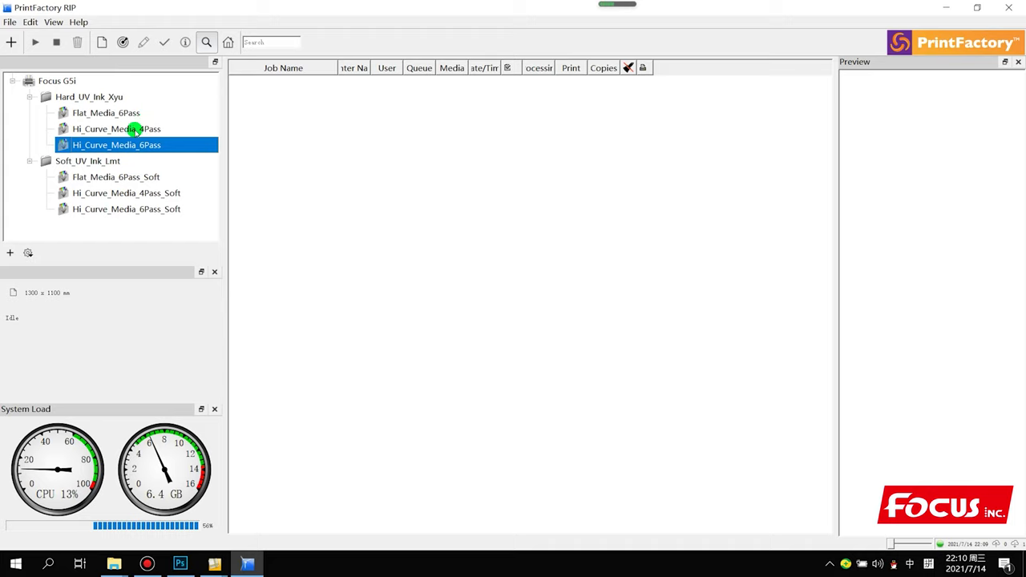
click(135, 128)
click(137, 114)
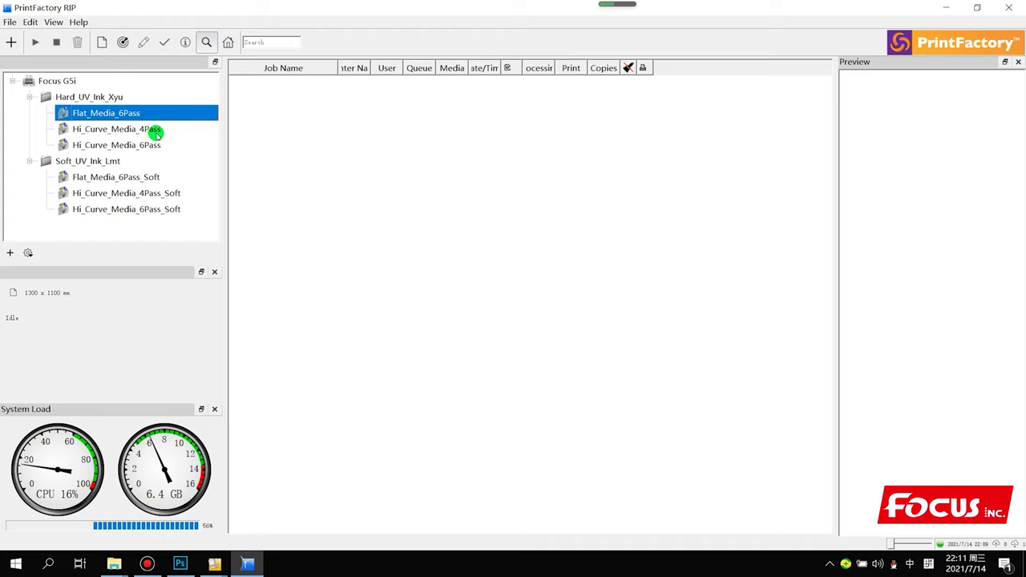
click(158, 148)
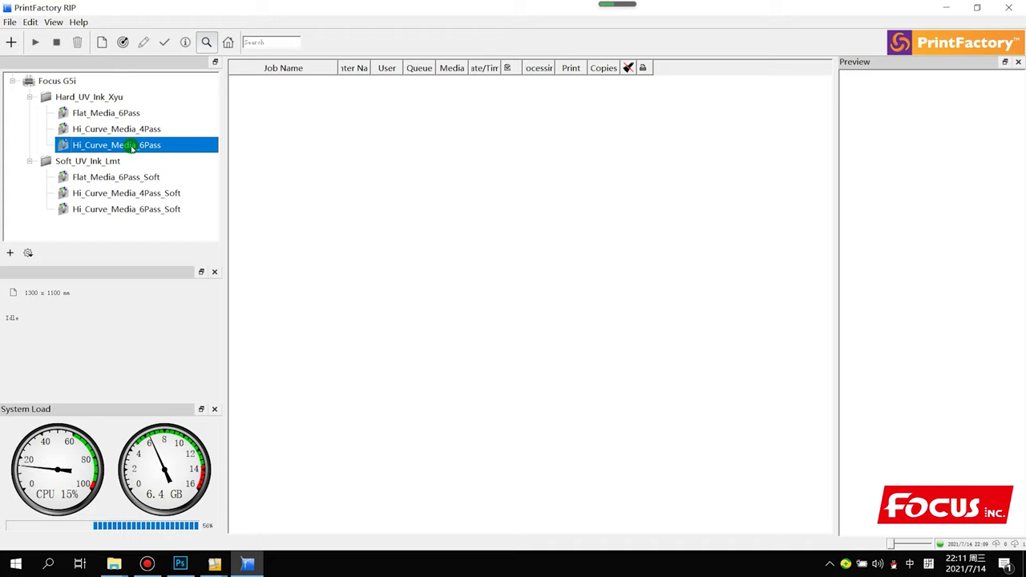
click(79, 96)
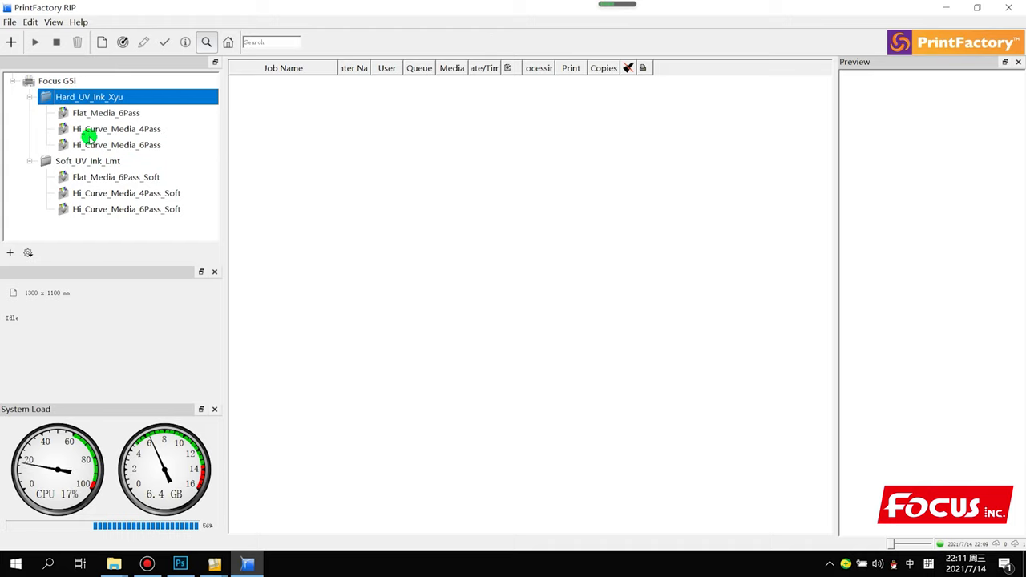
click(91, 145)
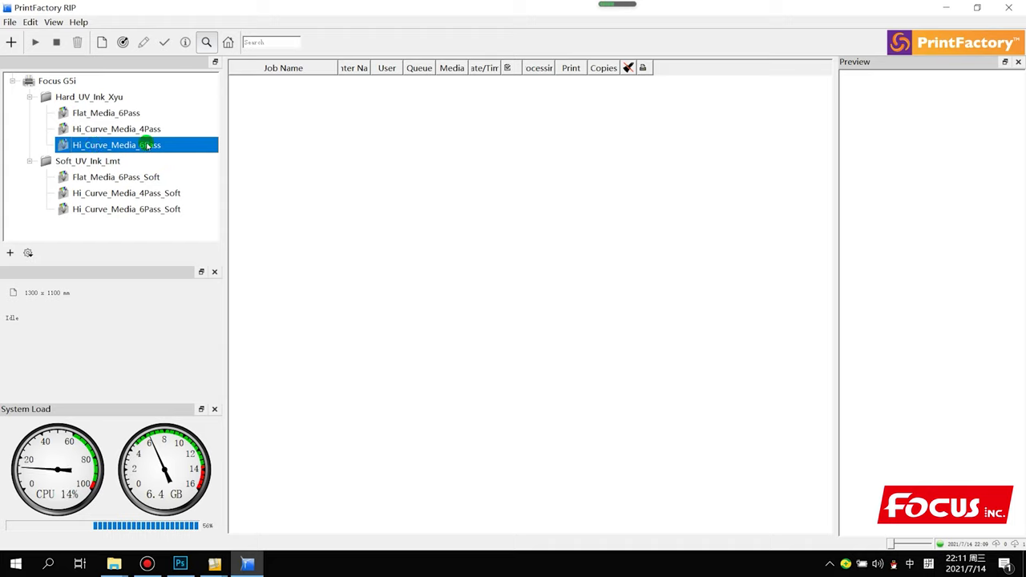
right_click(149, 145)
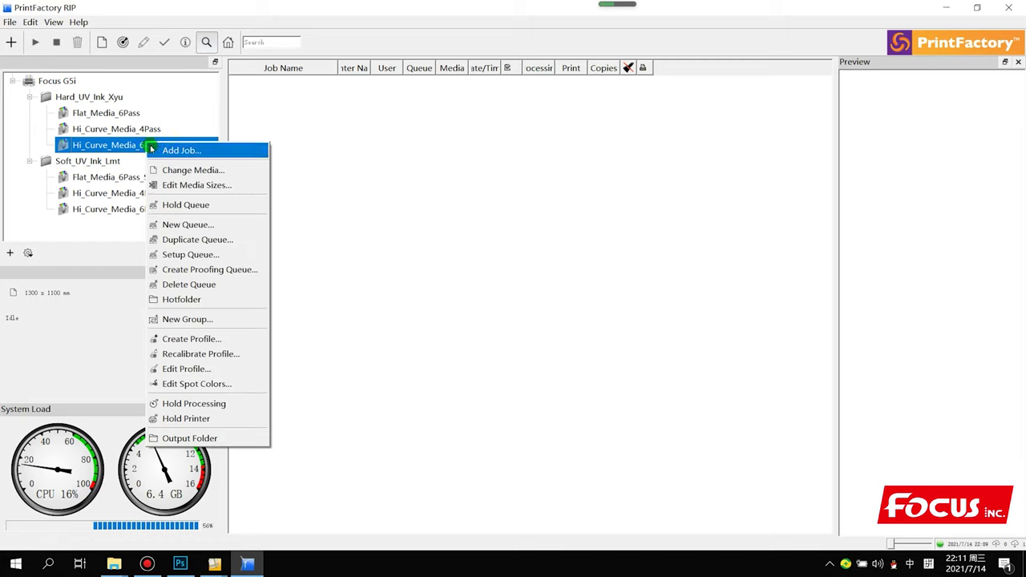
Step: Add a new job and select the TEST File girl-W-V image in the Open File dialog
click(158, 150)
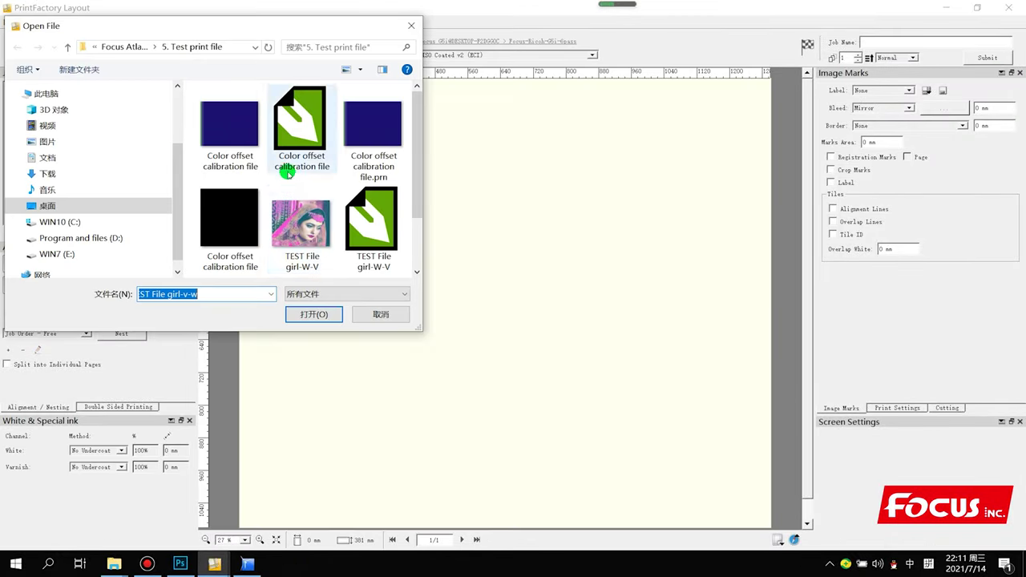
scroll(286, 230, down, 1)
click(353, 224)
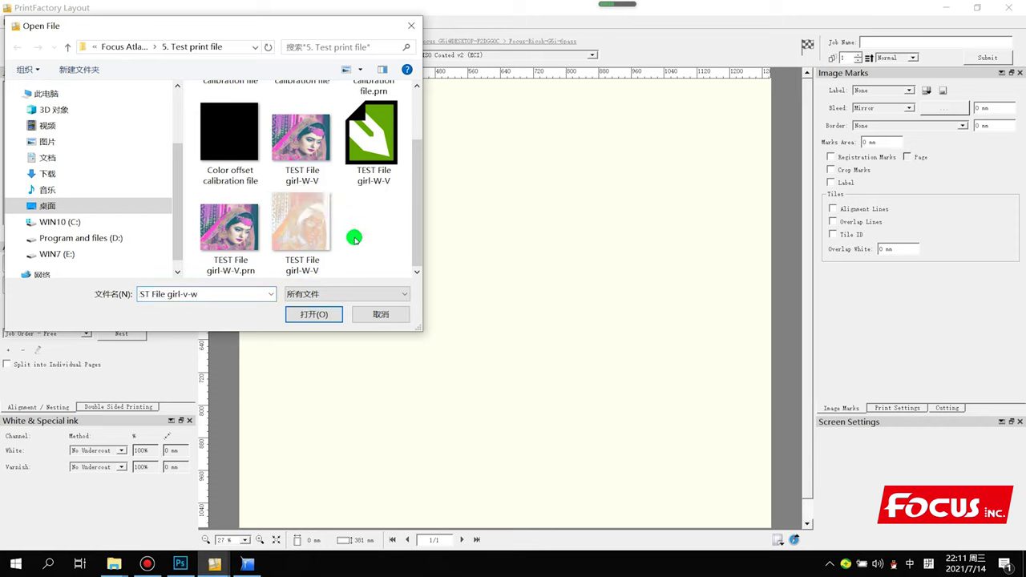
click(313, 236)
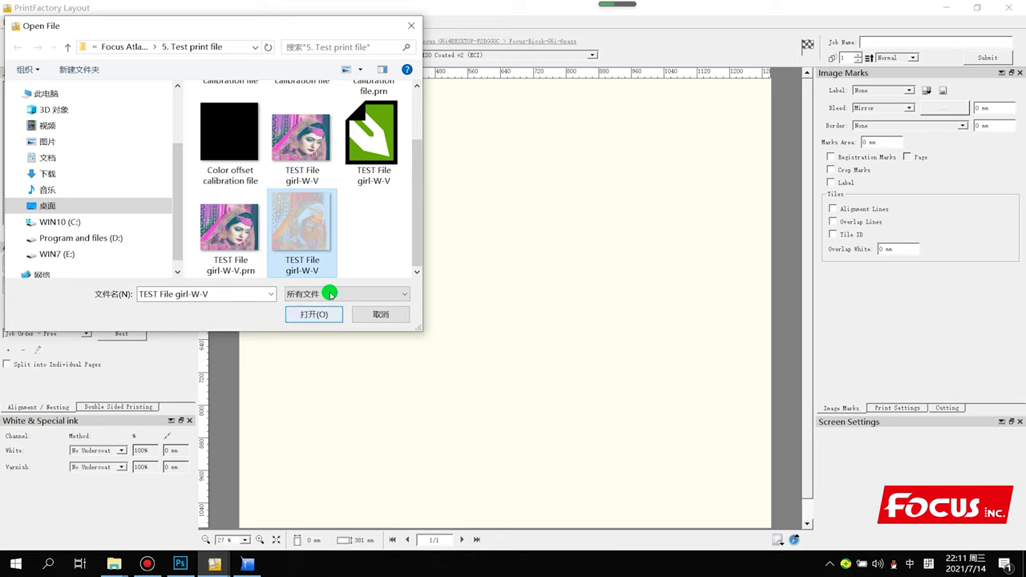
Step: Review the TEST File girl-W-V TIF's properties, then switch to Photoshop to inspect it
right_click(309, 244)
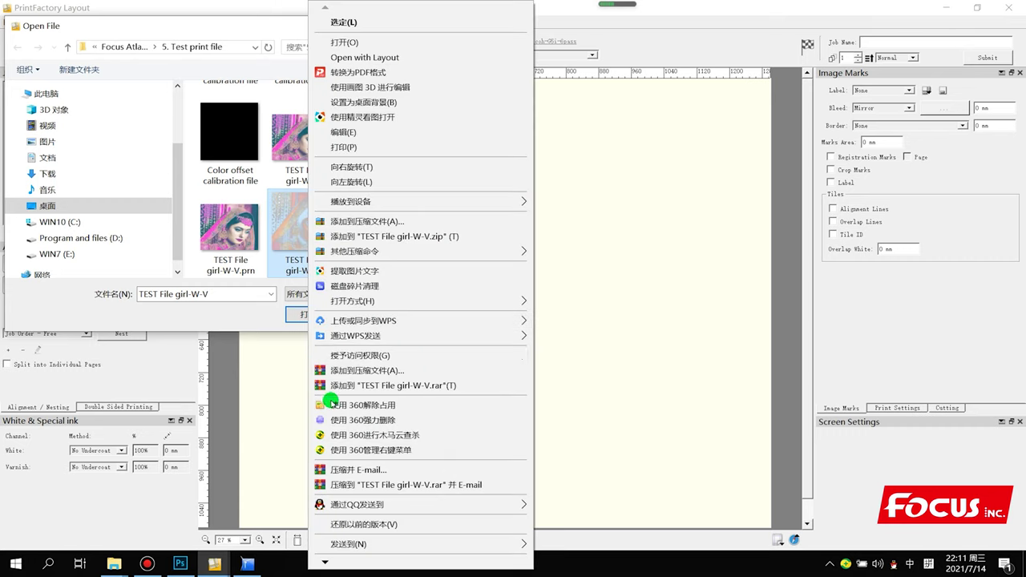
mouse_move(326, 563)
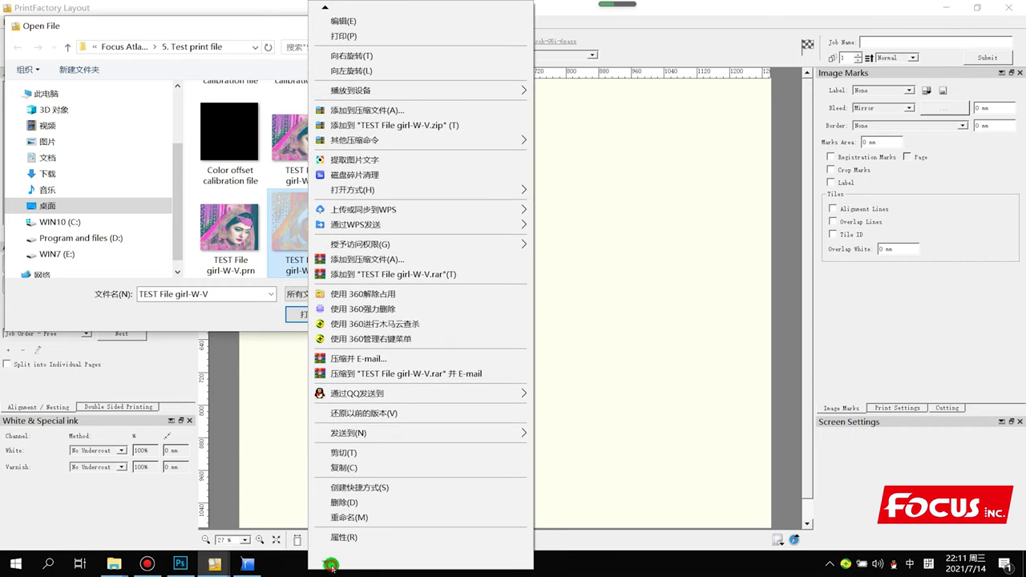
click(345, 537)
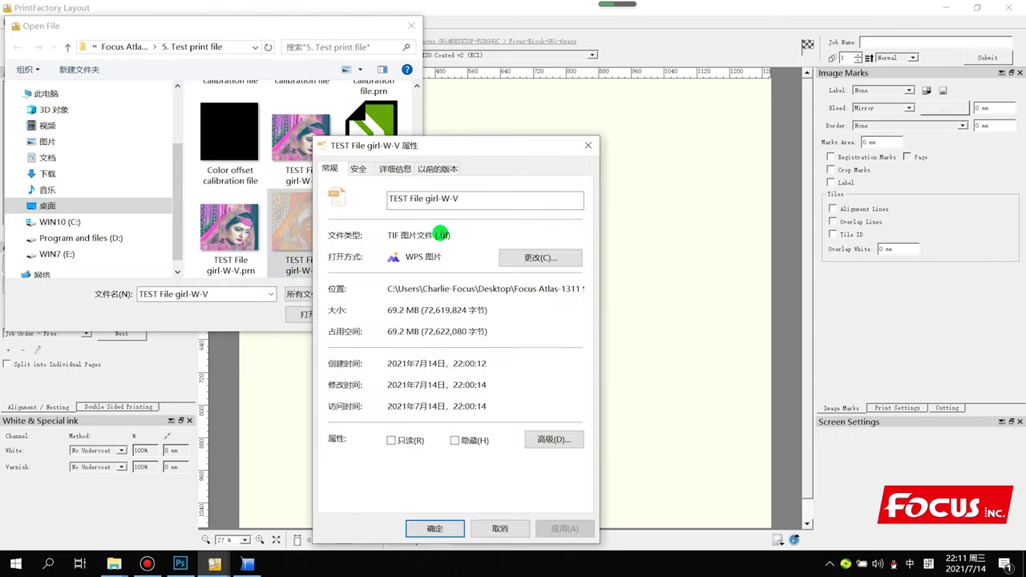
click(588, 145)
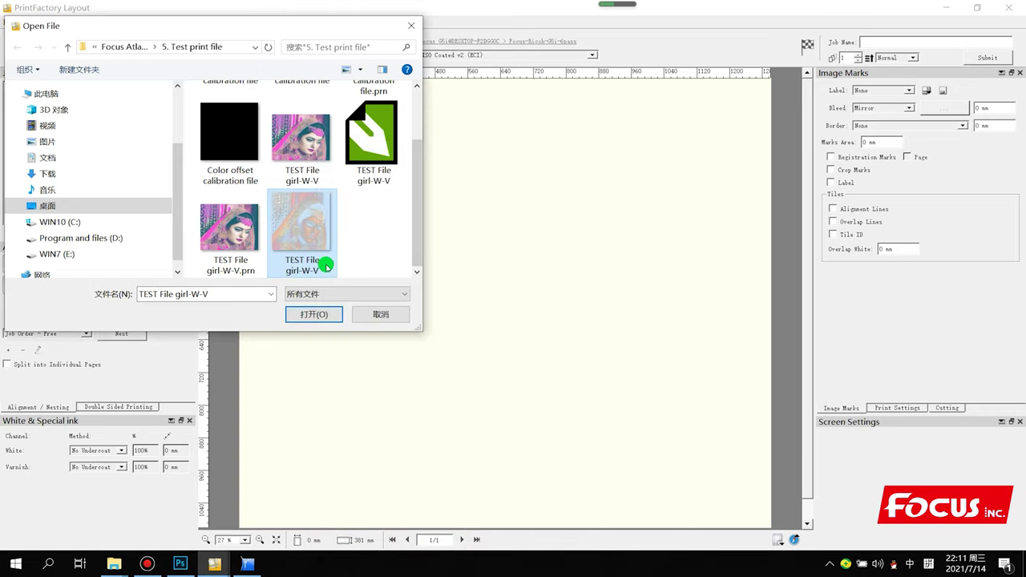
mouse_move(334, 263)
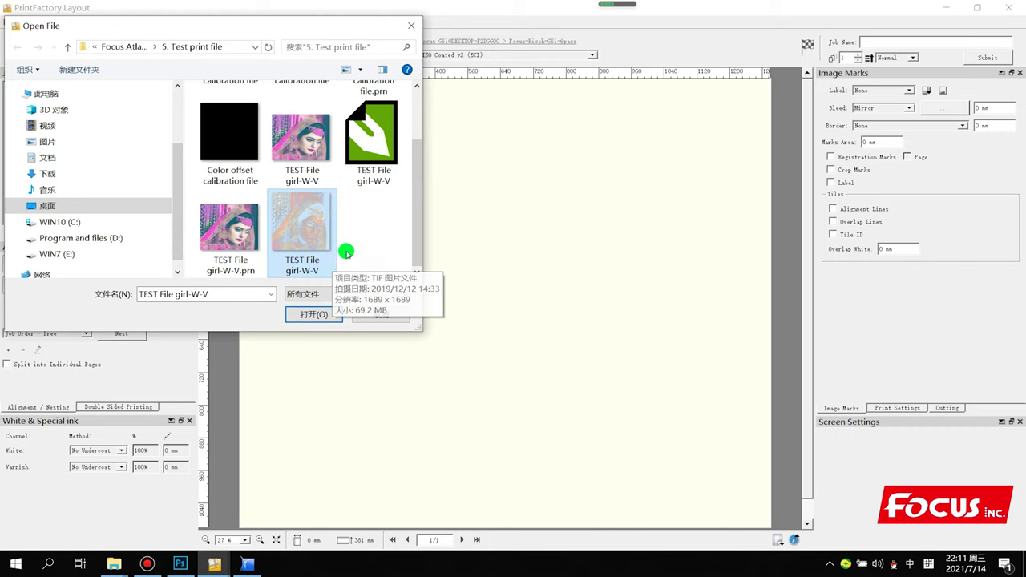
click(181, 564)
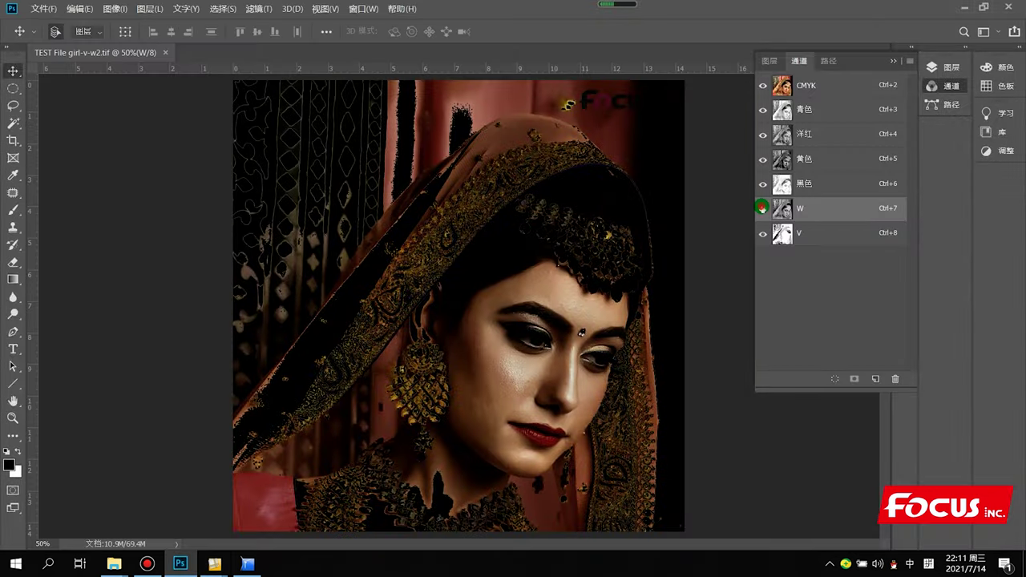
click(763, 208)
click(763, 233)
click(763, 208)
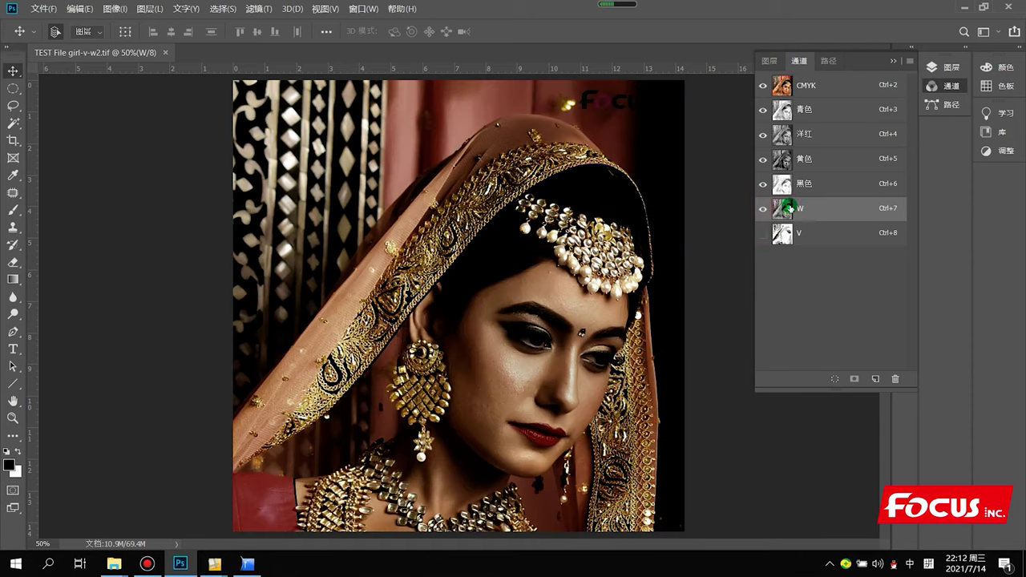
click(763, 233)
click(763, 208)
click(763, 233)
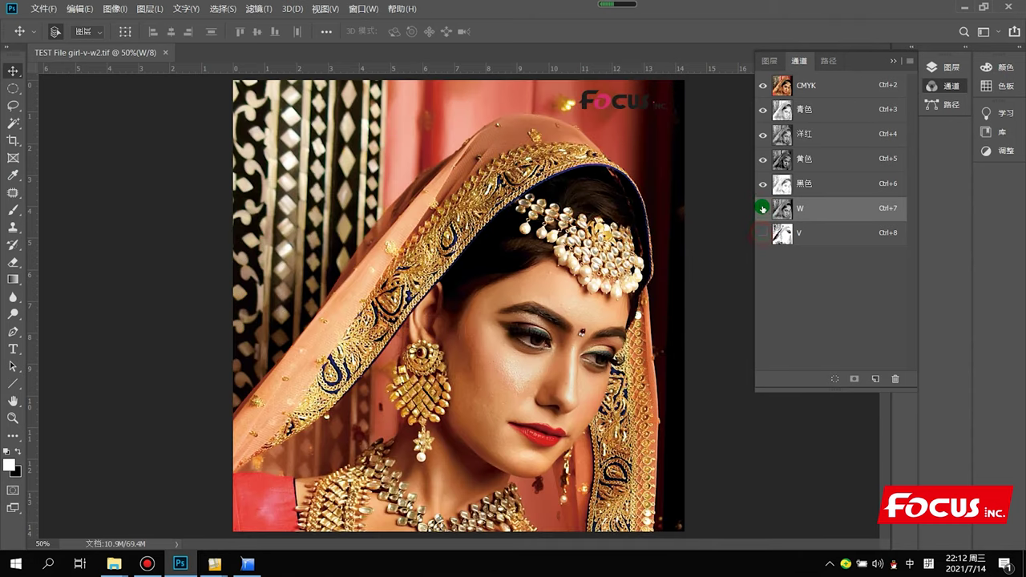
click(763, 208)
click(763, 234)
click(762, 234)
click(762, 234)
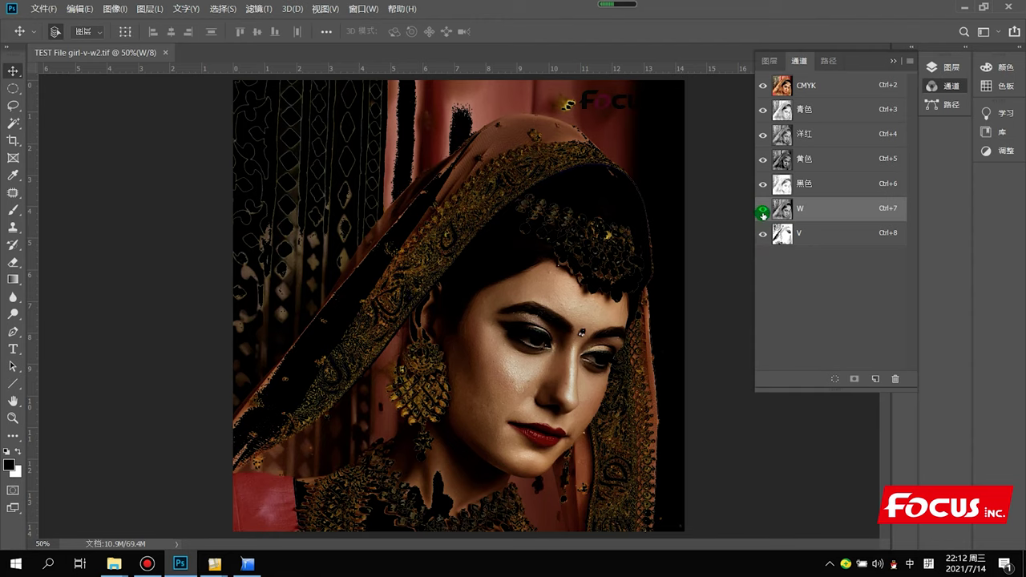
click(763, 210)
click(763, 233)
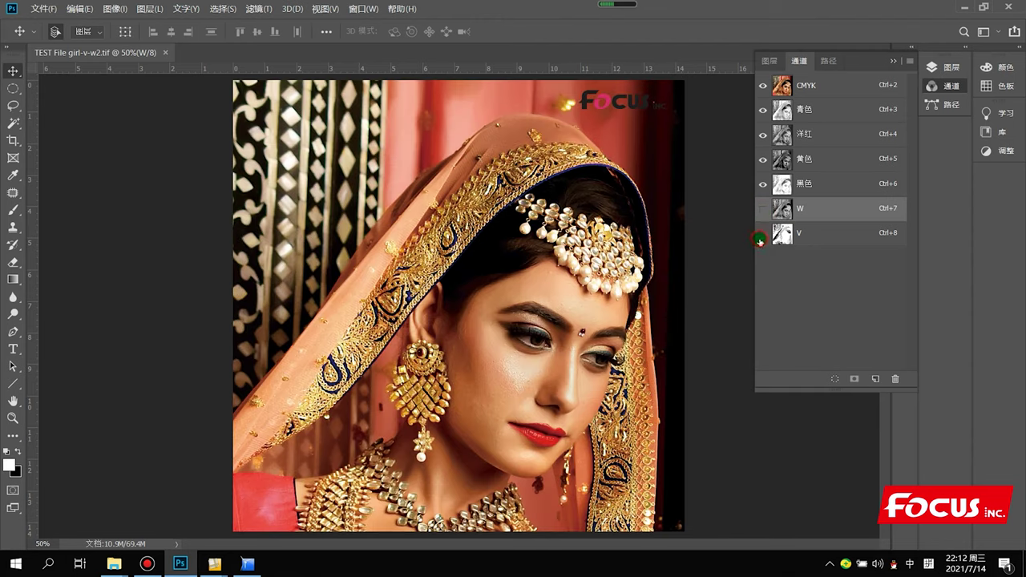
click(761, 209)
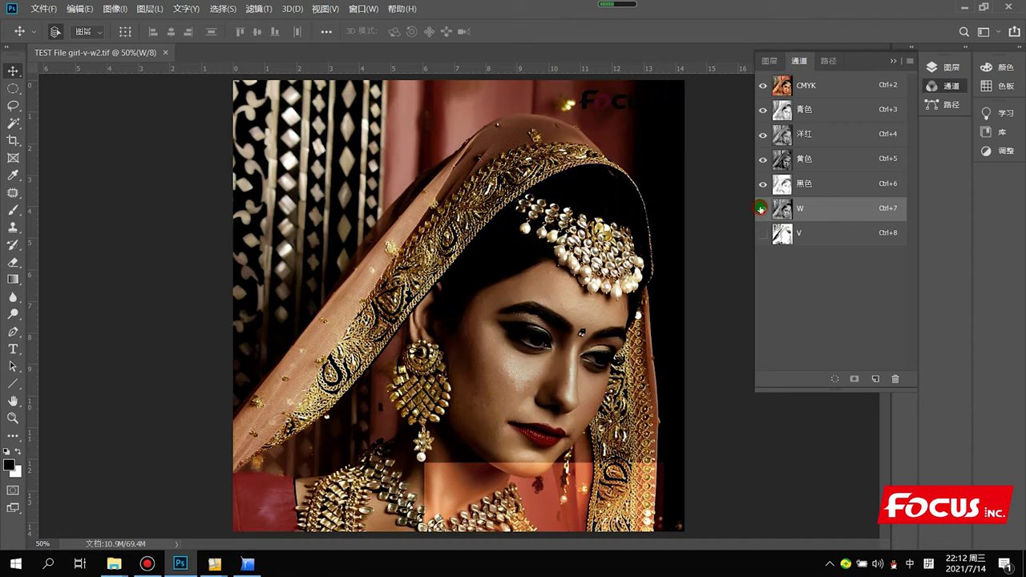
click(763, 234)
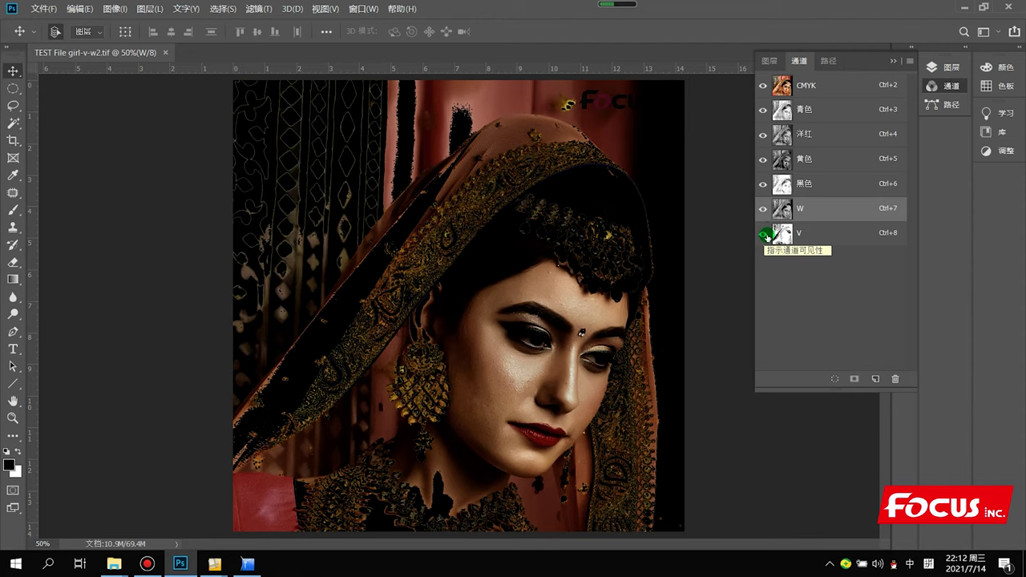
click(763, 234)
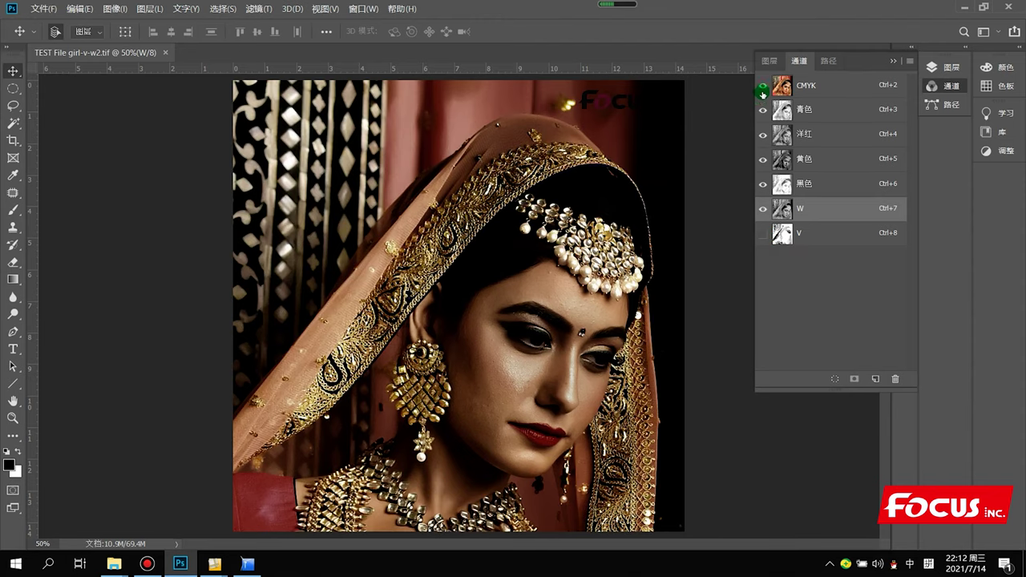
click(763, 85)
click(762, 208)
click(763, 210)
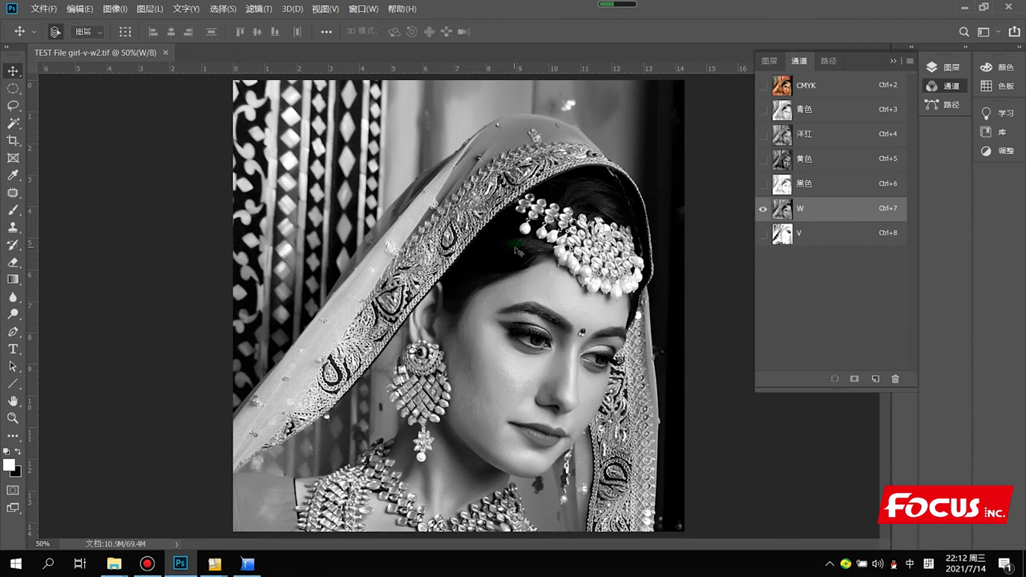
click(762, 233)
click(762, 208)
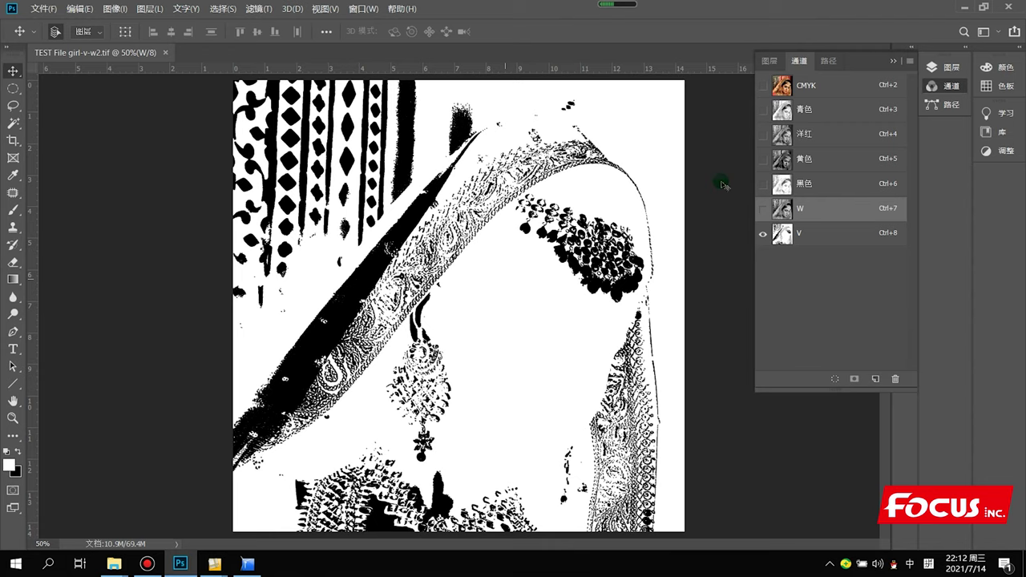
click(763, 210)
click(763, 85)
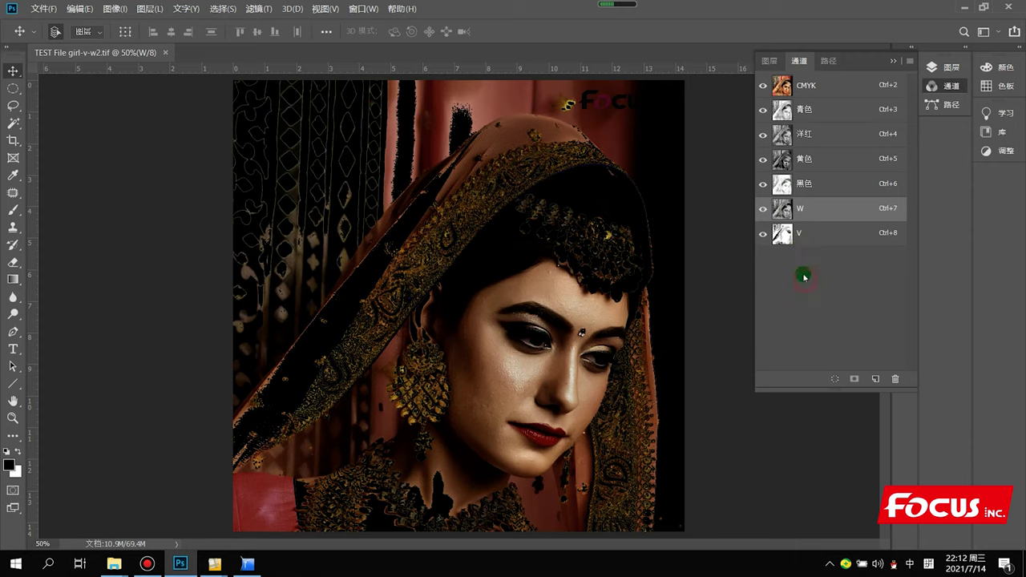
click(964, 6)
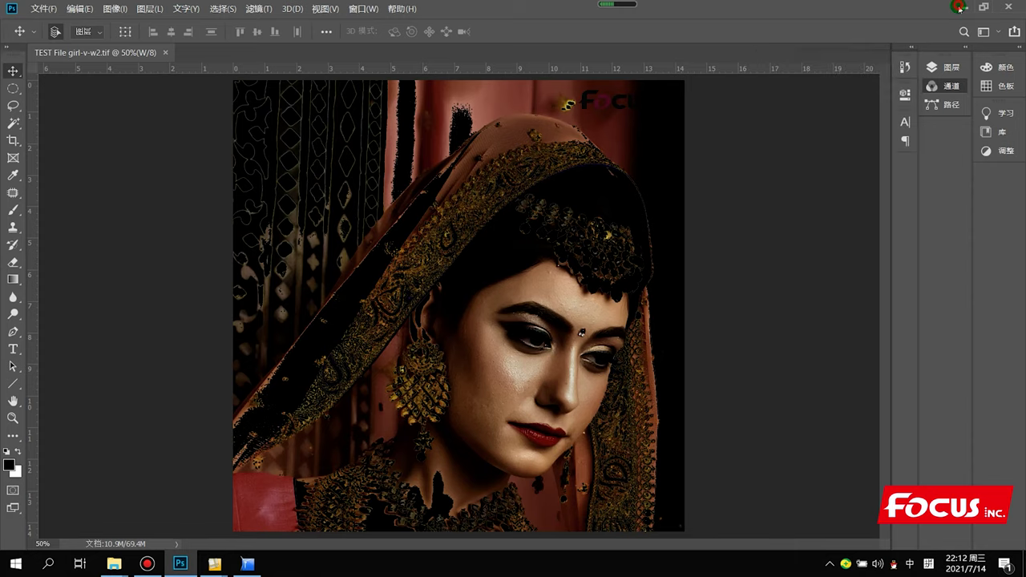
click(302, 232)
Step: Open TEST File girl-W-V and position the image at X 0 mm, Y 0 mm
click(305, 312)
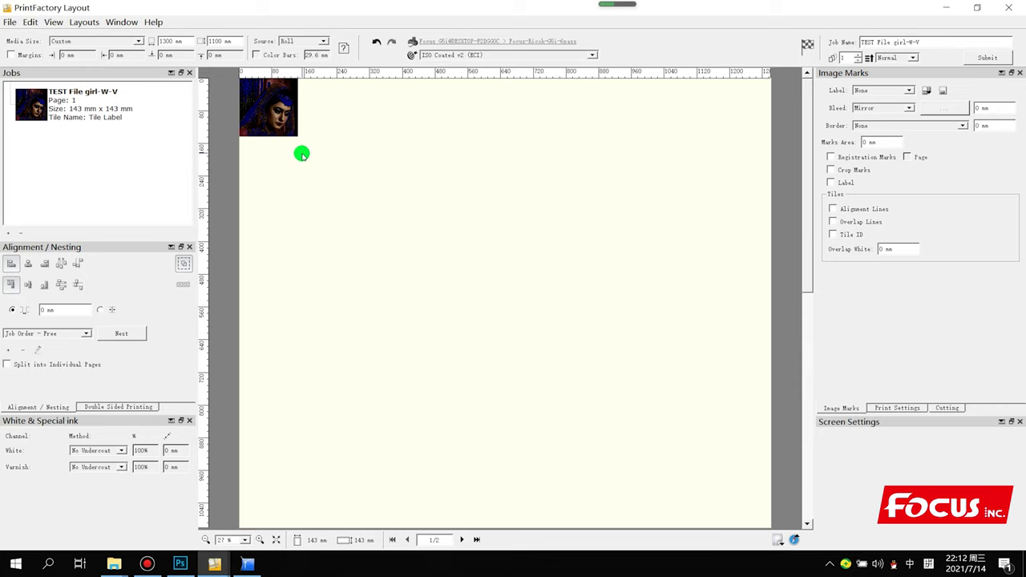
click(244, 81)
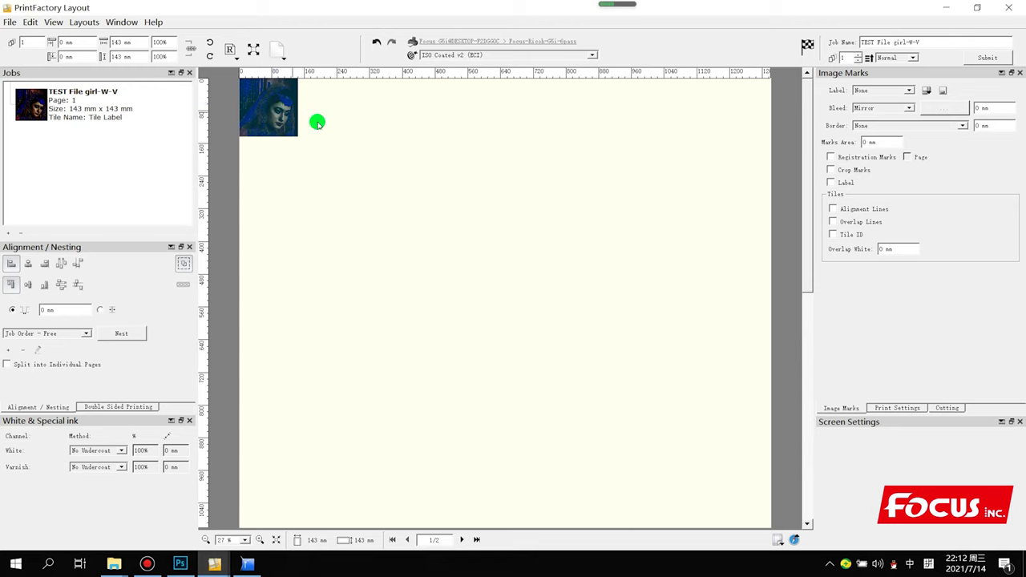
drag(271, 114, 303, 145)
text(0)
click(70, 56)
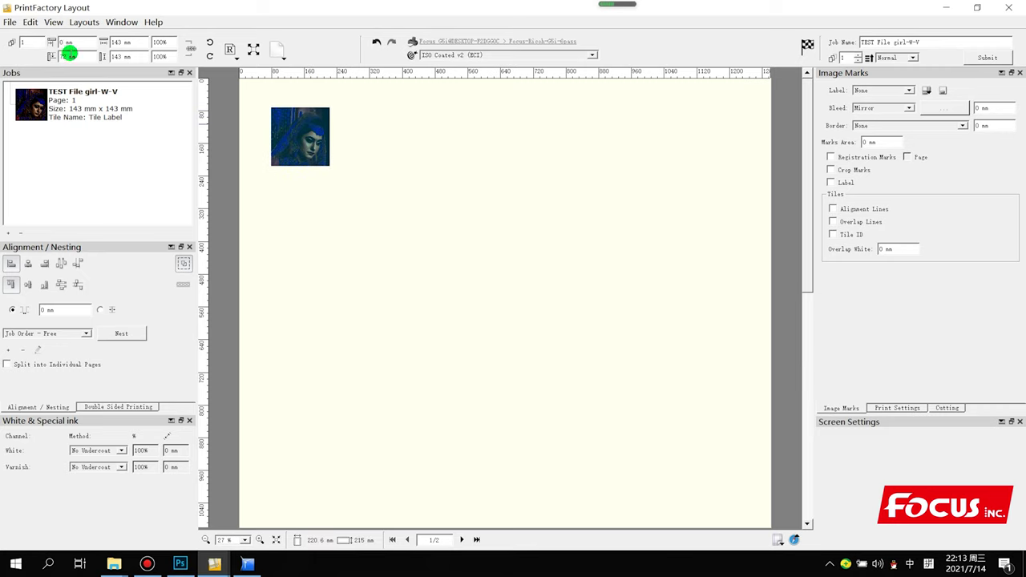
text(0)
click(120, 43)
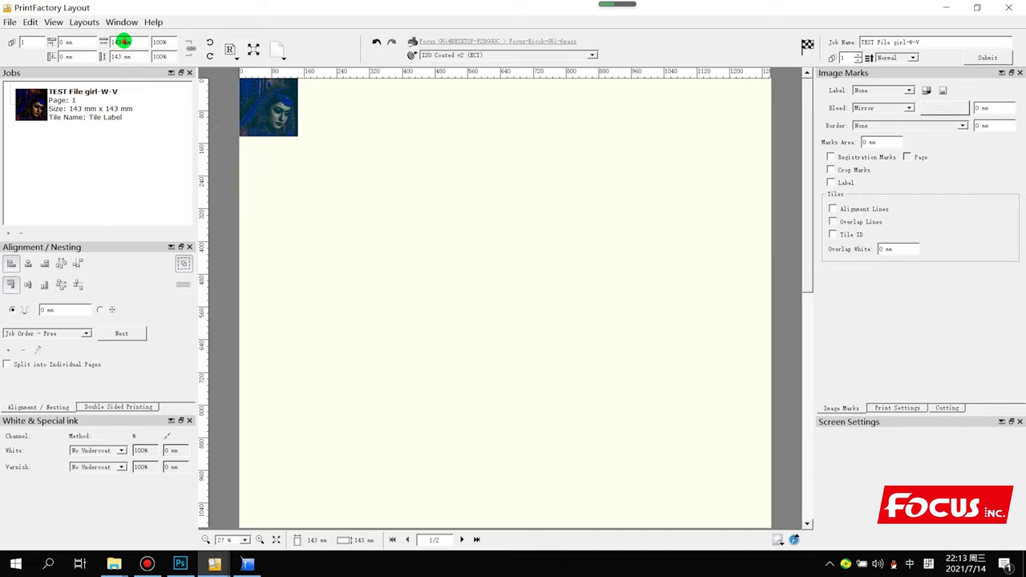
Step: Resize the girl image to 200 mm × 200 mm
click(361, 142)
click(269, 100)
click(122, 45)
click(62, 50)
click(160, 58)
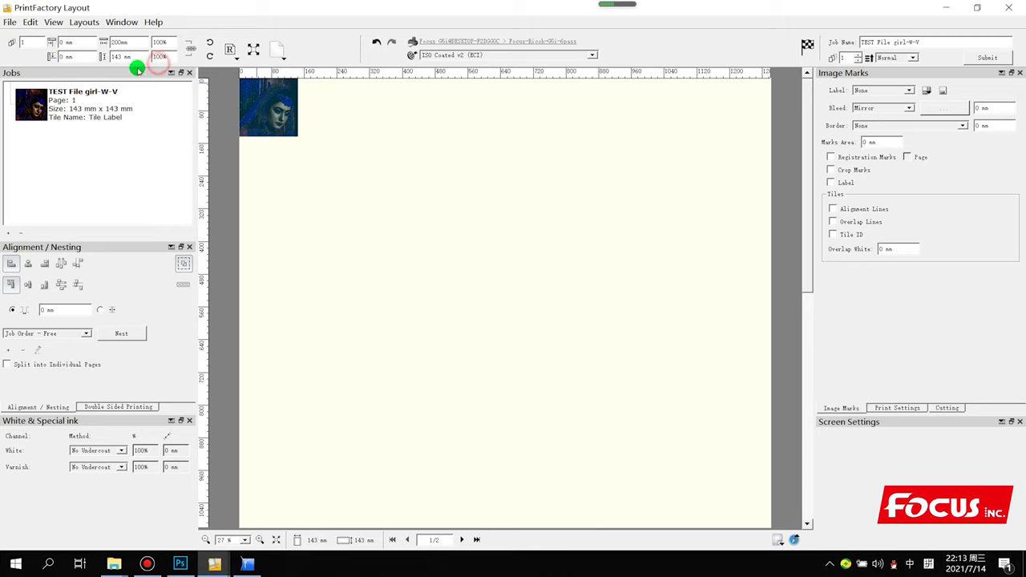
click(329, 133)
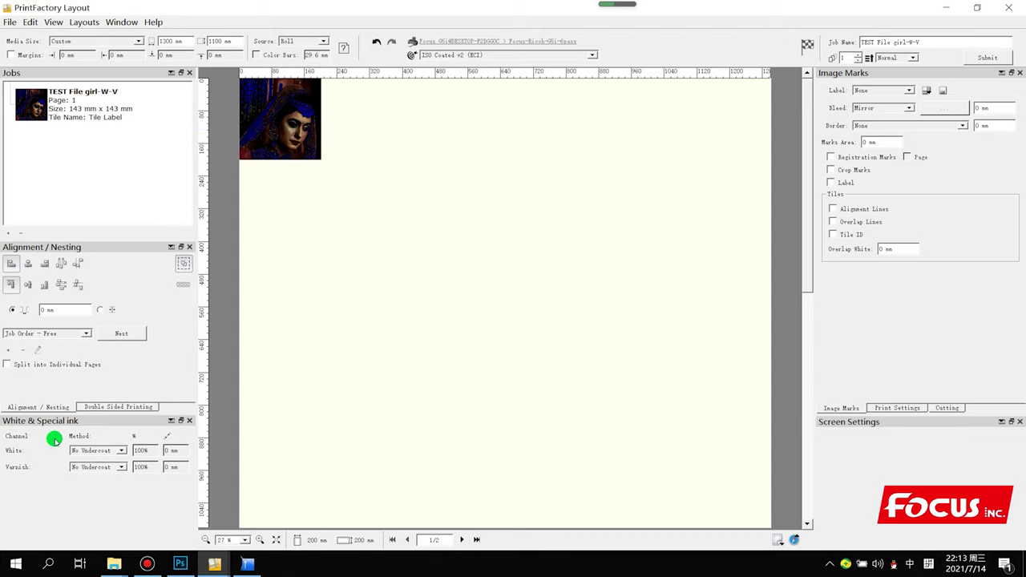
Step: Open the White Method choices, then check the file's channels in Photoshop and return
click(109, 450)
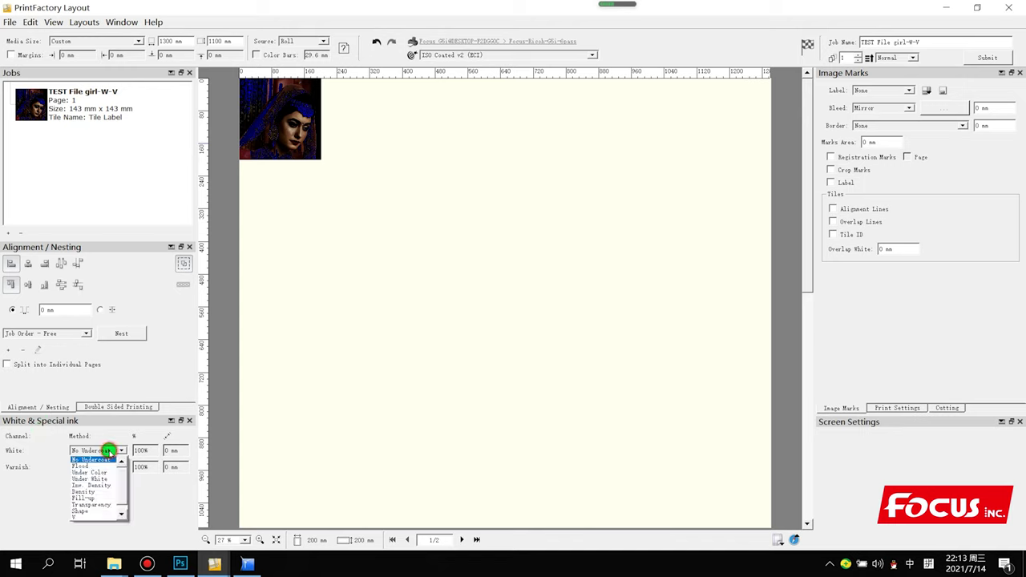
click(106, 458)
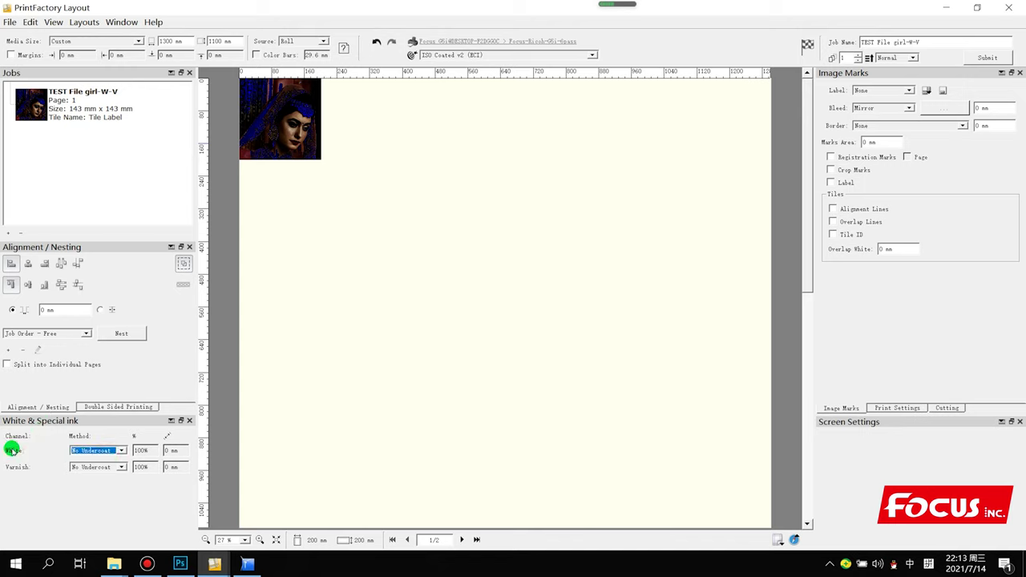
click(111, 451)
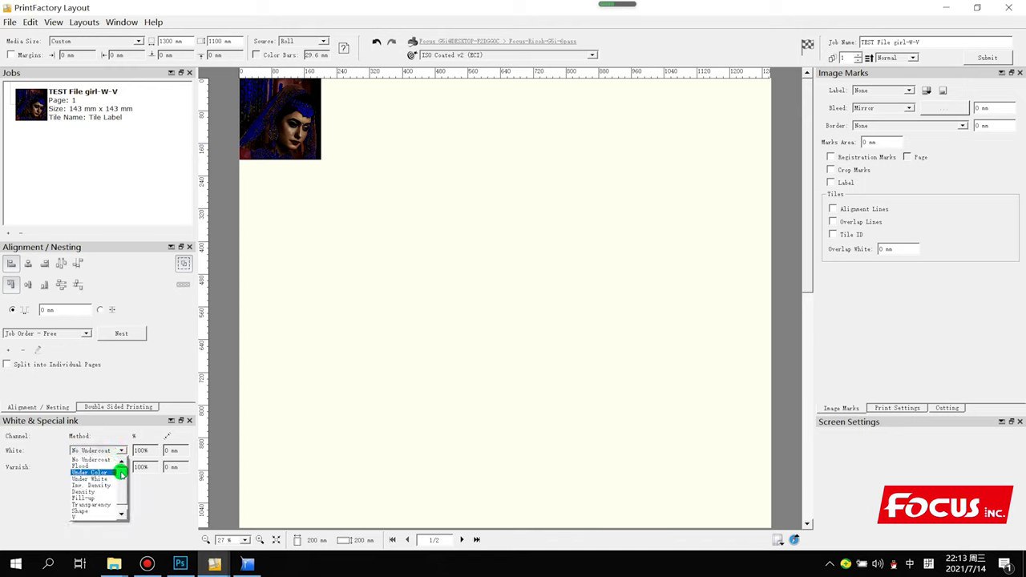
scroll(96, 493, down, 1)
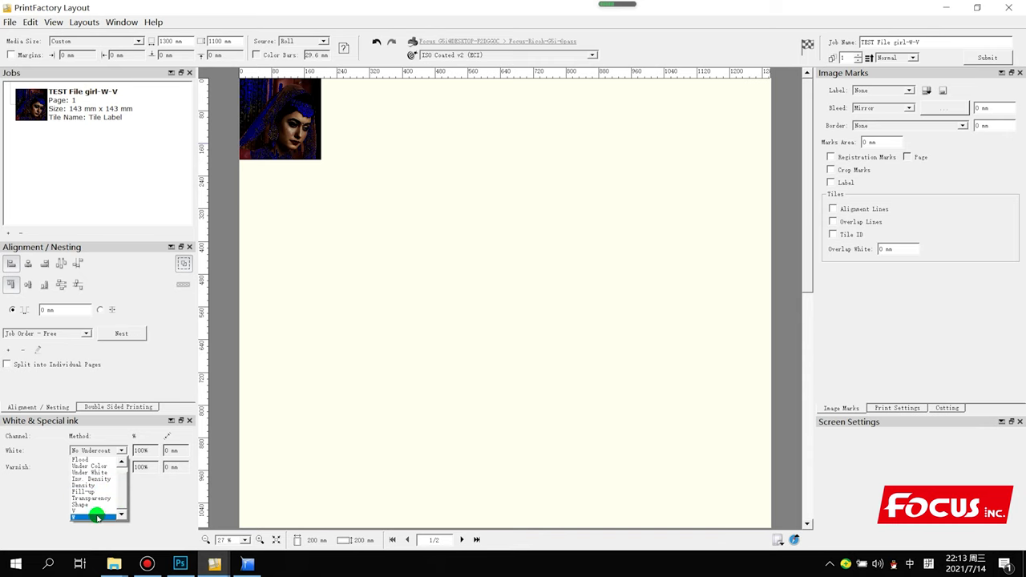
click(181, 566)
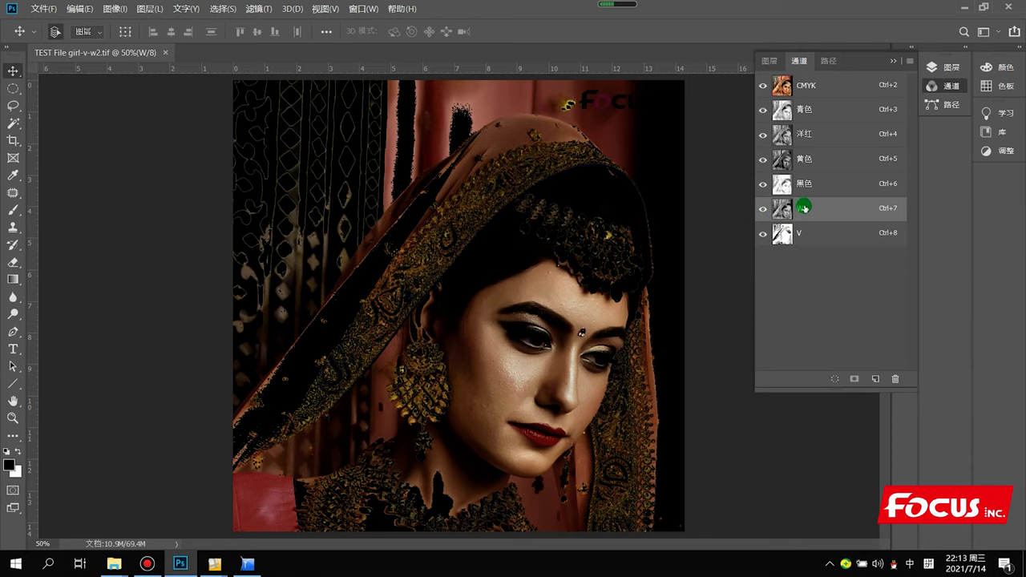
click(960, 7)
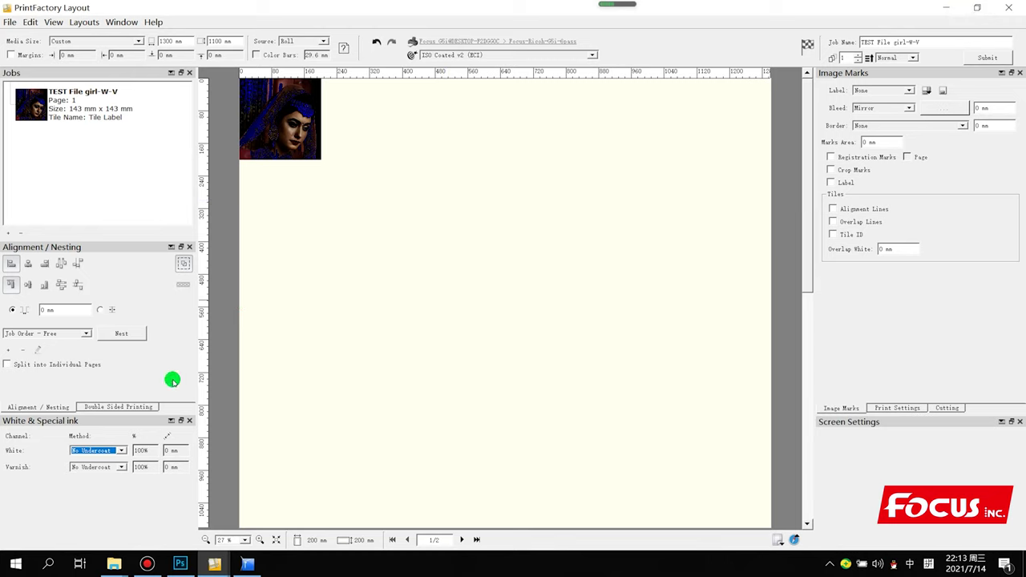
Step: Set White Method to the W channel and Varnish Method to the V channel
click(101, 451)
click(81, 512)
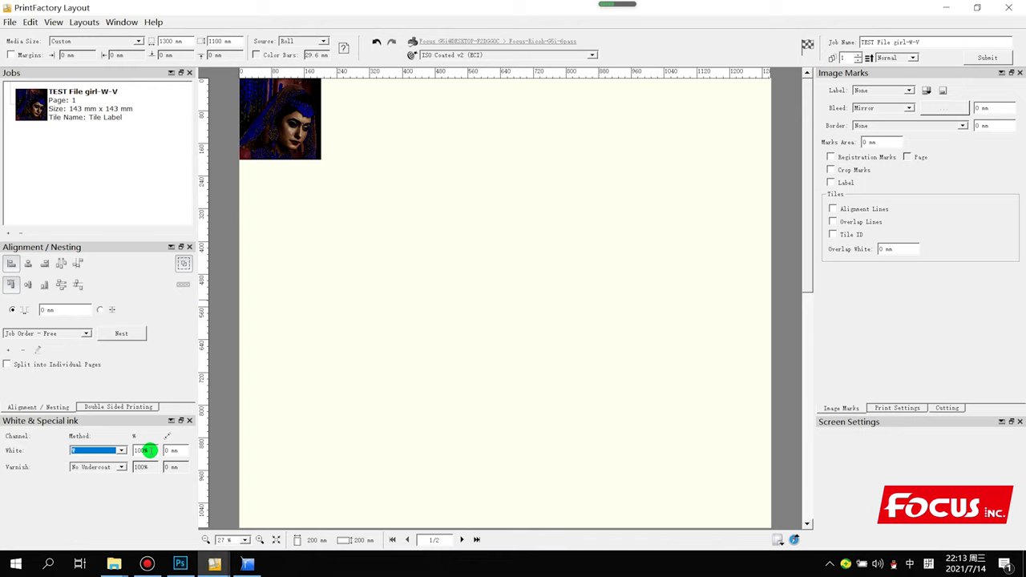
click(98, 467)
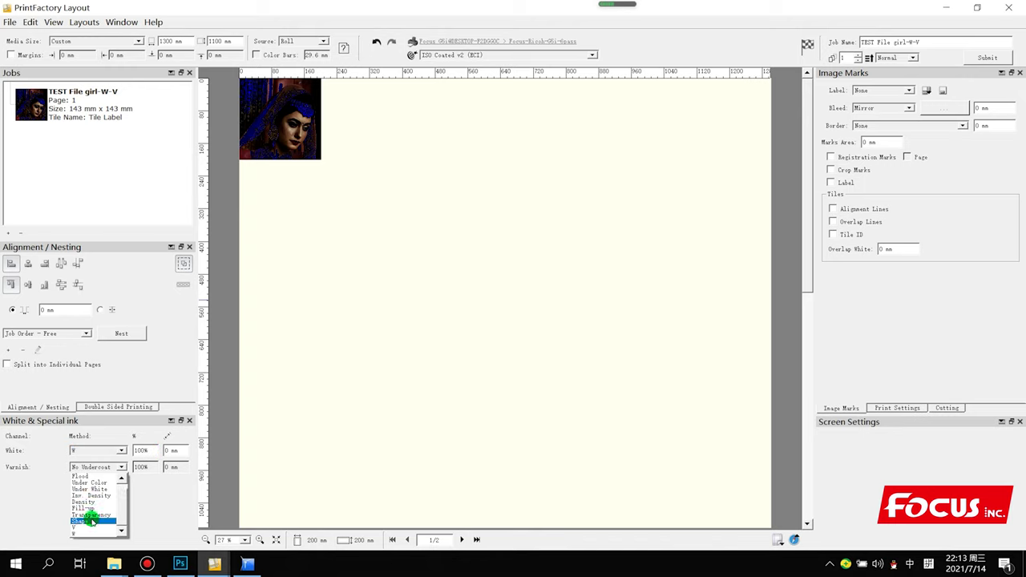
click(87, 526)
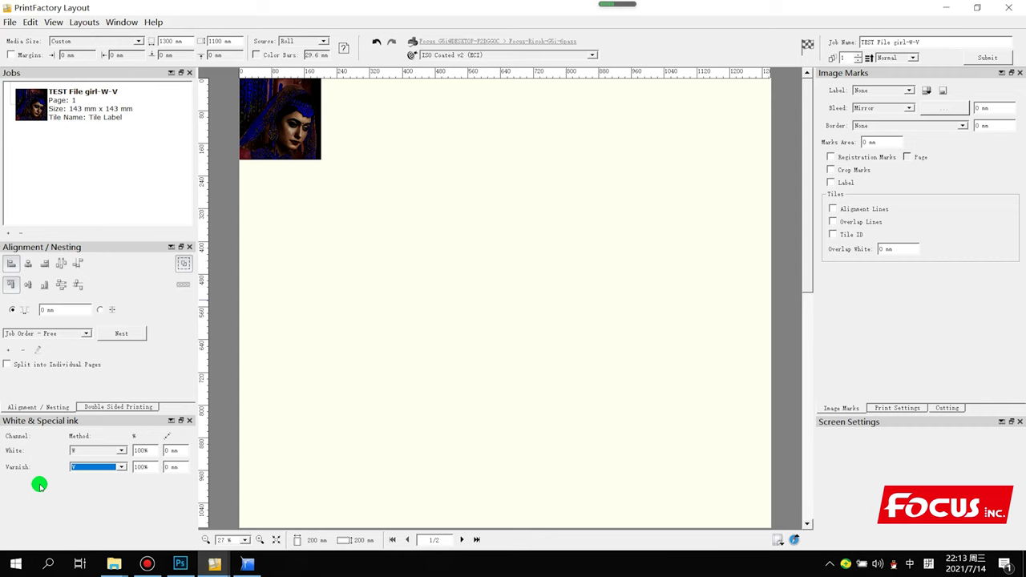
Step: Compare the girl image in Photoshop with the W channel hidden and shown, then return to Layout
click(181, 563)
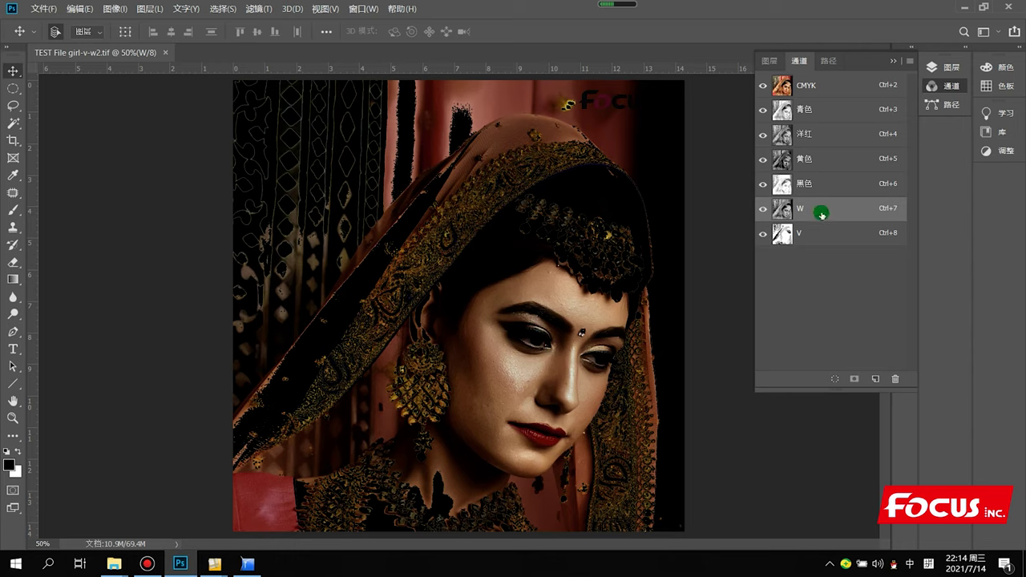
click(763, 209)
click(763, 209)
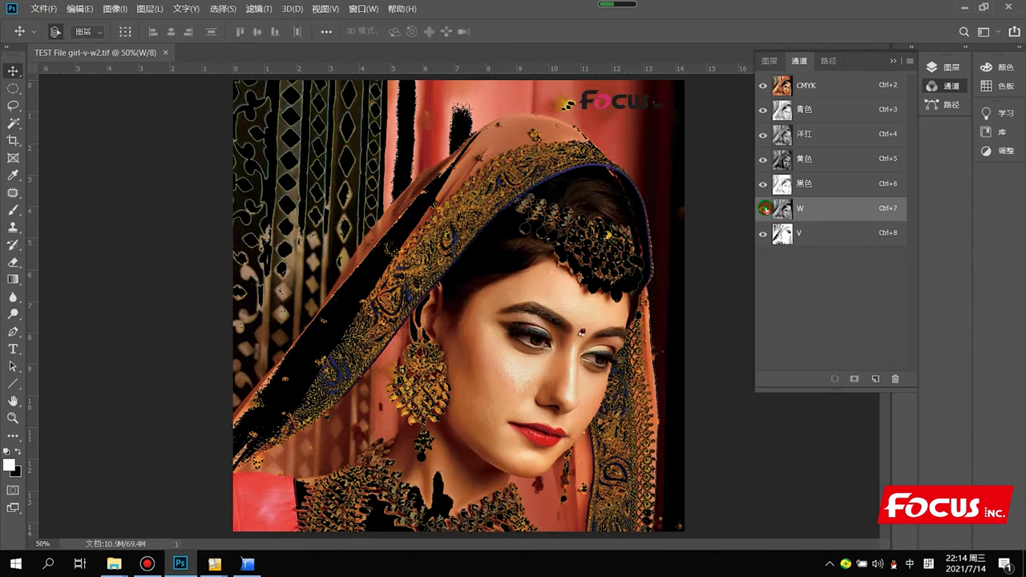
click(963, 6)
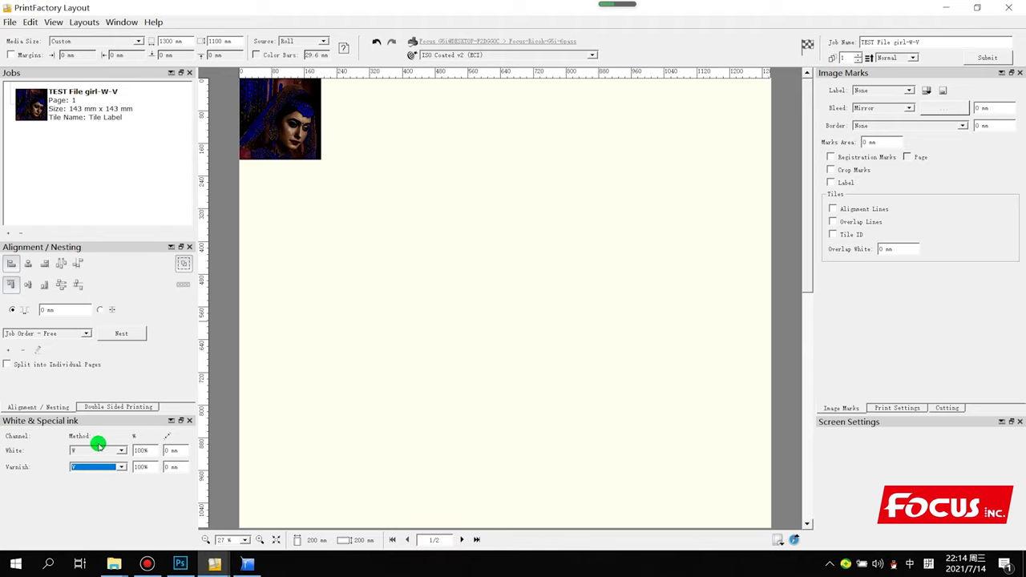
Step: Try the Under Color, Under White and Inv. Density white methods, then set the White Method to V
click(96, 450)
click(90, 465)
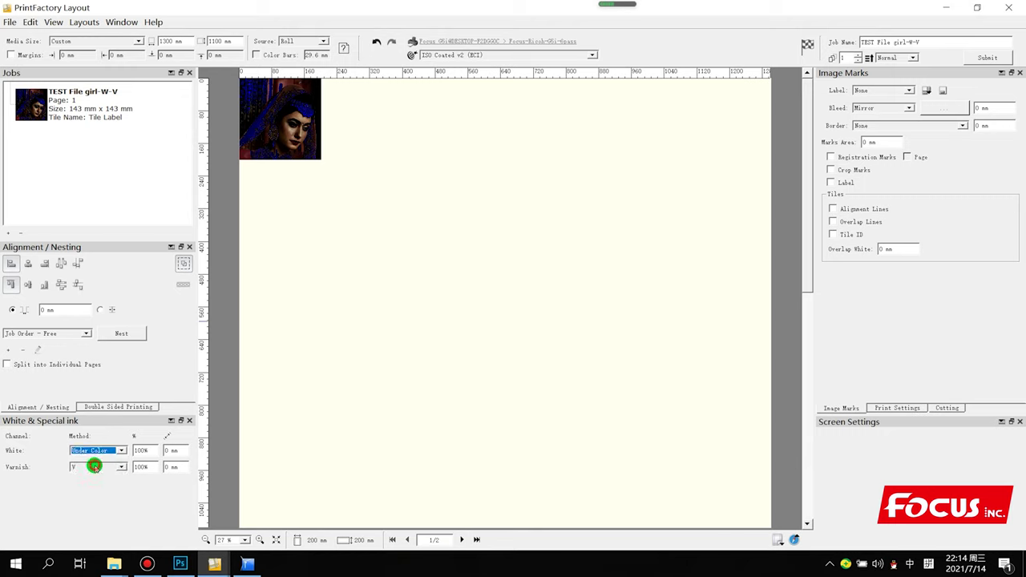
click(94, 450)
click(94, 471)
click(92, 449)
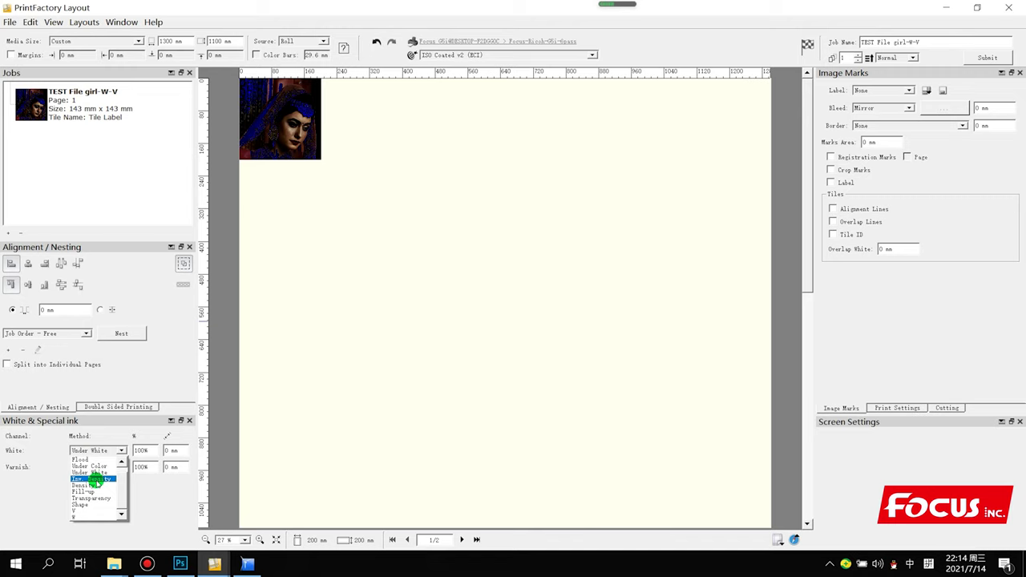
click(95, 479)
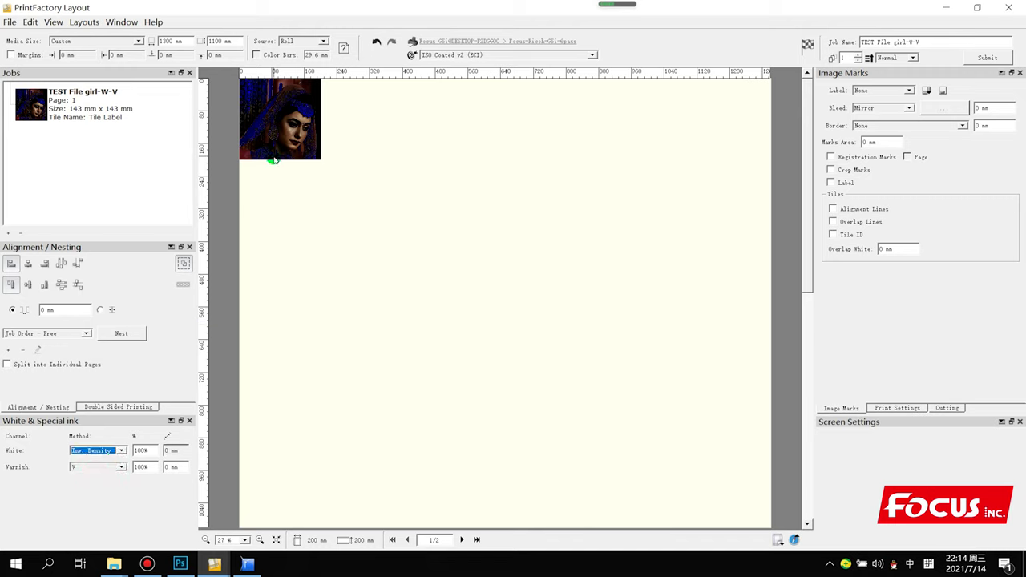
click(98, 450)
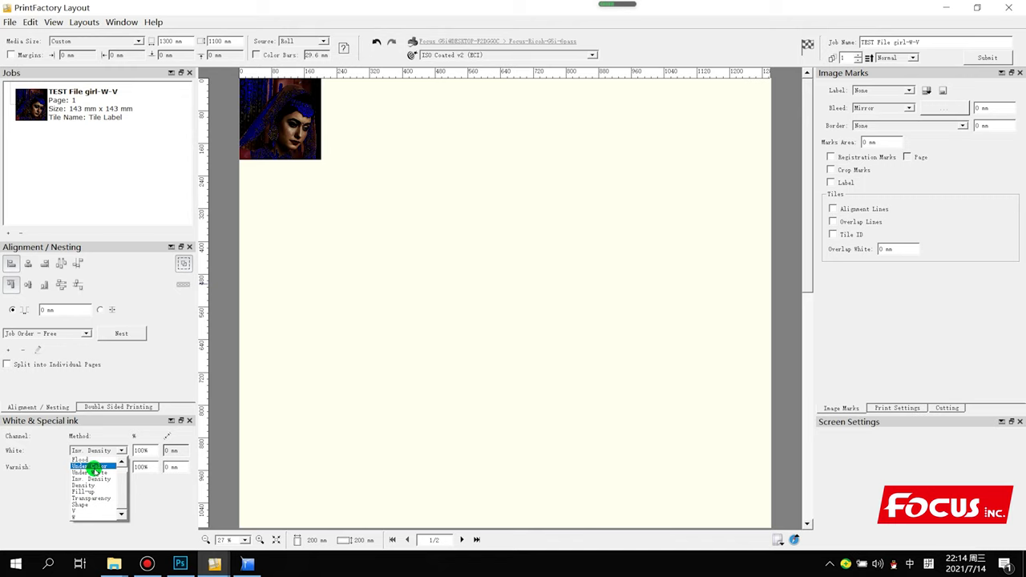
click(94, 468)
click(97, 451)
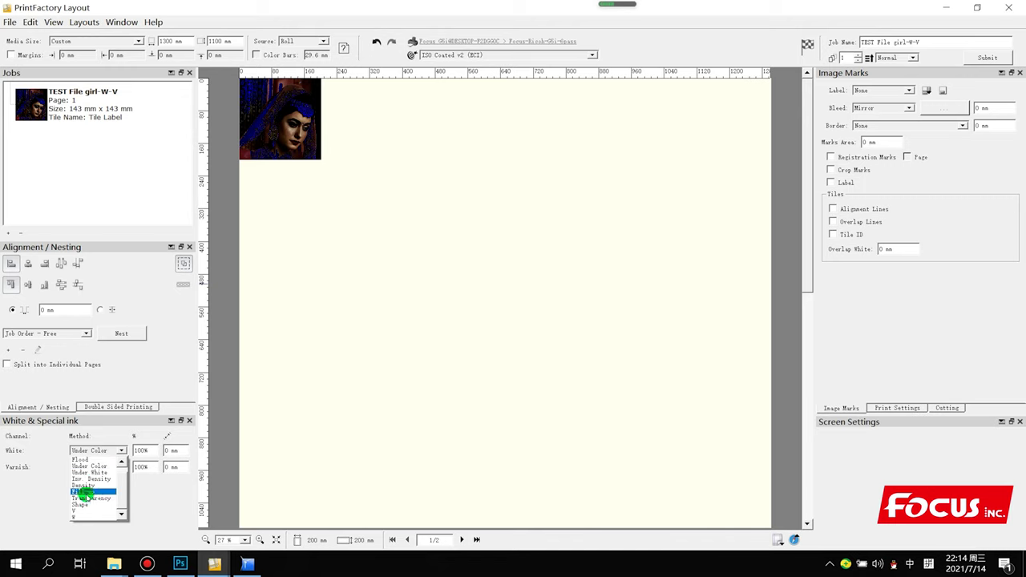
click(82, 511)
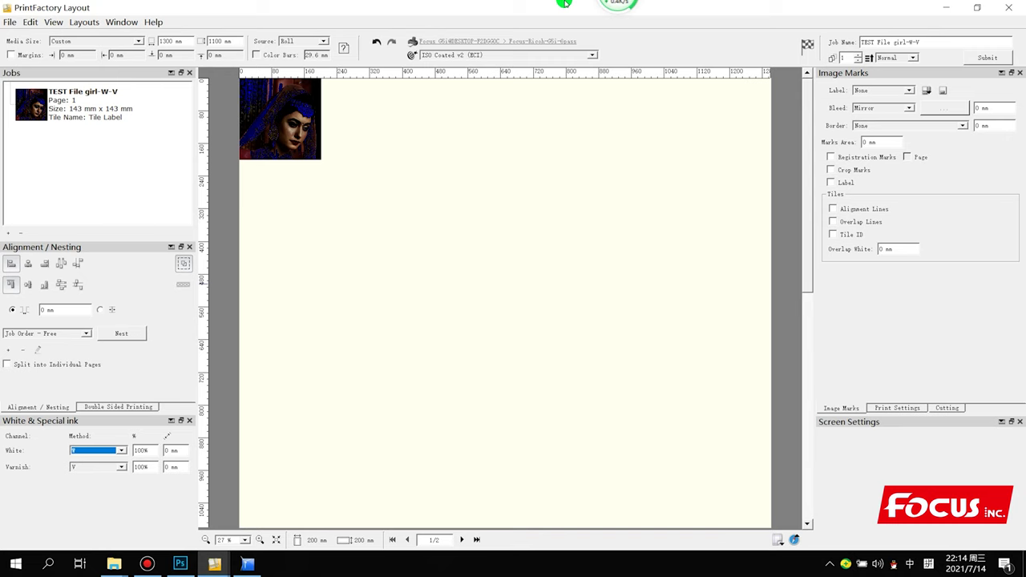
click(181, 563)
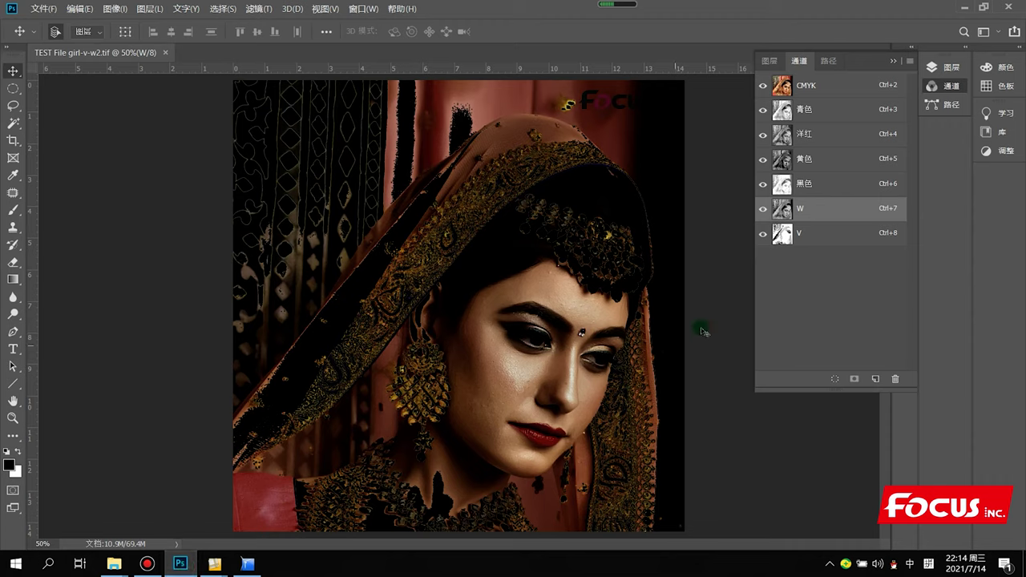
Step: Minimize Photoshop and select the girl image on the Layout page
click(961, 7)
click(495, 252)
click(303, 133)
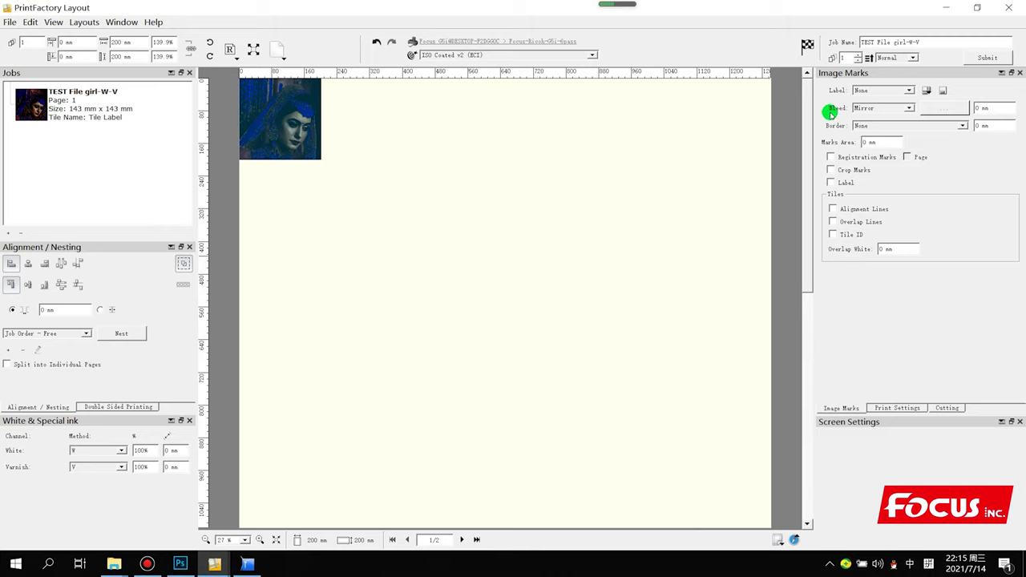
Step: Give the image a 0.1 mm Mirror bleed, 0.1 mm border and 0.1 mm marks area
click(862, 113)
click(979, 107)
click(982, 124)
click(980, 106)
click(976, 126)
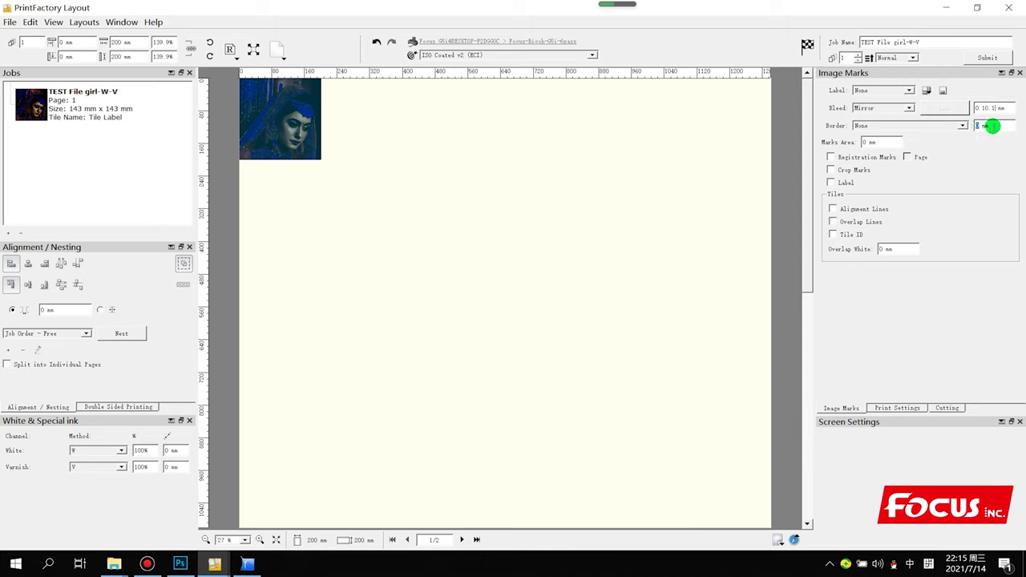
click(988, 127)
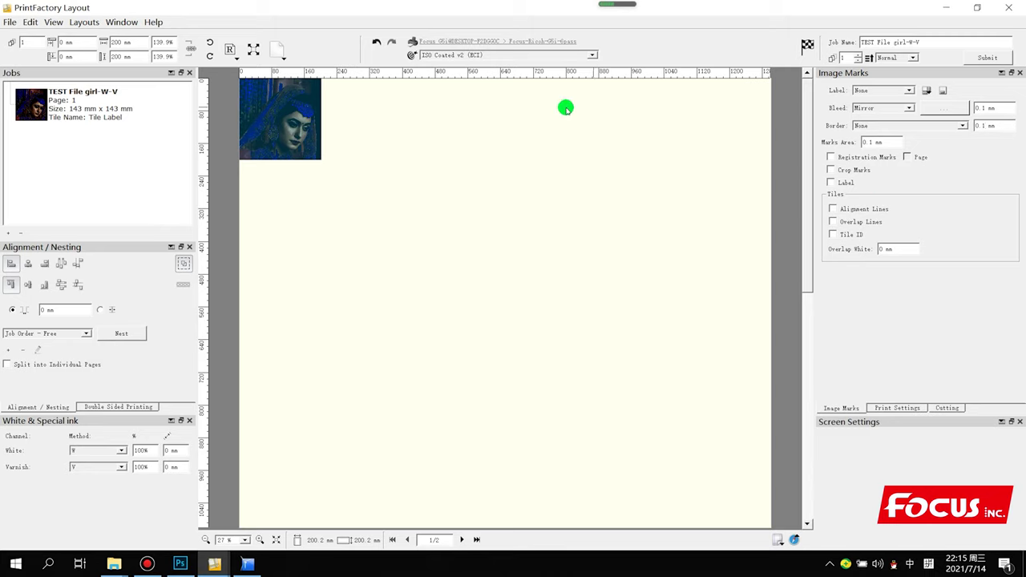
Step: Submit the job, then widen the Processing column in the Hard_UV_Ink_Xyu queue to read its status
click(987, 57)
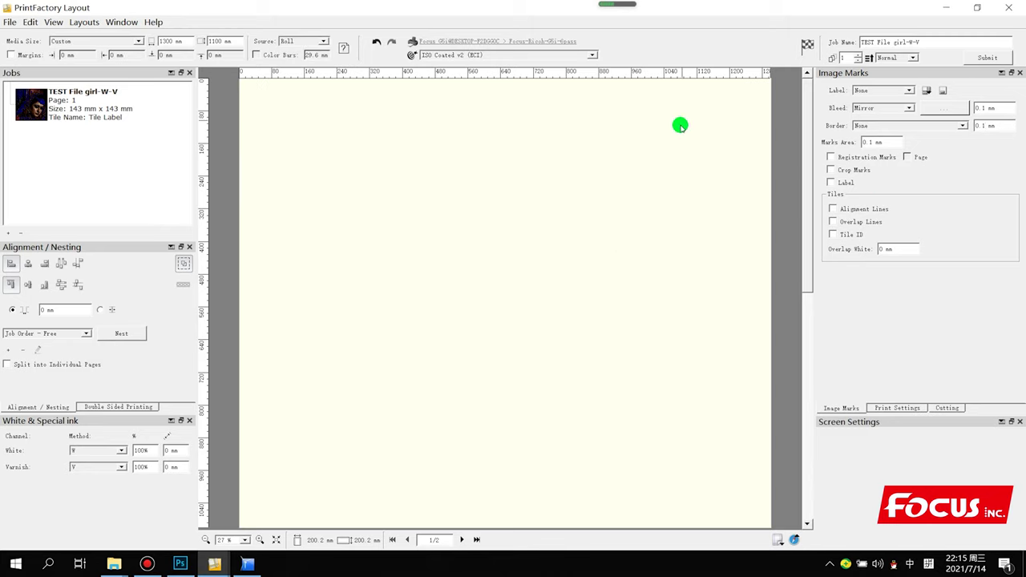
mouse_move(249, 571)
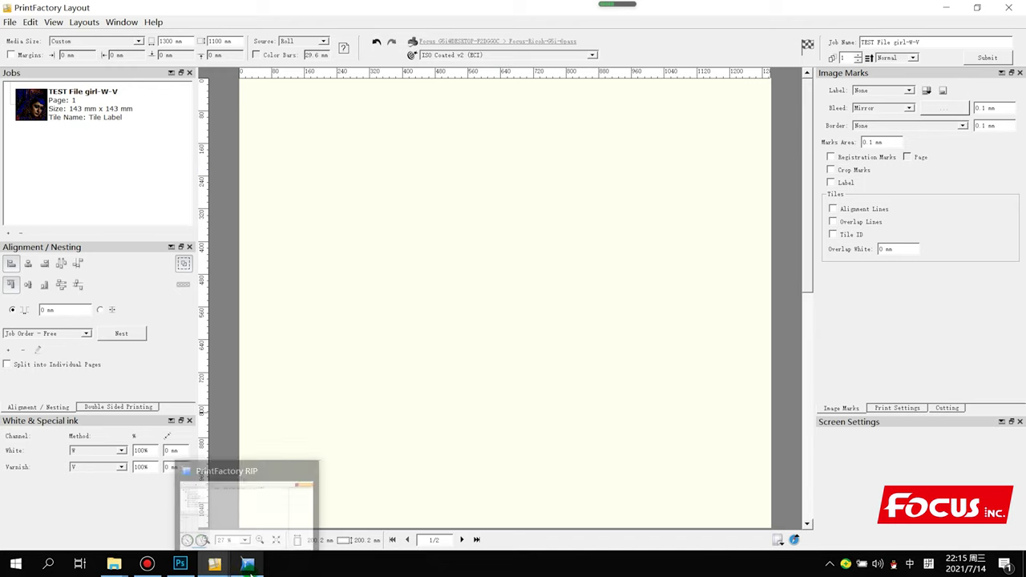
click(249, 571)
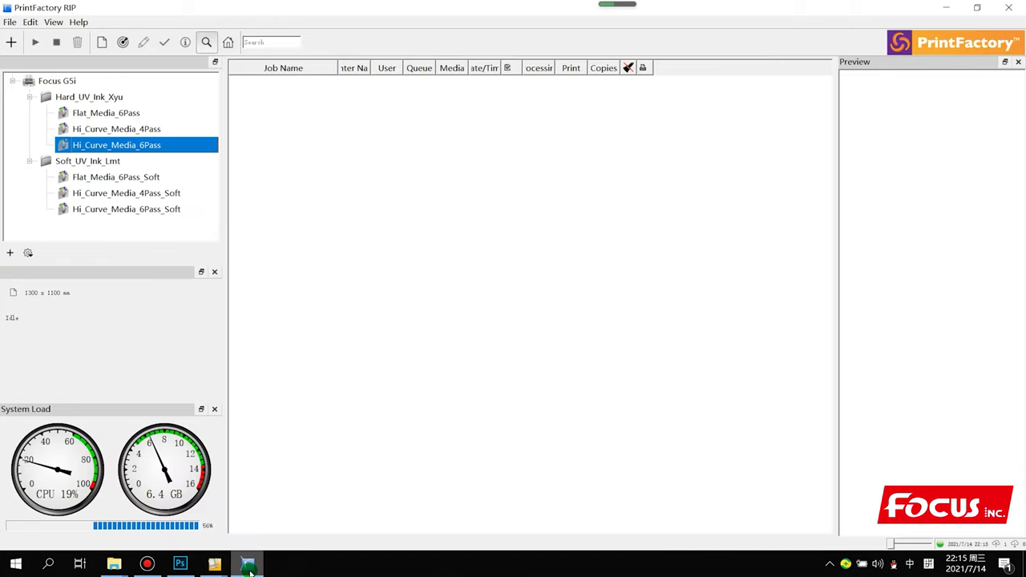
click(138, 114)
click(124, 98)
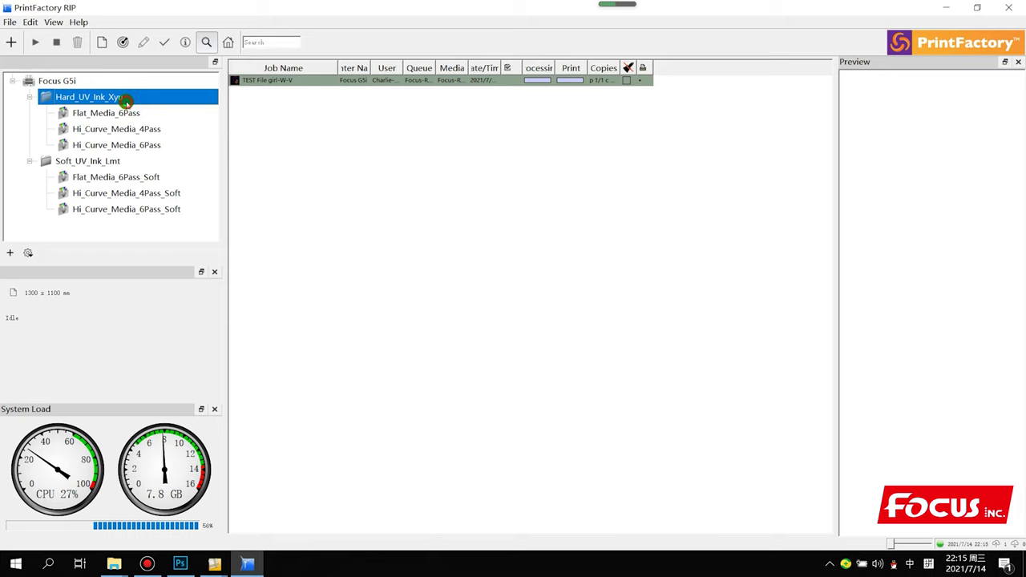
drag(556, 64, 678, 69)
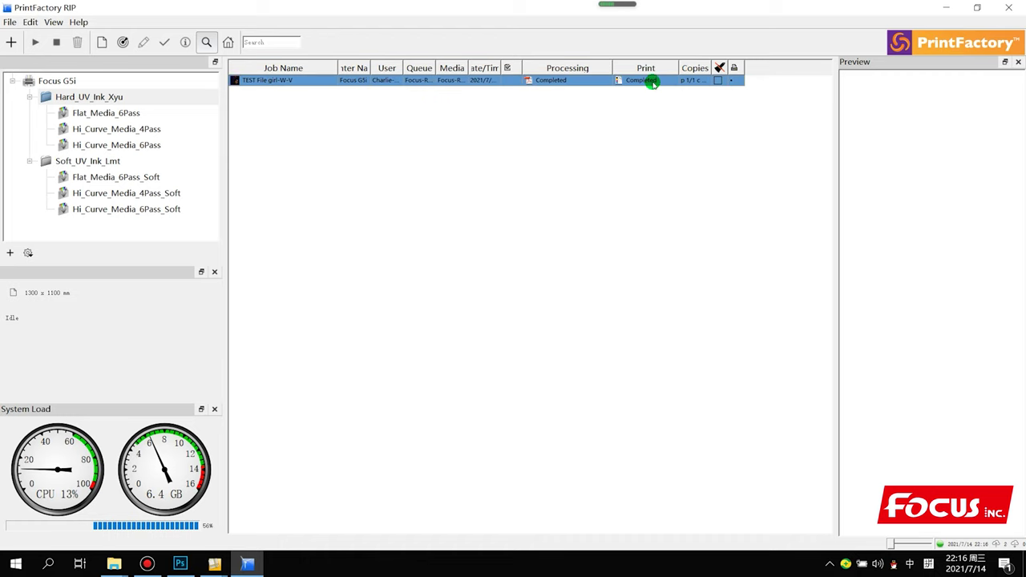
Step: Open the Hard_UV_Ink_Xyu queue's output folder from its context menu
right_click(653, 82)
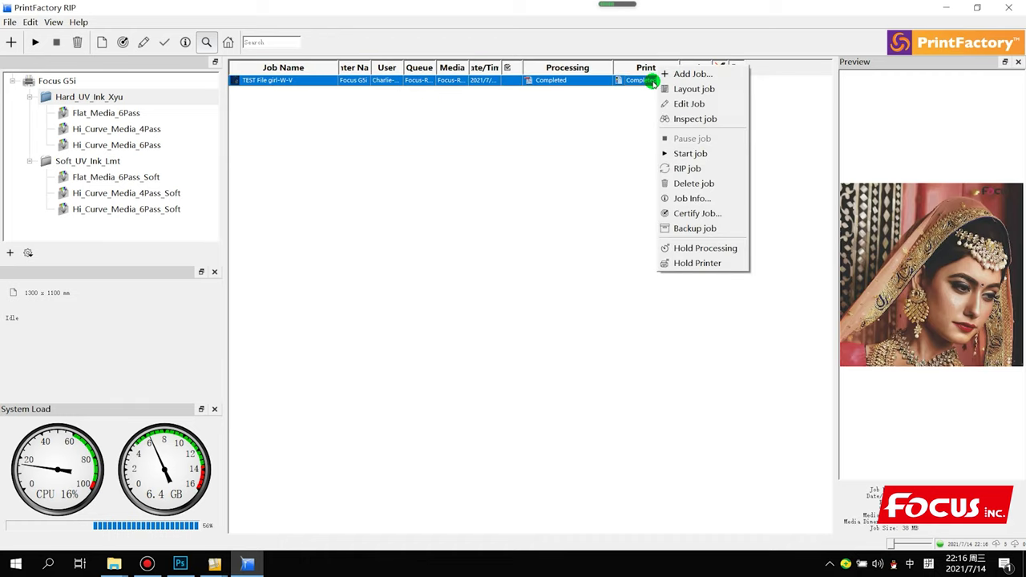
click(566, 201)
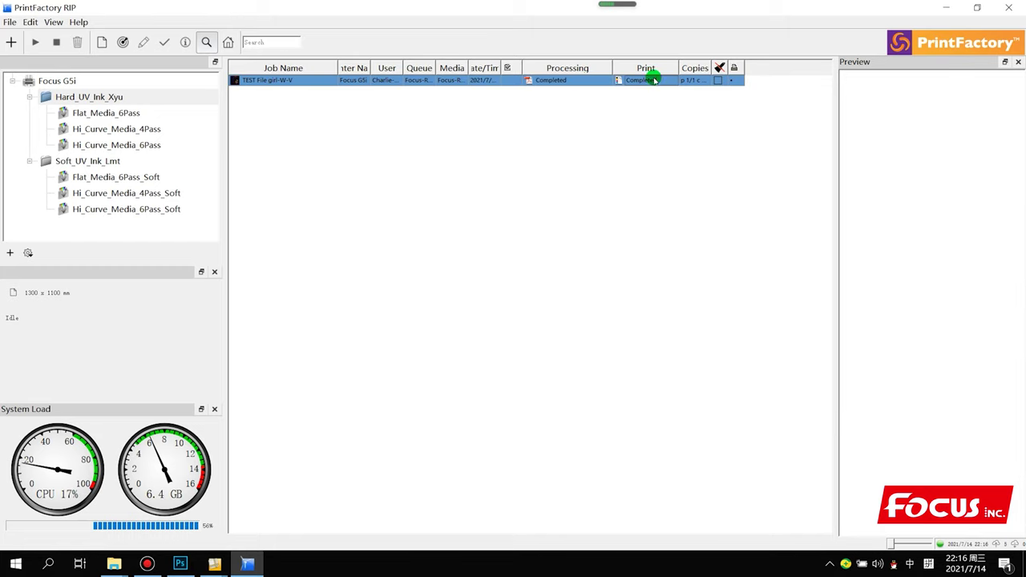
right_click(452, 82)
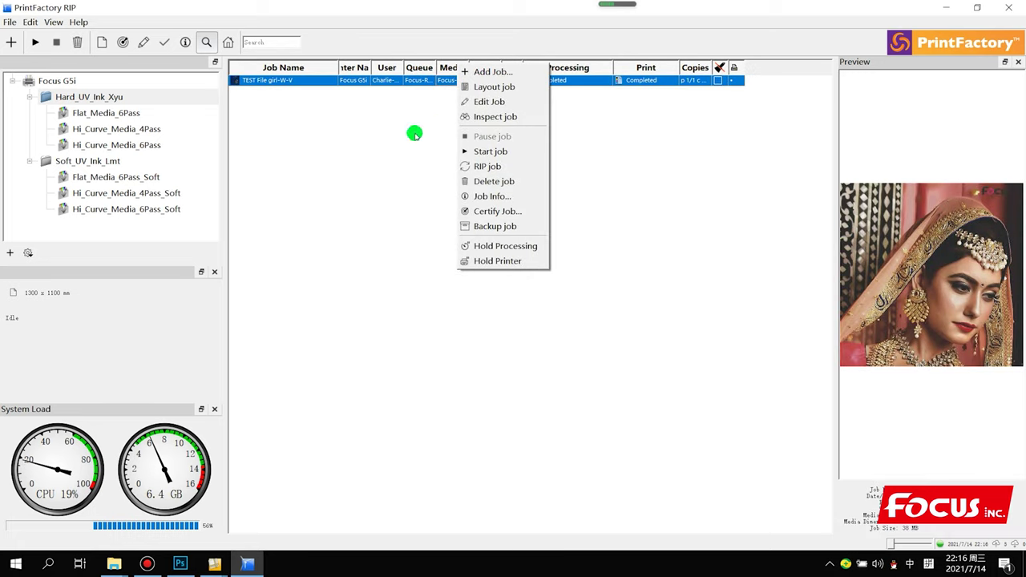
click(124, 97)
right_click(124, 97)
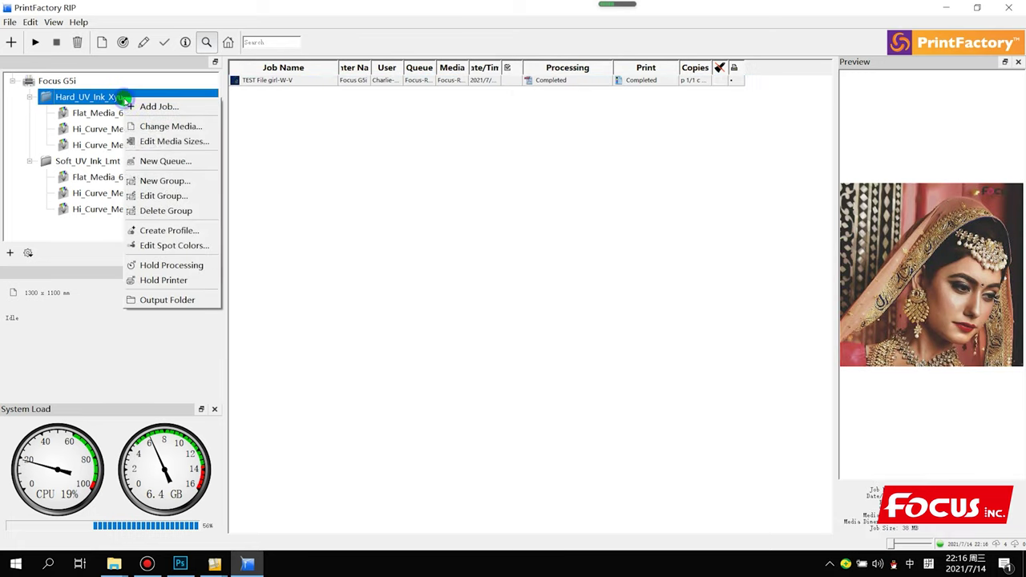
click(166, 298)
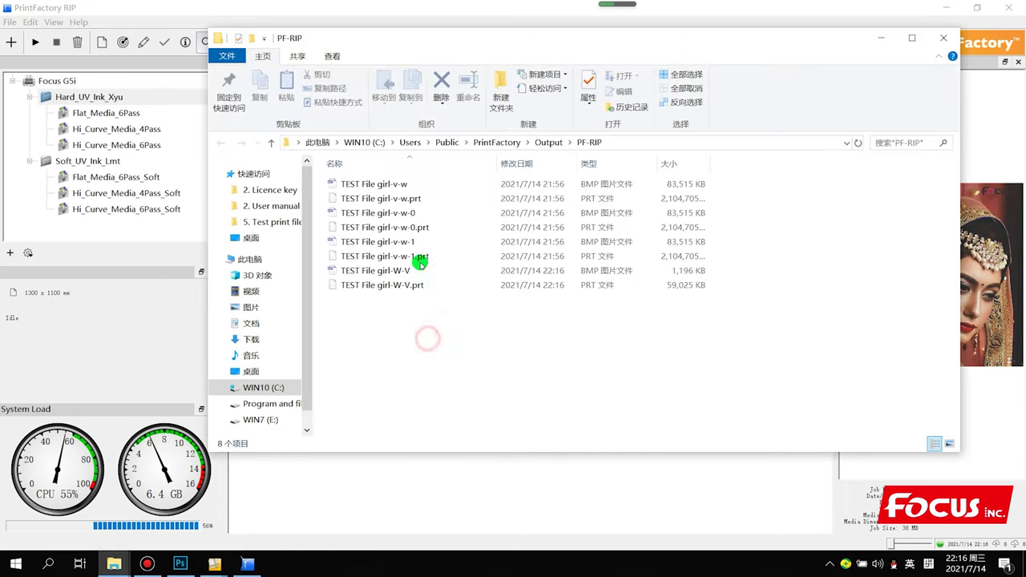
Step: Inspect TEST File girl-W-V.prt among the PF-RIP output files, then close the folder window
drag(435, 323, 460, 210)
drag(484, 45, 591, 119)
click(519, 383)
click(649, 357)
click(576, 406)
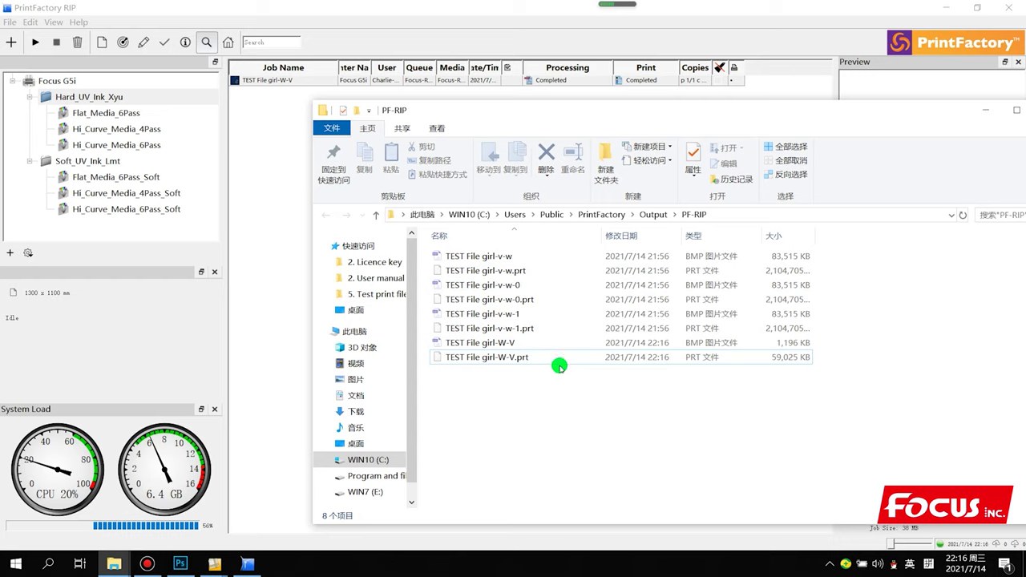
click(557, 361)
mouse_move(559, 363)
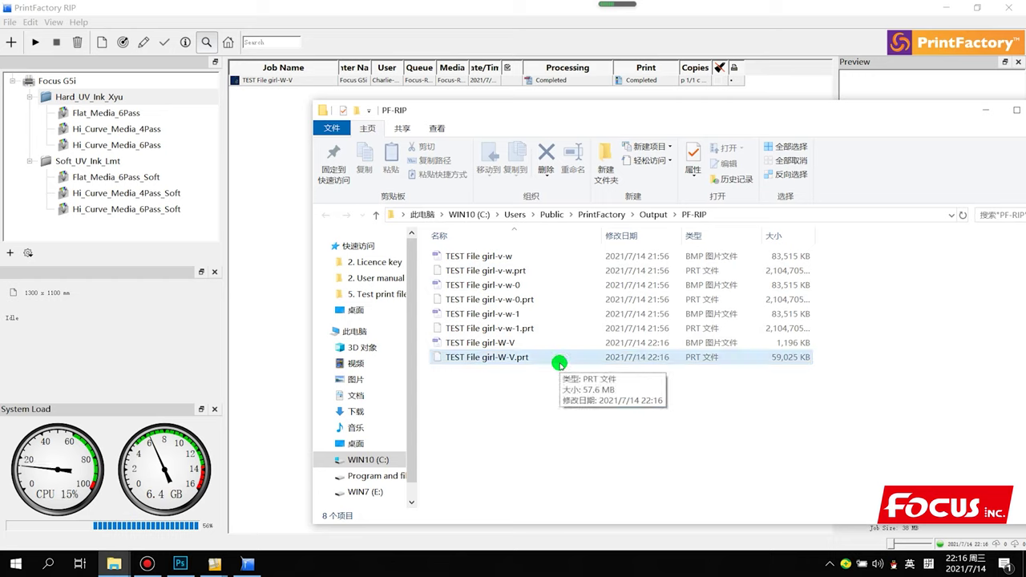
click(539, 394)
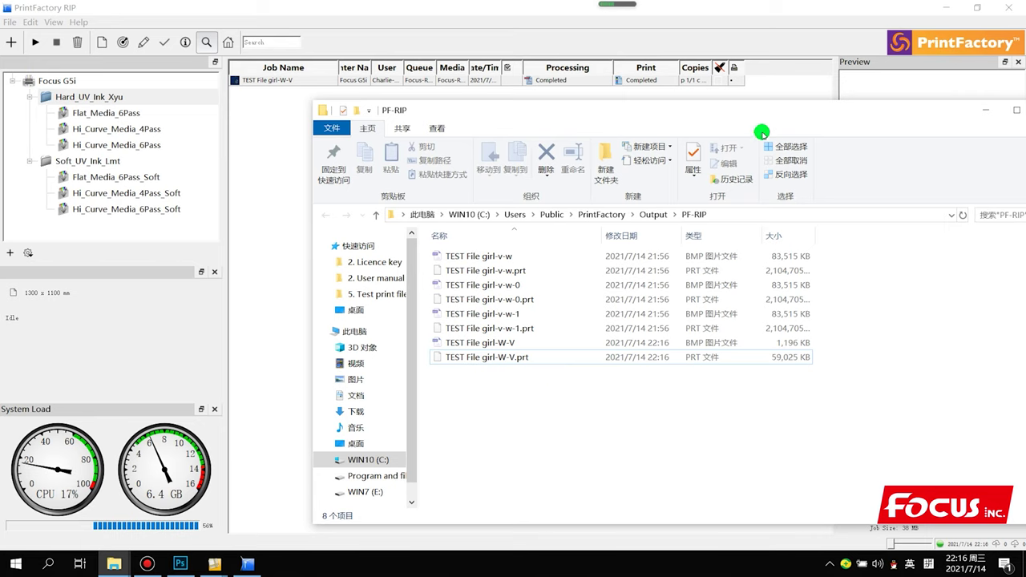
drag(762, 112, 510, 158)
click(784, 156)
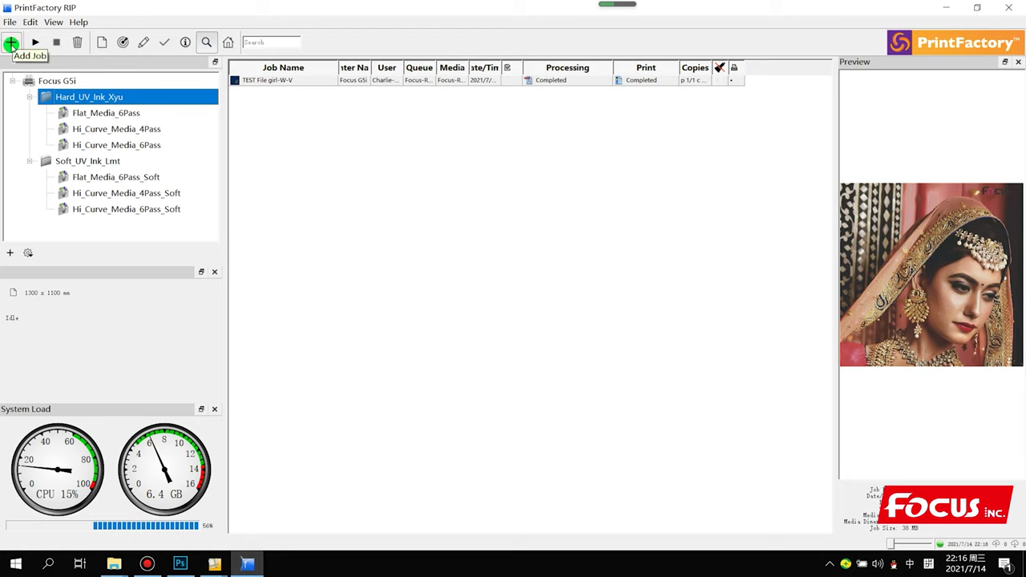
Step: Add TEST File girl-W-V as a new job through the Open File dialog
click(11, 44)
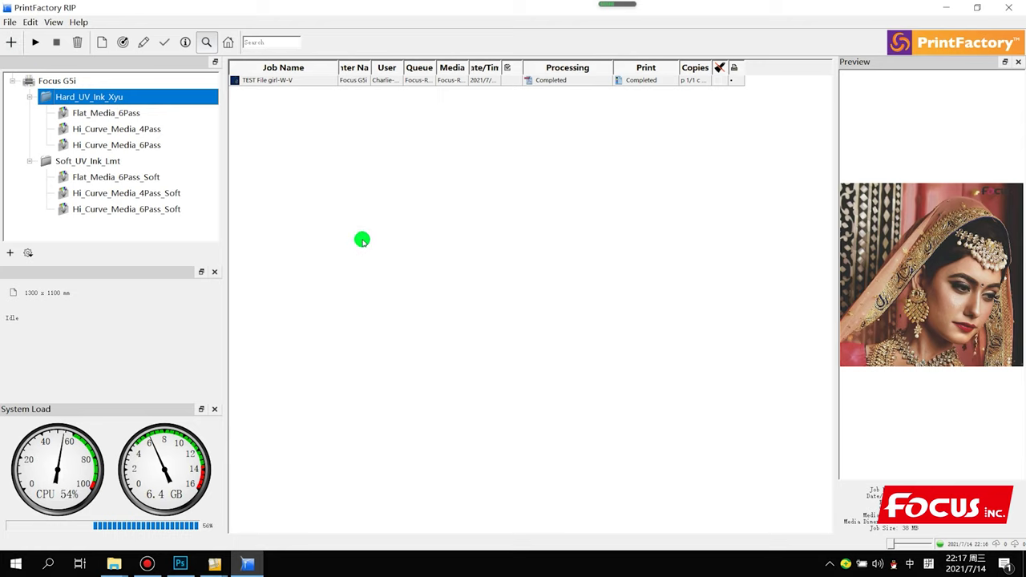
mouse_move(214, 564)
mouse_move(513, 508)
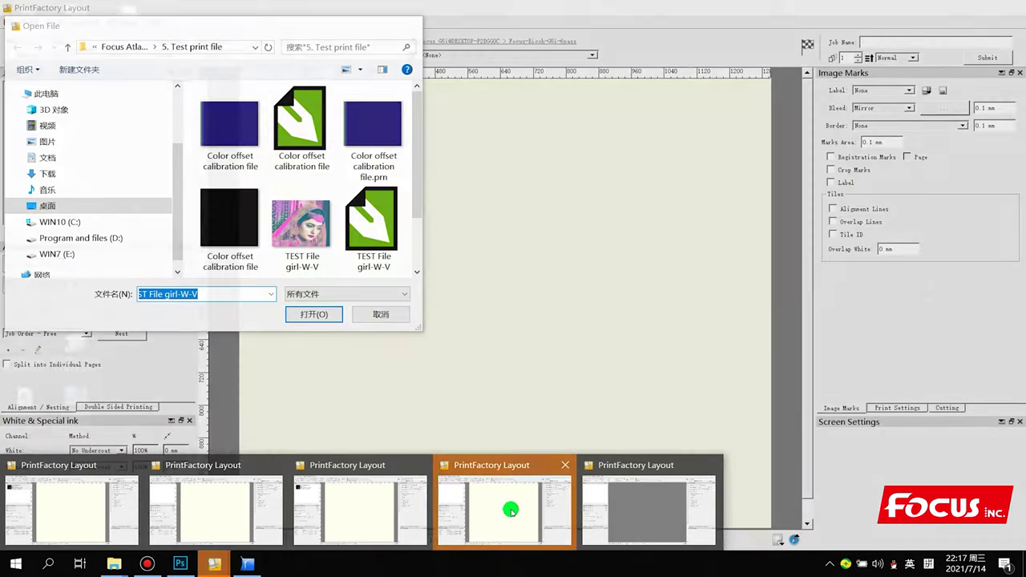
scroll(346, 250, down, 2)
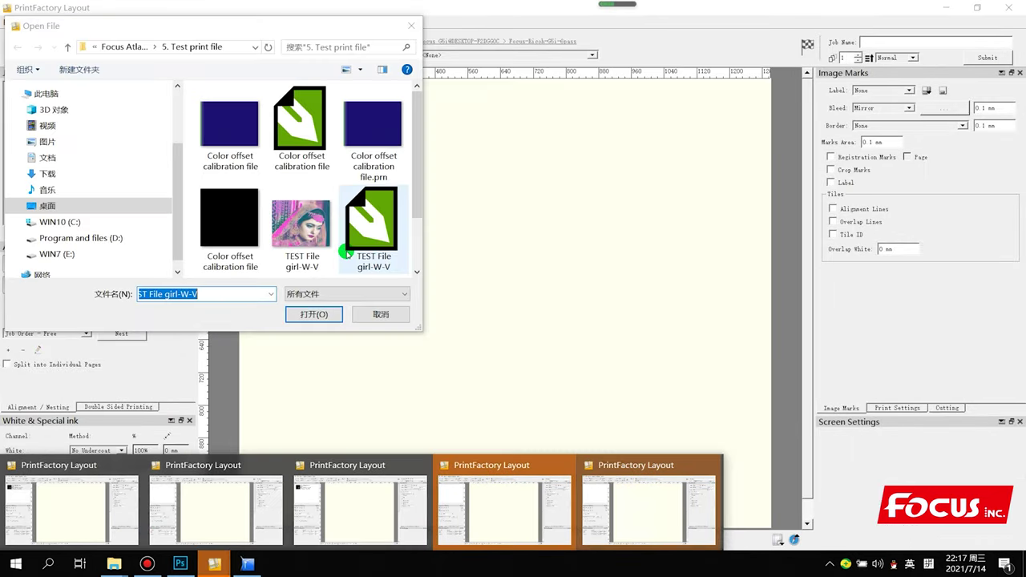
click(325, 253)
click(313, 314)
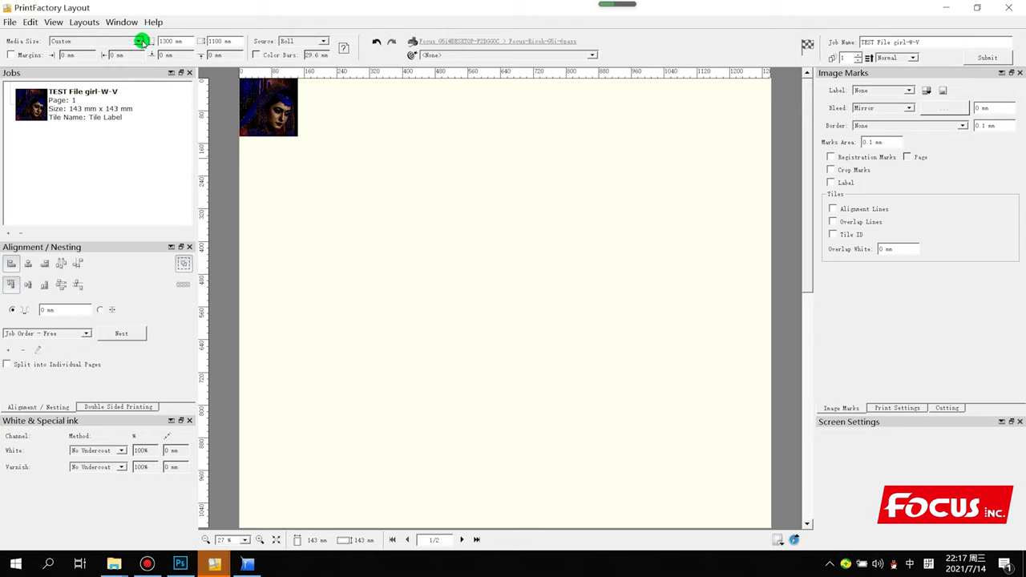
Step: Move the girl image inward from the page corner and keep the 6pass print mode
click(138, 41)
click(138, 41)
drag(268, 128, 304, 162)
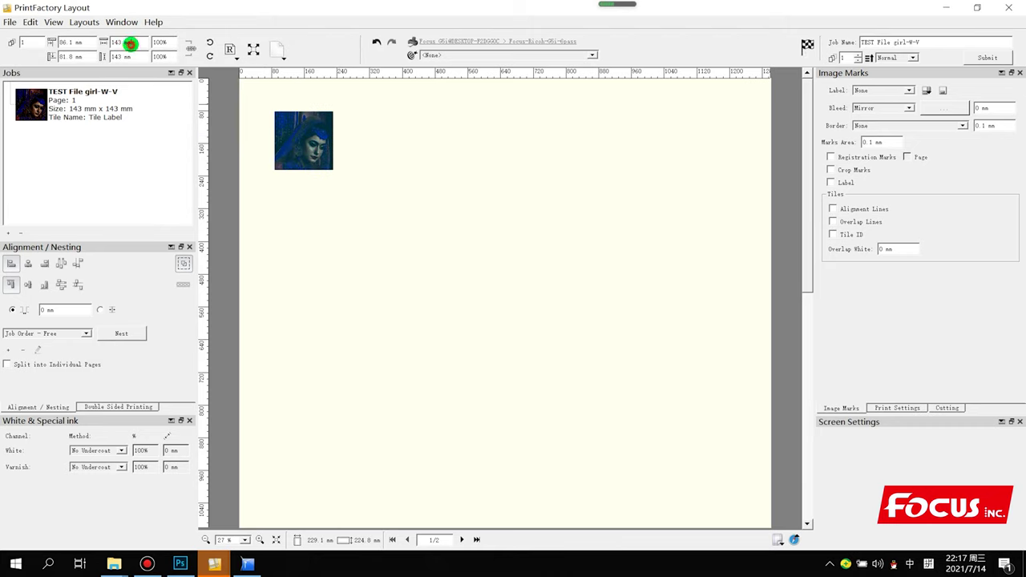
click(481, 38)
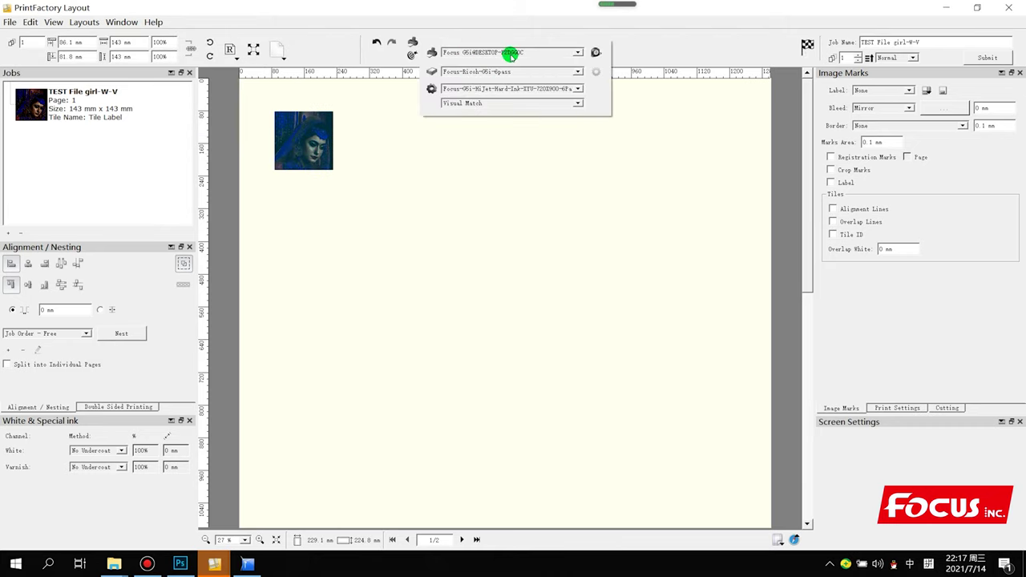
click(531, 70)
click(531, 71)
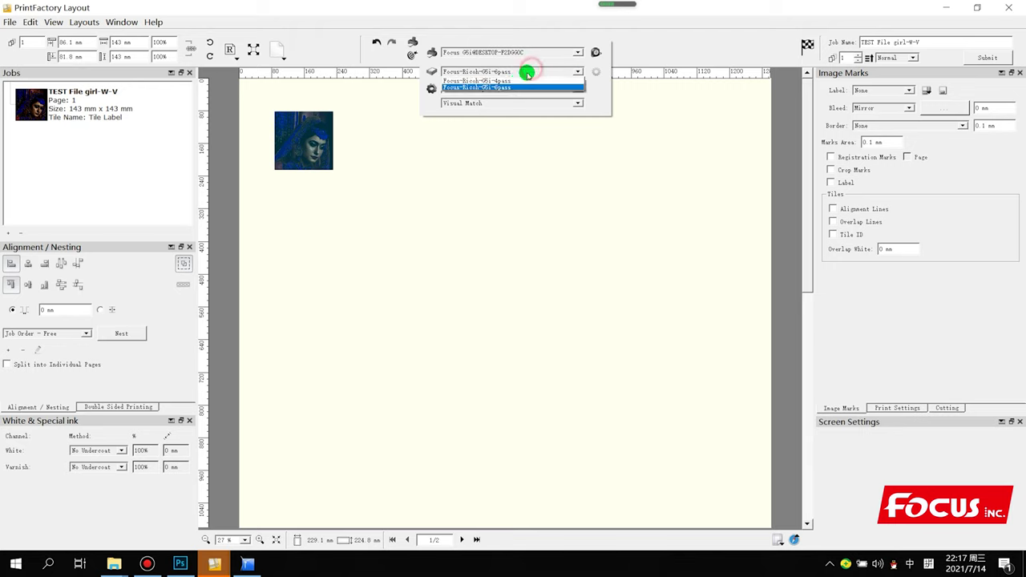
Step: Keep the hard-ink colour profile with Visual Match rendering intent and close the printer settings
click(515, 88)
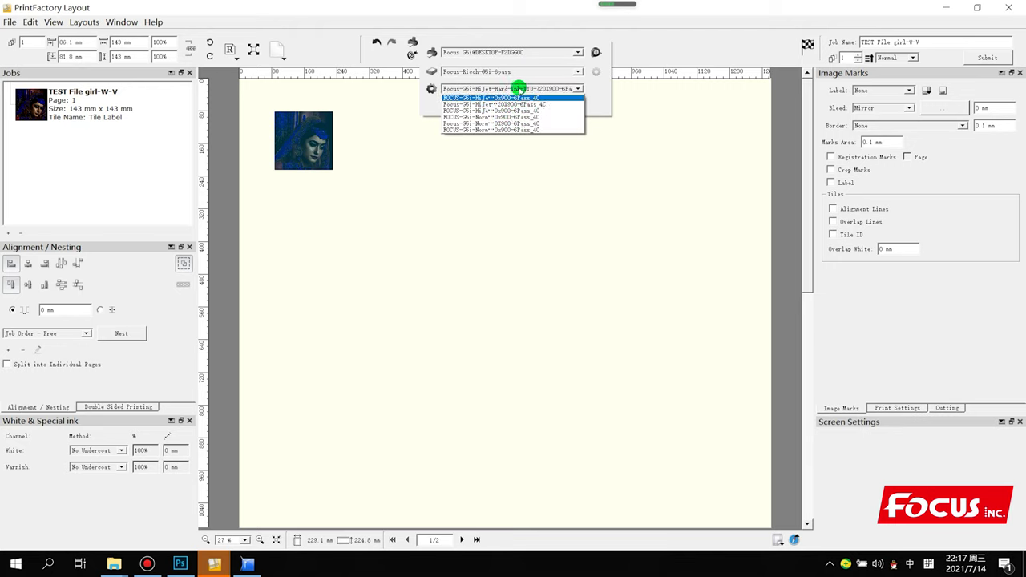
click(522, 89)
click(513, 100)
click(510, 112)
click(509, 86)
click(511, 85)
click(505, 102)
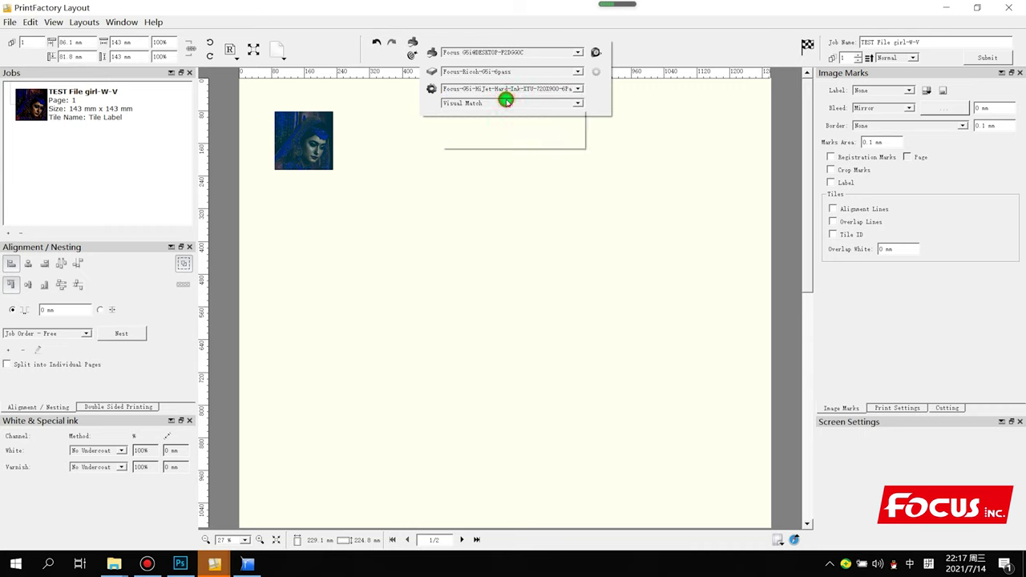
click(507, 102)
click(507, 101)
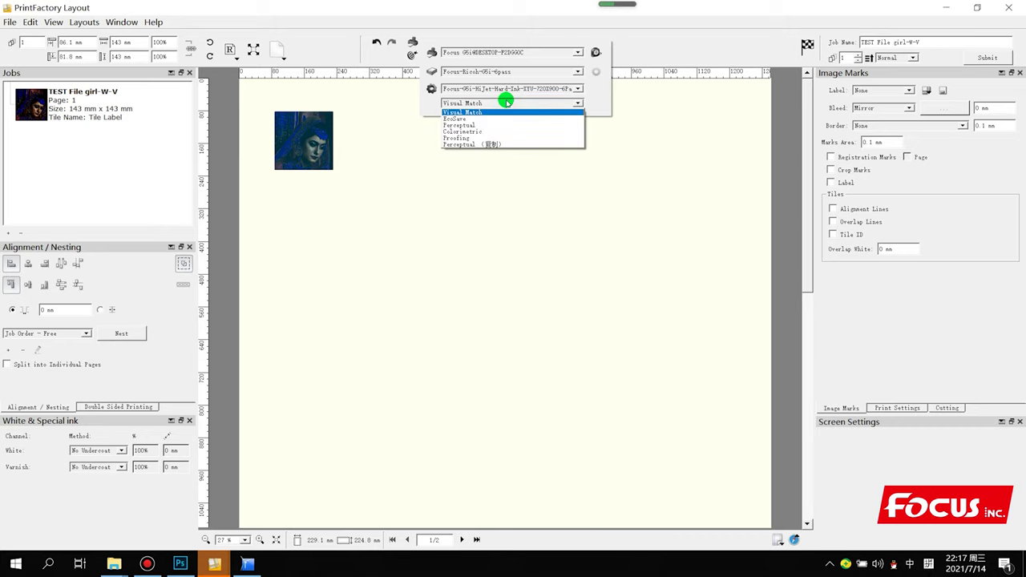
click(507, 112)
click(568, 217)
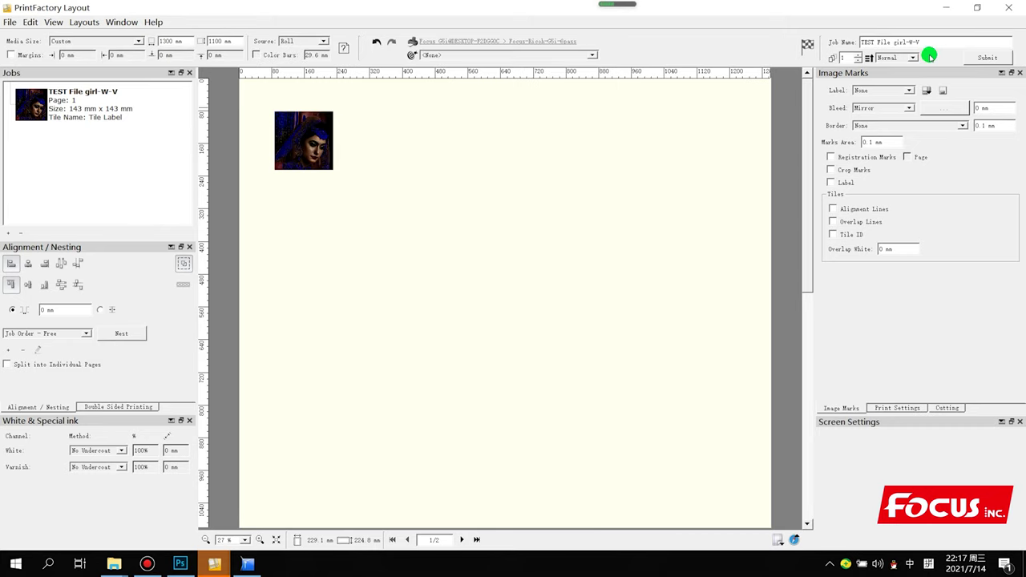
Step: Map the White method to the W channel and the Varnish method to V
click(100, 454)
click(91, 510)
click(95, 450)
click(82, 511)
click(92, 467)
click(80, 530)
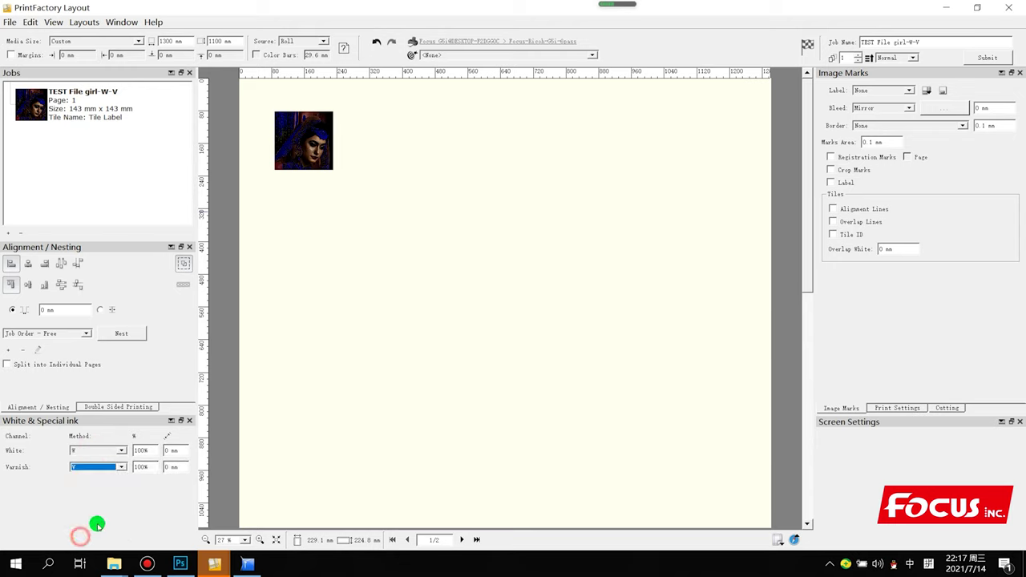
Step: Rename the job TEST File girl-W-V-2, place the image at the page's top-left and submit it
click(935, 42)
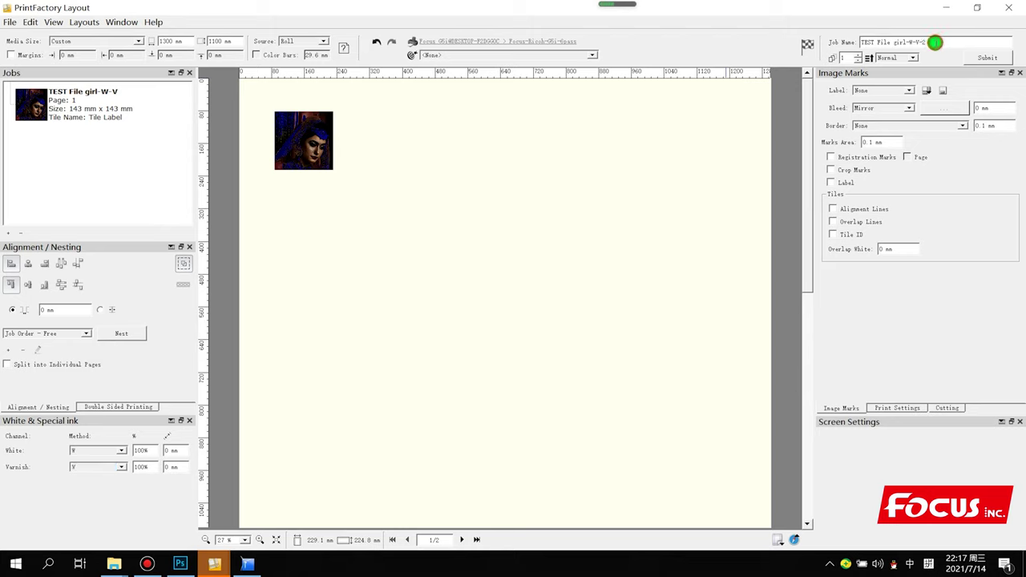
click(990, 59)
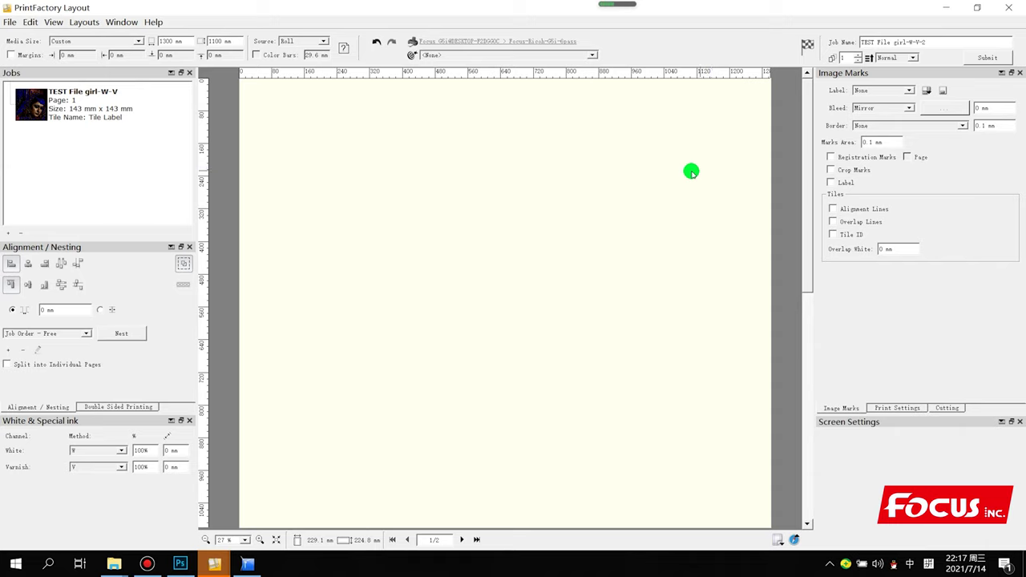
drag(65, 98, 409, 181)
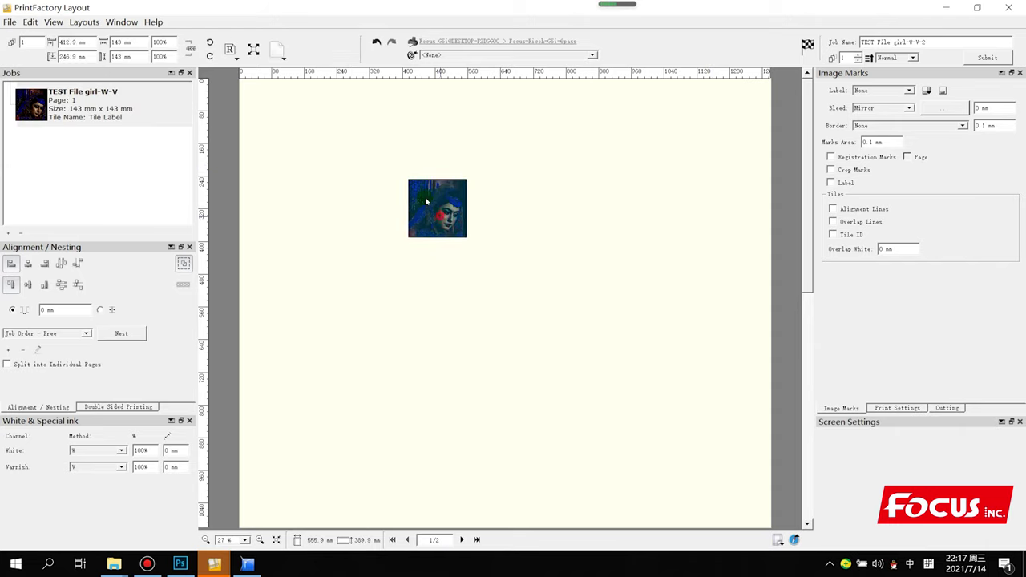
drag(446, 220, 285, 129)
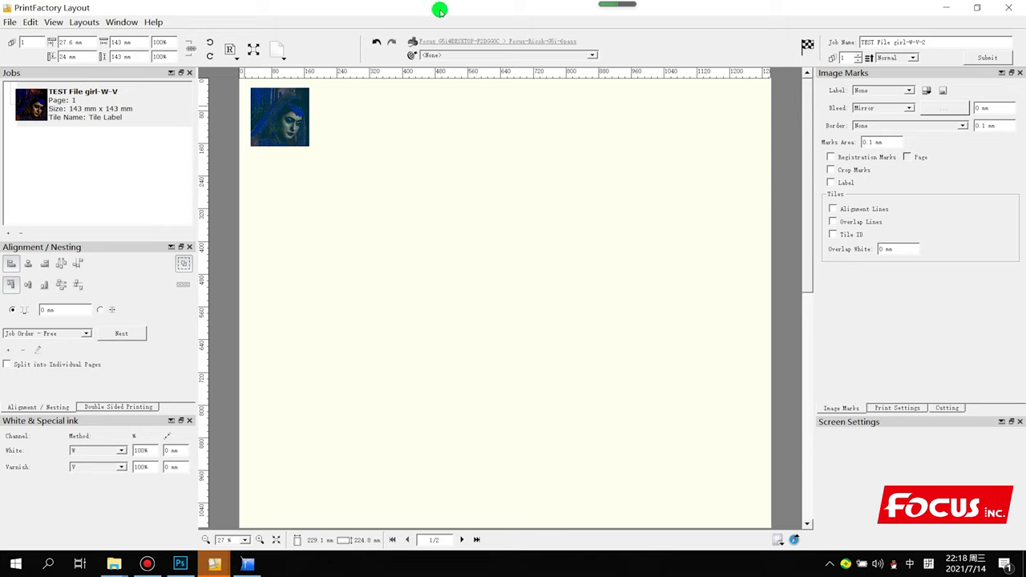
click(993, 57)
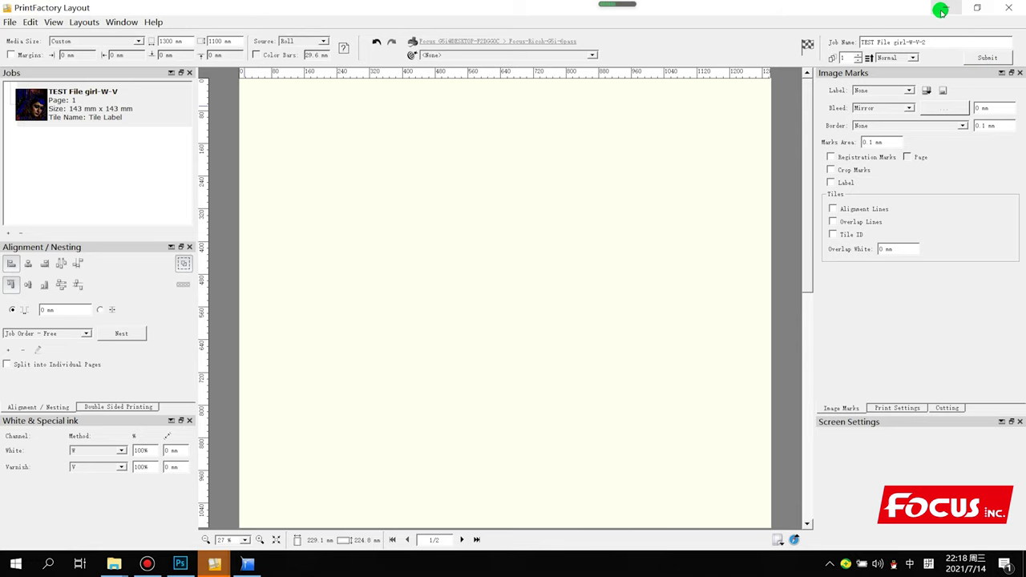
click(944, 7)
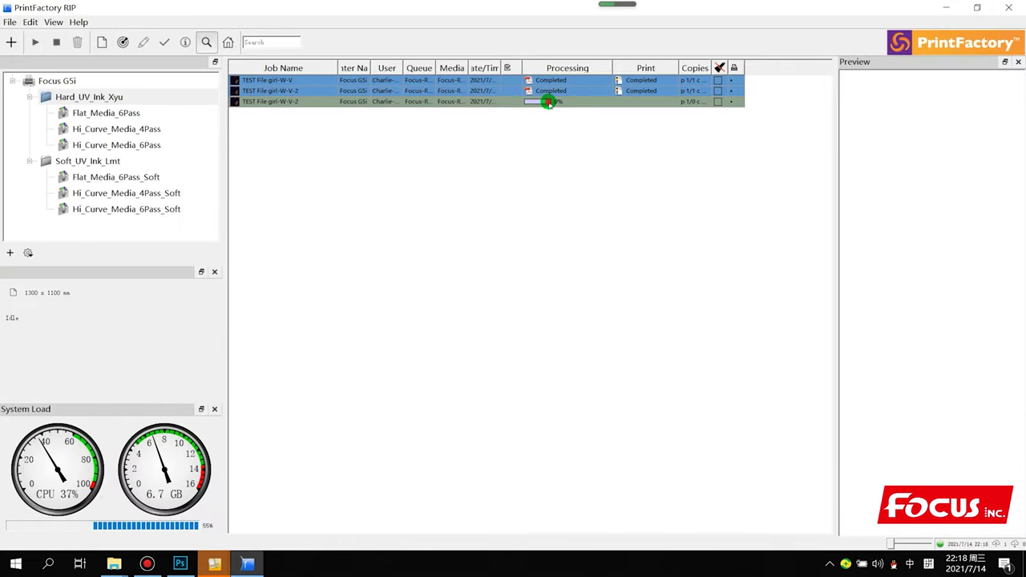
Step: Confirm the girl-W-V-2 jobs show Completed and dismiss the Soft_UV_Ink_Lmt queue menu without adding a job
click(487, 103)
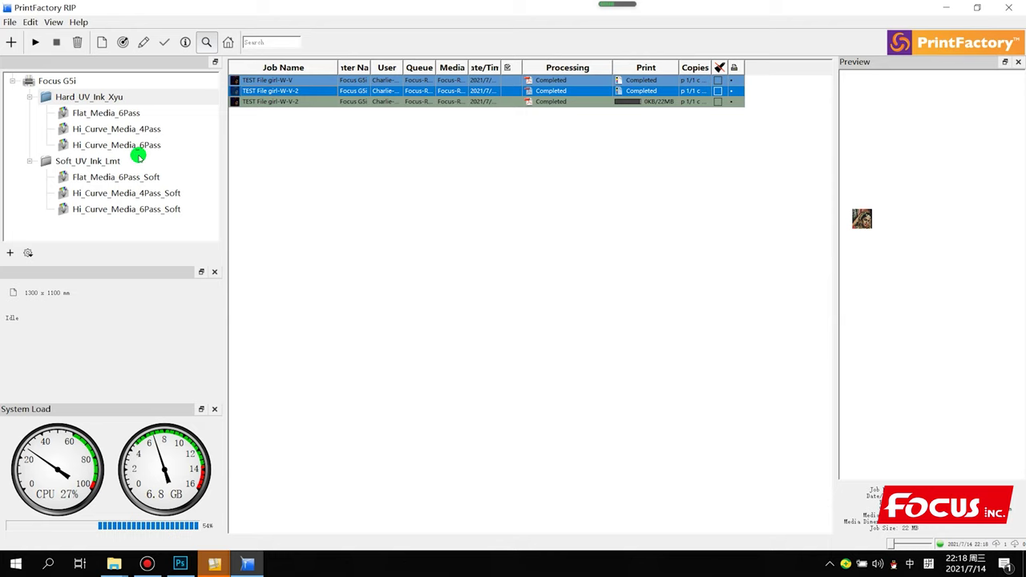
click(68, 82)
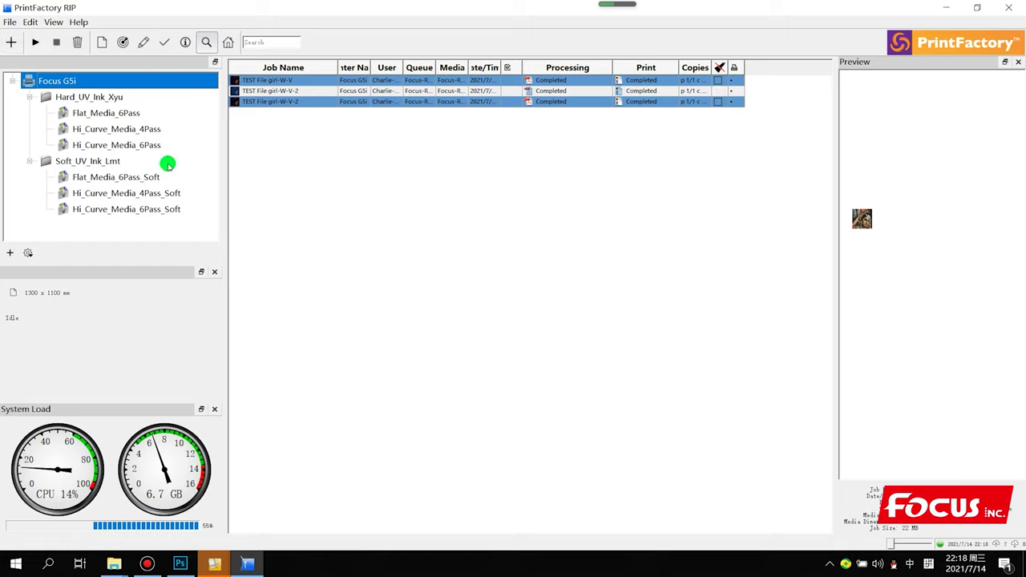
click(392, 277)
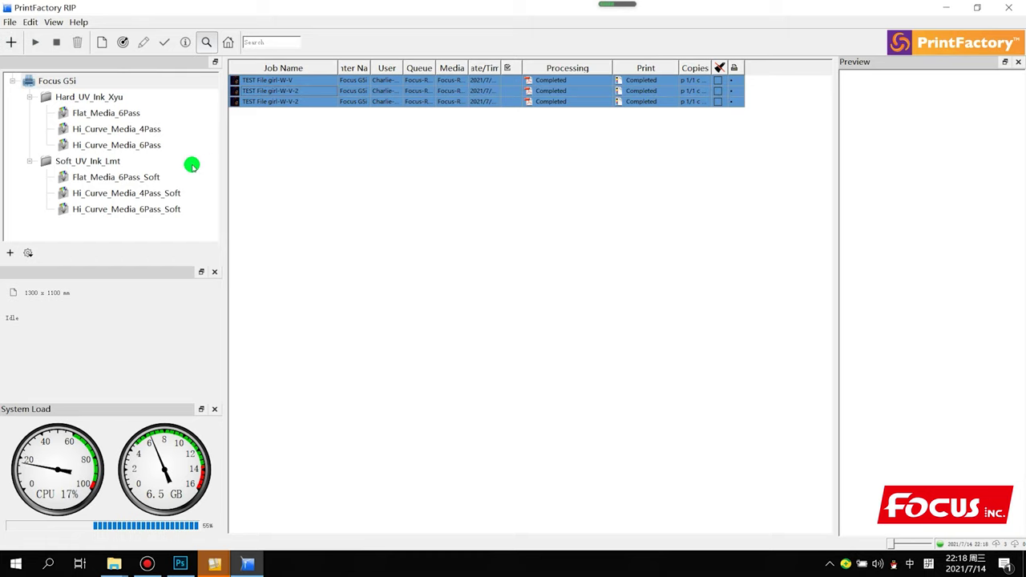
click(104, 161)
right_click(107, 161)
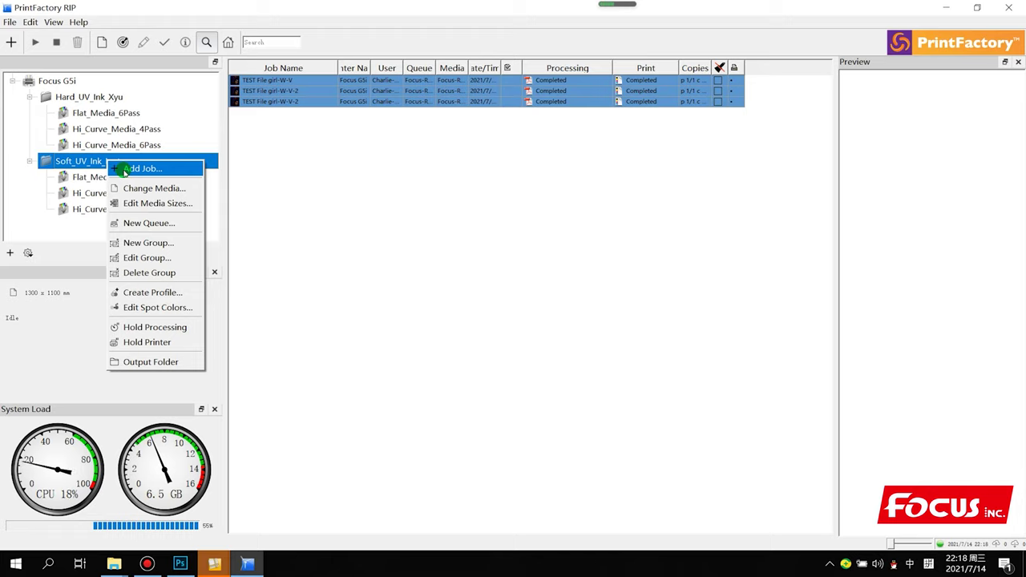
click(402, 214)
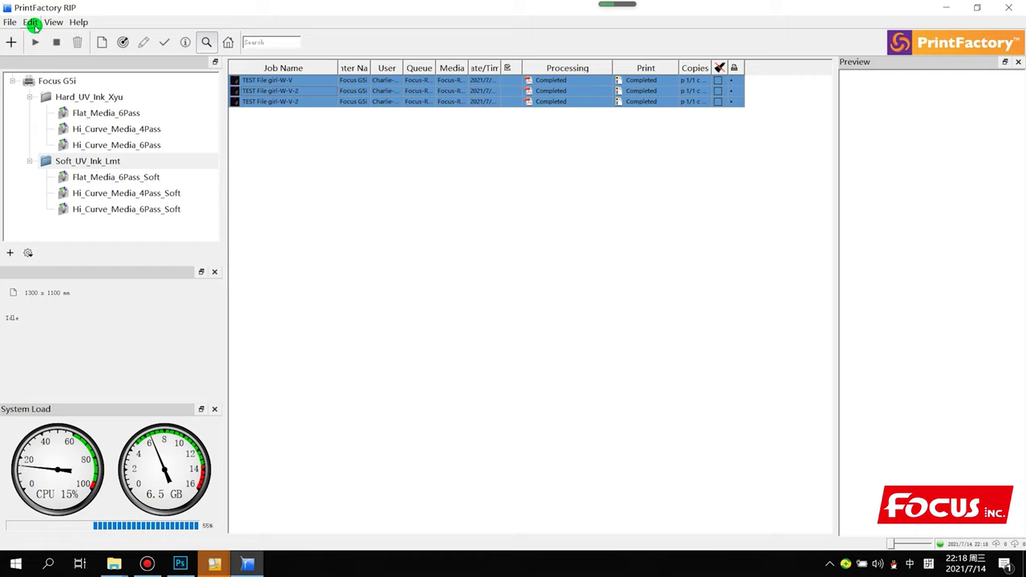
Step: Browse from the desktop to Focus Atlas-1311 Support > 4. Rip software > Print-Factory RIP > 4. User Tutorial
click(947, 8)
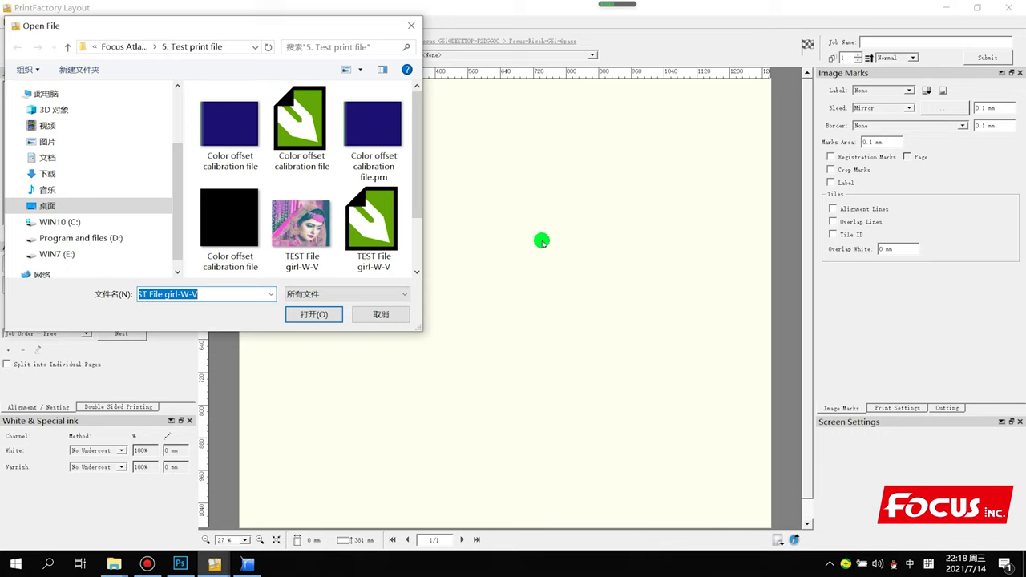
key(super+d)
click(337, 74)
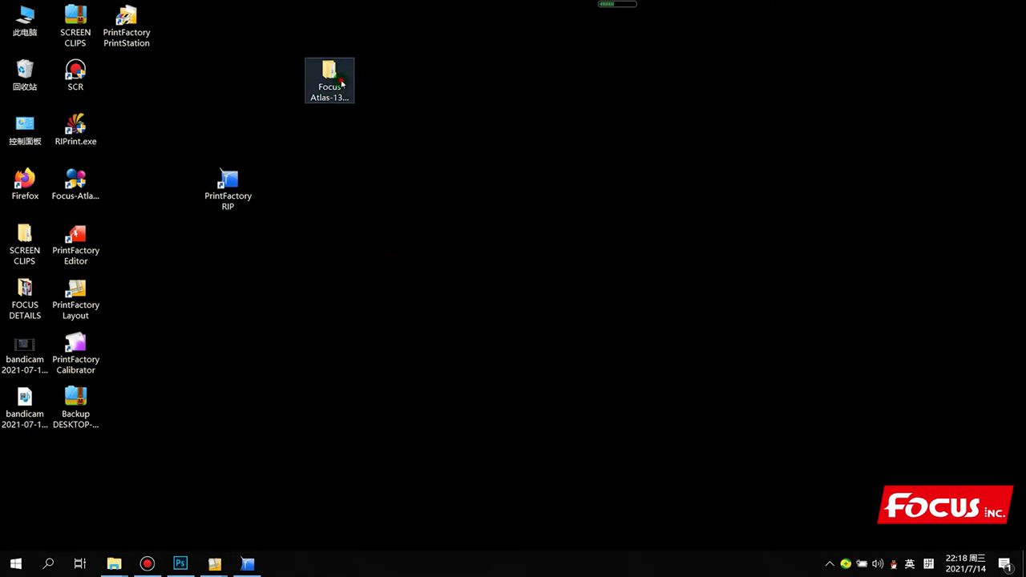
double_click(342, 86)
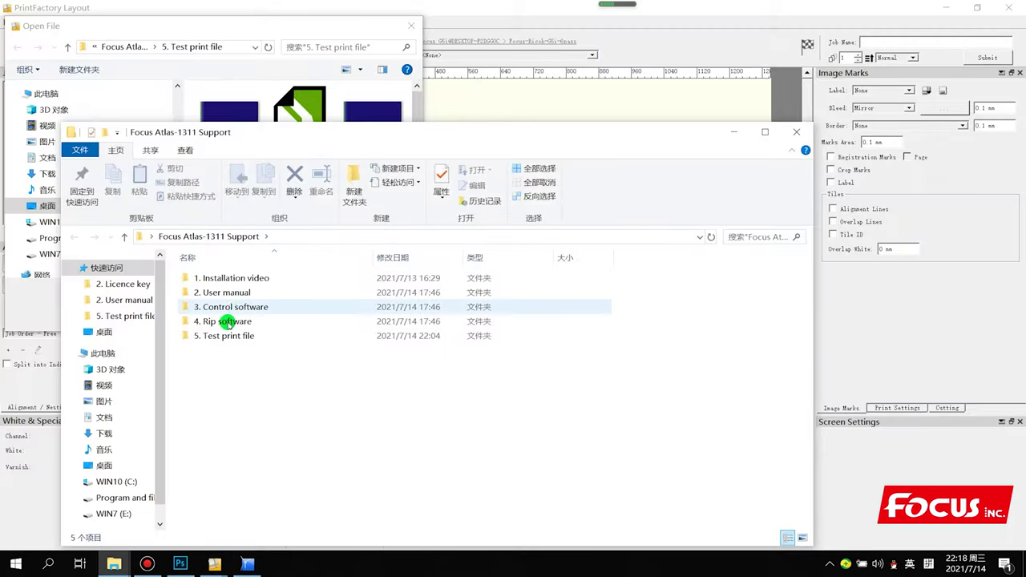
click(225, 321)
double_click(224, 321)
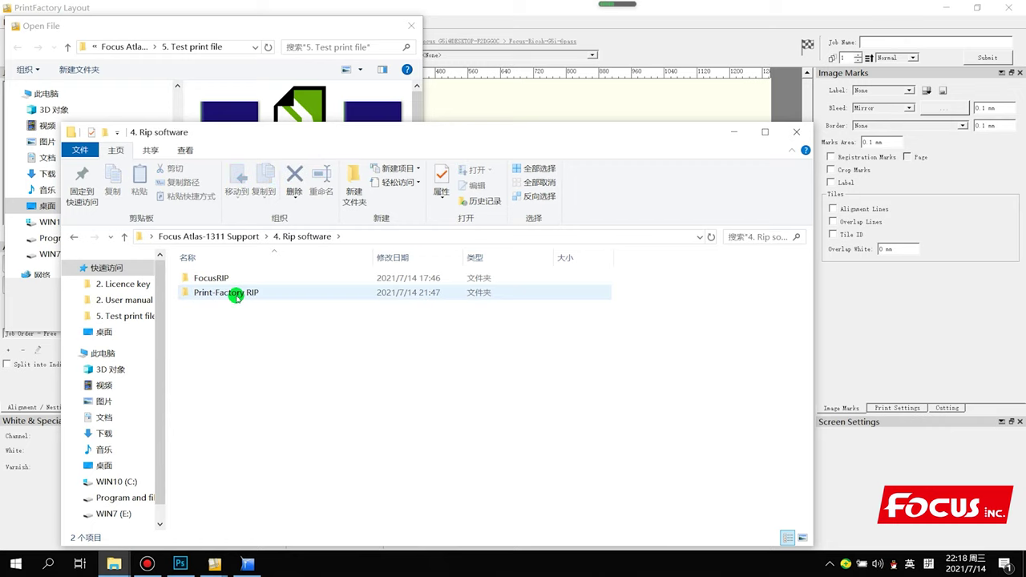
double_click(238, 295)
double_click(210, 321)
Step: Look through the 1. Tutorial video and 2. User manual folders, then close Explorer and cancel Open File
double_click(248, 277)
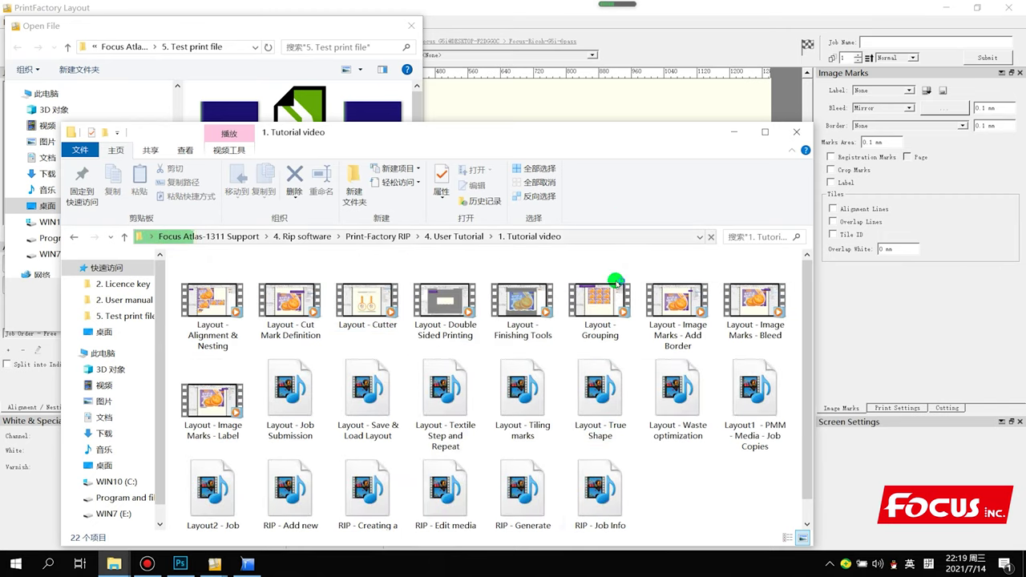
drag(615, 132, 661, 53)
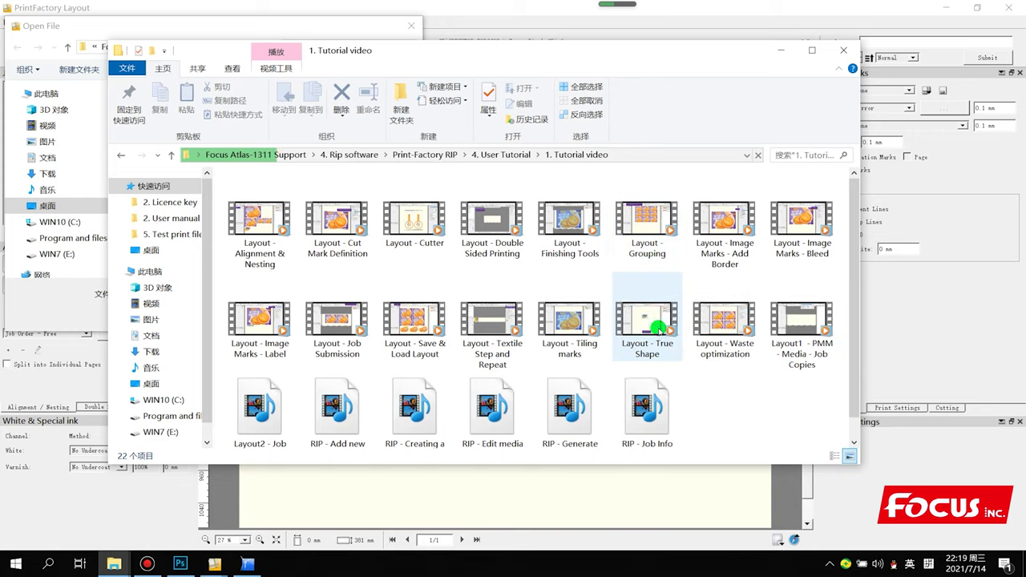
click(501, 155)
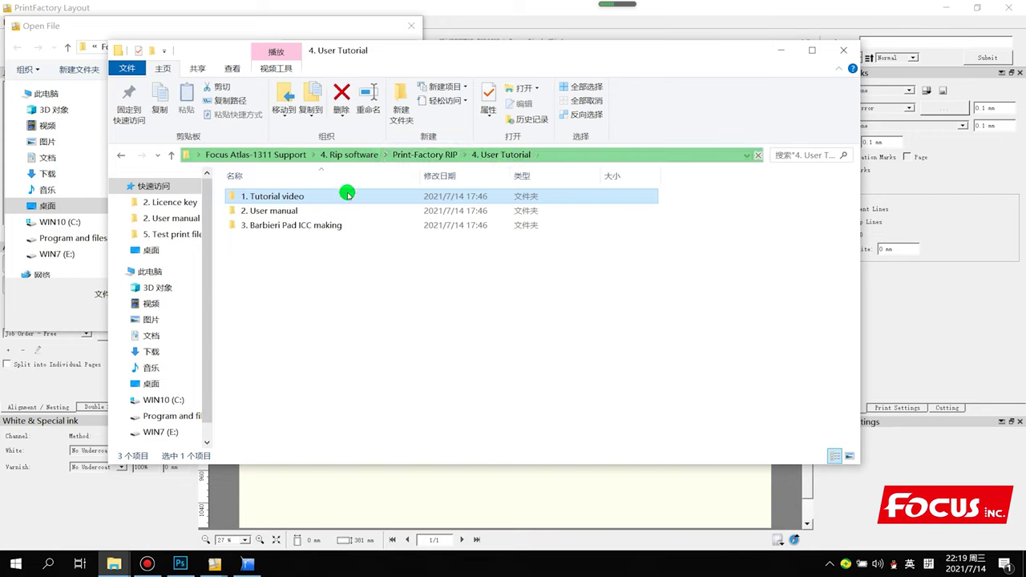
double_click(304, 212)
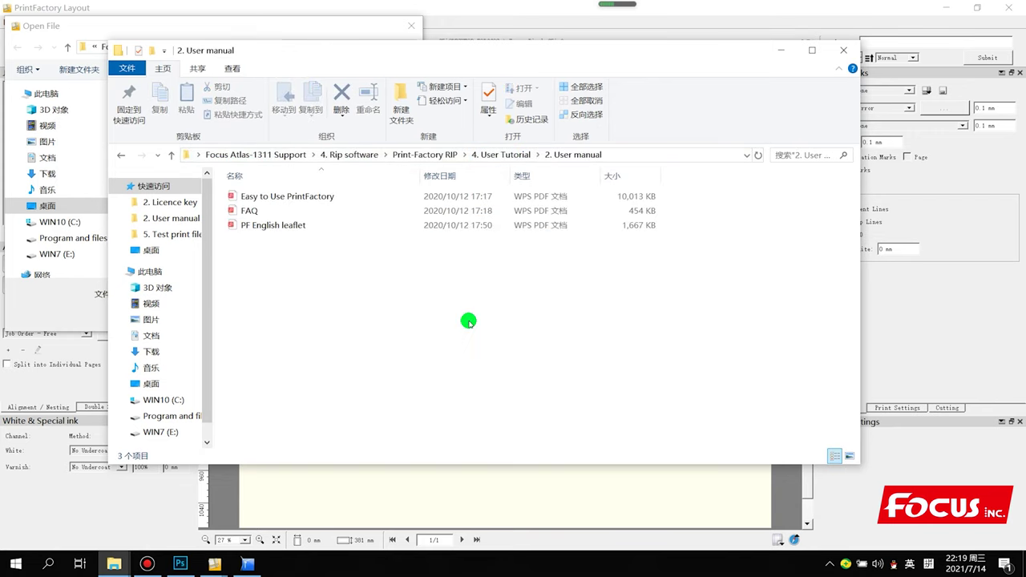
click(497, 155)
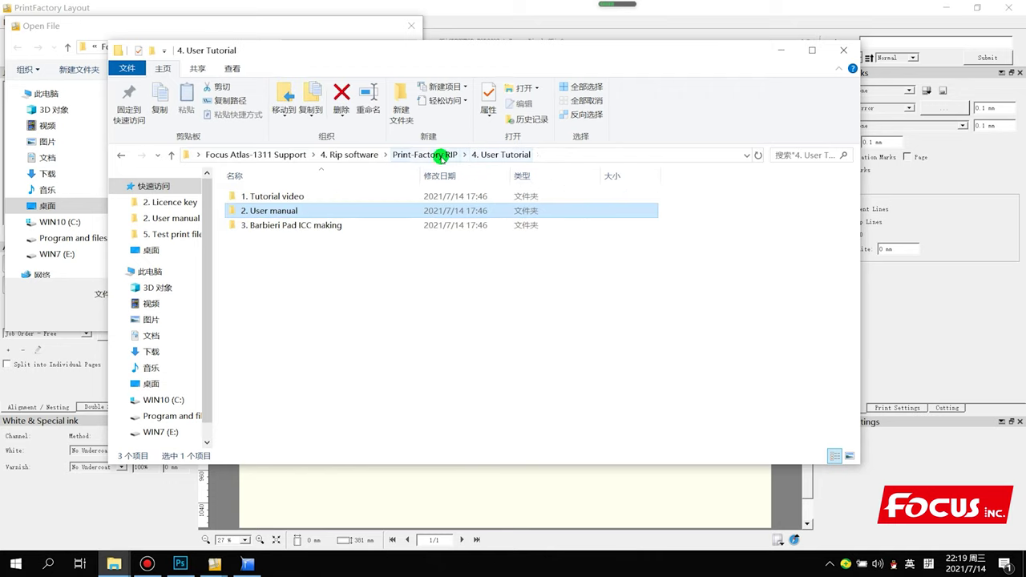
click(336, 279)
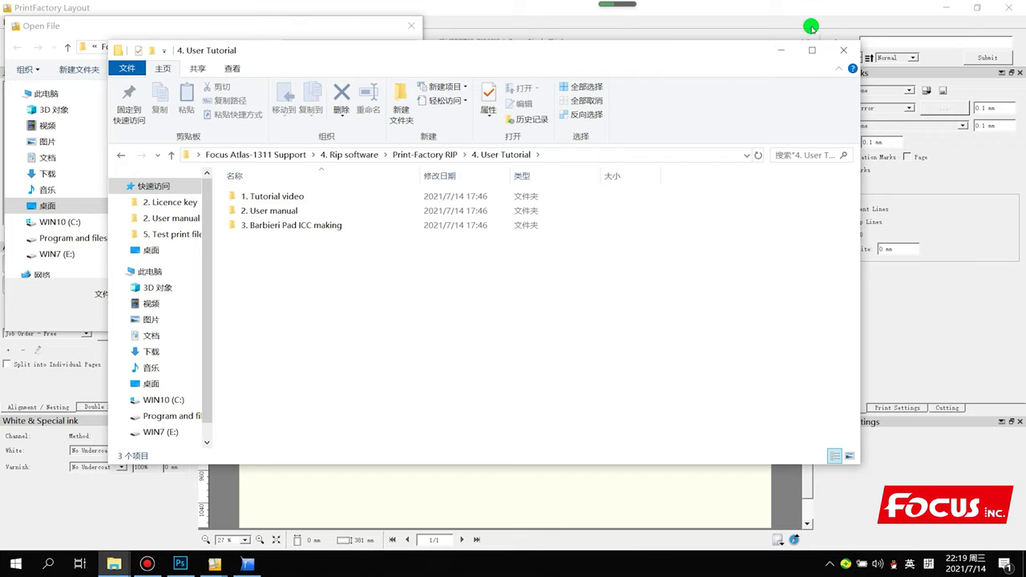
click(843, 50)
click(412, 26)
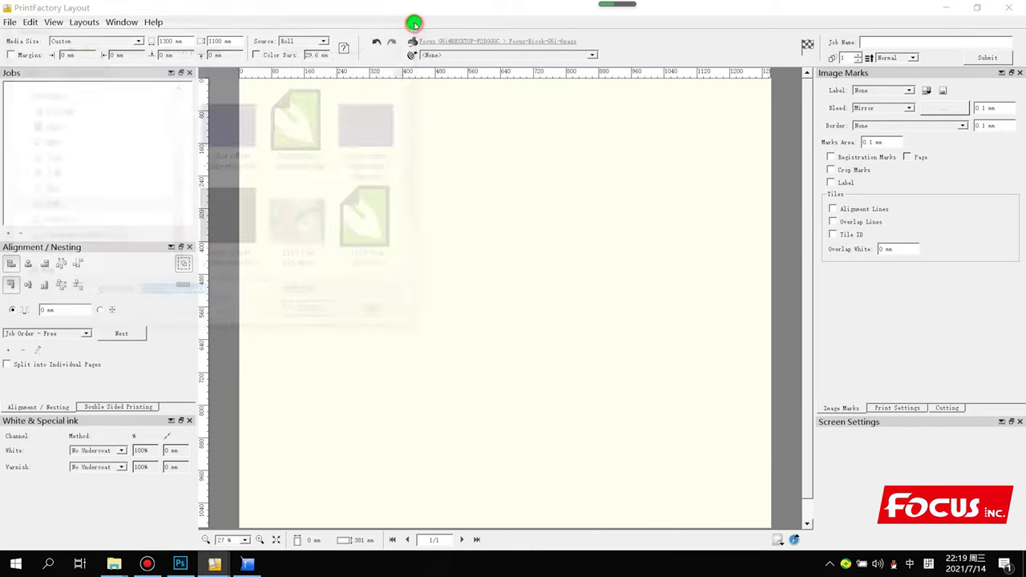